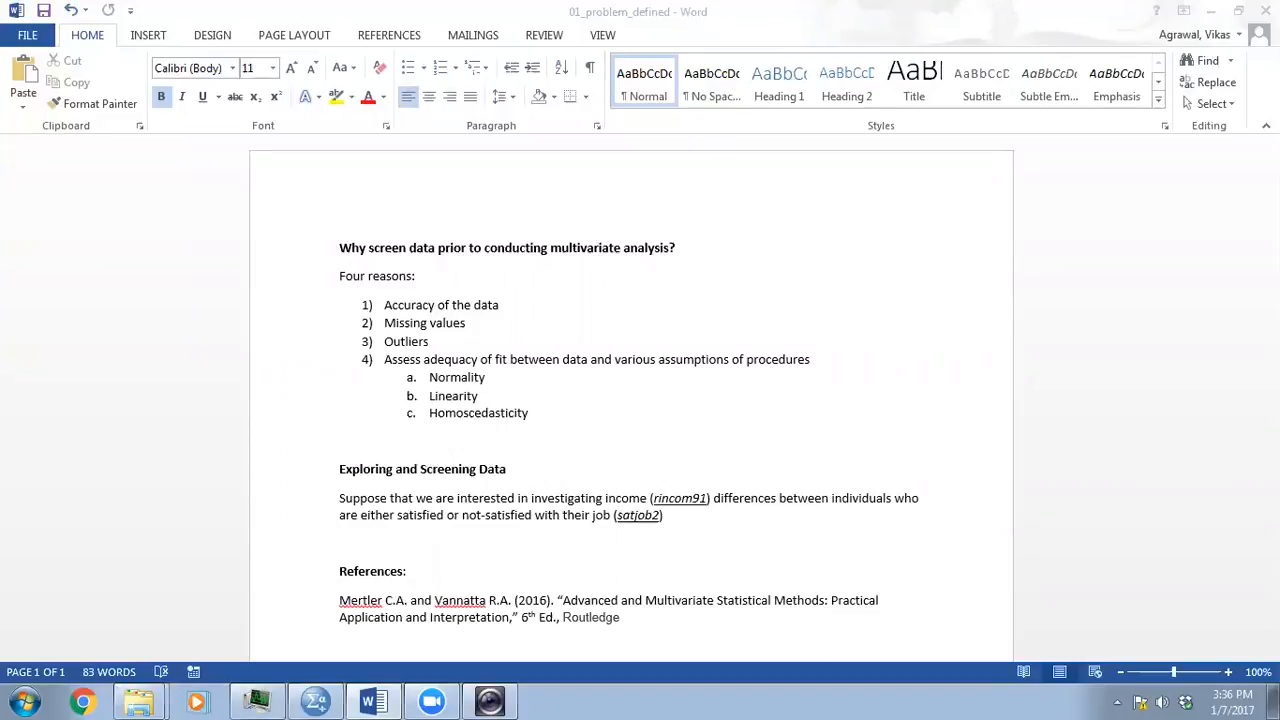
- Review the textbook reference at the end of the problem definition document
{"action": "scroll", "coordinate": [629, 317], "scroll_direction": "down", "scroll_amount": 7}
{"action": "scroll", "coordinate": [627, 310], "scroll_direction": "up", "scroll_amount": 2}
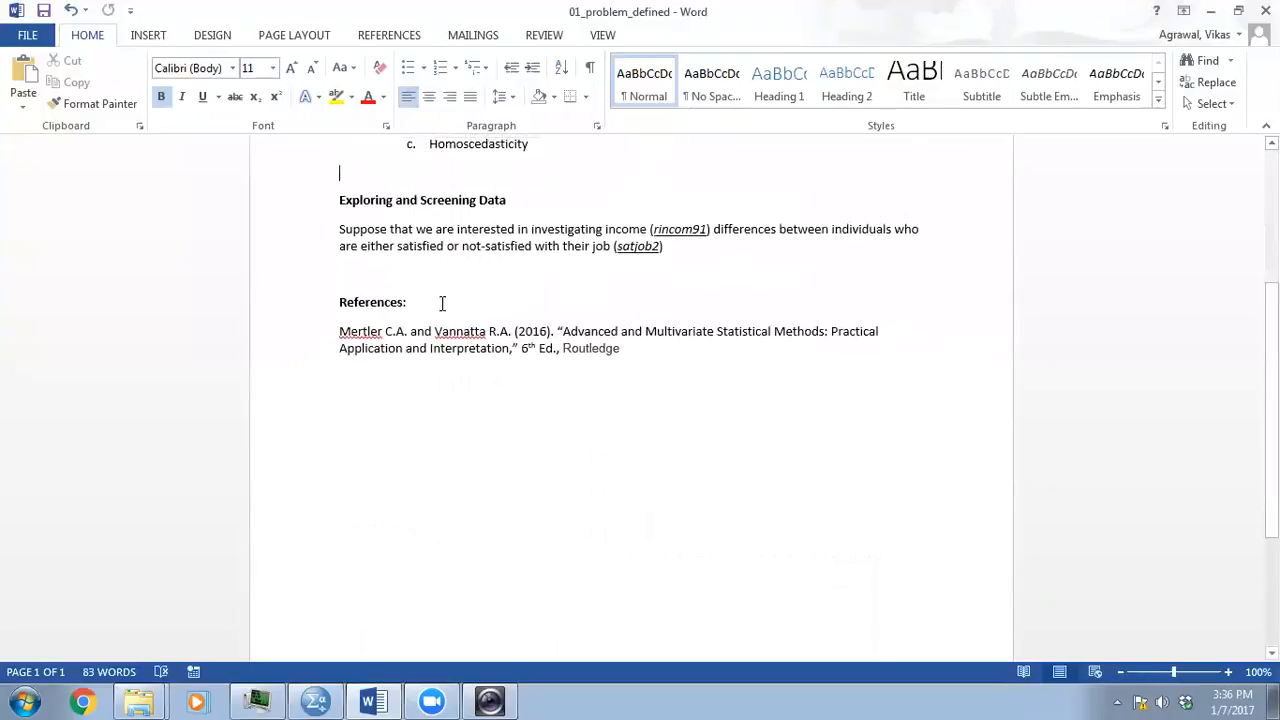
{"action": "left_click_drag", "start_coordinate": [335, 333], "coordinate": [641, 354]}
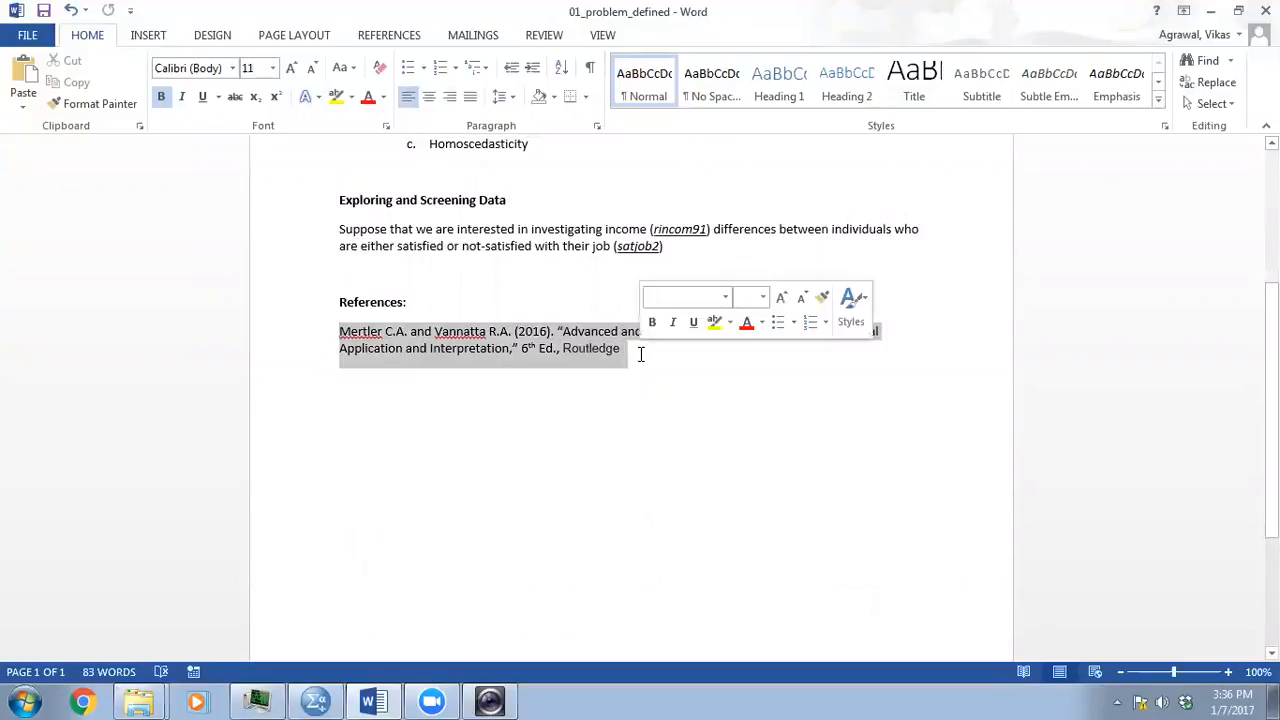
{"action": "left_click", "coordinate": [641, 354]}
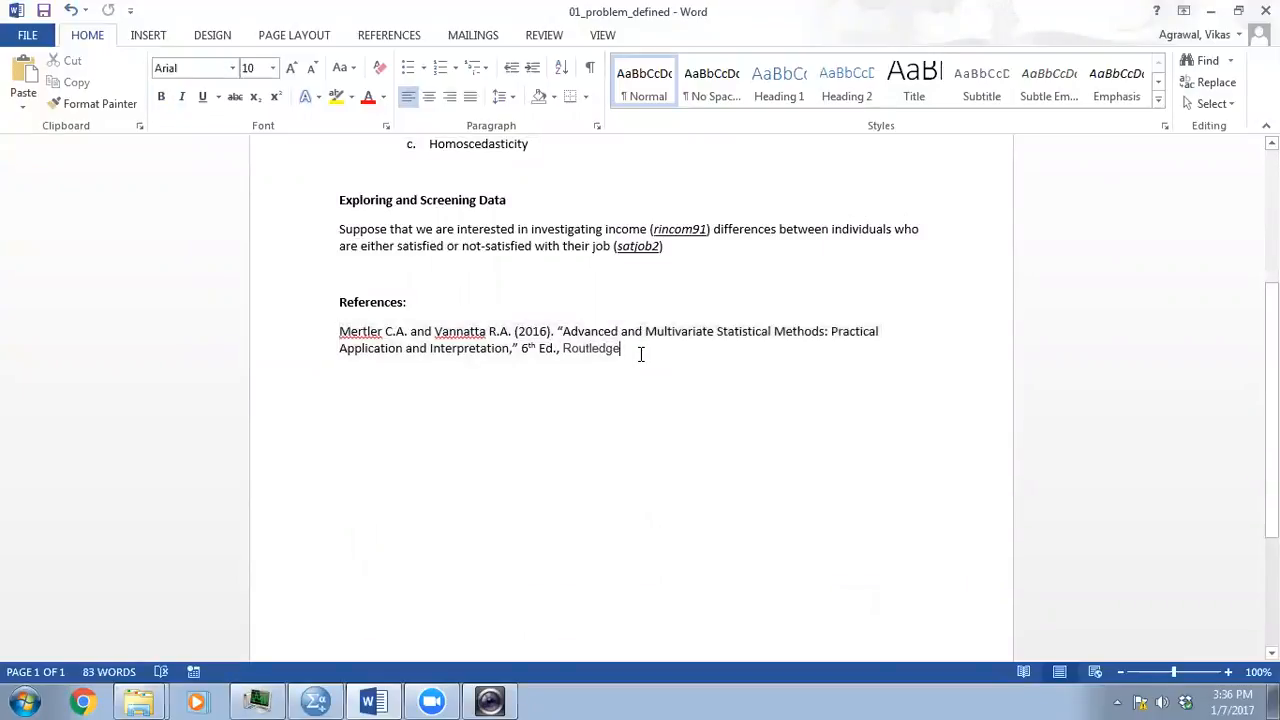
- Read the four reasons for screening data and the research problem involving rincom91 and satjob2
{"action": "scroll", "coordinate": [640, 354], "scroll_direction": "up", "scroll_amount": 1}
{"action": "scroll", "coordinate": [638, 354], "scroll_direction": "up", "scroll_amount": 4}
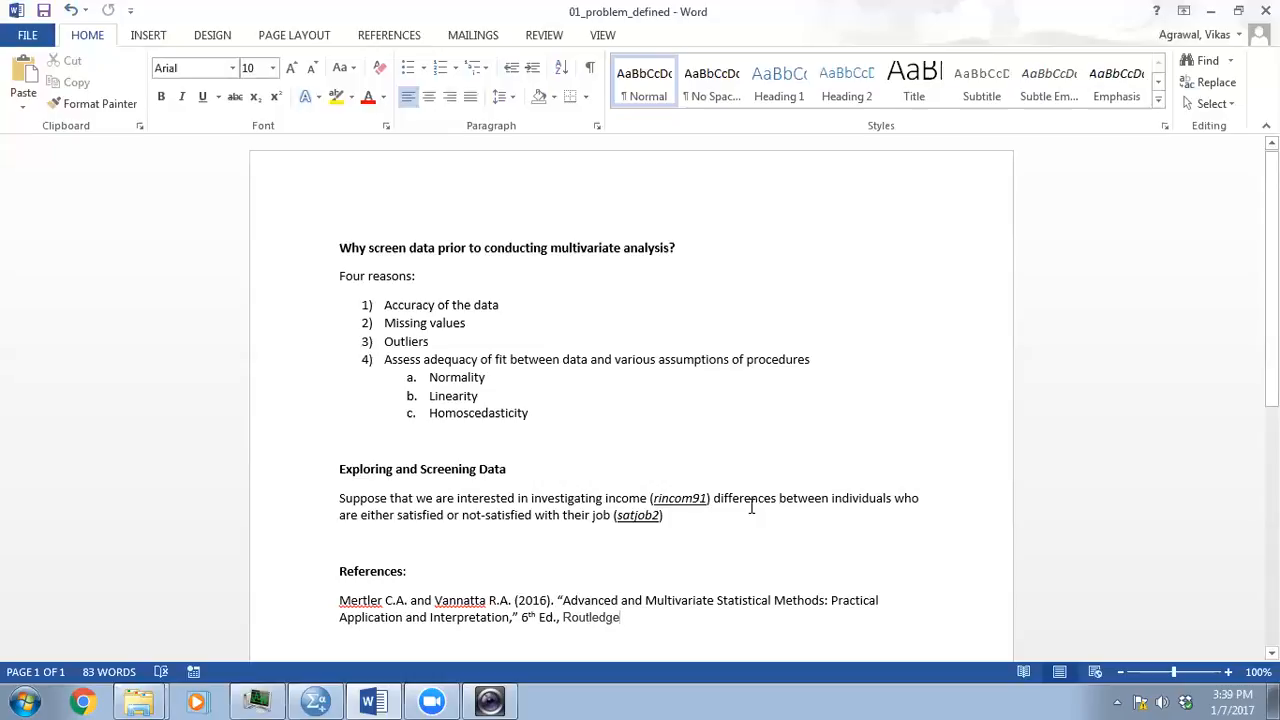
{"action": "scroll", "coordinate": [751, 506], "scroll_direction": "down", "scroll_amount": 1}
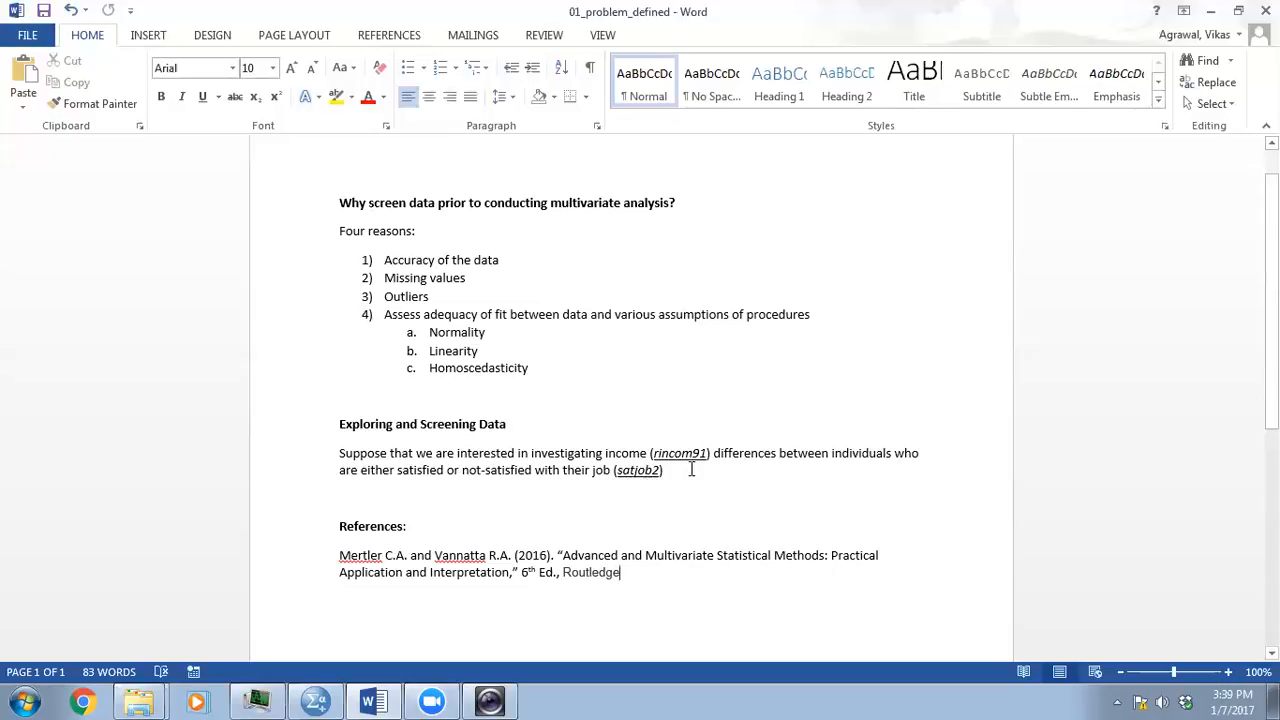
{"action": "scroll", "coordinate": [691, 468], "scroll_direction": "down", "scroll_amount": 1}
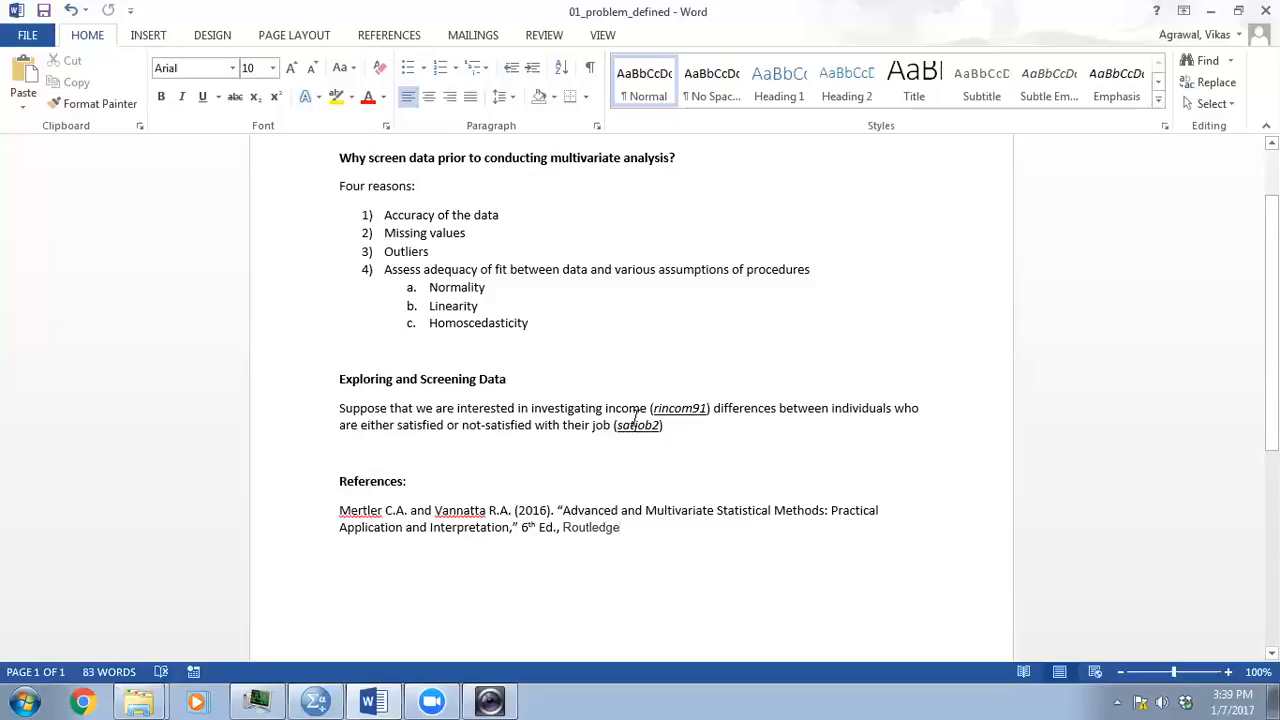
{"action": "scroll", "coordinate": [637, 420], "scroll_direction": "down", "scroll_amount": 1}
{"action": "scroll", "coordinate": [637, 420], "scroll_direction": "up", "scroll_amount": 1}
{"action": "scroll", "coordinate": [637, 420], "scroll_direction": "down", "scroll_amount": 1}
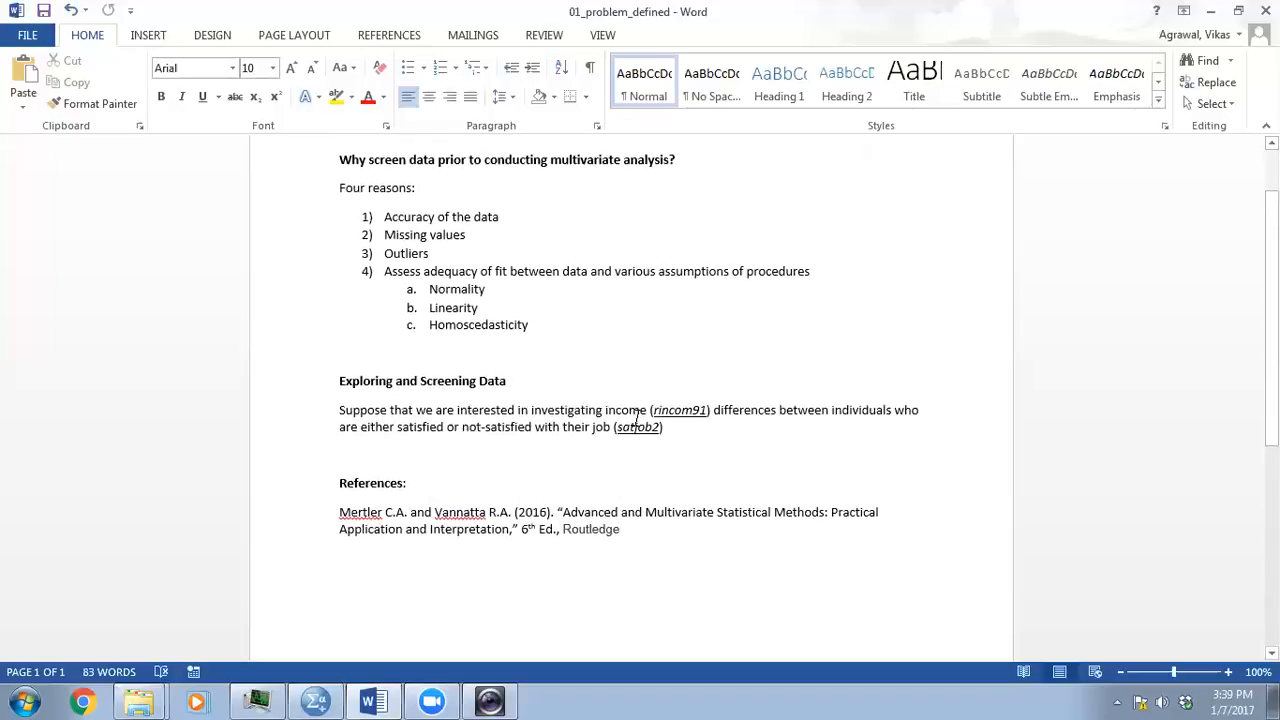
{"action": "scroll", "coordinate": [637, 419], "scroll_direction": "up", "scroll_amount": 2}
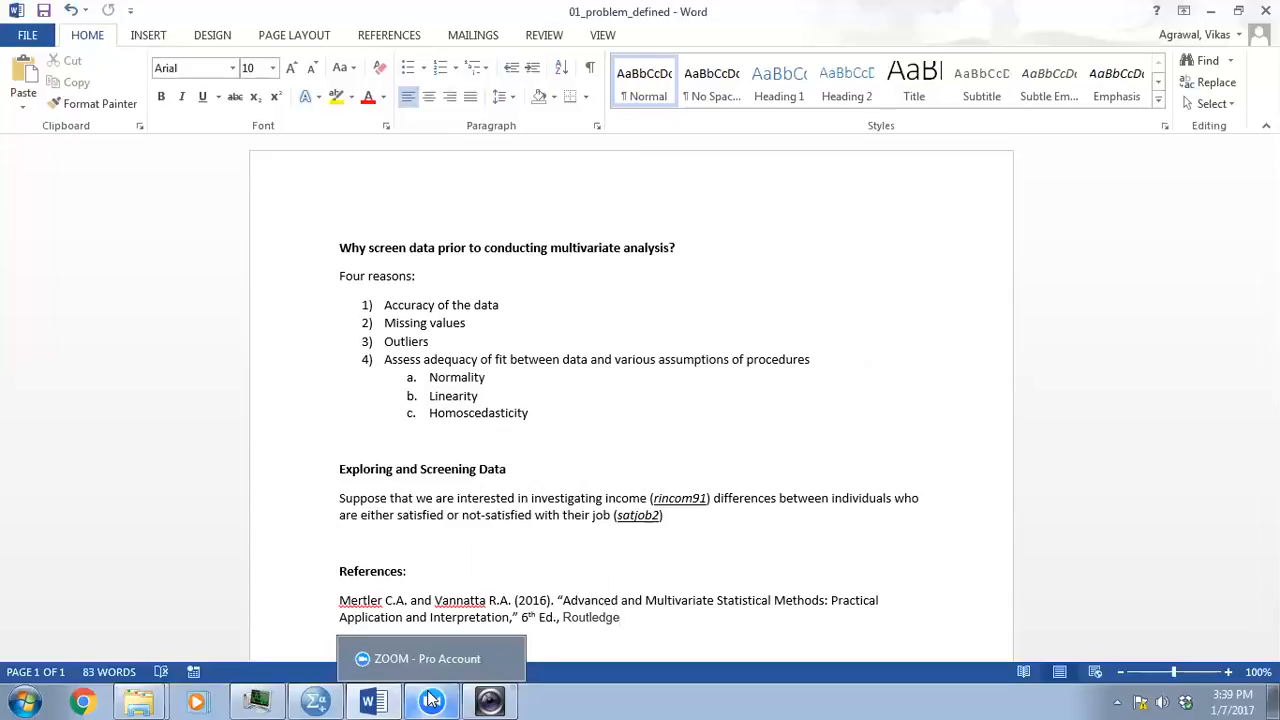
- Switch to the SPSS Statistics Data Editor and examine the value labels of satjob2 in the variable definitions
{"action": "left_click", "coordinate": [431, 700]}
{"action": "left_click", "coordinate": [431, 700]}
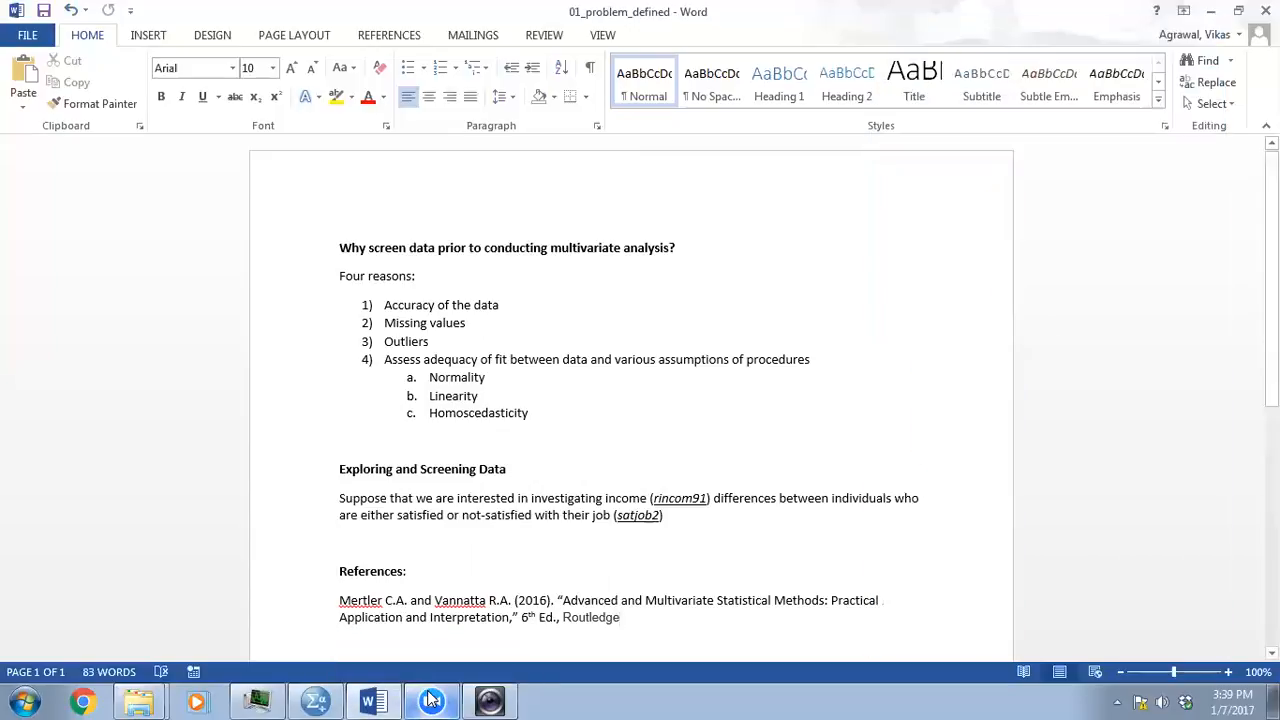
{"action": "left_click", "coordinate": [318, 700]}
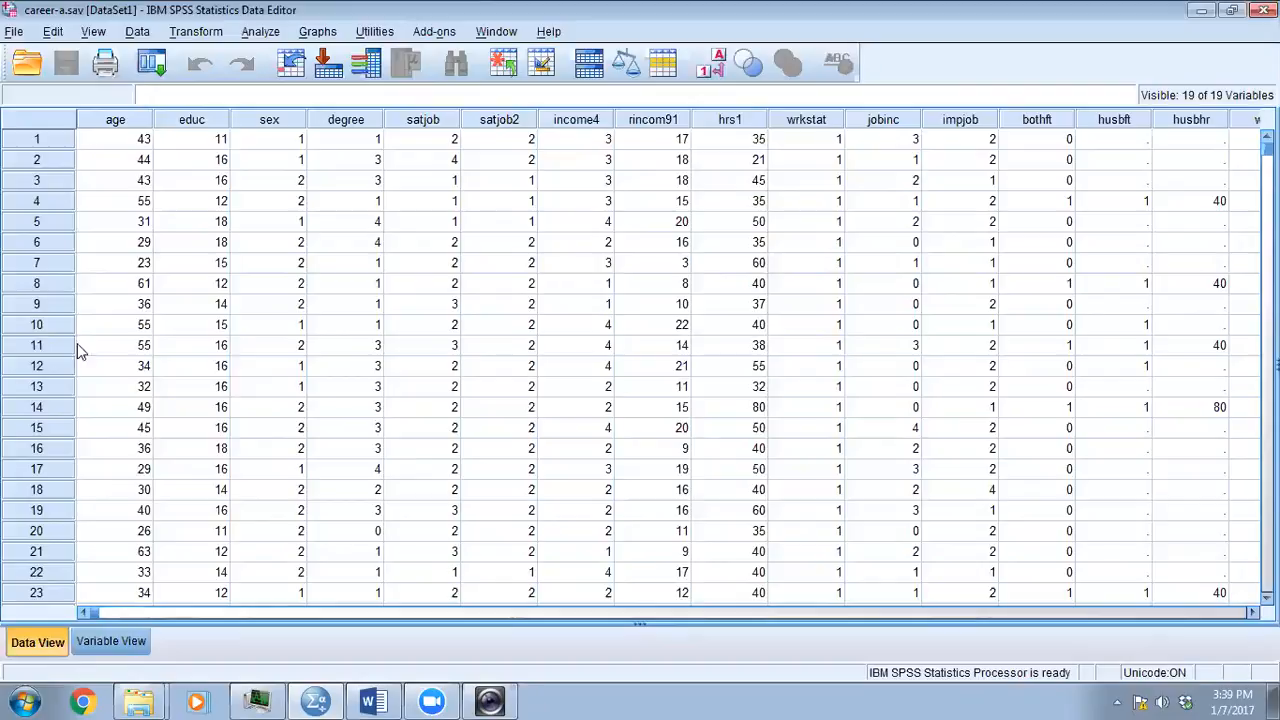
{"action": "left_click", "coordinate": [113, 641]}
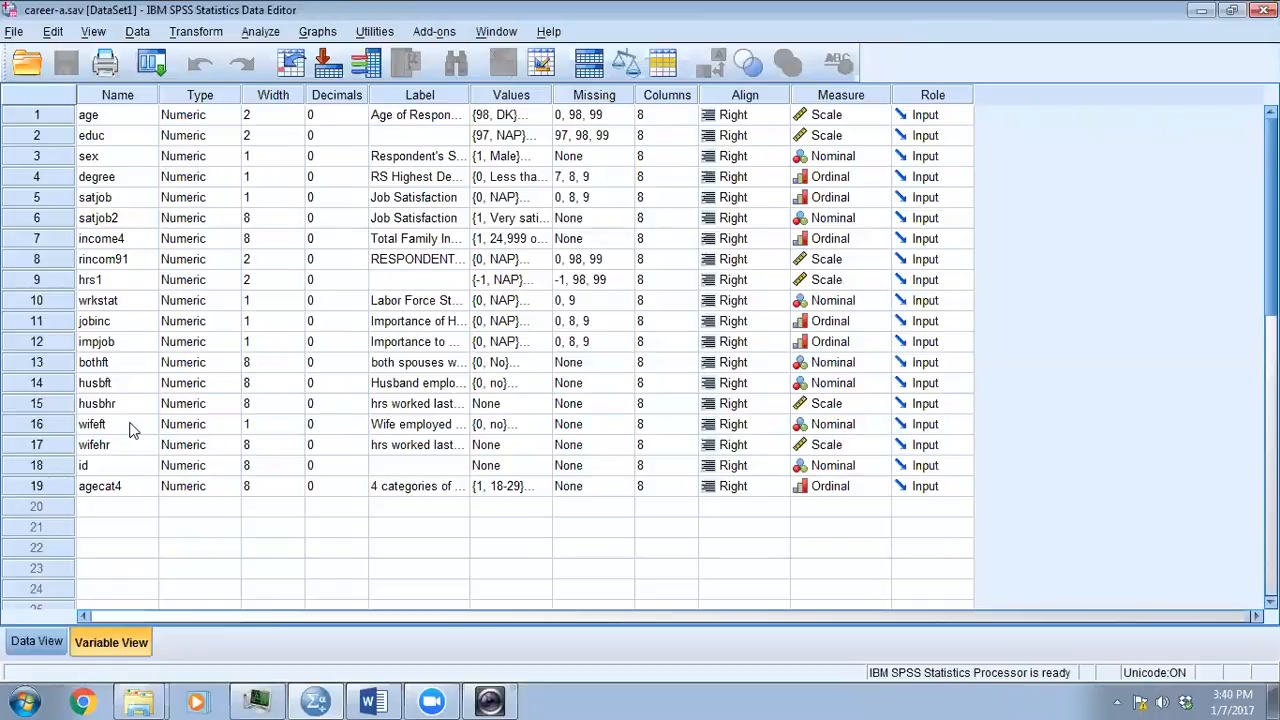
{"action": "left_click", "coordinate": [98, 219]}
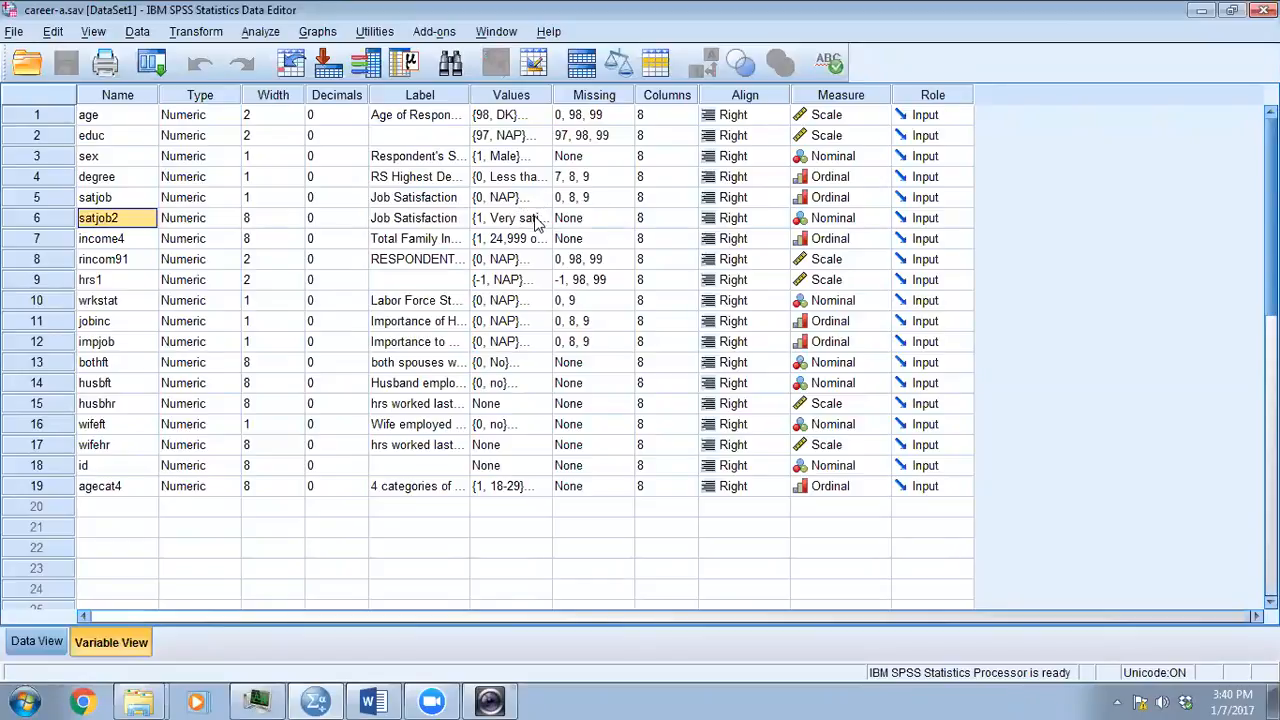
{"action": "double_click", "coordinate": [538, 223]}
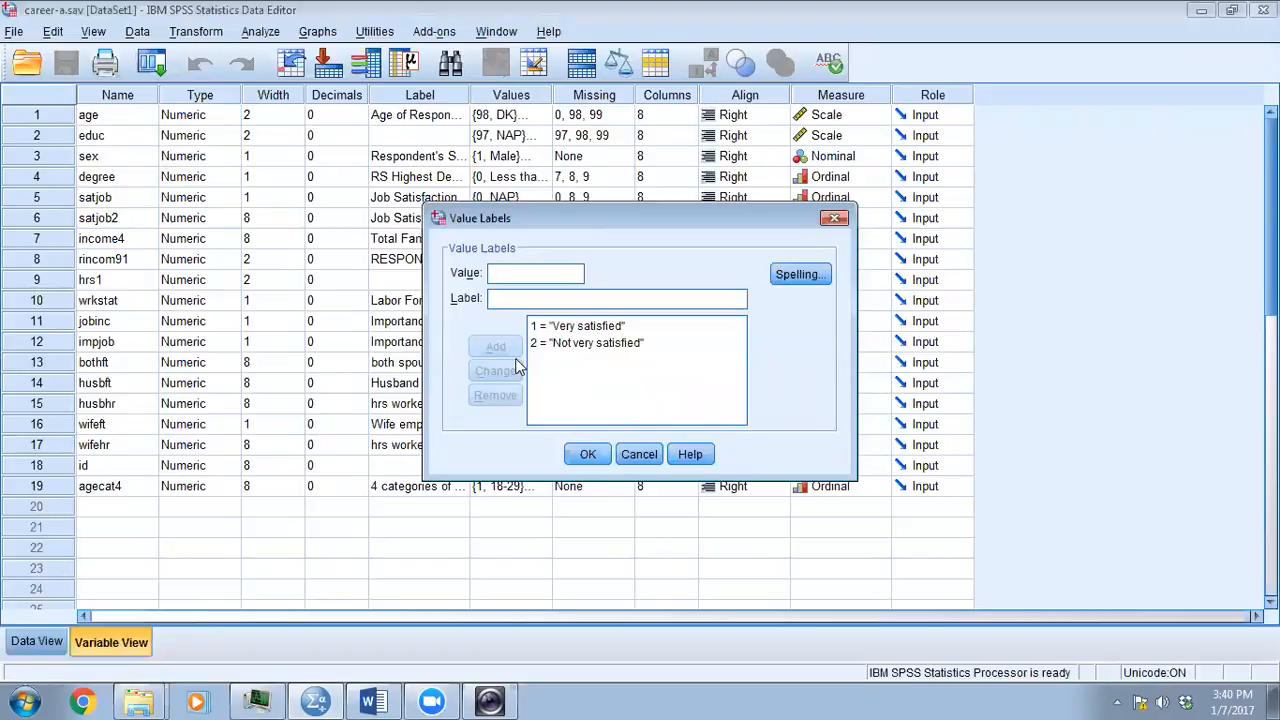
{"action": "left_click", "coordinate": [835, 218]}
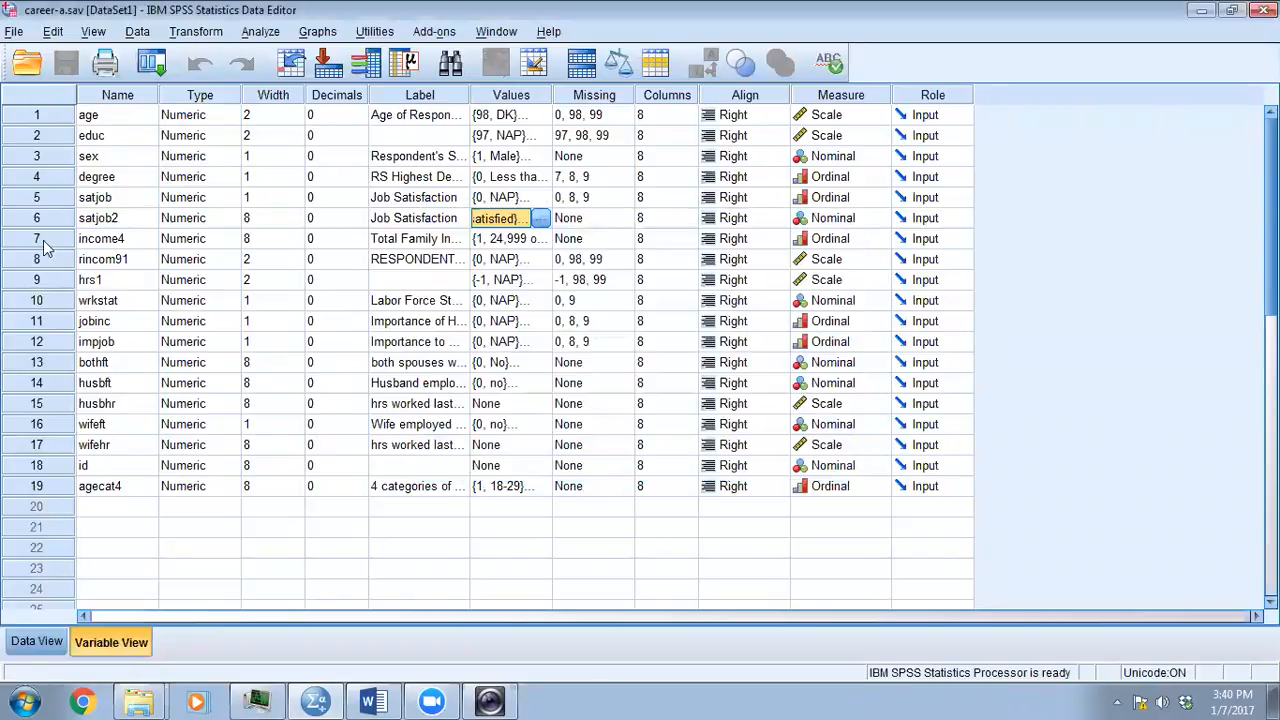
- Examine the income value labels defined for rincom91
{"action": "left_click", "coordinate": [125, 261]}
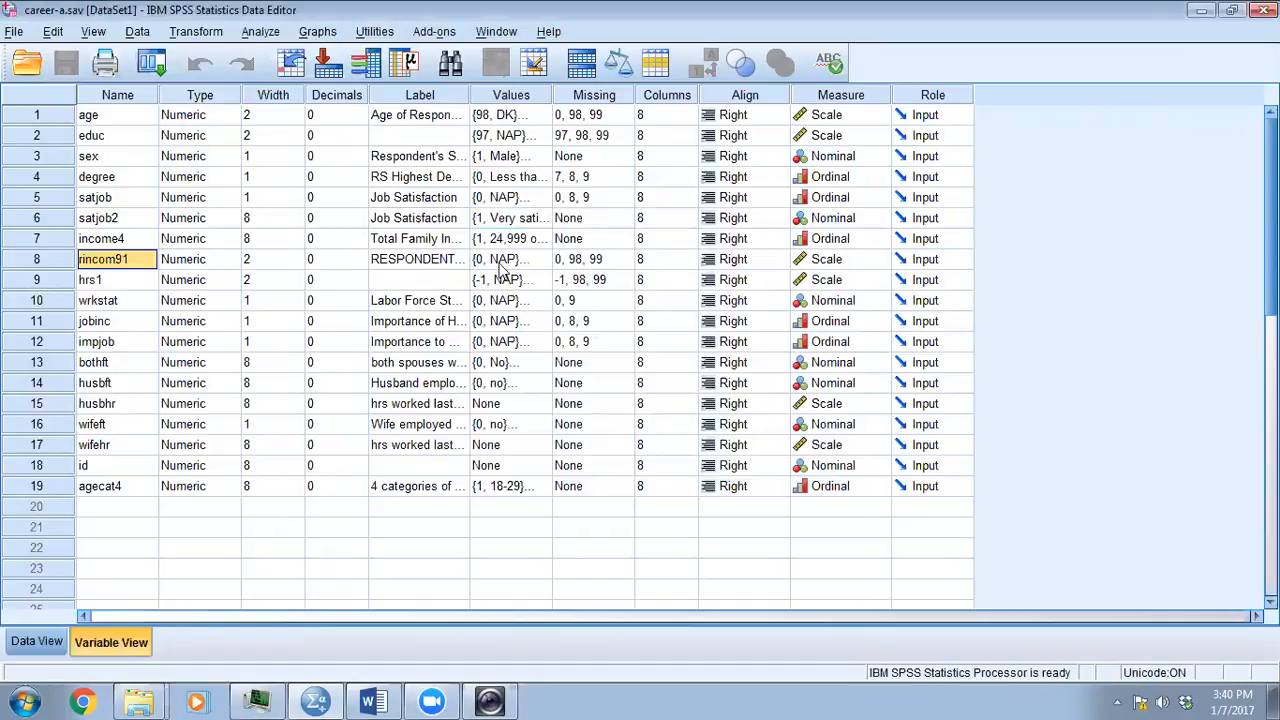
{"action": "left_click", "coordinate": [609, 262]}
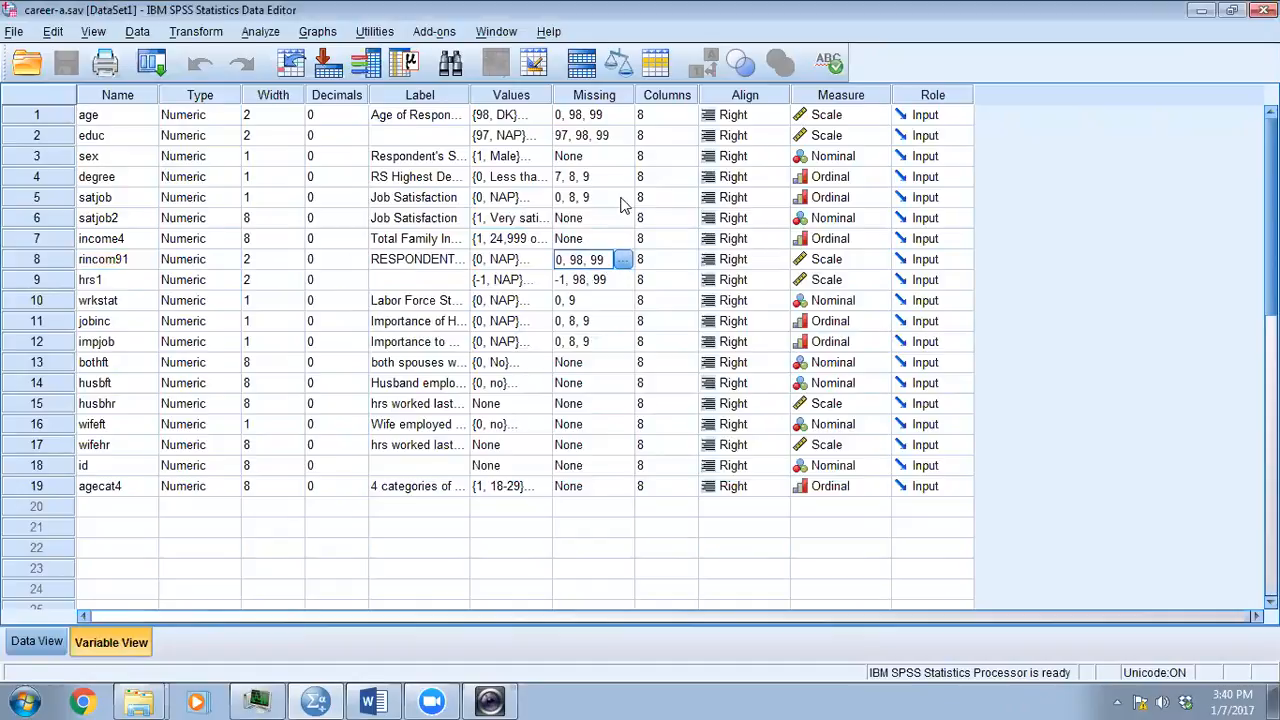
{"action": "left_click", "coordinate": [541, 262]}
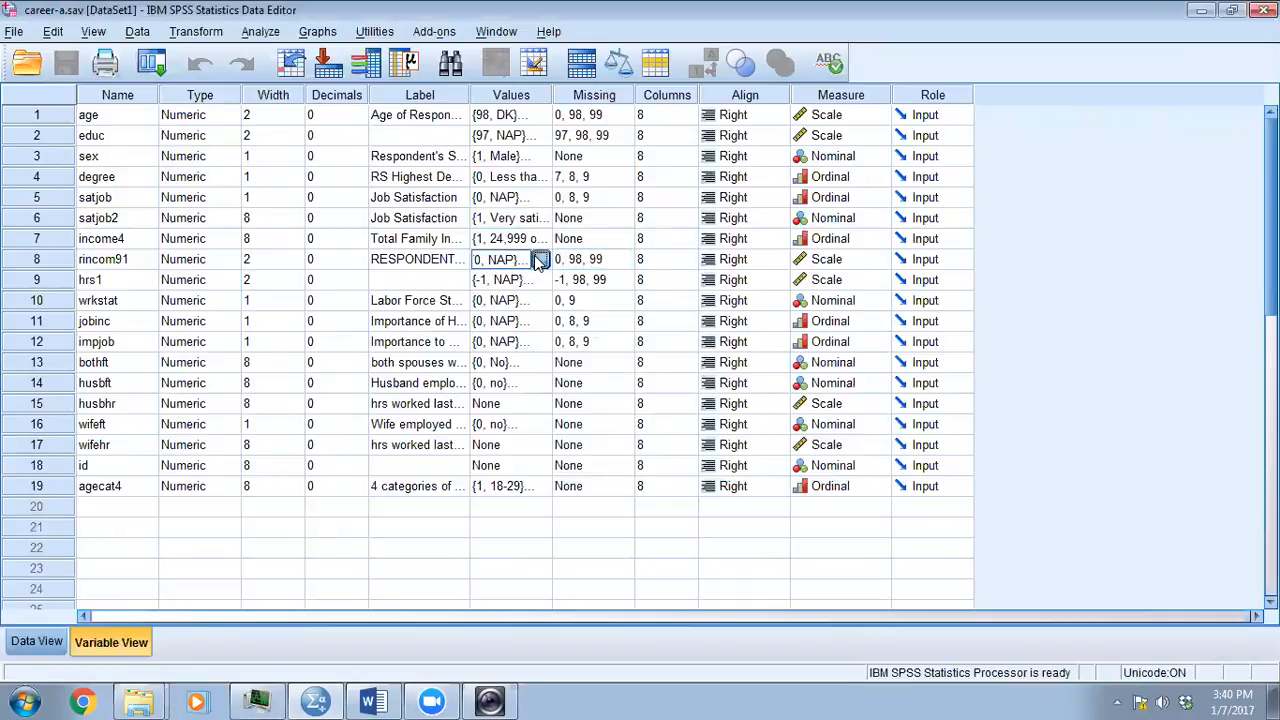
{"action": "left_click", "coordinate": [542, 262]}
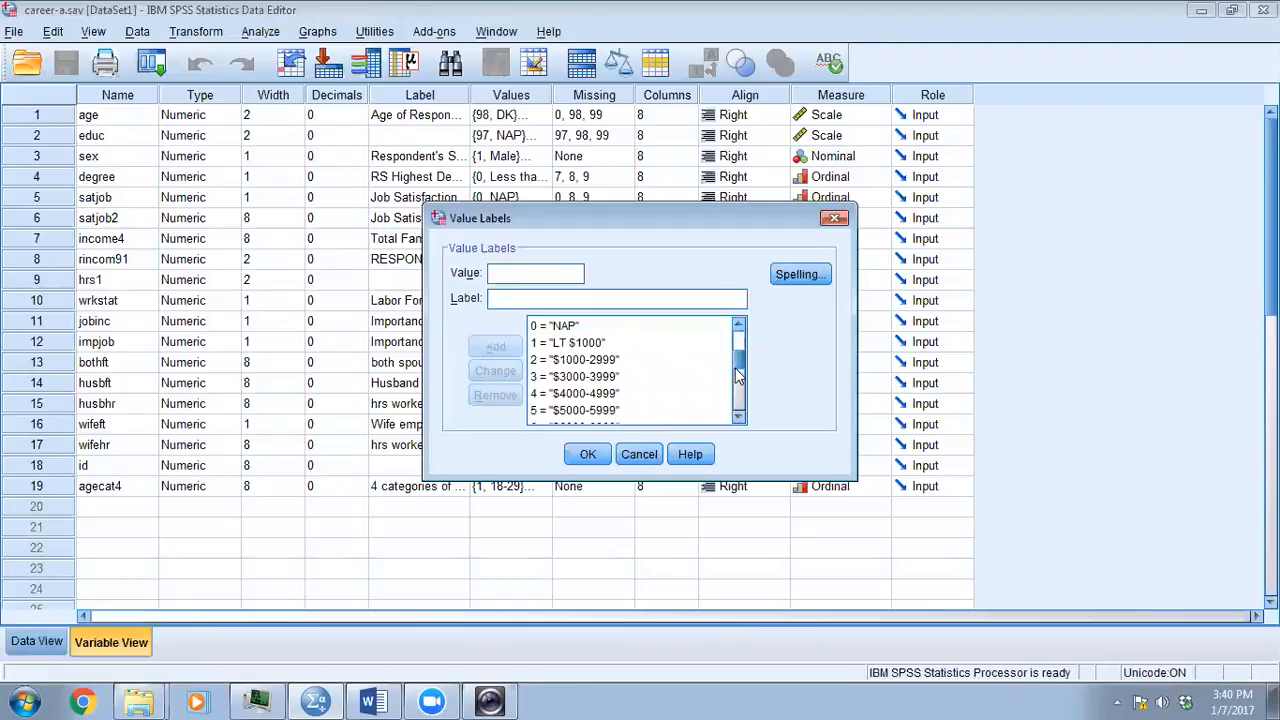
{"action": "scroll", "coordinate": [738, 375], "scroll_direction": "down", "scroll_amount": 2}
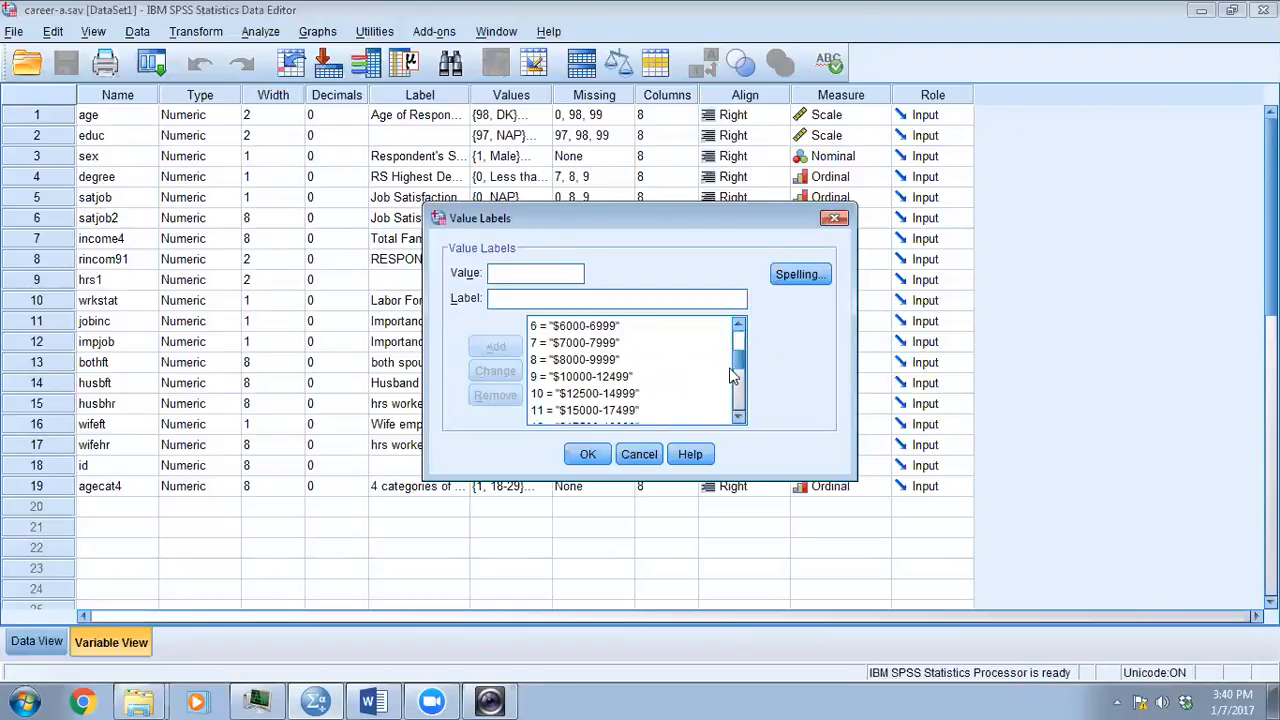
{"action": "scroll", "coordinate": [733, 360], "scroll_direction": "up", "scroll_amount": 2}
{"action": "left_click_drag", "start_coordinate": [732, 343], "coordinate": [738, 405]}
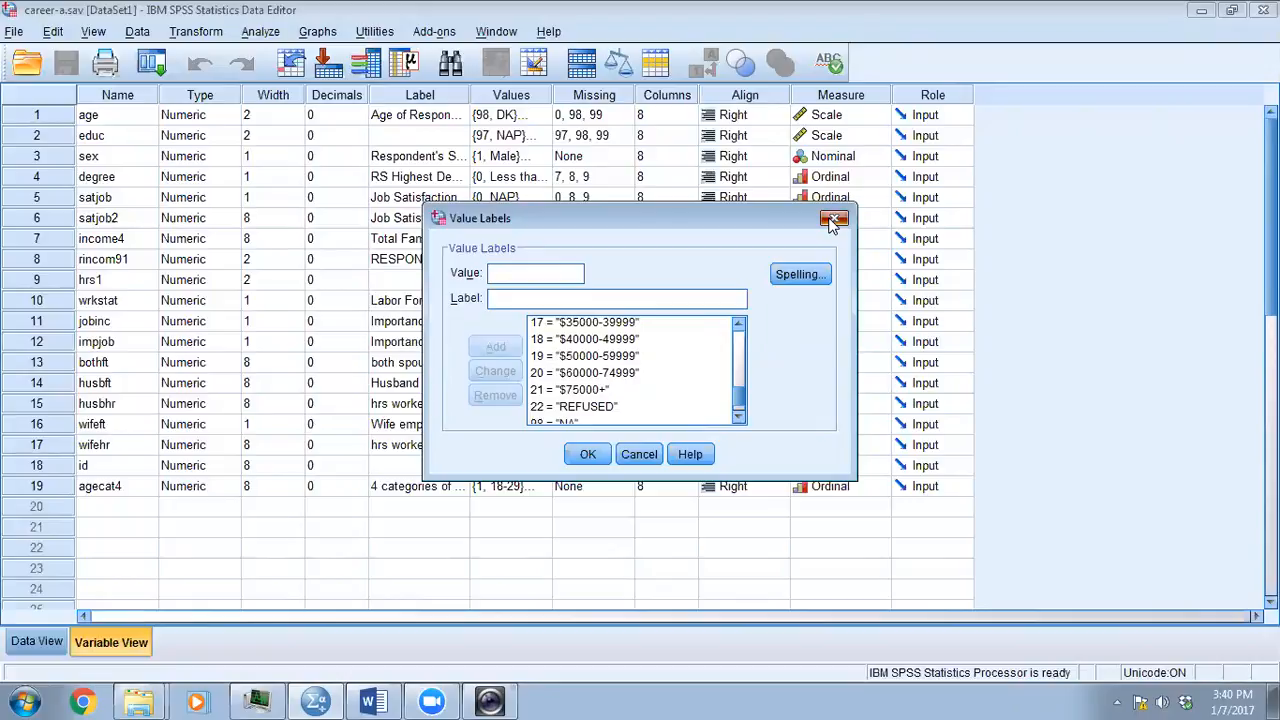
{"action": "left_click", "coordinate": [834, 219]}
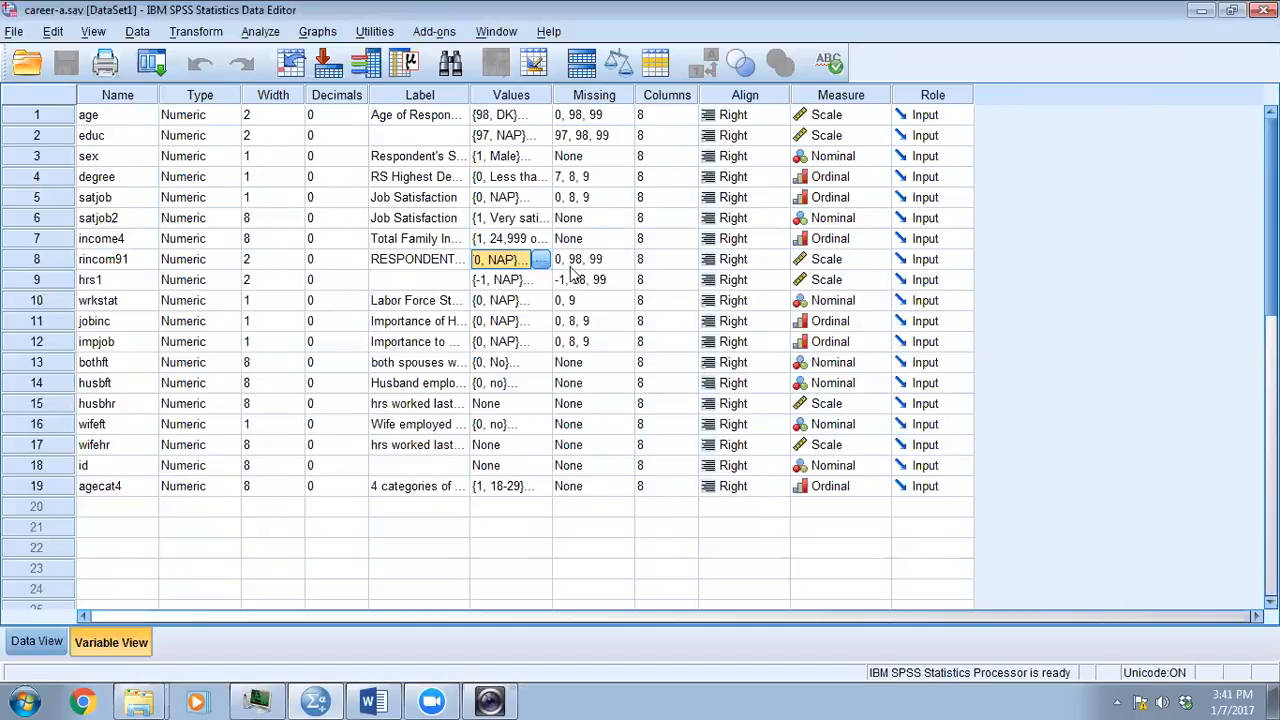
- Recheck the last rincom91 value labels, including the refused and NA codes, and accept the dialog
{"action": "left_click", "coordinate": [540, 259]}
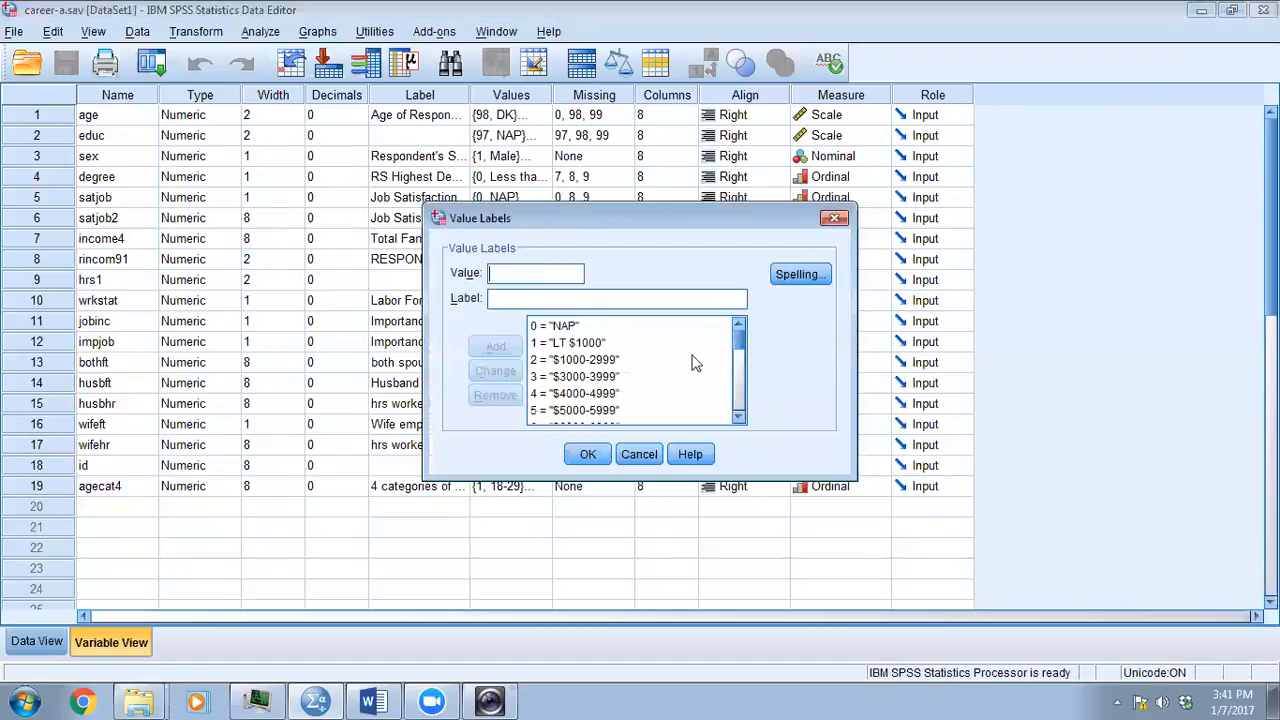
{"action": "left_click", "coordinate": [740, 418]}
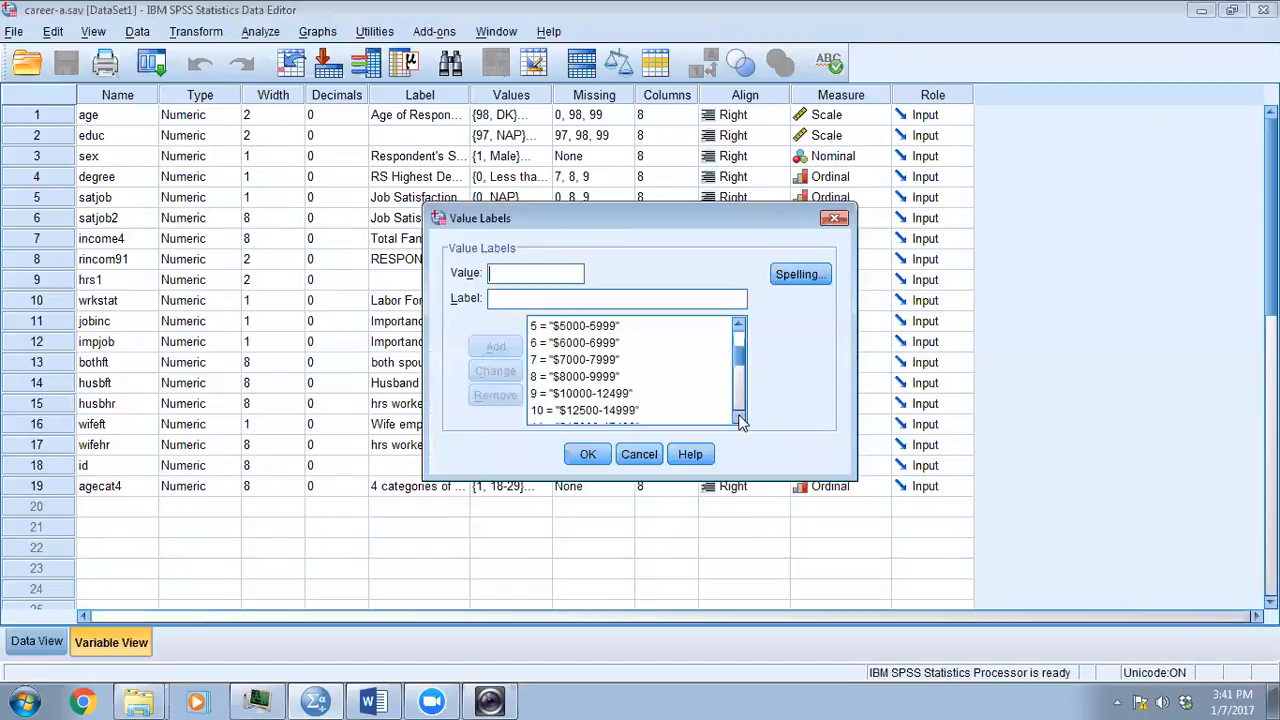
{"action": "left_click_drag", "start_coordinate": [741, 369], "coordinate": [740, 420]}
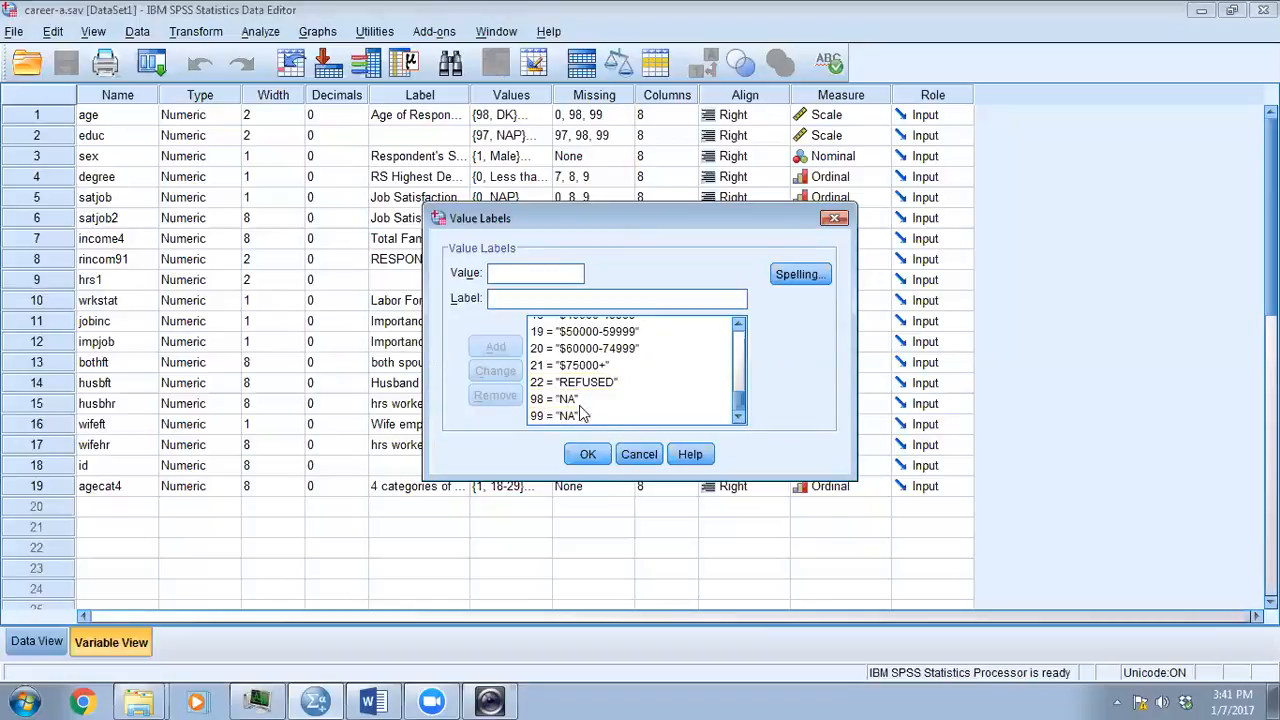
{"action": "left_click", "coordinate": [585, 456]}
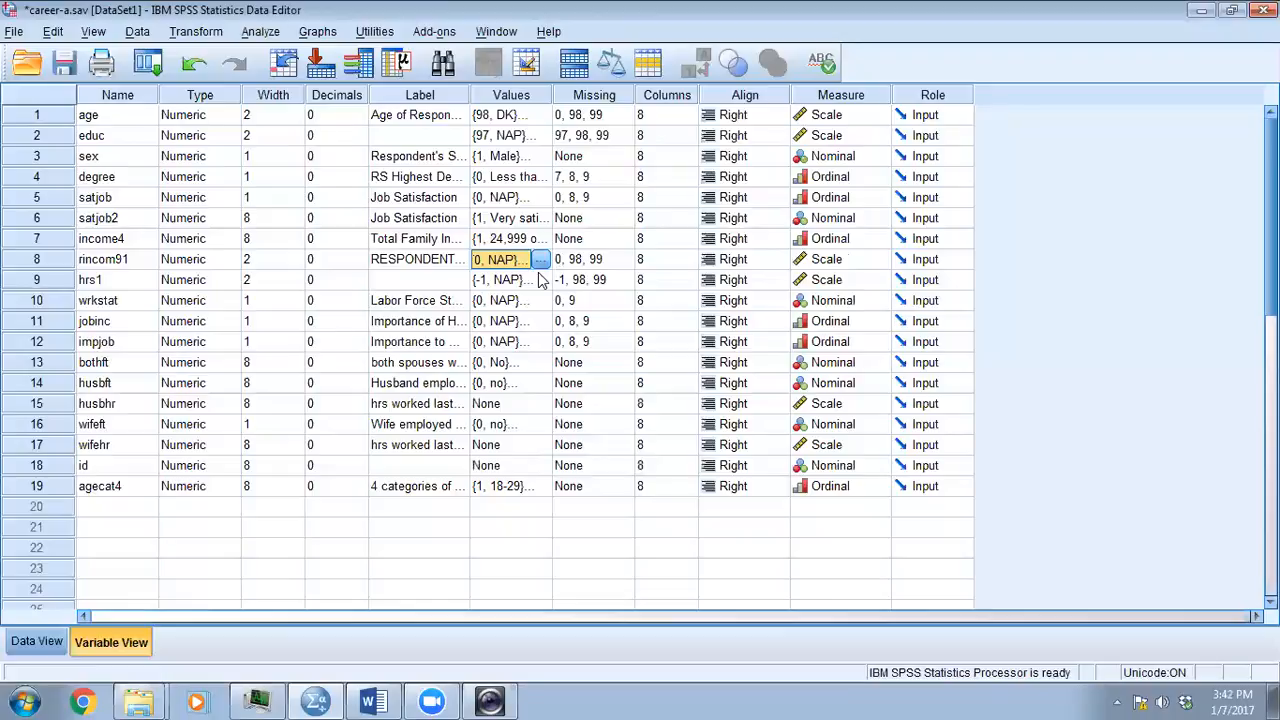
- Begin a Recode into Different Variables on the case data with rincom91 as the input variable
{"action": "left_click", "coordinate": [34, 642]}
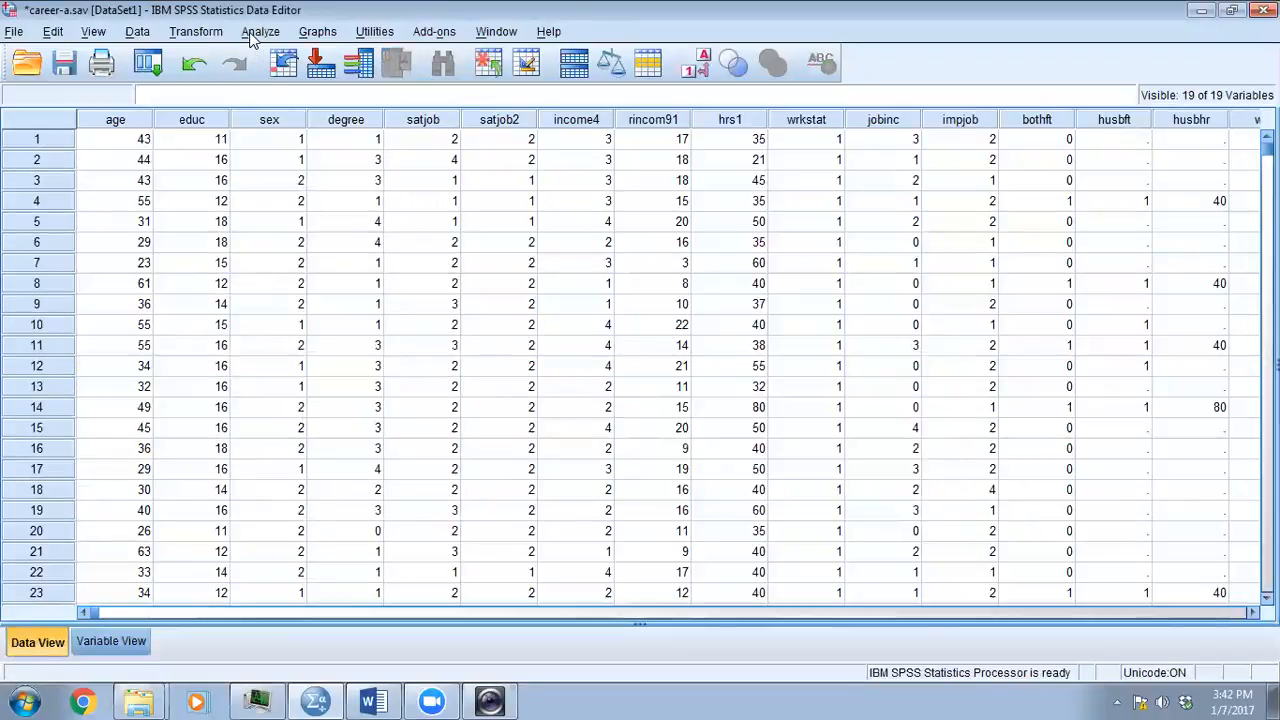
{"action": "left_click", "coordinate": [174, 31]}
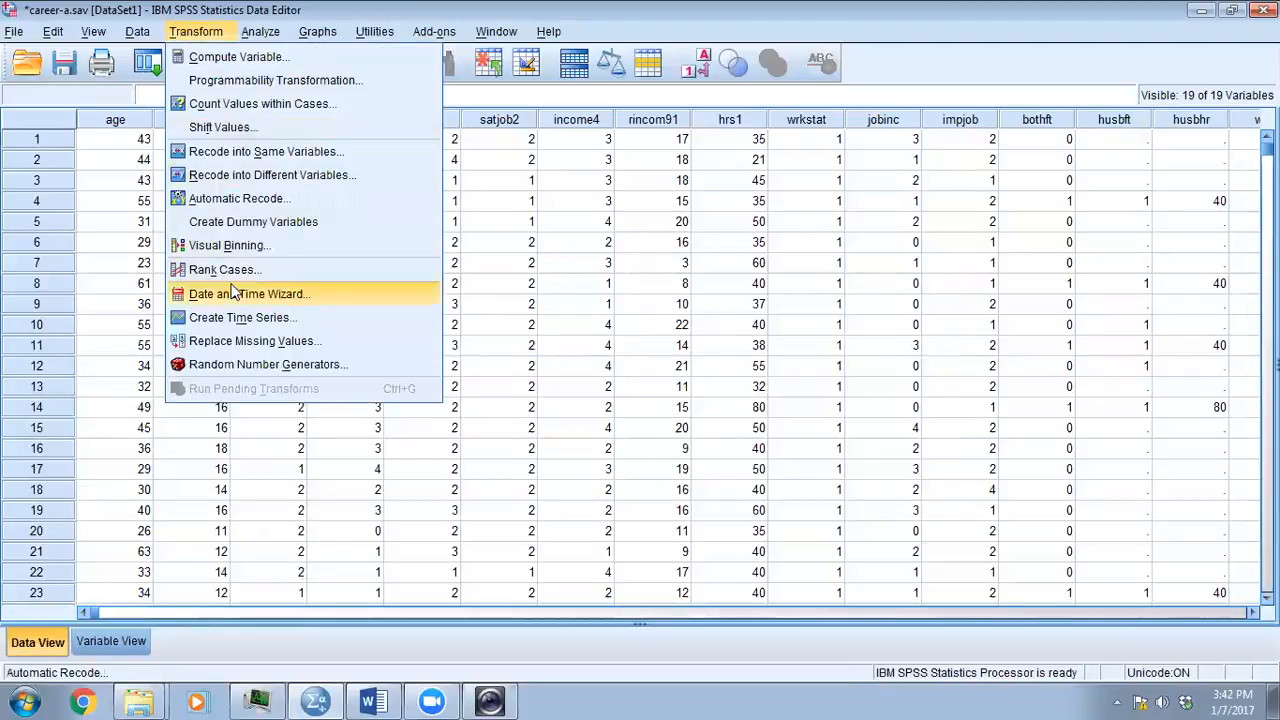
{"action": "left_click", "coordinate": [224, 175]}
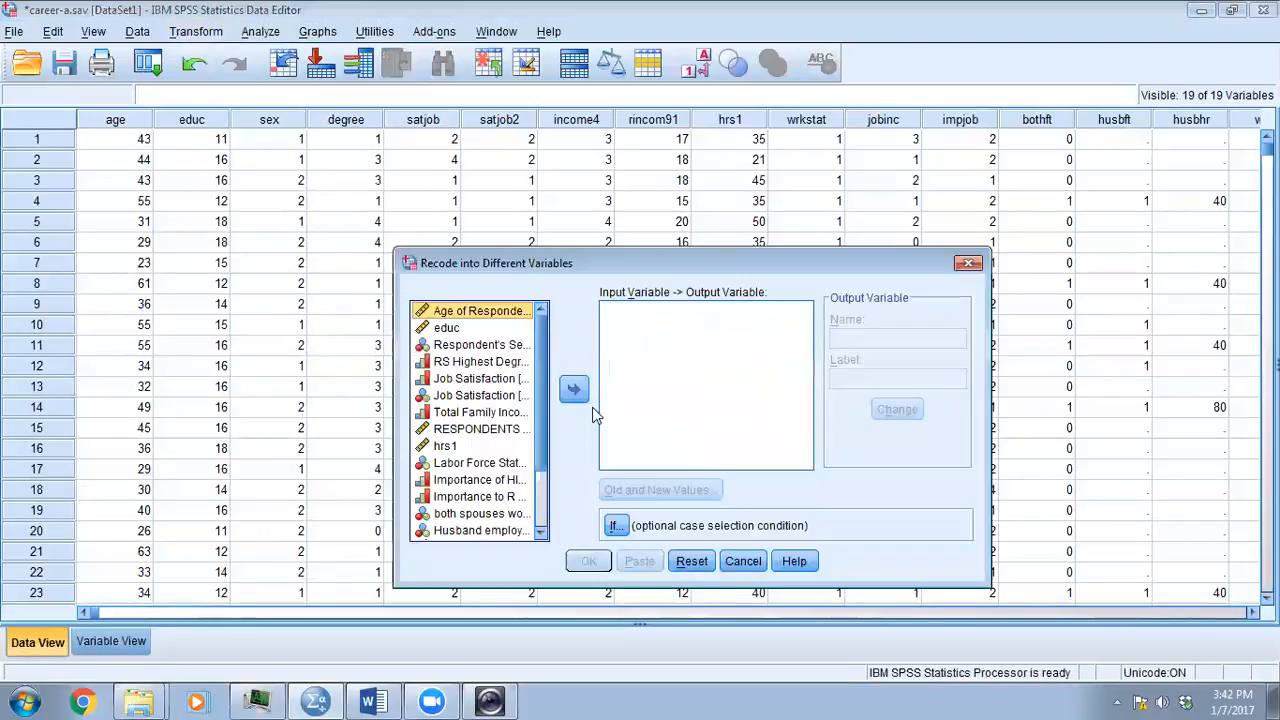
{"action": "scroll", "coordinate": [540, 411], "scroll_direction": "down", "scroll_amount": 2}
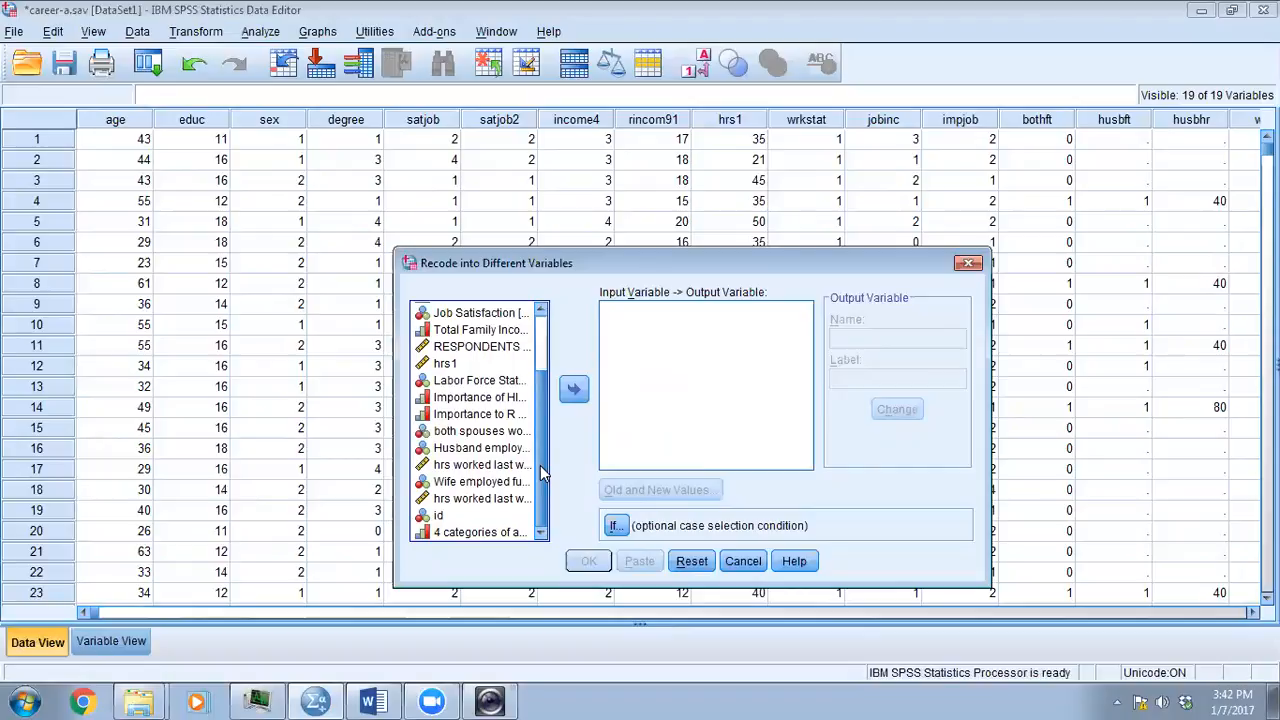
{"action": "left_click_drag", "start_coordinate": [540, 465], "coordinate": [532, 393]}
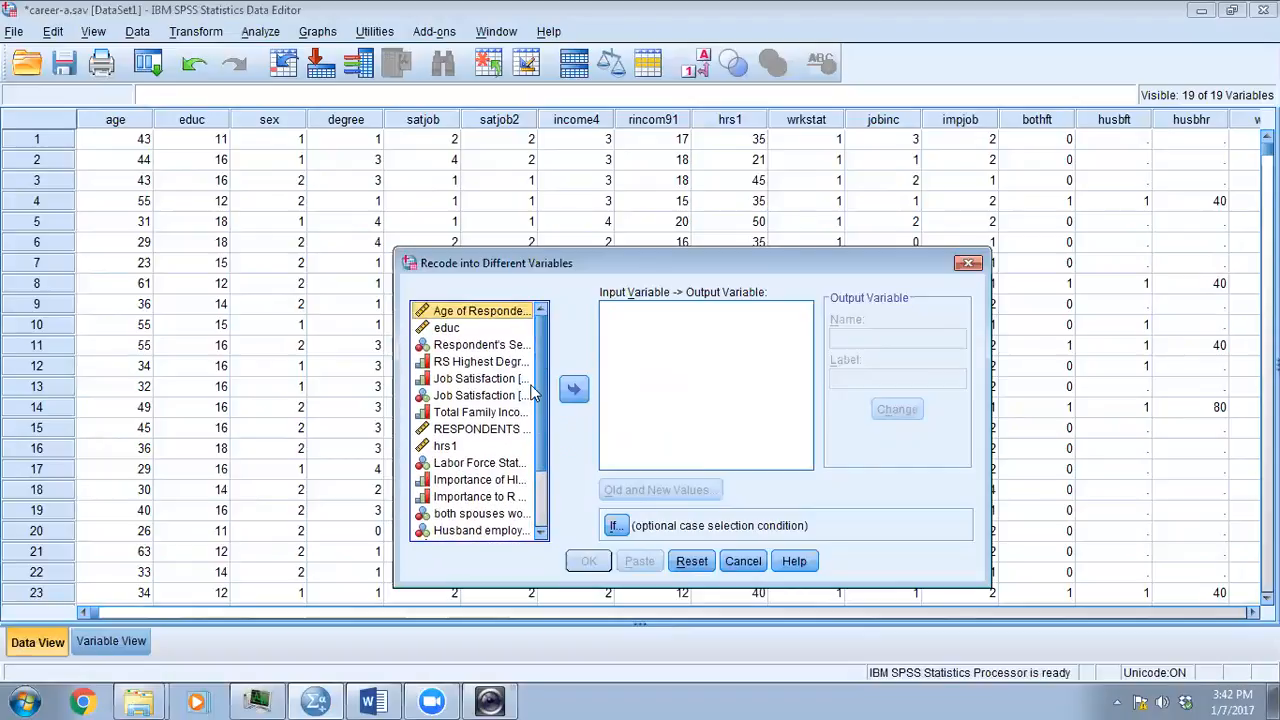
{"action": "left_click", "coordinate": [493, 432]}
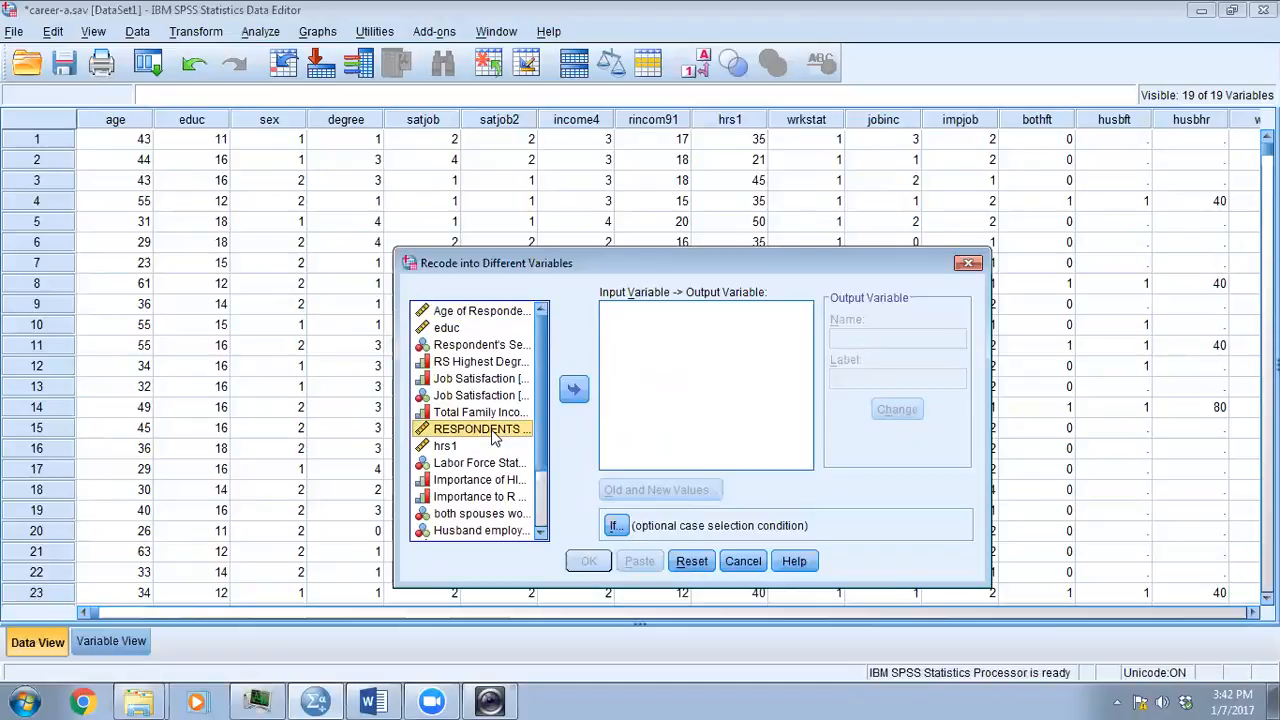
{"action": "left_click", "coordinate": [574, 389]}
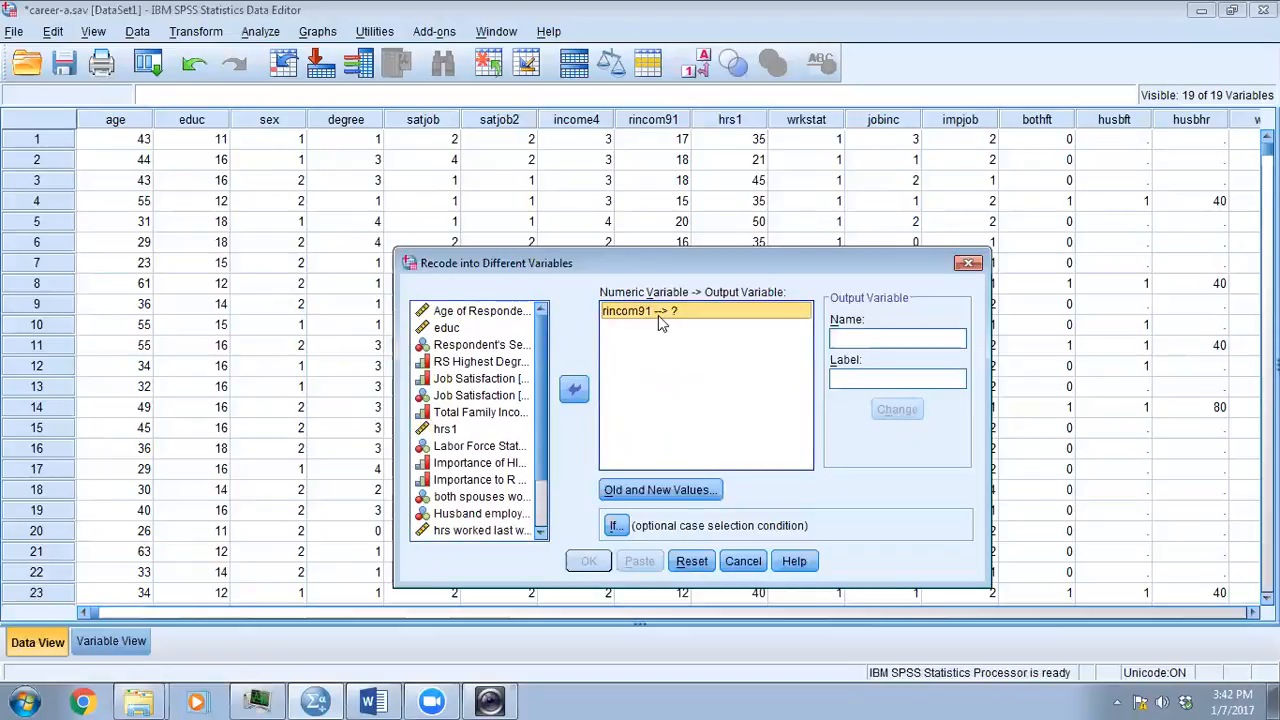
- Name the output variable for rincom91 rincom2 and apply the name
{"action": "left_click", "coordinate": [855, 339]}
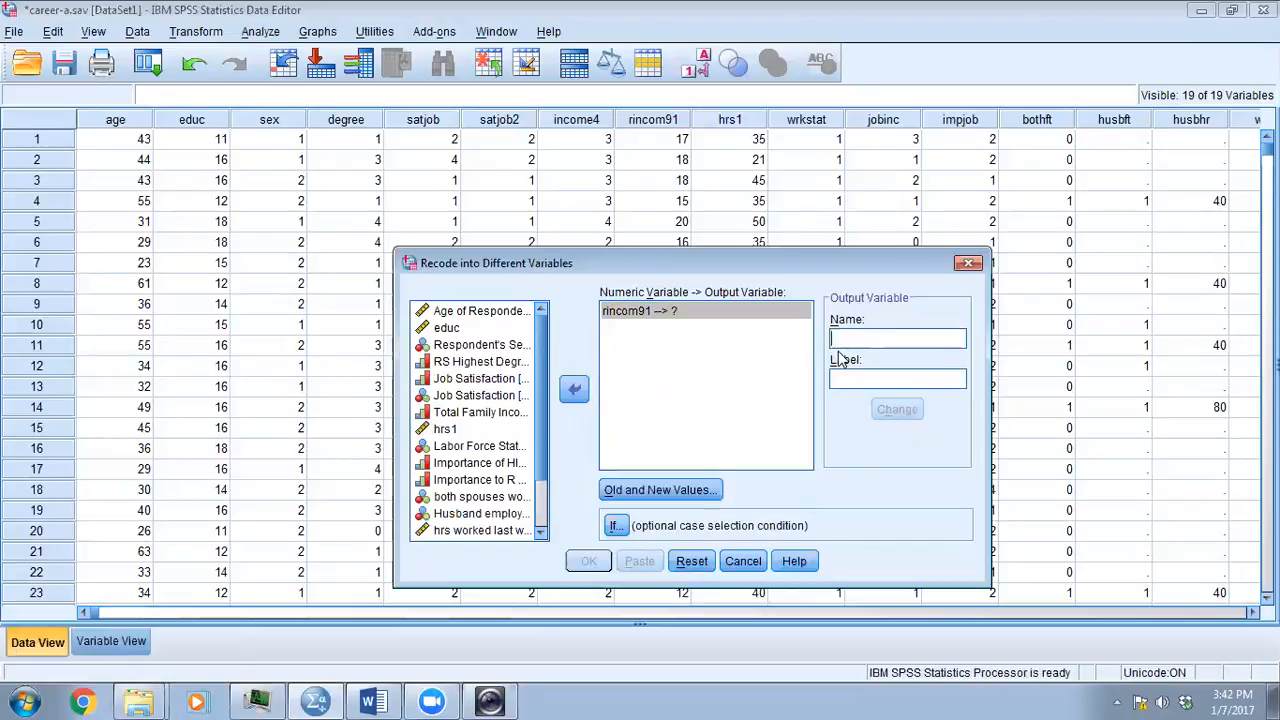
{"action": "type", "text": "rincom"}
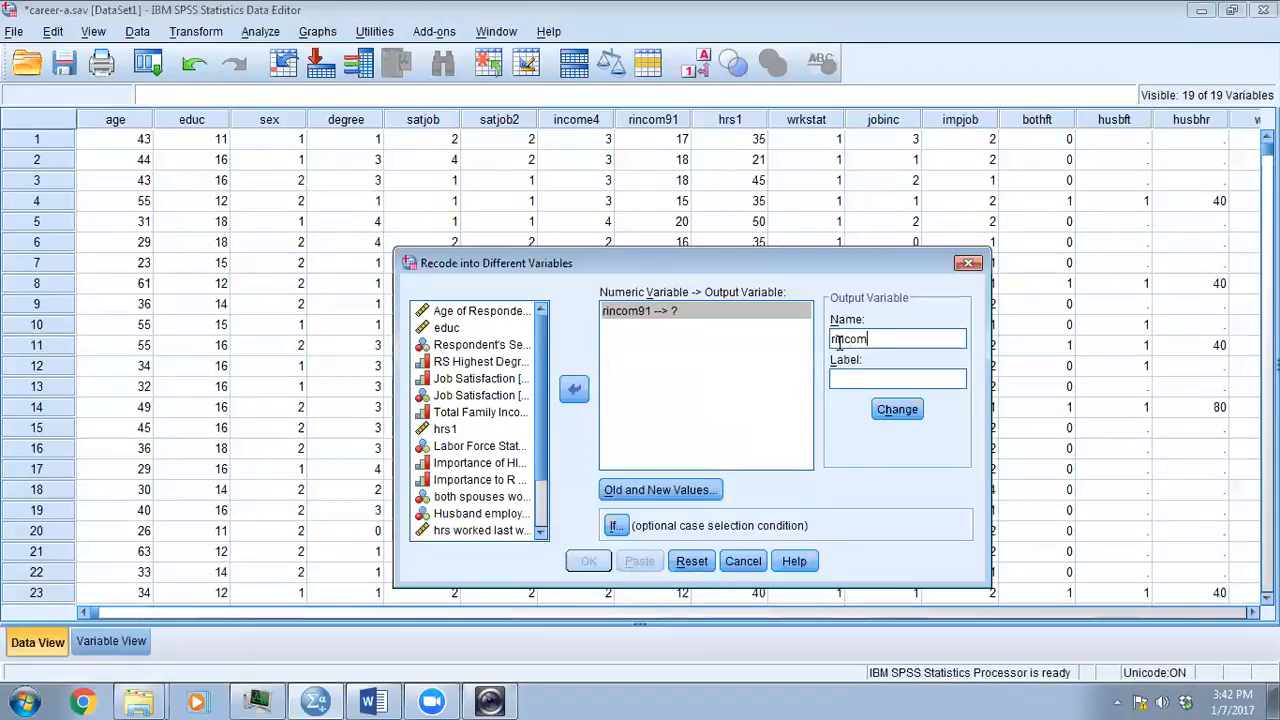
{"action": "type", "text": "2"}
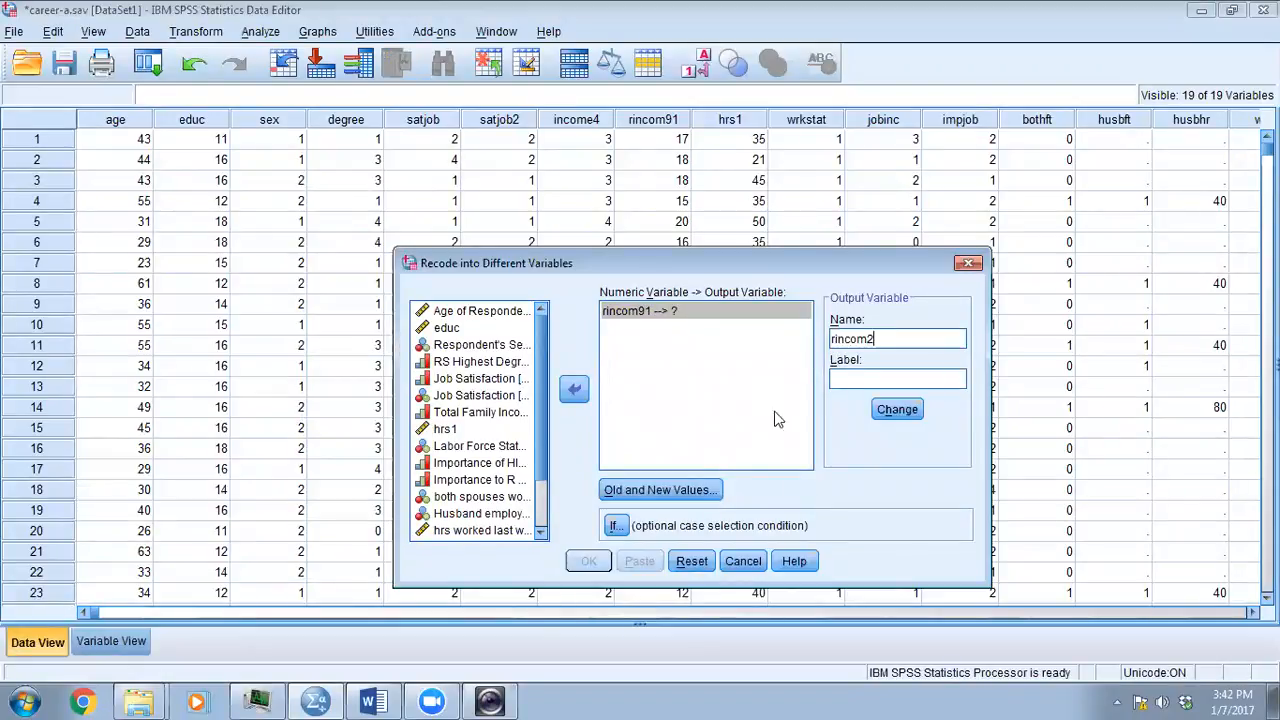
{"action": "left_click", "coordinate": [897, 410]}
- Add a recode rule turning old values from 22 through the highest into system-missing
{"action": "left_click", "coordinate": [706, 490]}
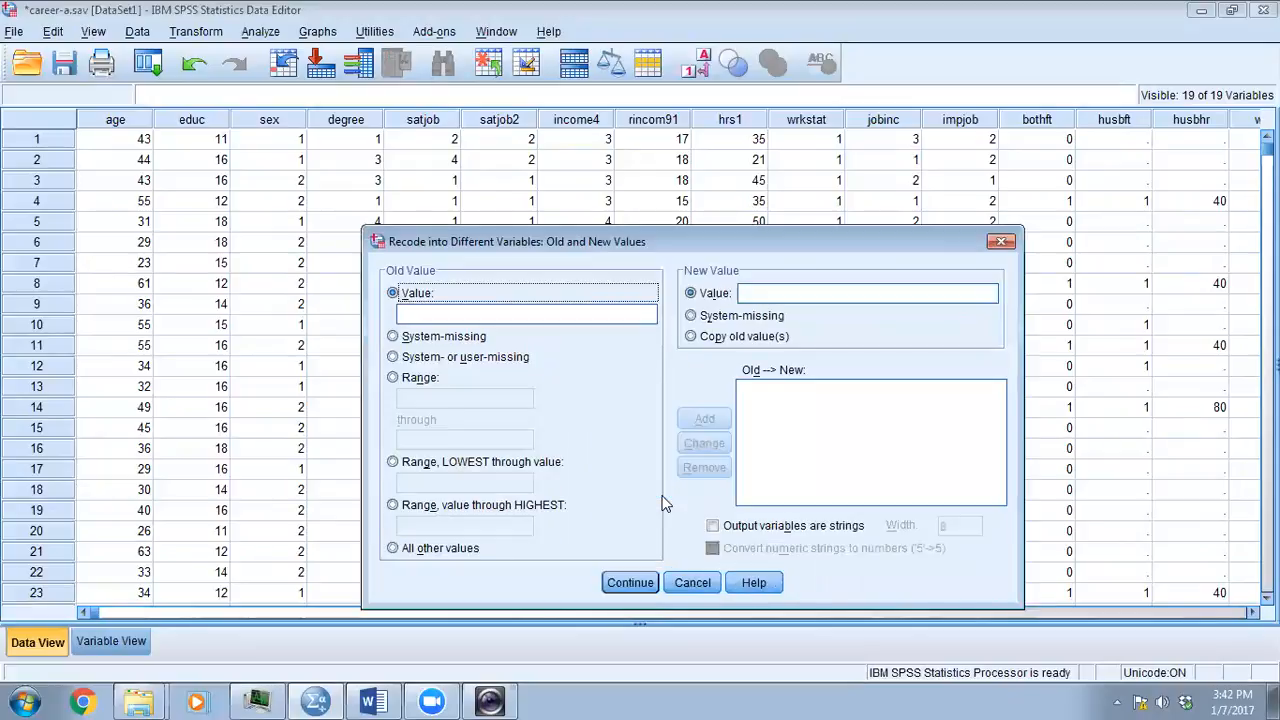
{"action": "left_click", "coordinate": [393, 505]}
{"action": "left_click", "coordinate": [420, 527]}
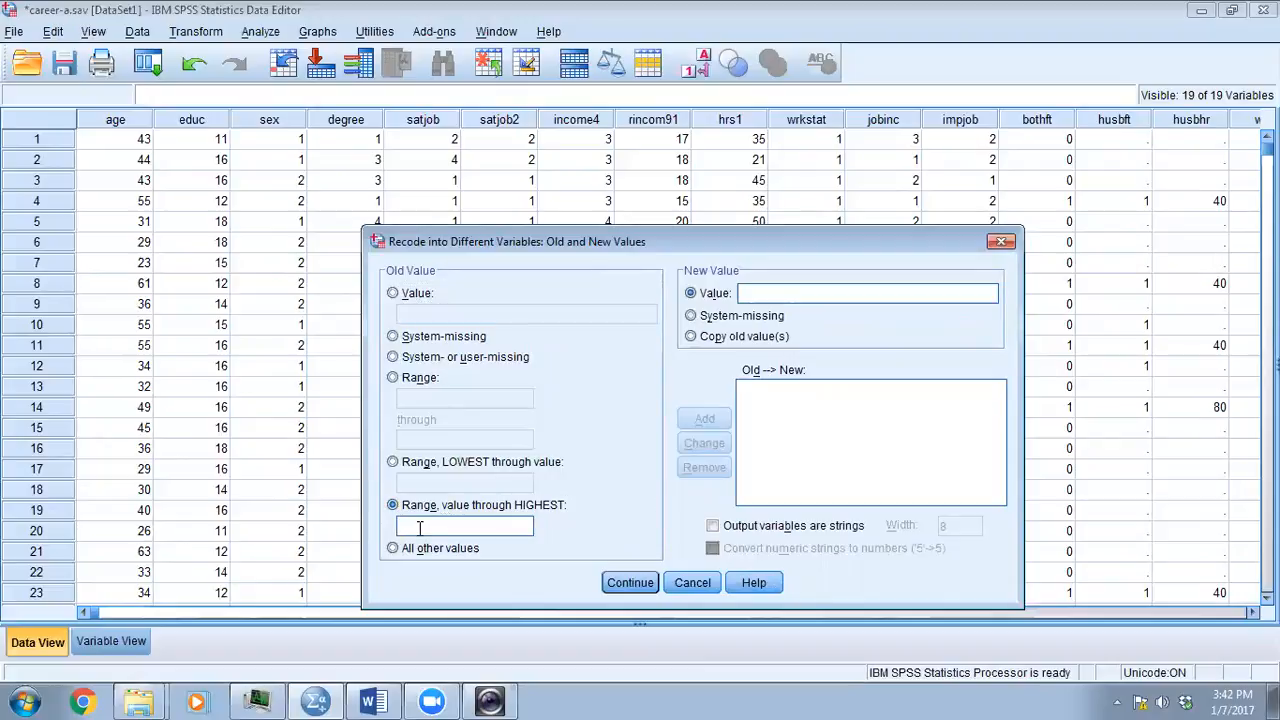
{"action": "type", "text": "22"}
{"action": "left_click", "coordinate": [692, 316]}
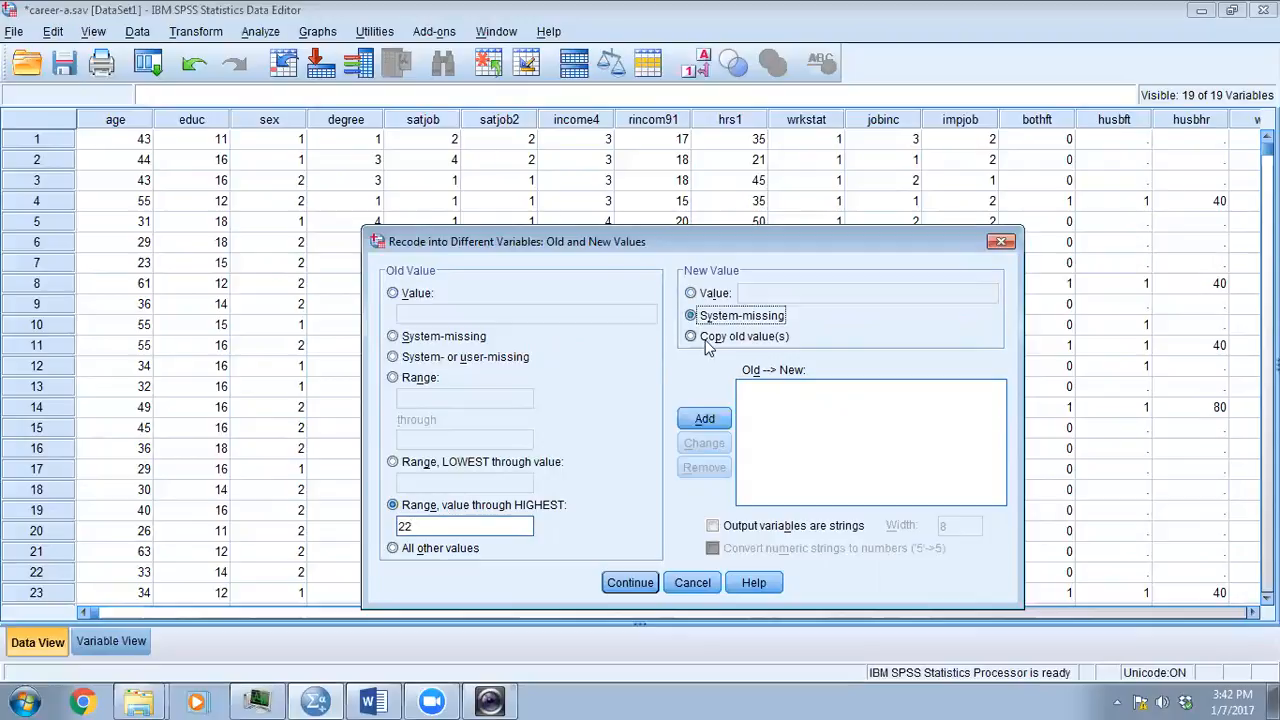
{"action": "left_click", "coordinate": [714, 418]}
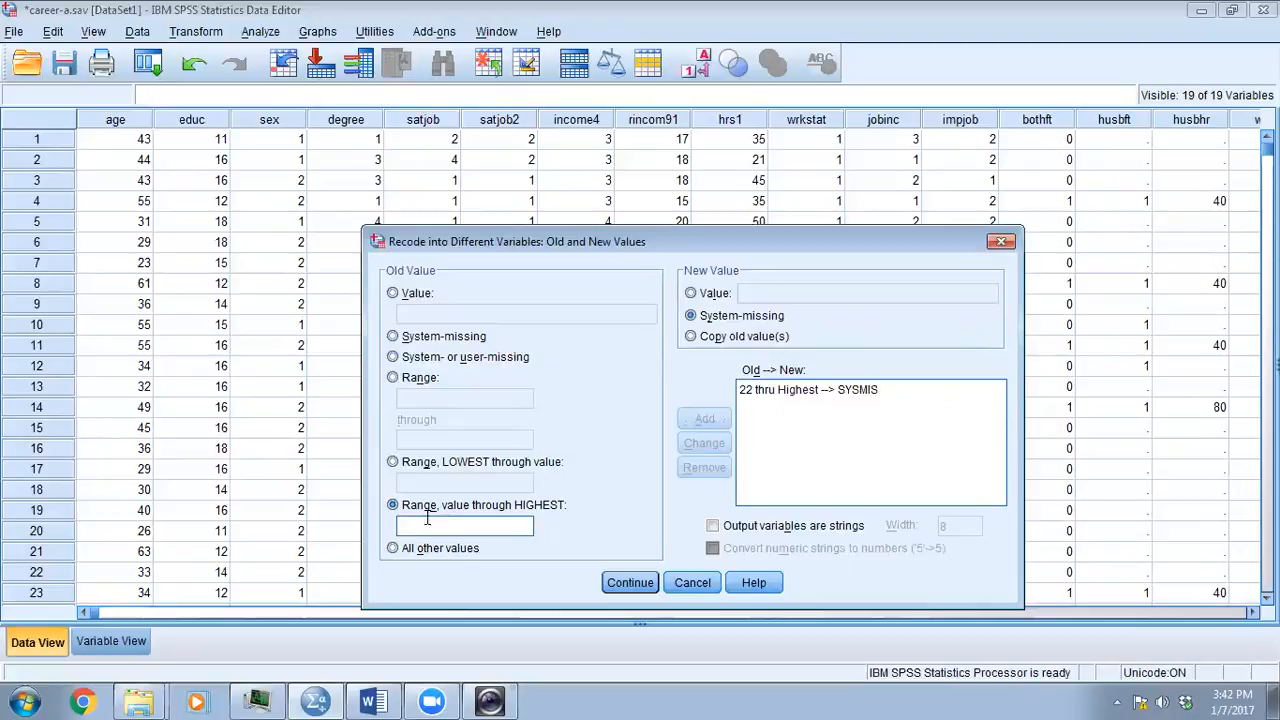
- Add a rule copying all other old values and run the recode
{"action": "left_click", "coordinate": [393, 548]}
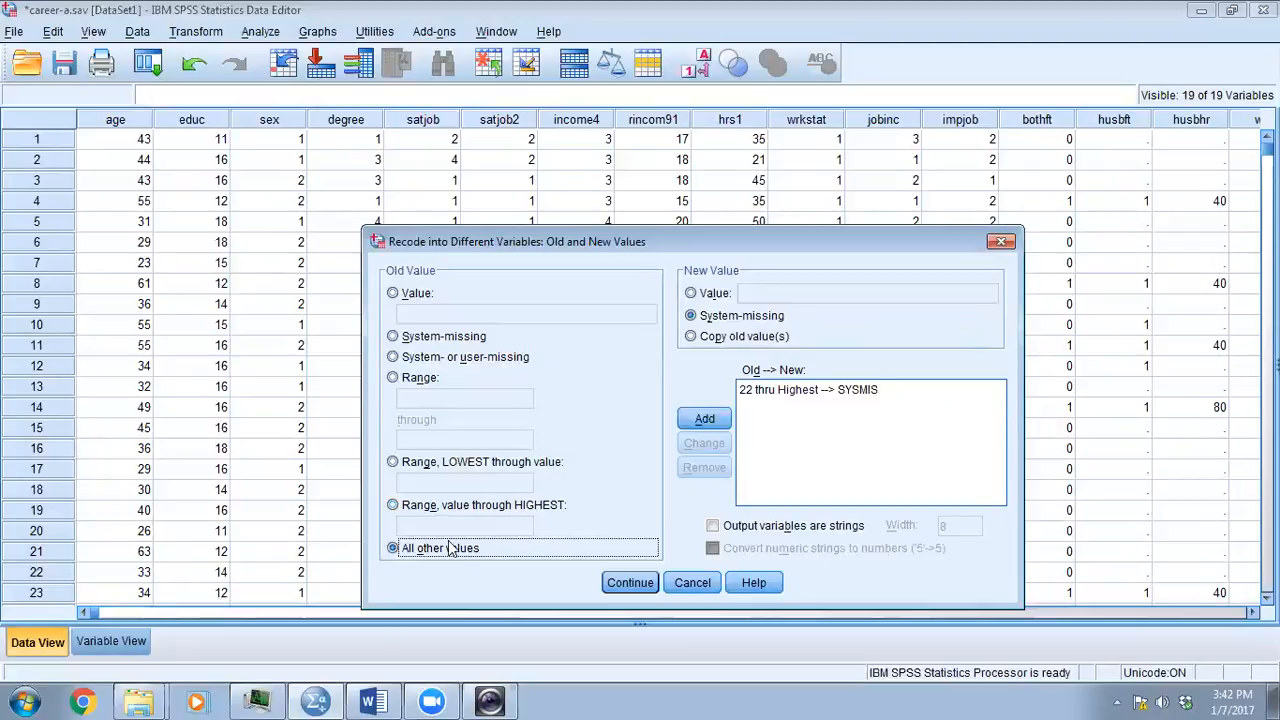
{"action": "left_click", "coordinate": [691, 336]}
{"action": "left_click", "coordinate": [722, 424]}
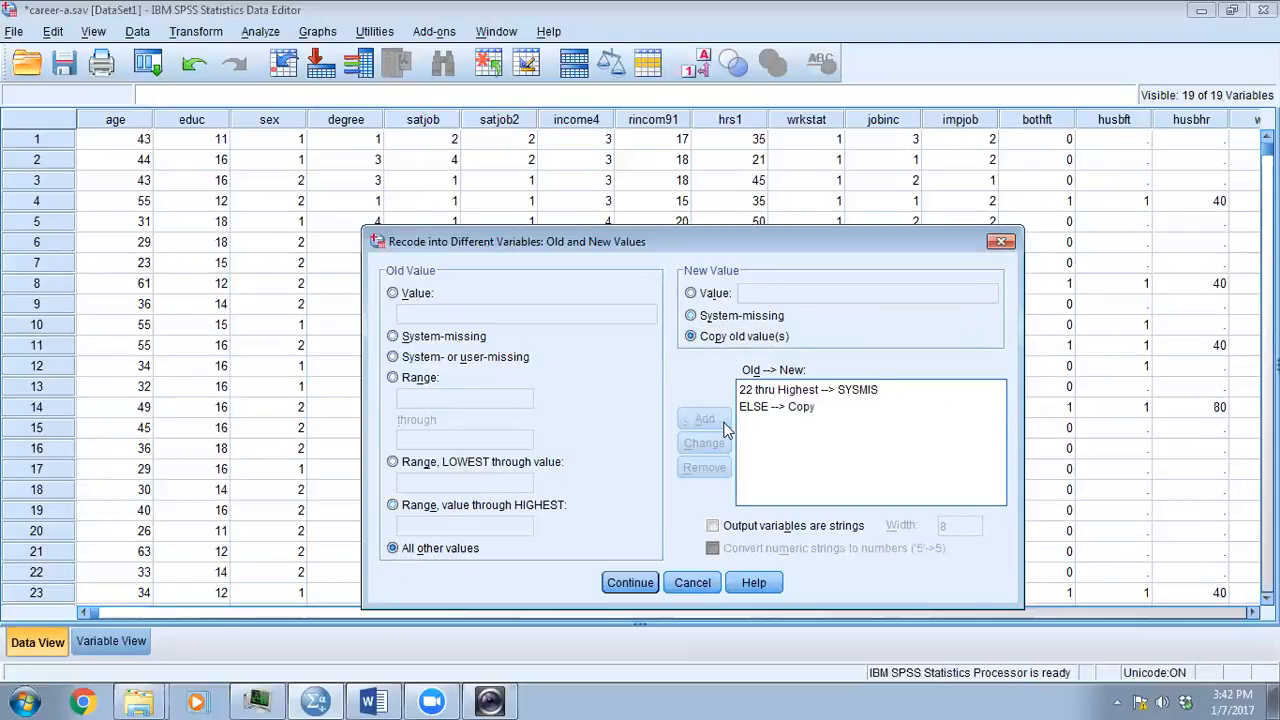
{"action": "left_click", "coordinate": [628, 584]}
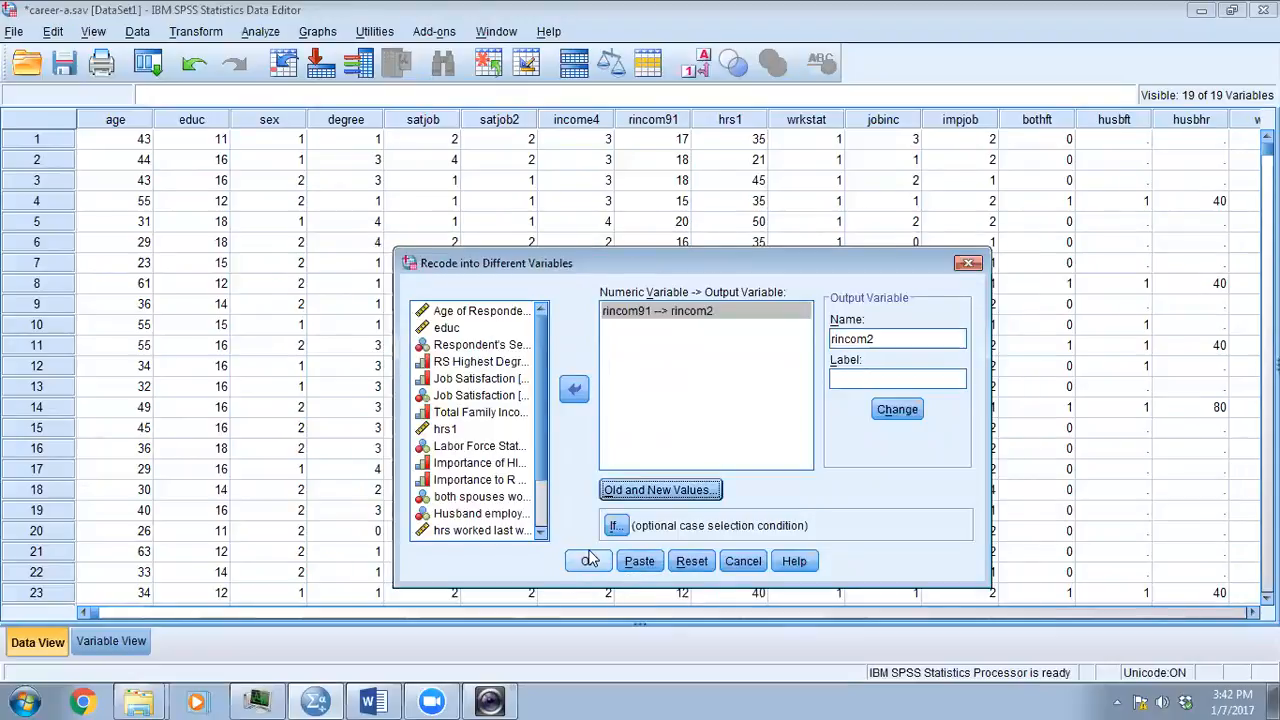
{"action": "left_click", "coordinate": [589, 563]}
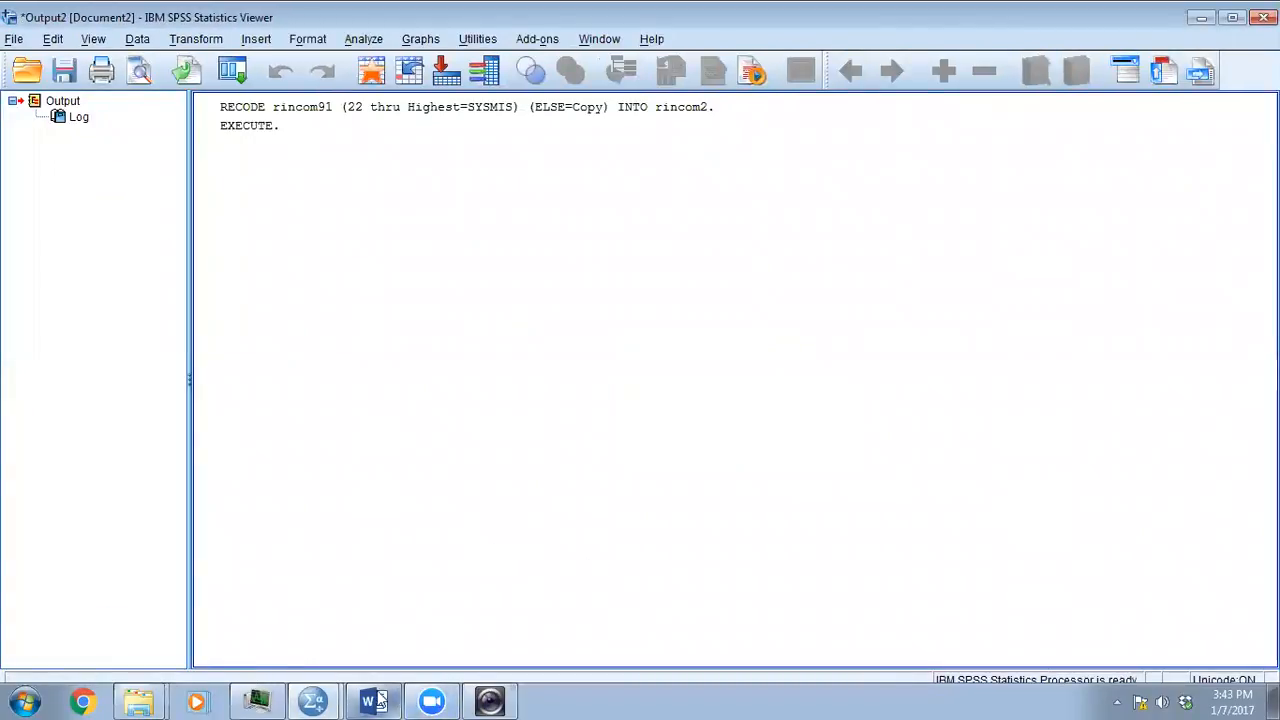
- Return to the career-a.sav Data Editor and inspect the new rincom2 column at the end of the case data
{"action": "mouse_move", "coordinate": [313, 701]}
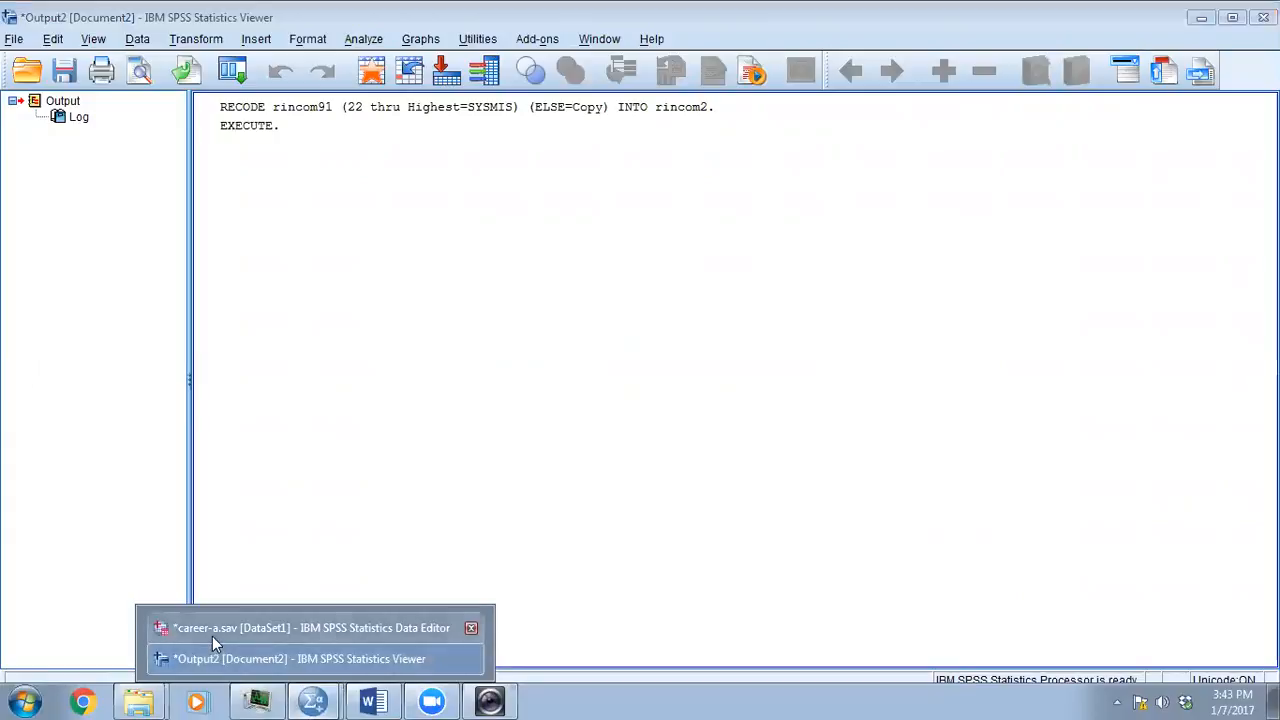
{"action": "left_click", "coordinate": [212, 628]}
{"action": "left_click", "coordinate": [375, 613]}
{"action": "left_click", "coordinate": [427, 613]}
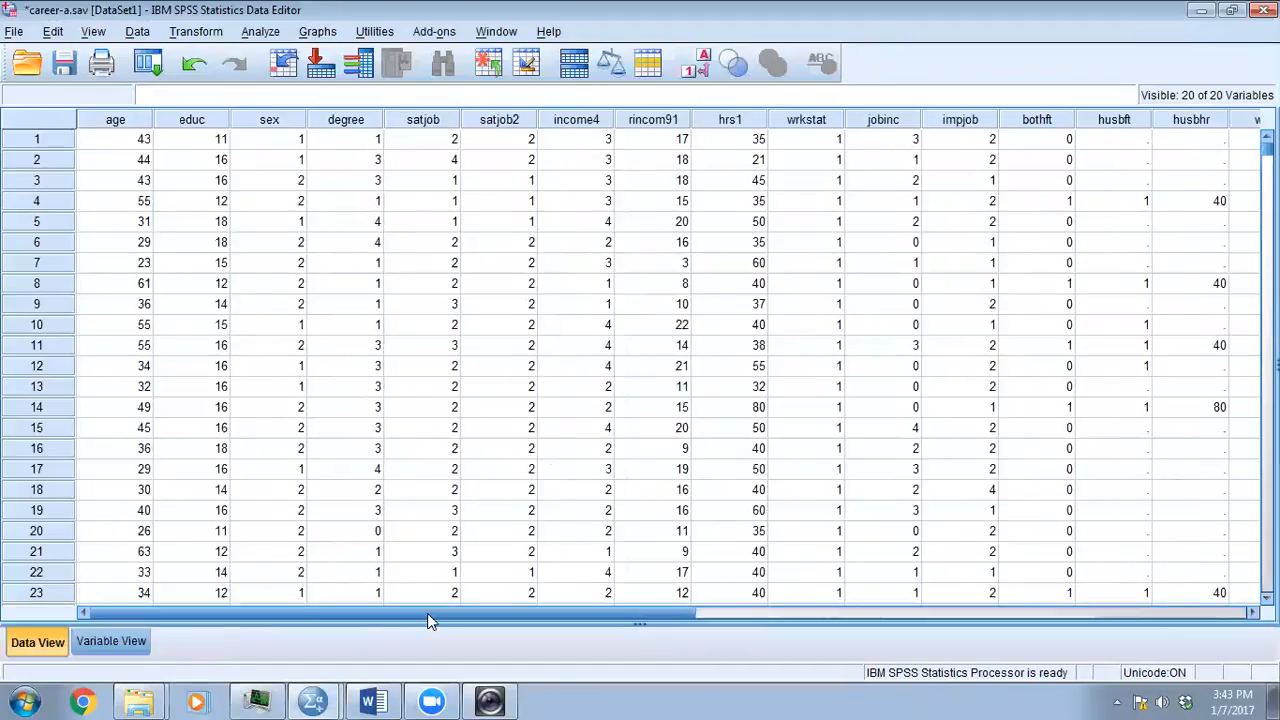
{"action": "left_click", "coordinate": [784, 611]}
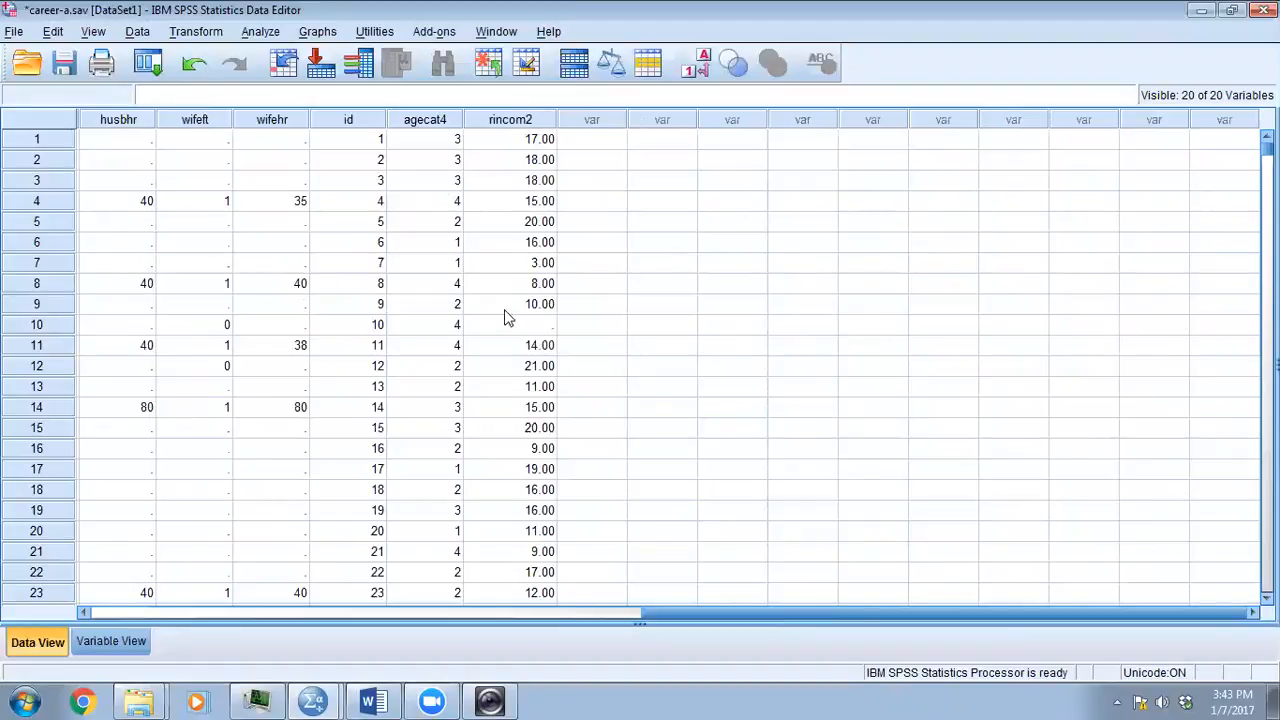
- Delete the income4 variable from the variable definitions
{"action": "left_click", "coordinate": [111, 641]}
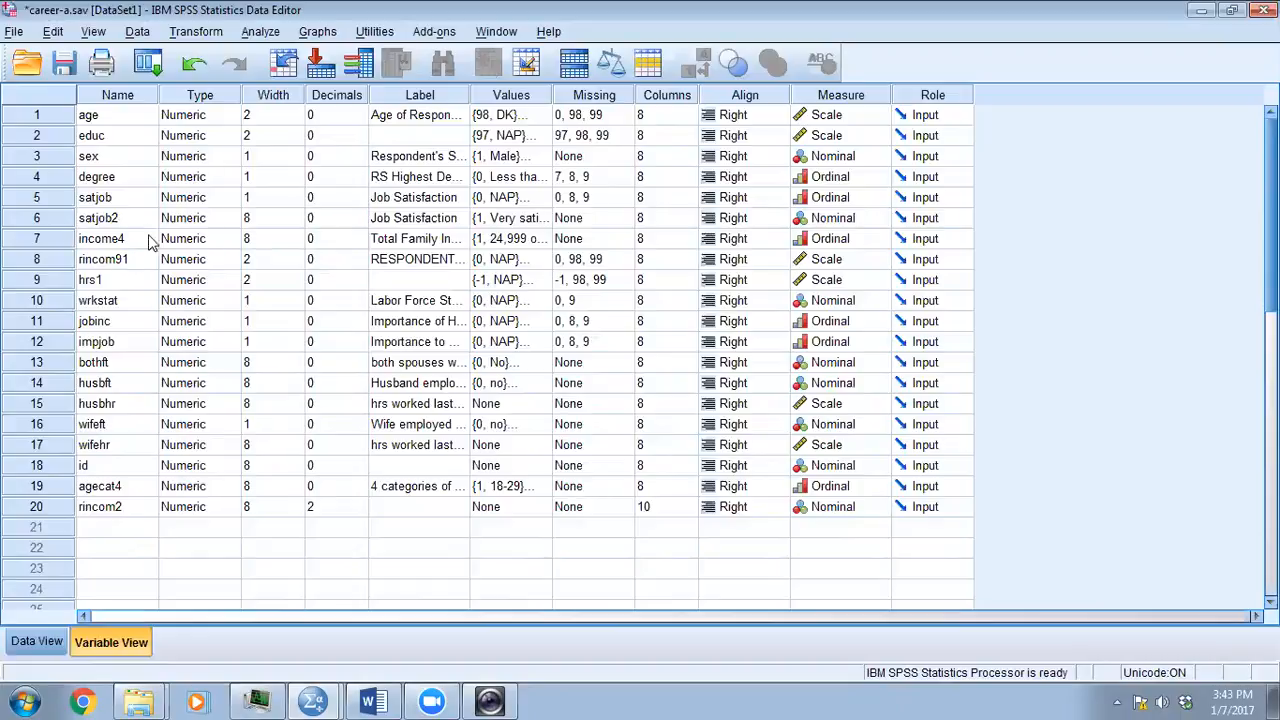
{"action": "left_click", "coordinate": [100, 243]}
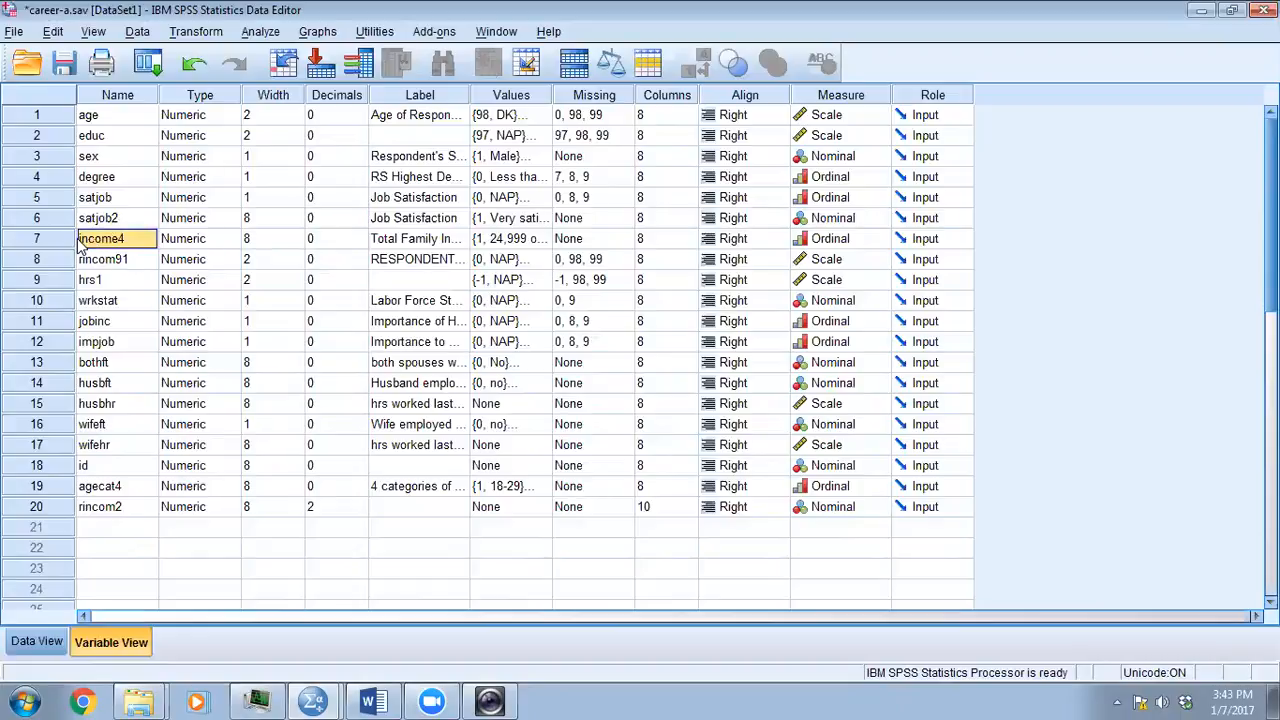
{"action": "left_click", "coordinate": [60, 248]}
{"action": "right_click", "coordinate": [58, 248]}
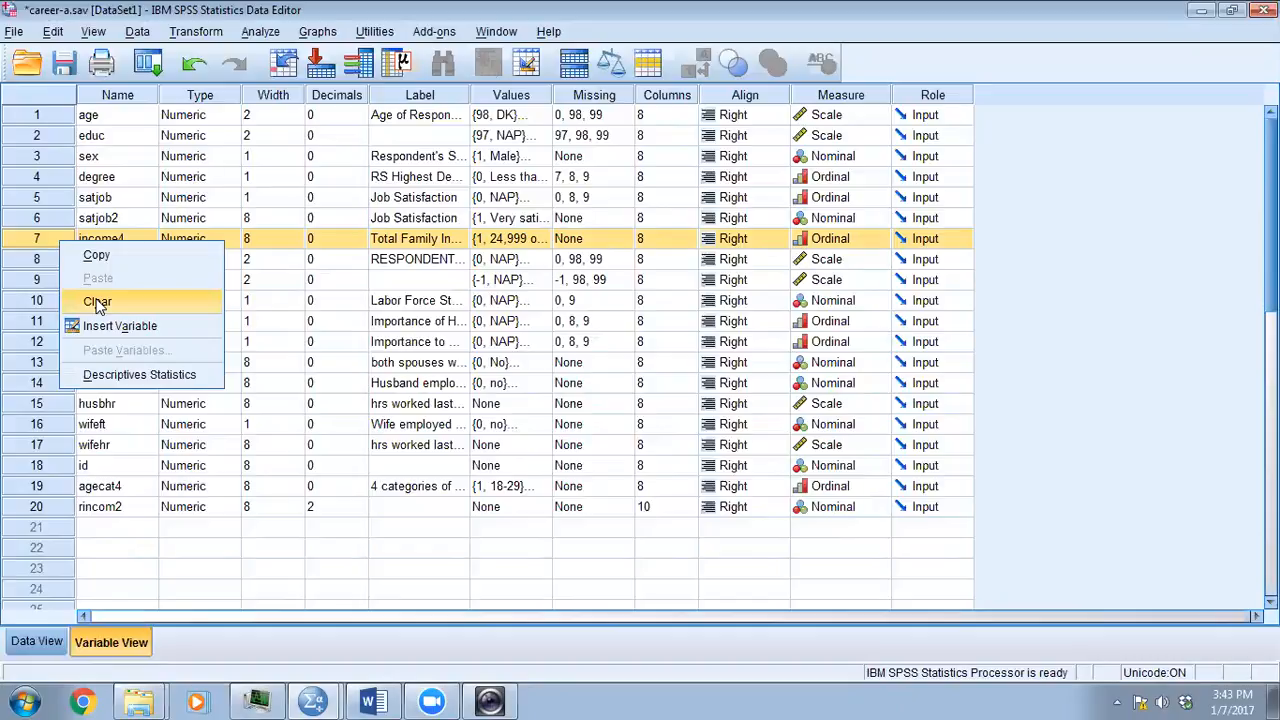
{"action": "left_click", "coordinate": [98, 302]}
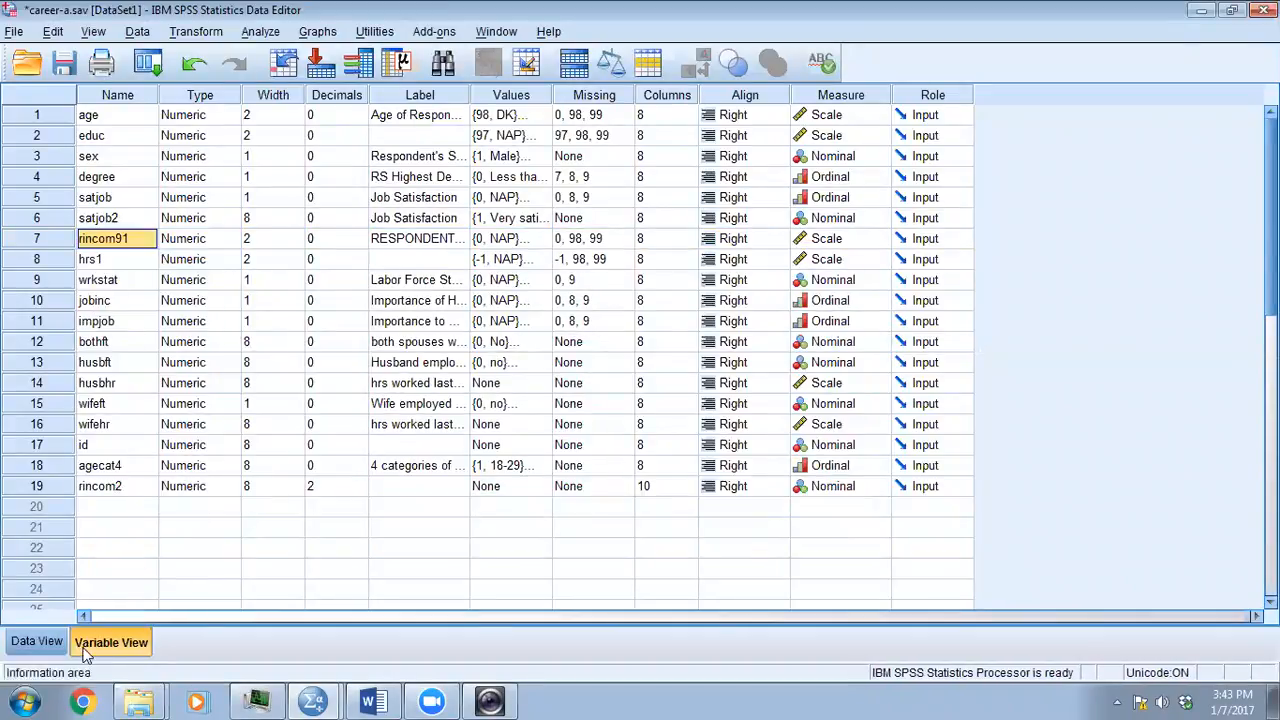
- Compare the remaining rincom2 and rincom91 columns in the case data
{"action": "left_click", "coordinate": [104, 486]}
{"action": "left_click", "coordinate": [41, 643]}
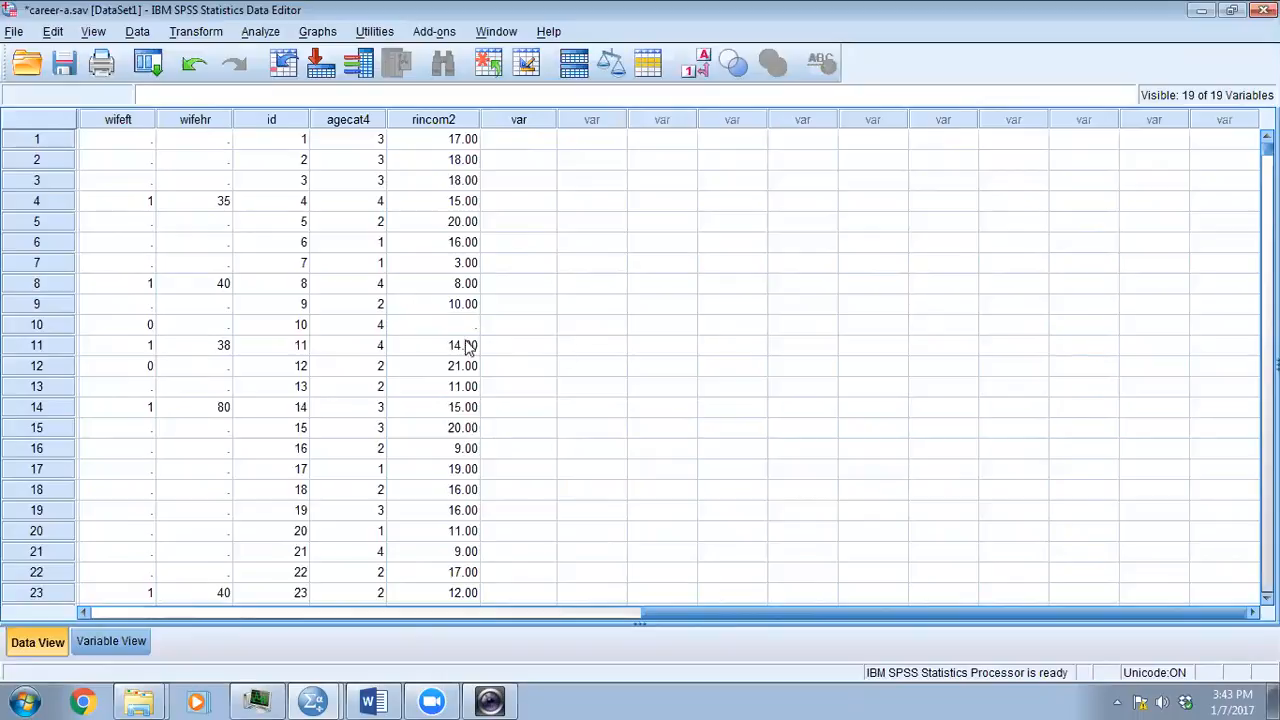
{"action": "left_click_drag", "start_coordinate": [663, 617], "coordinate": [30, 593]}
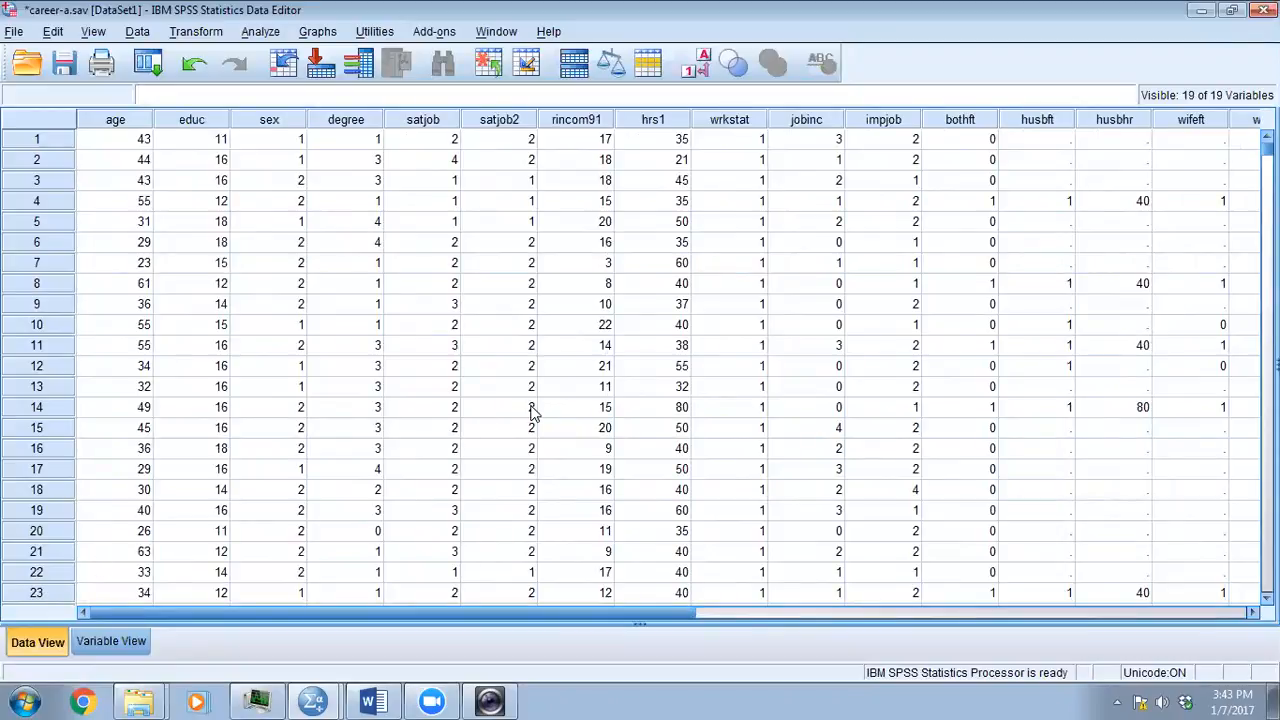
- Review the research question in the 01_problem_defined Word document, then return to the career-a.sav Data Editor
{"action": "left_click", "coordinate": [370, 702]}
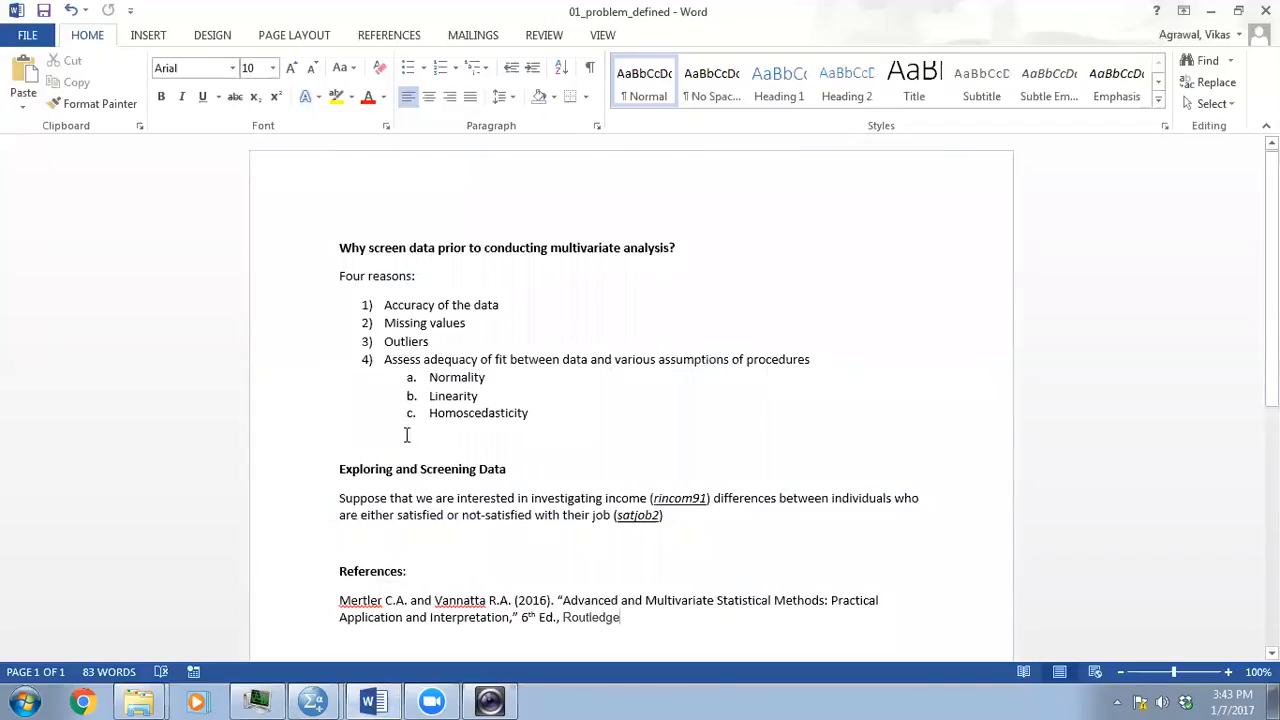
{"action": "left_click", "coordinate": [328, 697]}
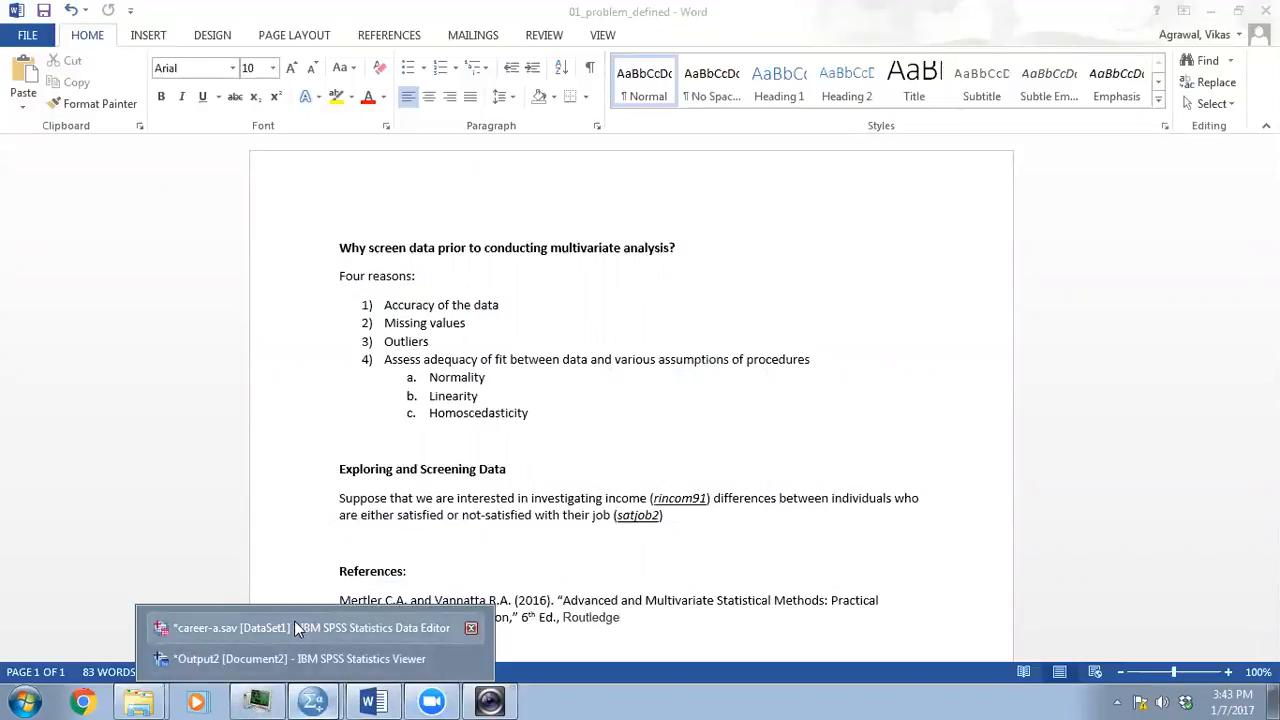
{"action": "left_click", "coordinate": [295, 626]}
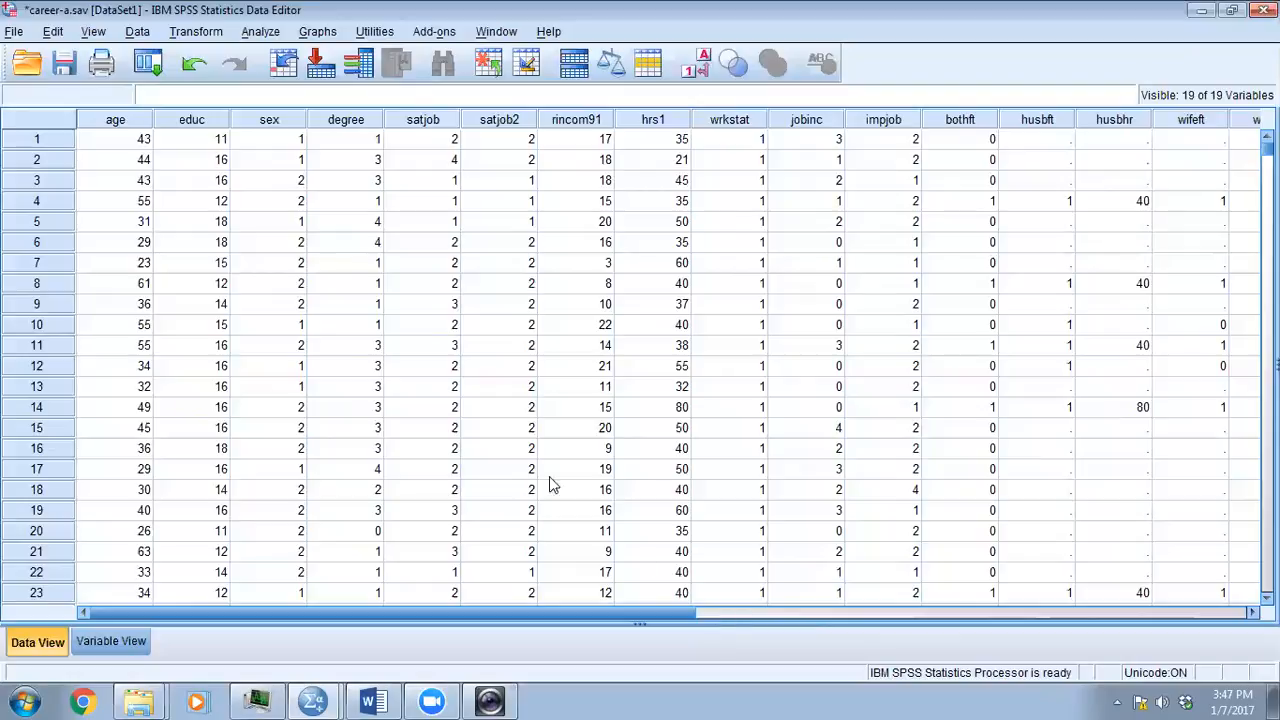
- Begin an Explore analysis and add the Job Satisfaction variable satjob2 to the dependent list
{"action": "left_click", "coordinate": [264, 33]}
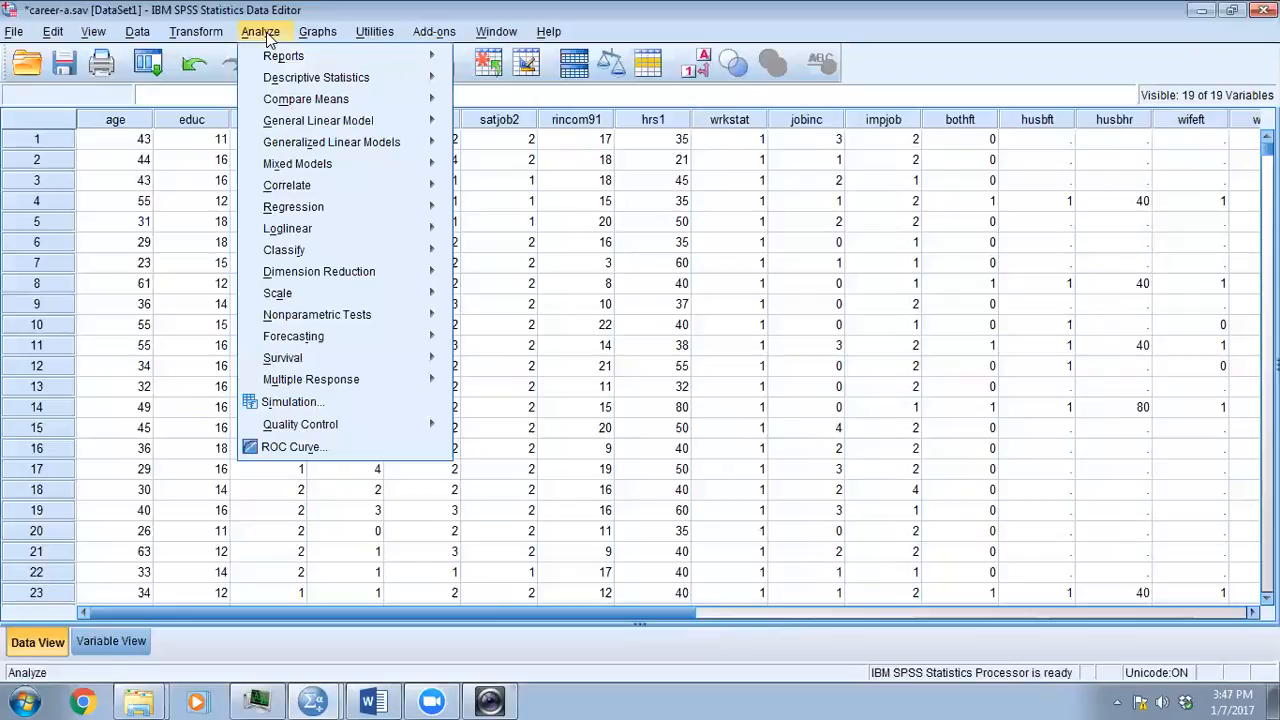
{"action": "mouse_move", "coordinate": [420, 78]}
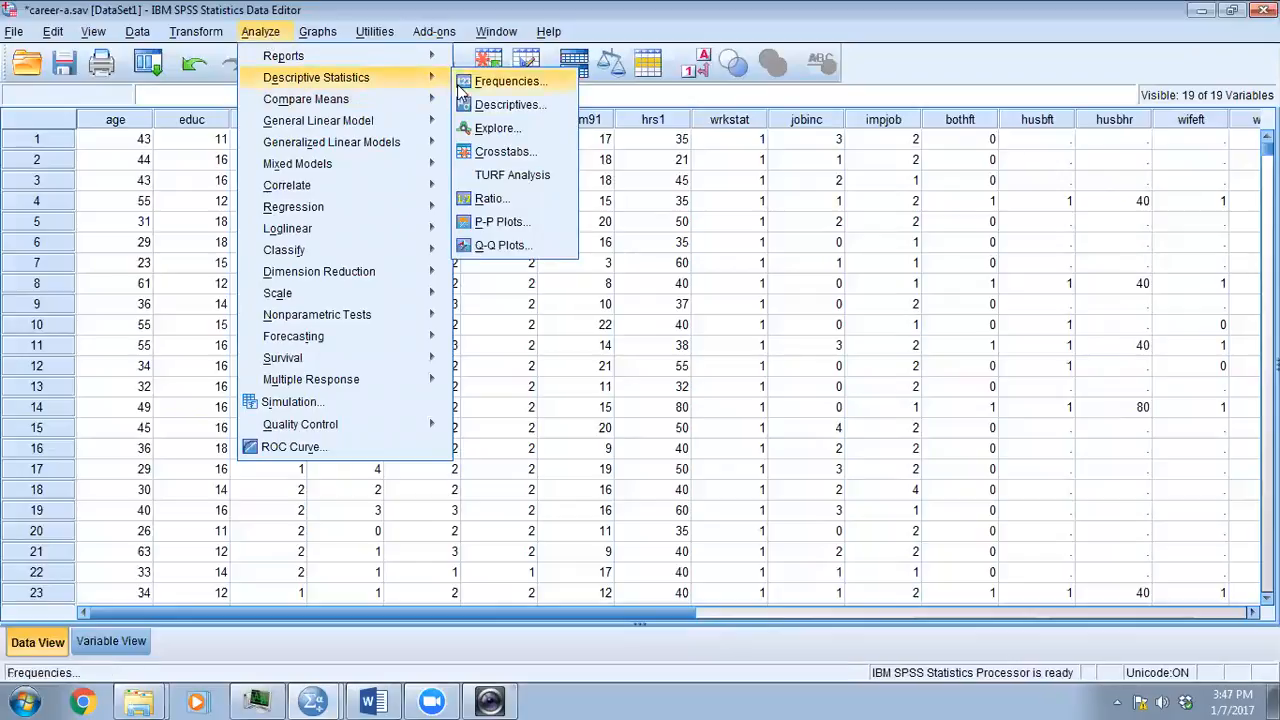
{"action": "left_click", "coordinate": [492, 129]}
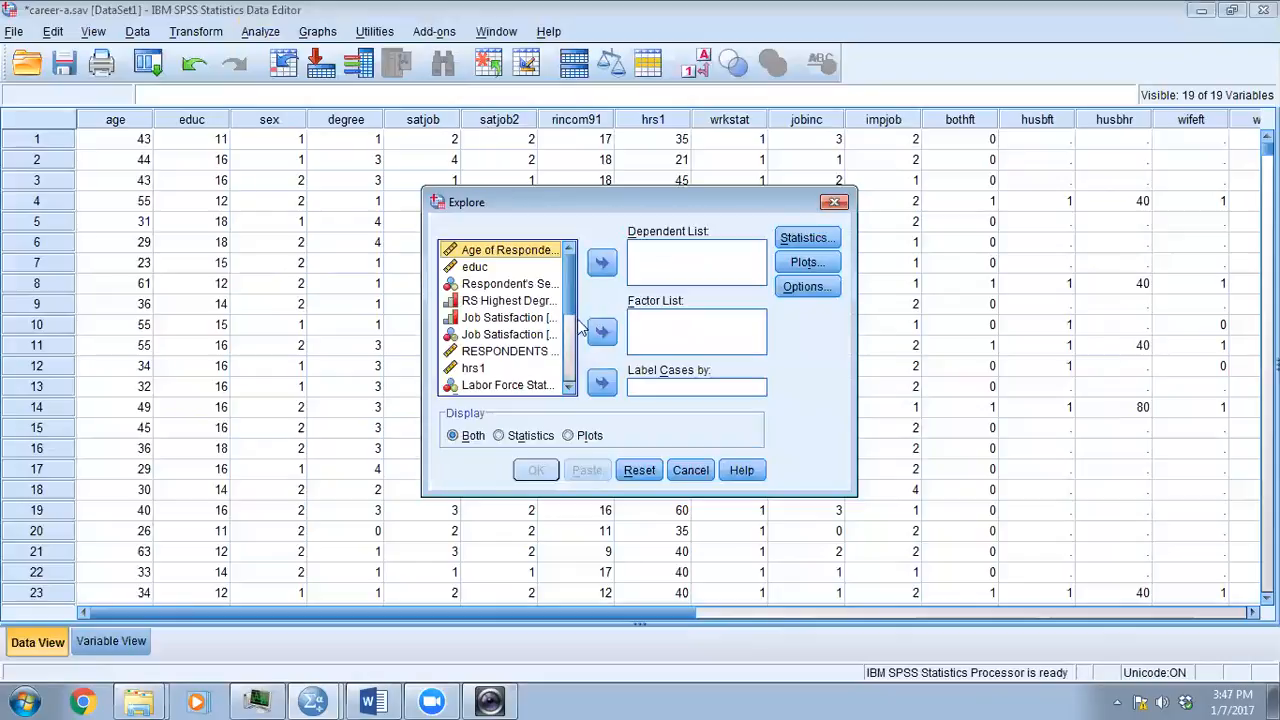
{"action": "left_click", "coordinate": [569, 344]}
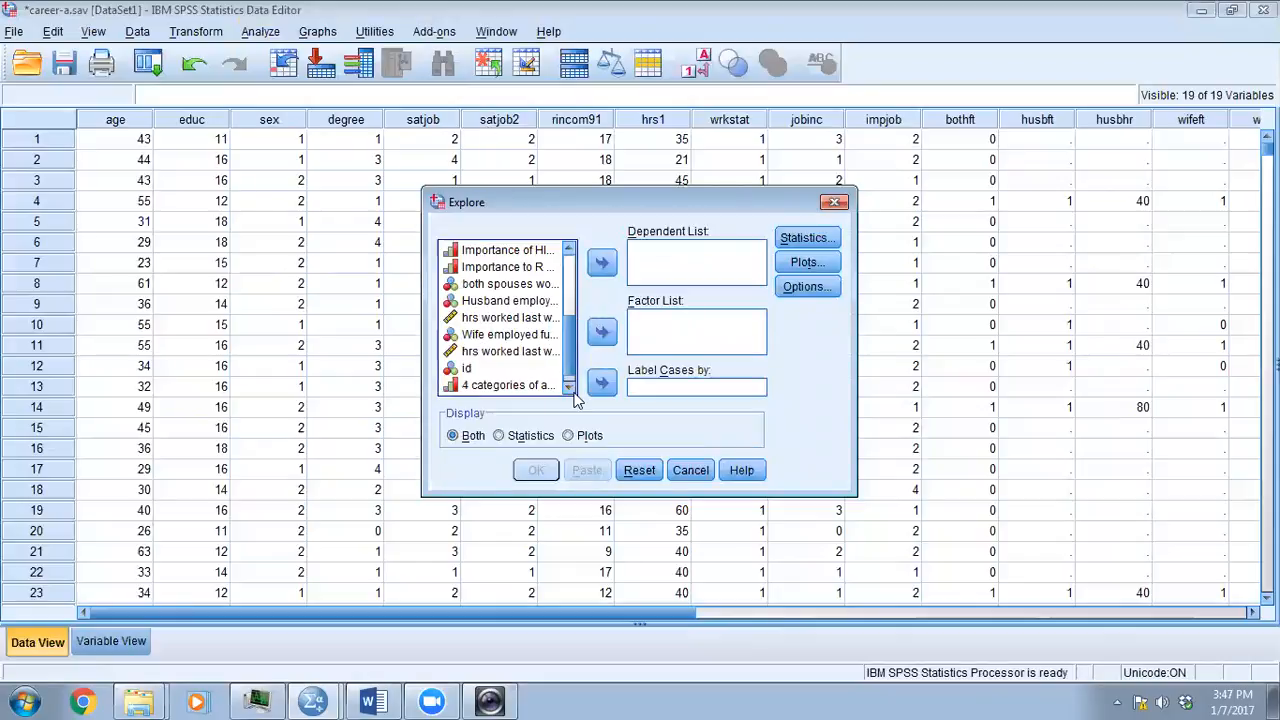
{"action": "left_click", "coordinate": [569, 387]}
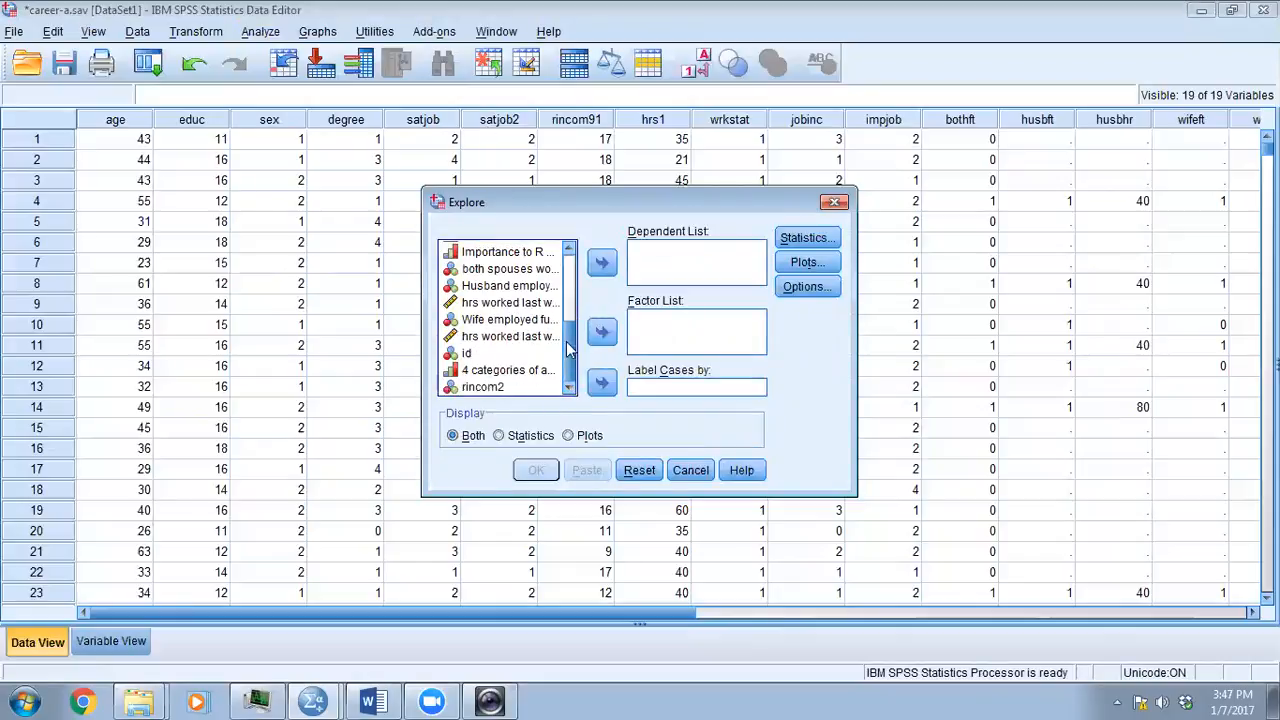
{"action": "left_click_drag", "start_coordinate": [567, 347], "coordinate": [566, 276]}
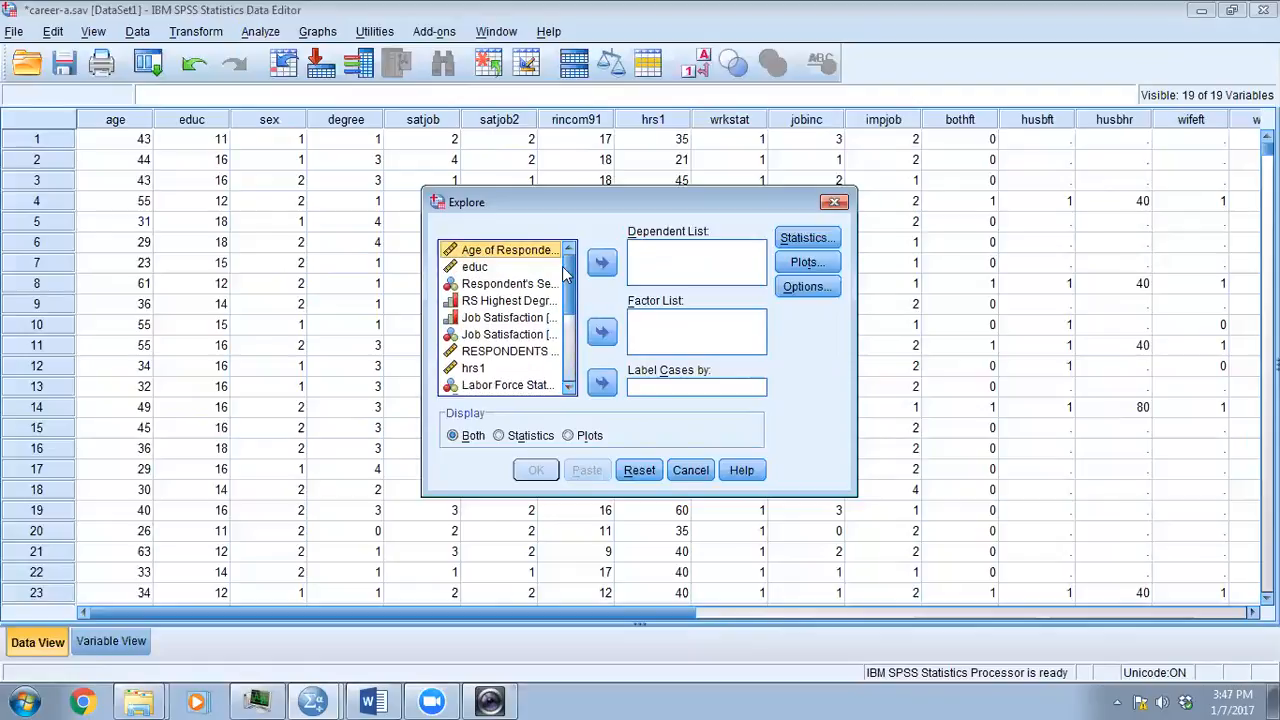
{"action": "left_click_drag", "start_coordinate": [488, 336], "coordinate": [662, 268]}
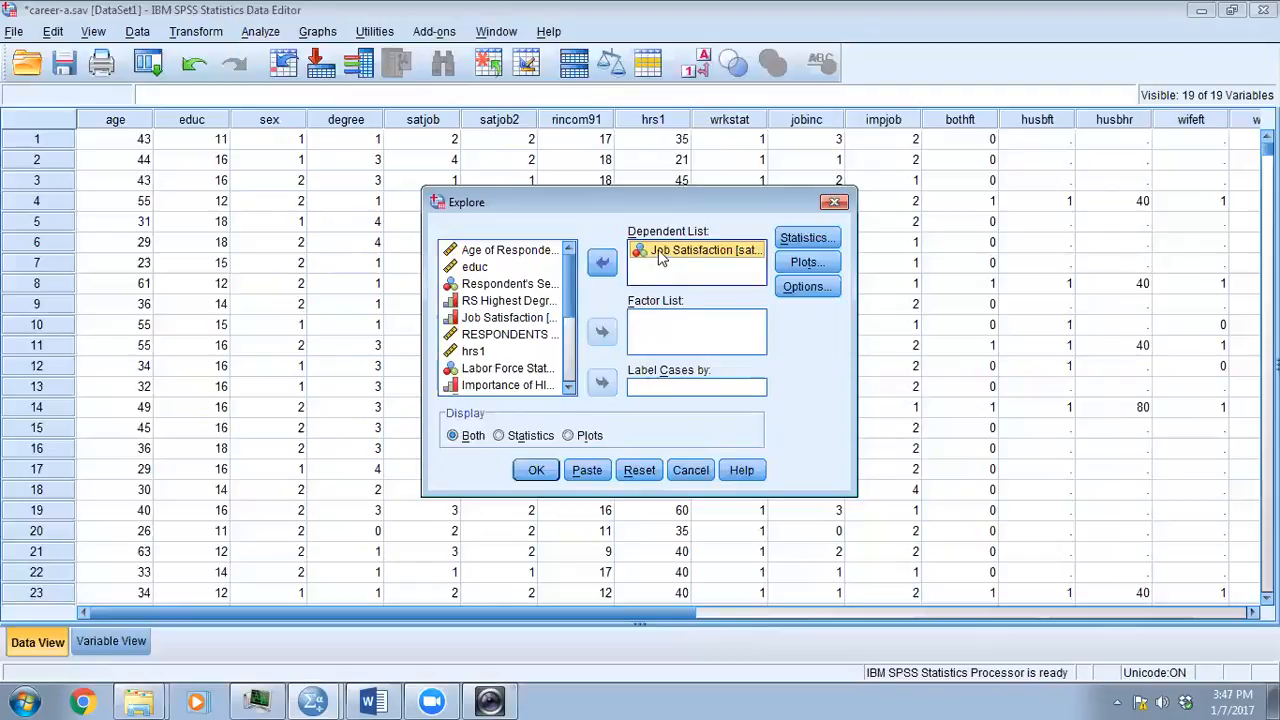
- Check the variable definitions for the income variable, then add rincom2 to the Explore dependent list alongside satjob2
{"action": "left_click", "coordinate": [114, 641]}
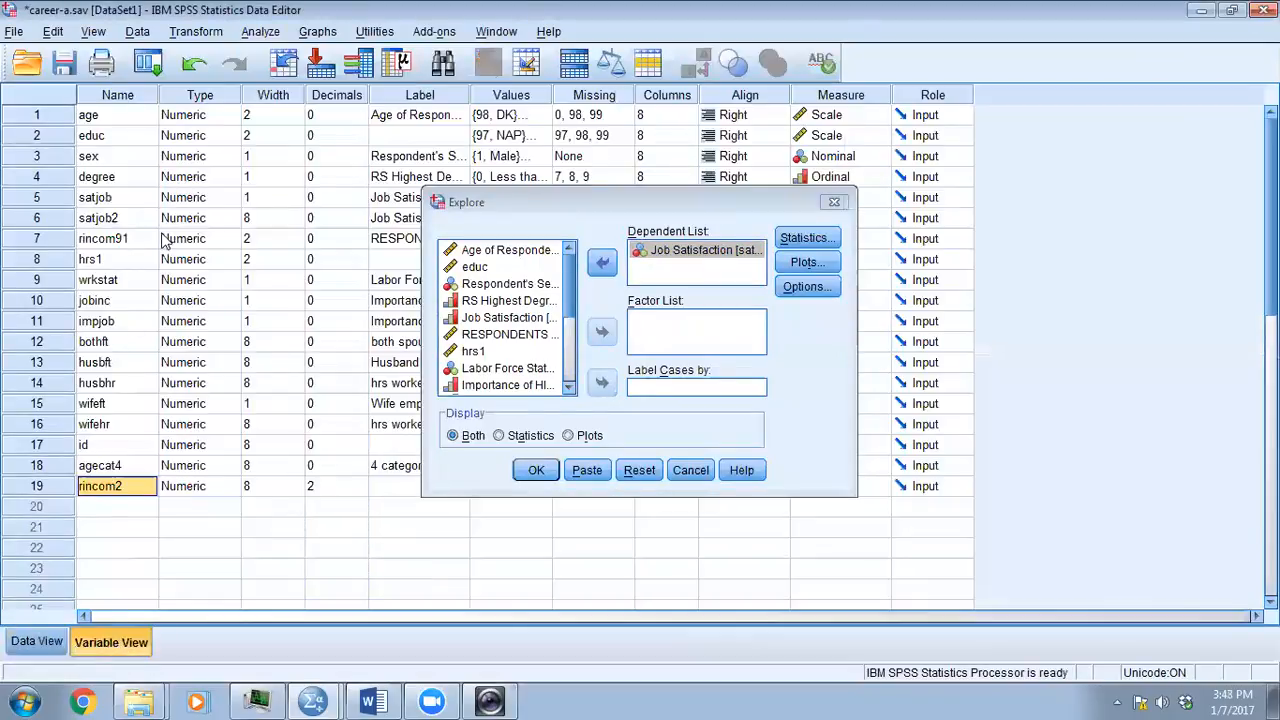
{"action": "left_click_drag", "start_coordinate": [545, 210], "coordinate": [535, 314]}
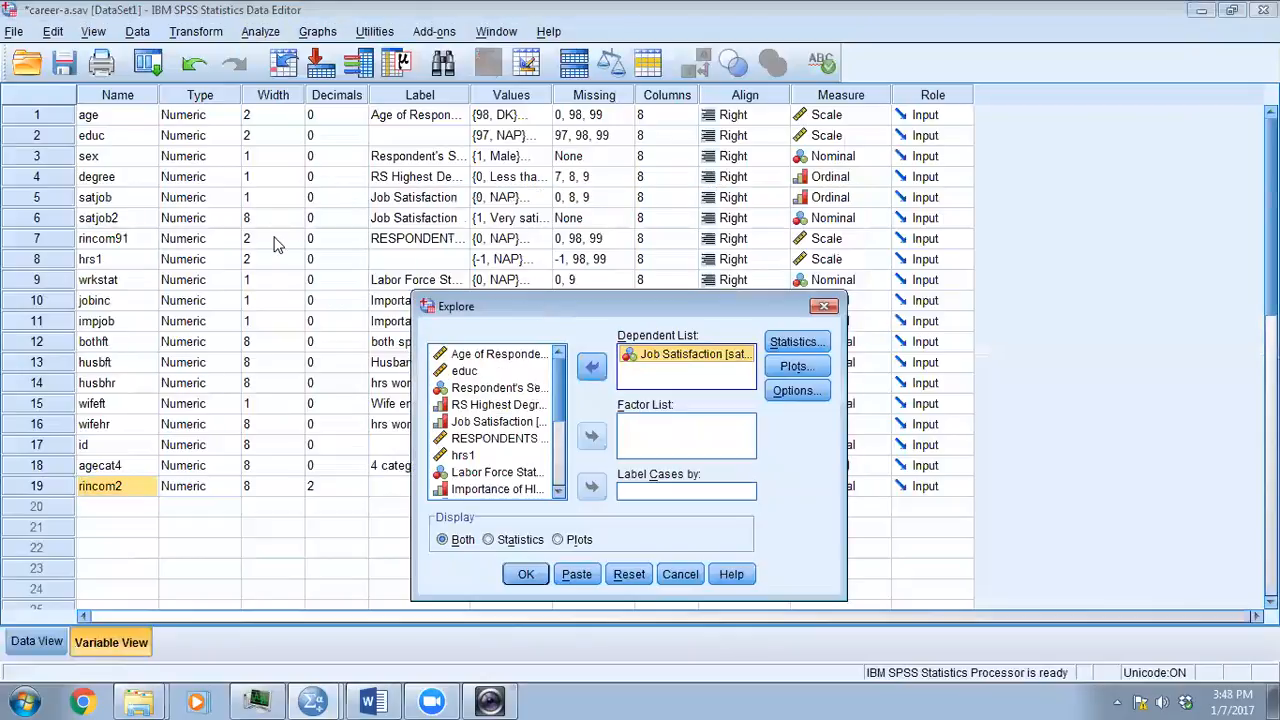
{"action": "scroll", "coordinate": [295, 276], "scroll_direction": "down", "scroll_amount": 3}
{"action": "scroll", "coordinate": [300, 285], "scroll_direction": "up", "scroll_amount": 3}
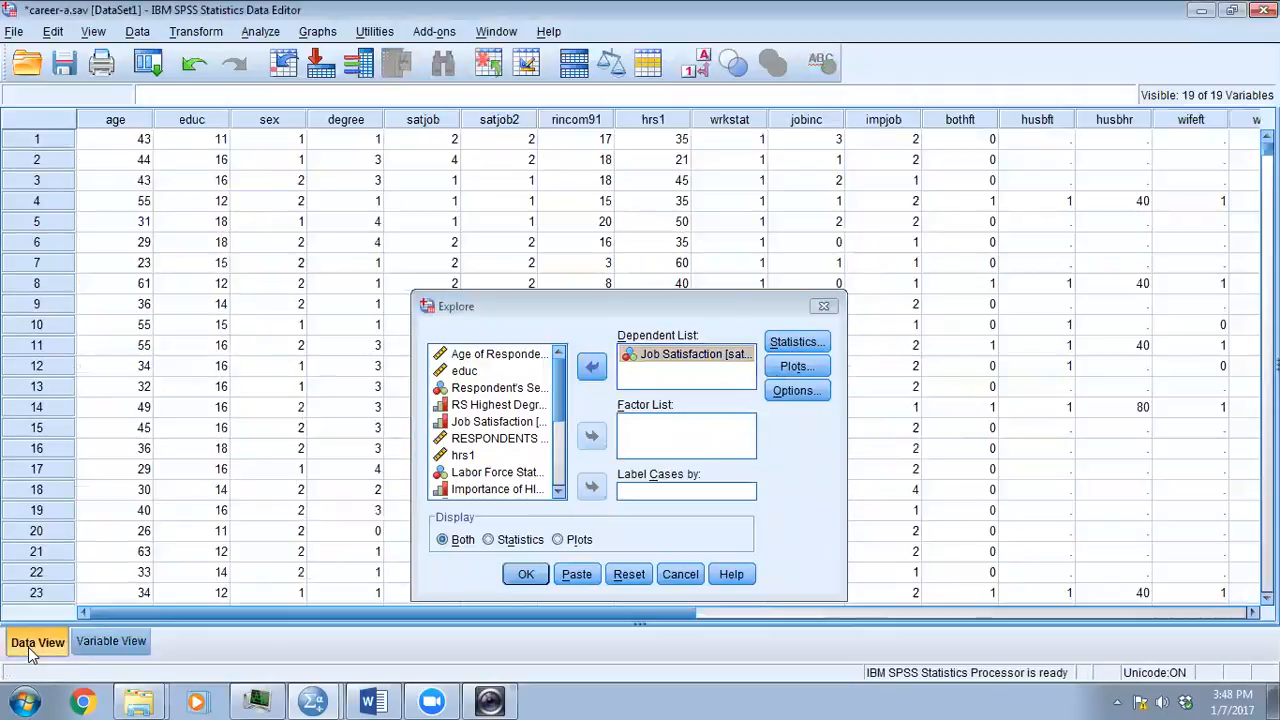
{"action": "left_click", "coordinate": [32, 643]}
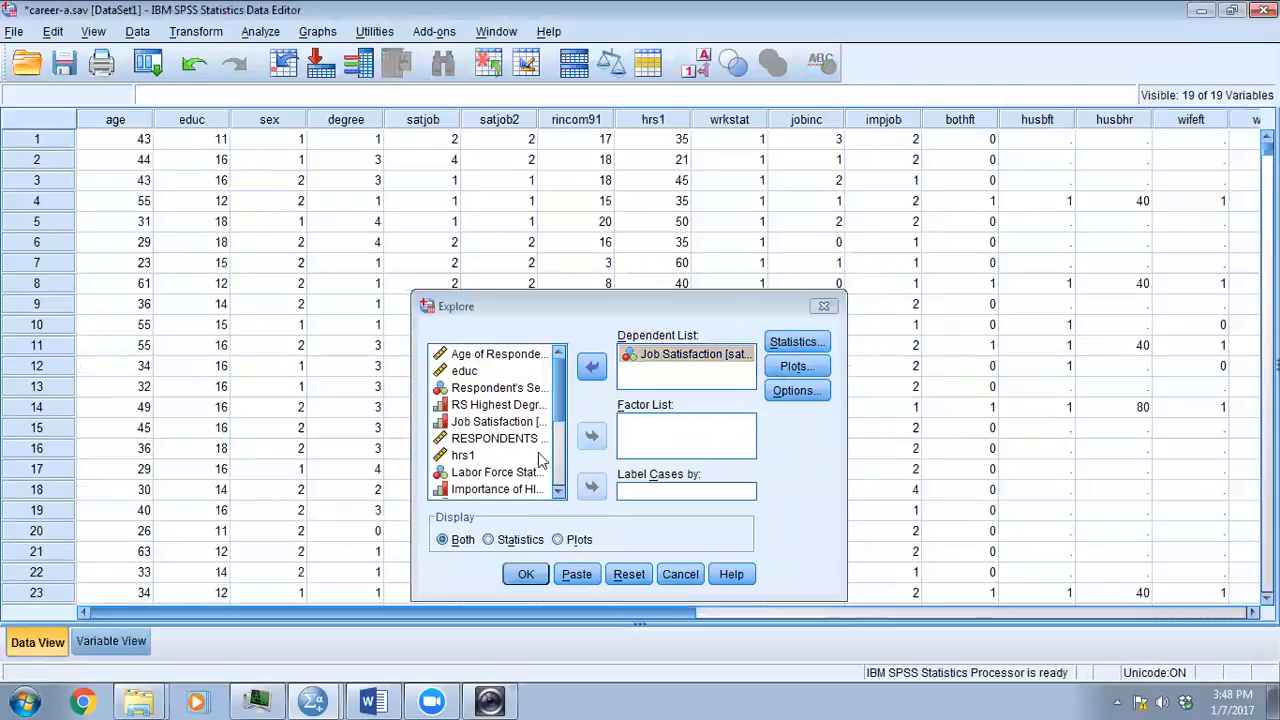
{"action": "left_click", "coordinate": [560, 491]}
{"action": "left_click", "coordinate": [560, 446]}
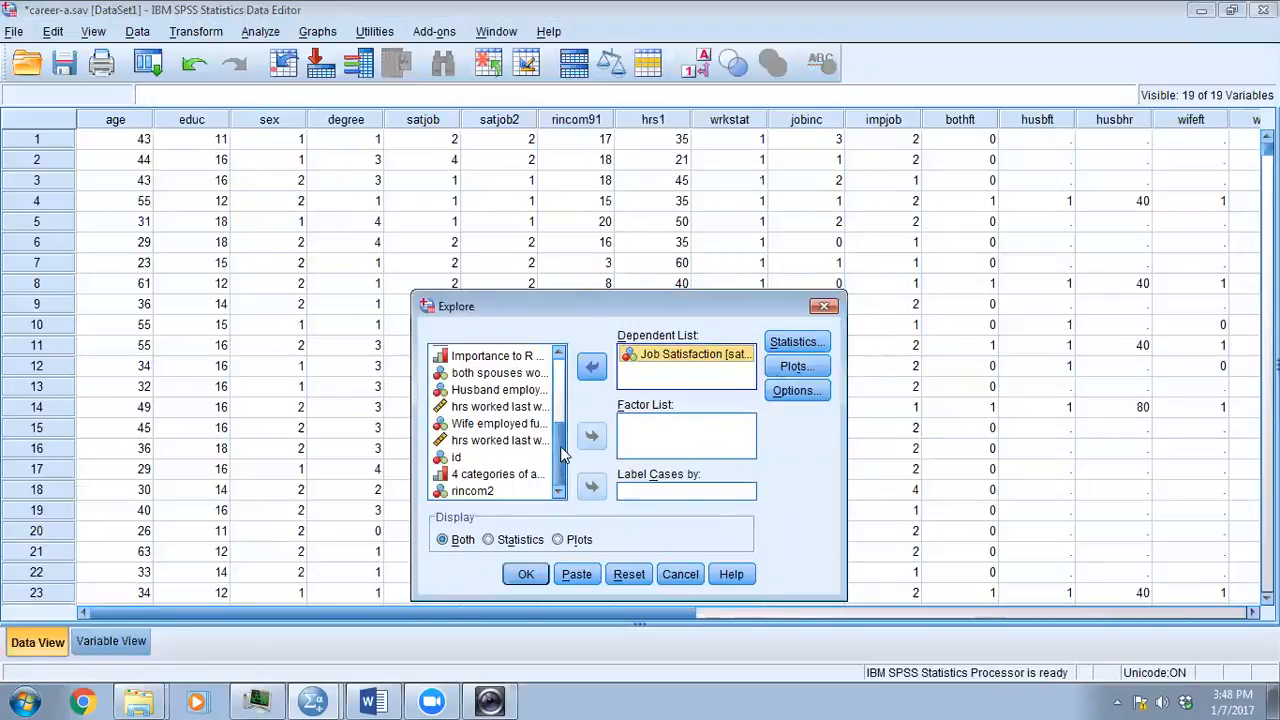
{"action": "left_click", "coordinate": [474, 492]}
{"action": "left_click", "coordinate": [591, 367]}
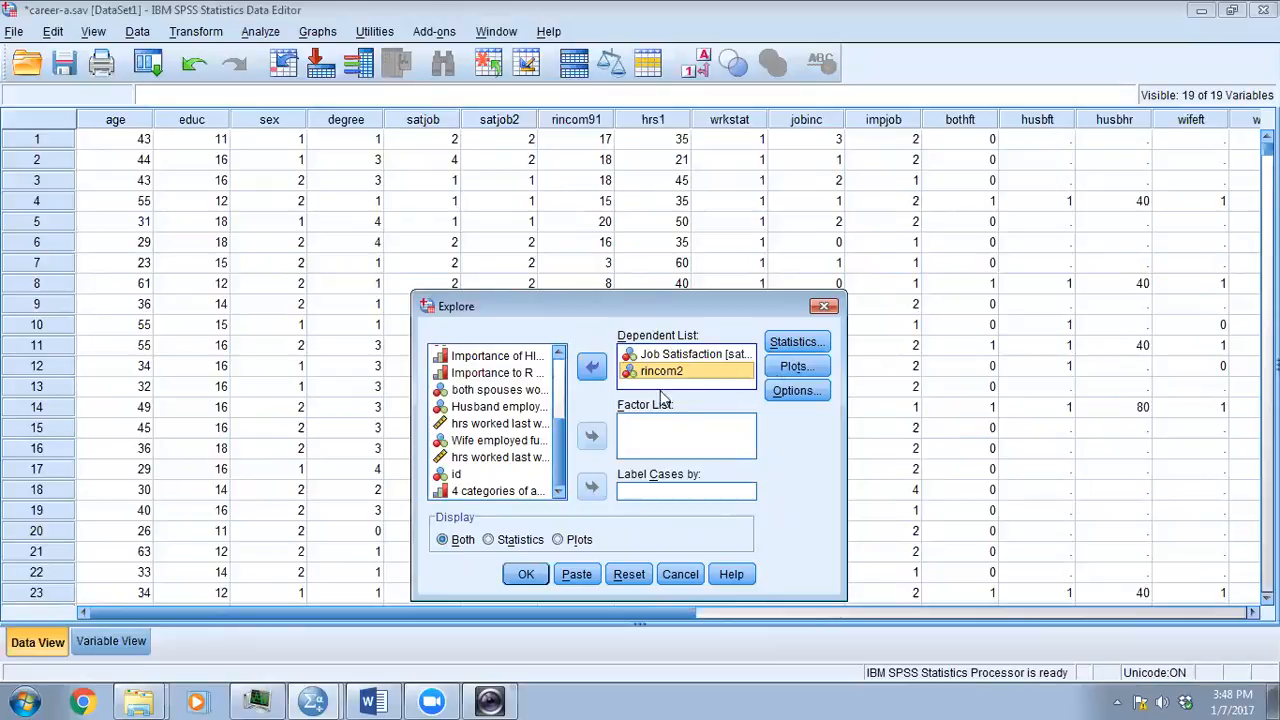
- Keep Descriptives with a 95% confidence interval, limit the Explore display to statistics only, and run the analysis
{"action": "left_click", "coordinate": [795, 342]}
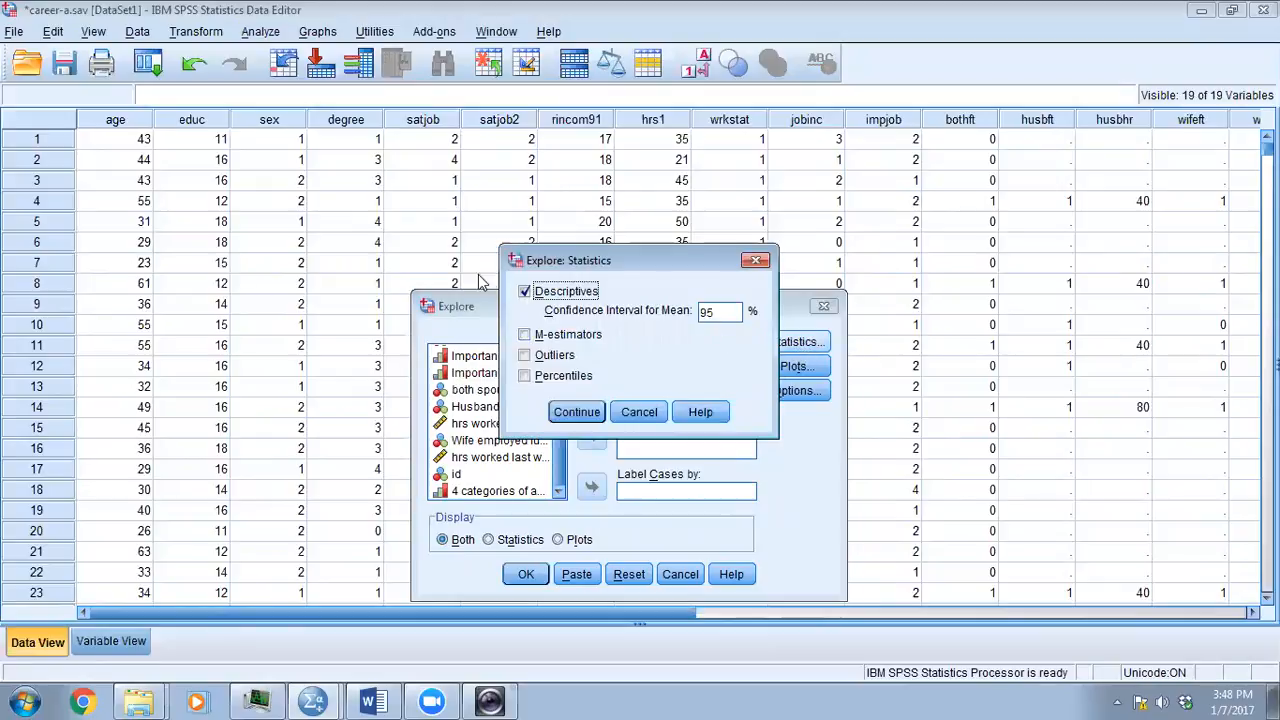
{"action": "left_click", "coordinate": [584, 416]}
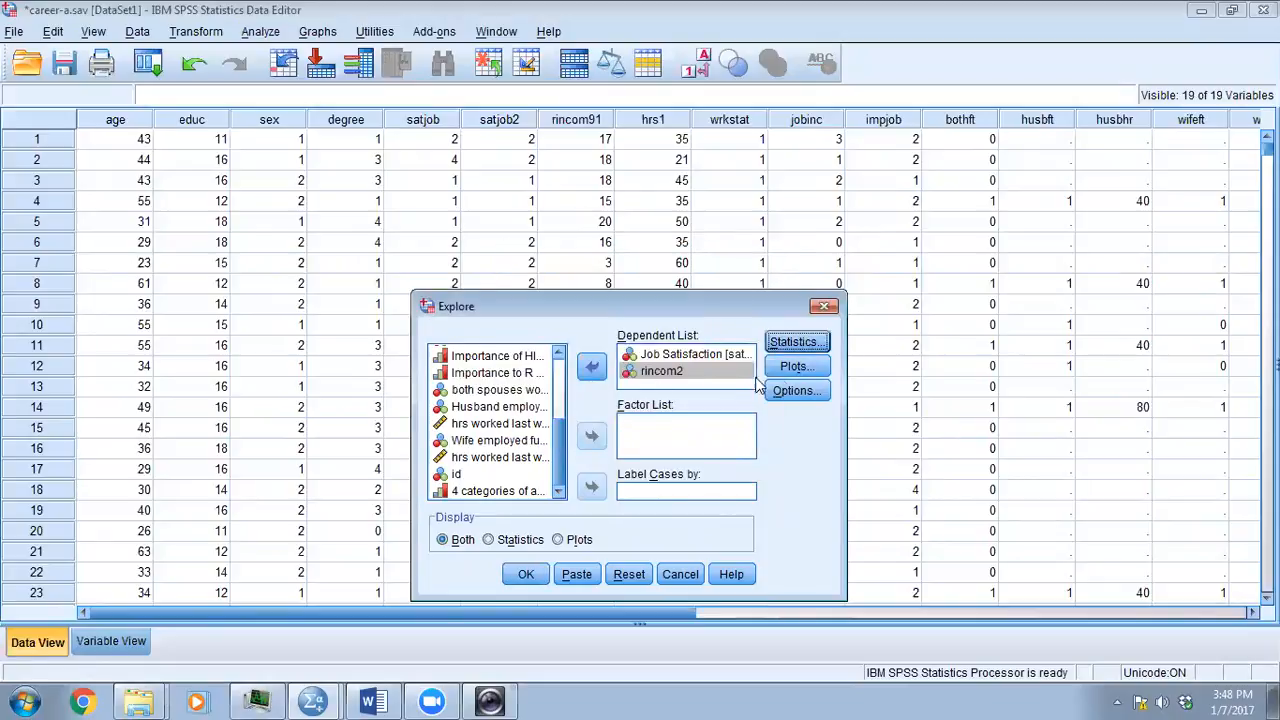
{"action": "left_click", "coordinate": [797, 366]}
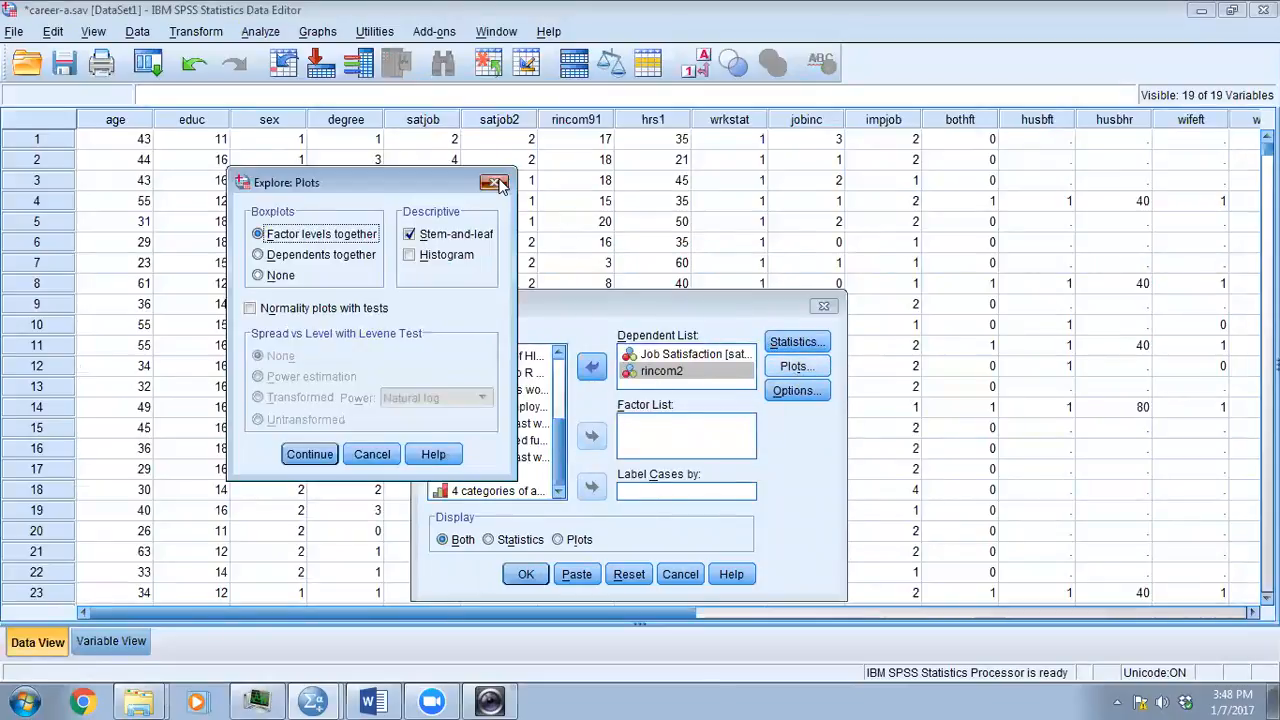
{"action": "left_click", "coordinate": [497, 184]}
{"action": "left_click", "coordinate": [488, 540]}
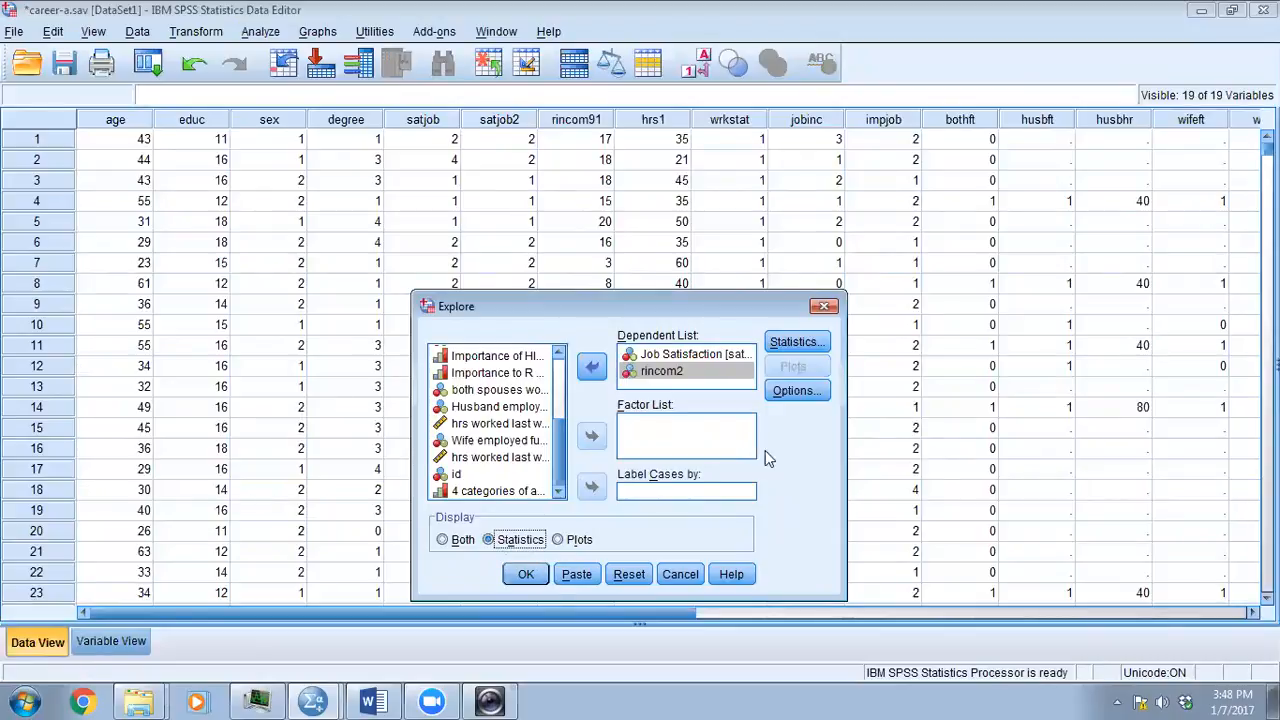
{"action": "left_click", "coordinate": [521, 578]}
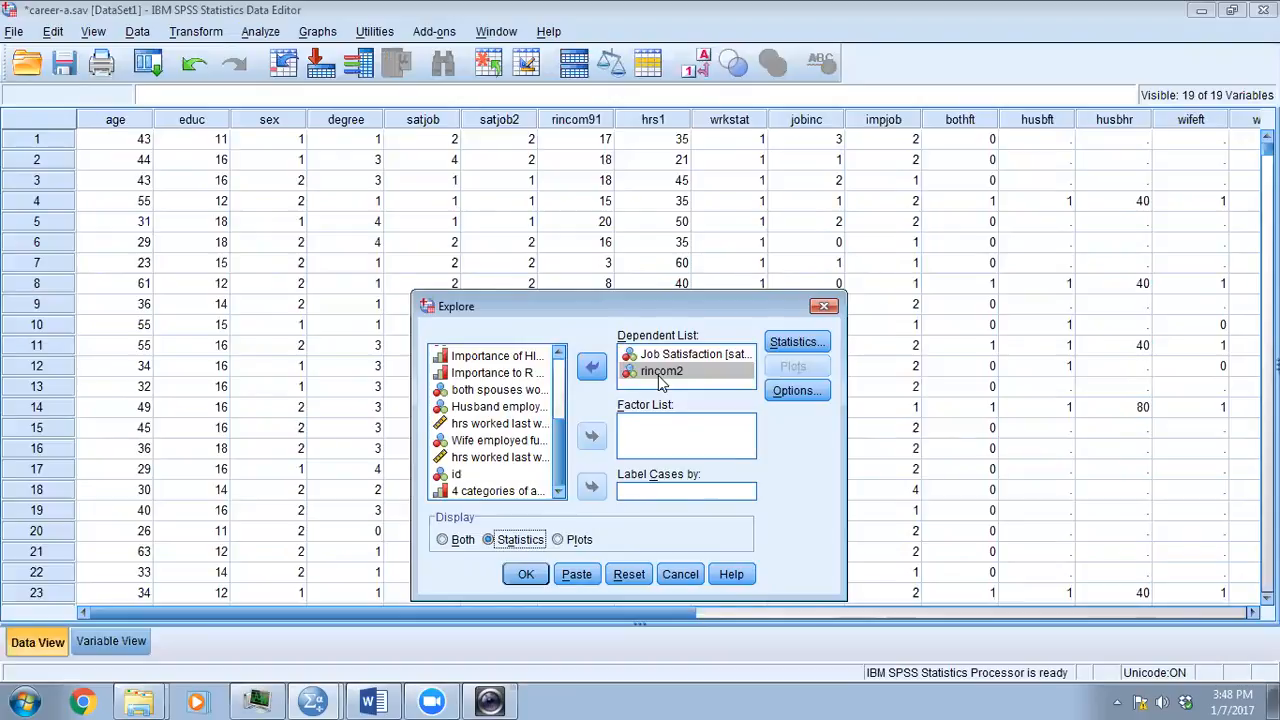
{"action": "left_click", "coordinate": [524, 575]}
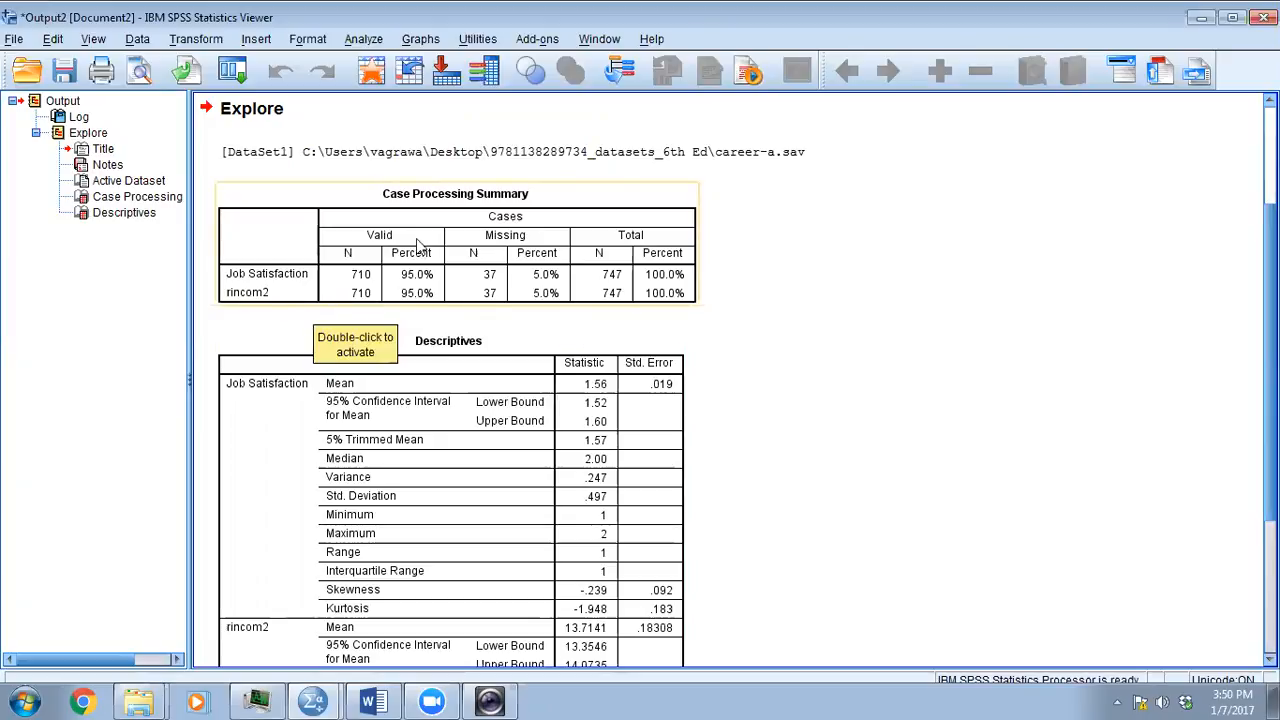
- Begin a Case Summaries report and add rincom2 and the Job Satisfaction variable satjob2 as its variables
{"action": "left_click", "coordinate": [362, 40]}
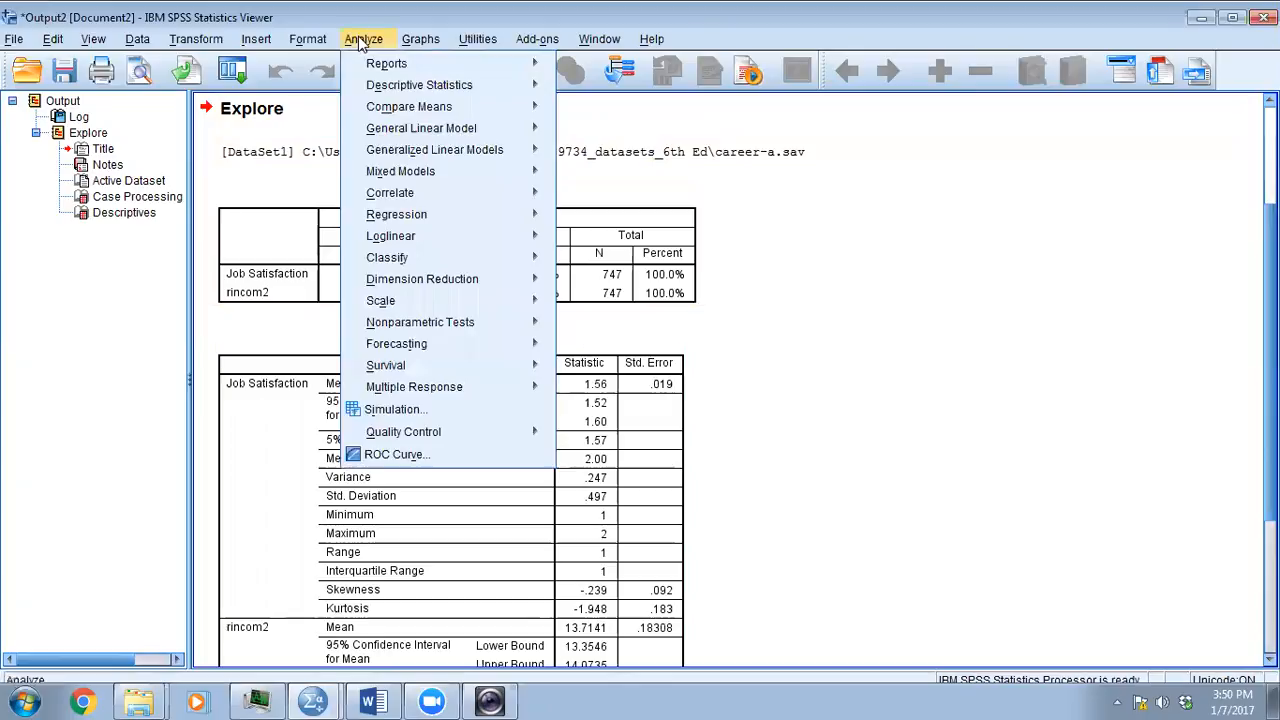
{"action": "mouse_move", "coordinate": [446, 64]}
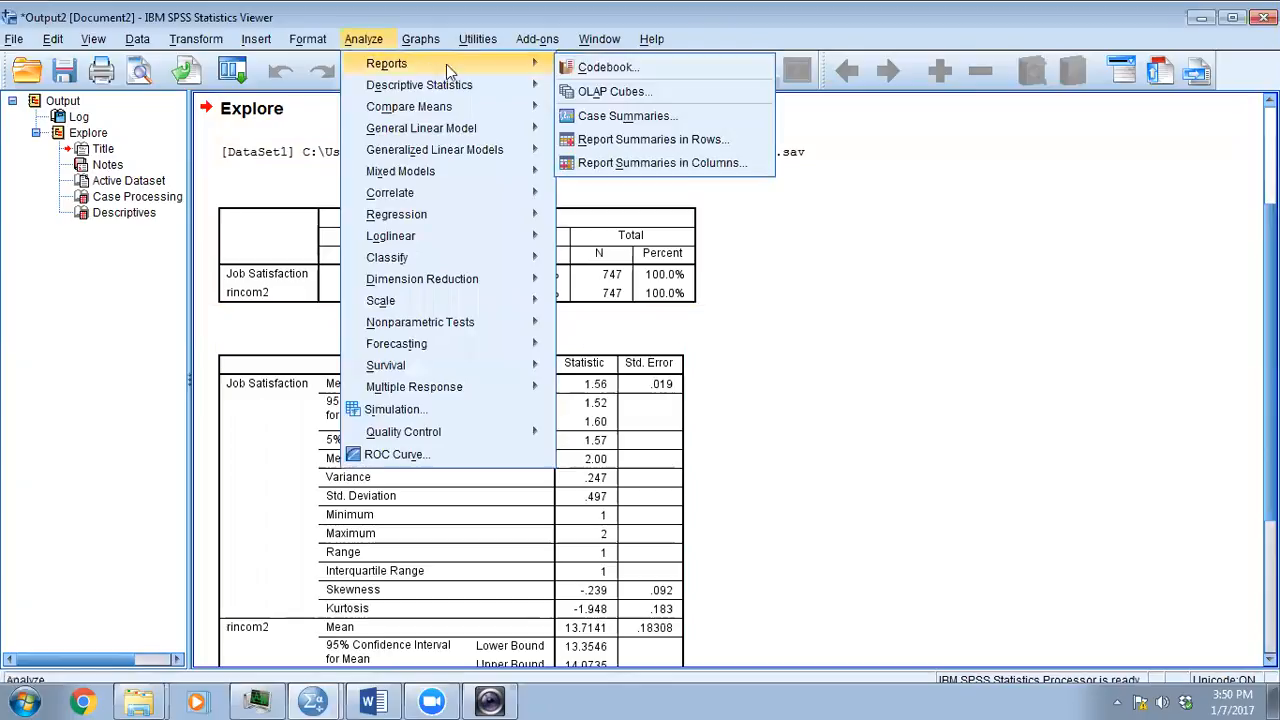
{"action": "left_click", "coordinate": [626, 116]}
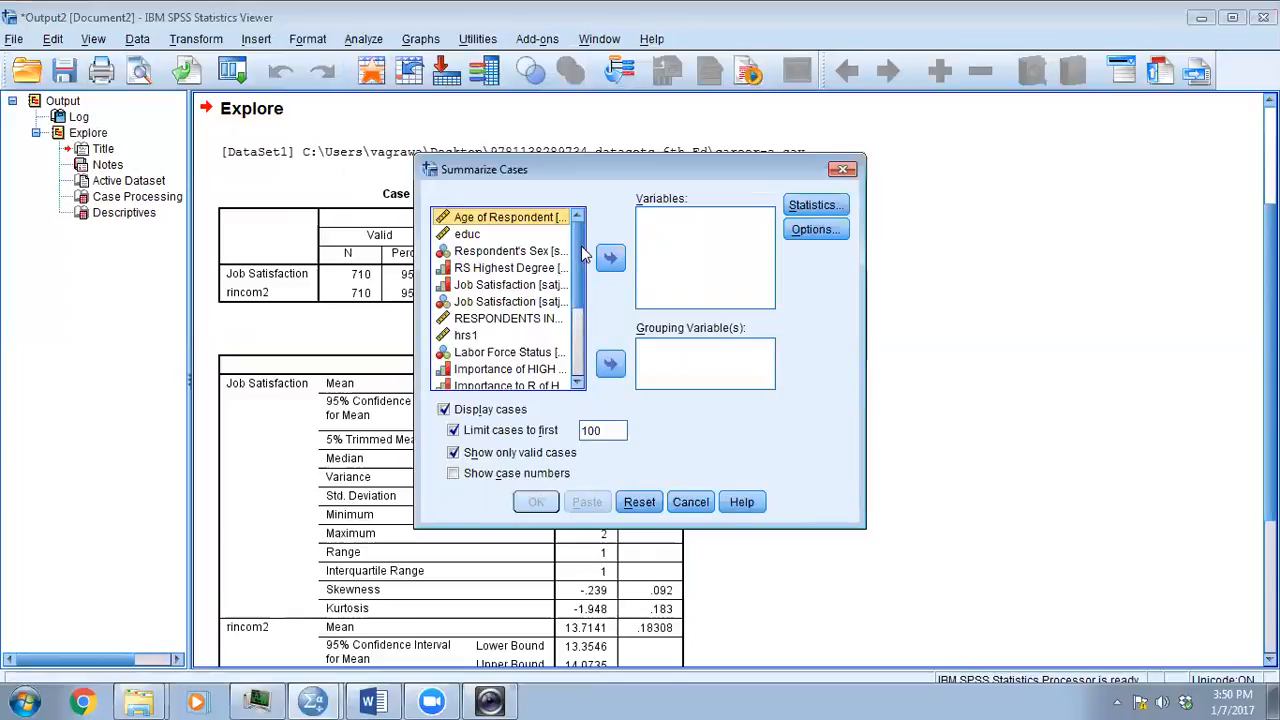
{"action": "scroll", "coordinate": [581, 257], "scroll_direction": "down", "scroll_amount": 4}
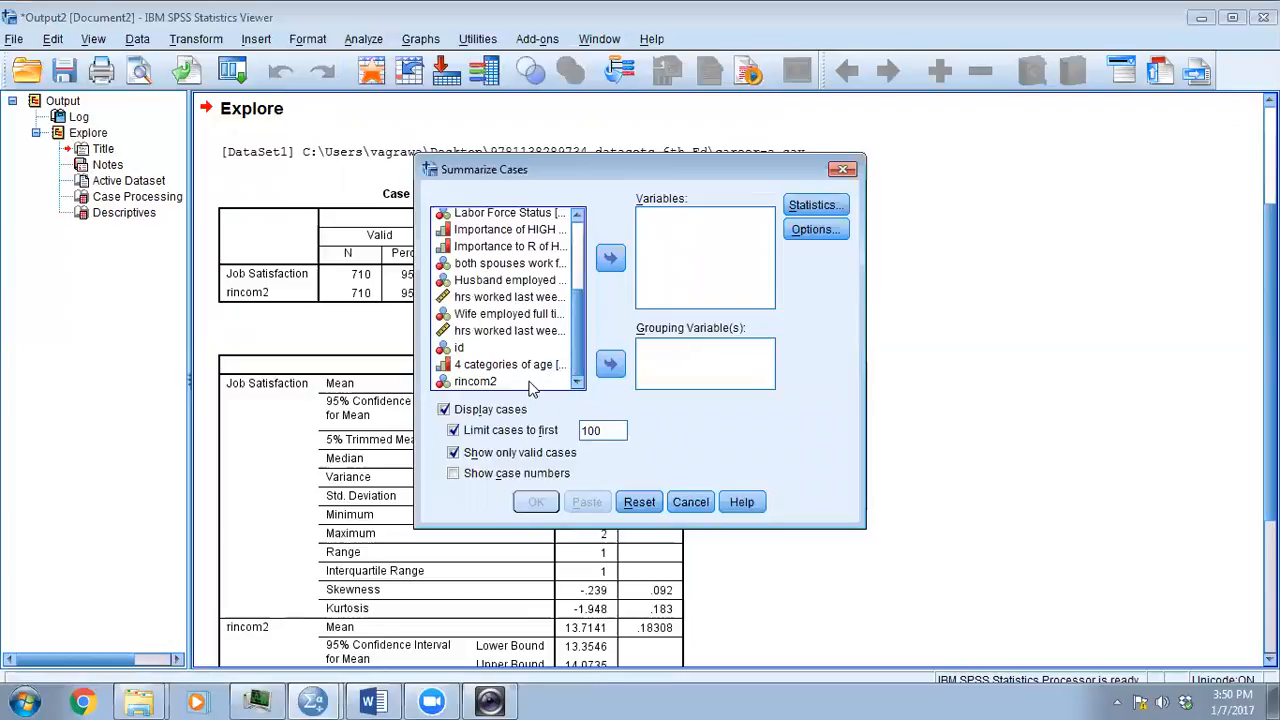
{"action": "left_click", "coordinate": [525, 382]}
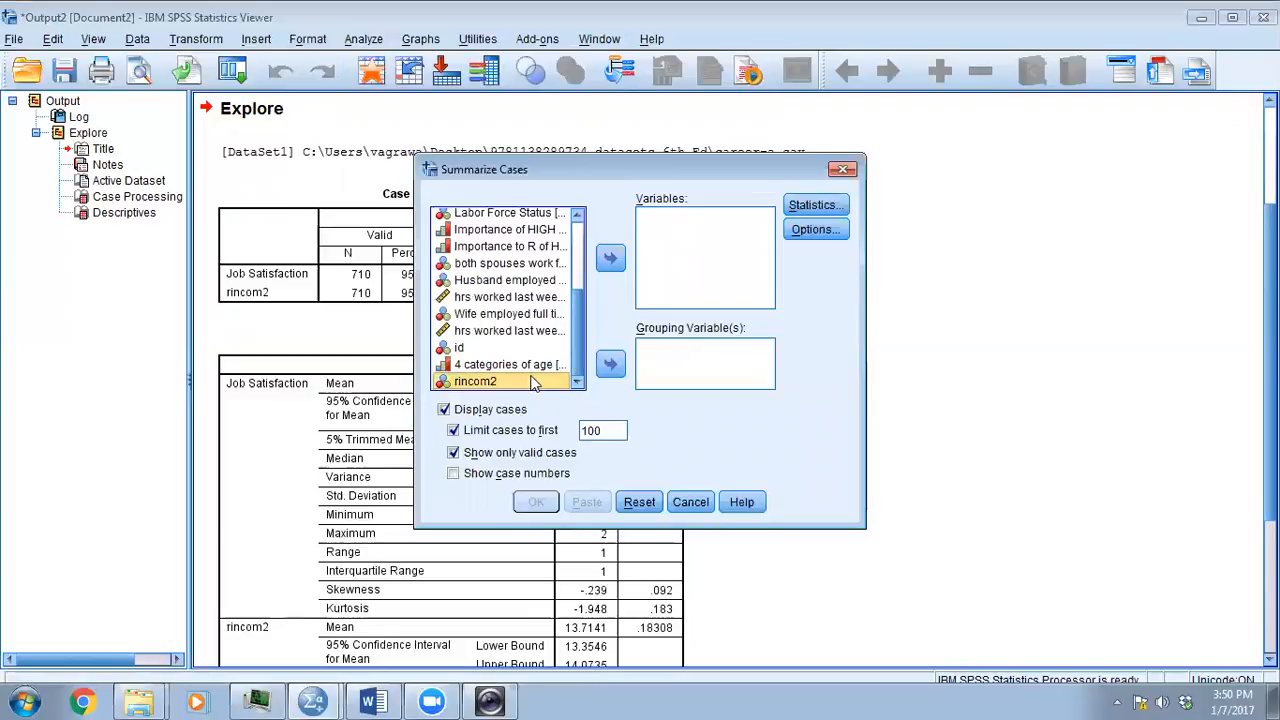
{"action": "left_click", "coordinate": [610, 258]}
{"action": "scroll", "coordinate": [580, 290], "scroll_direction": "up", "scroll_amount": 4}
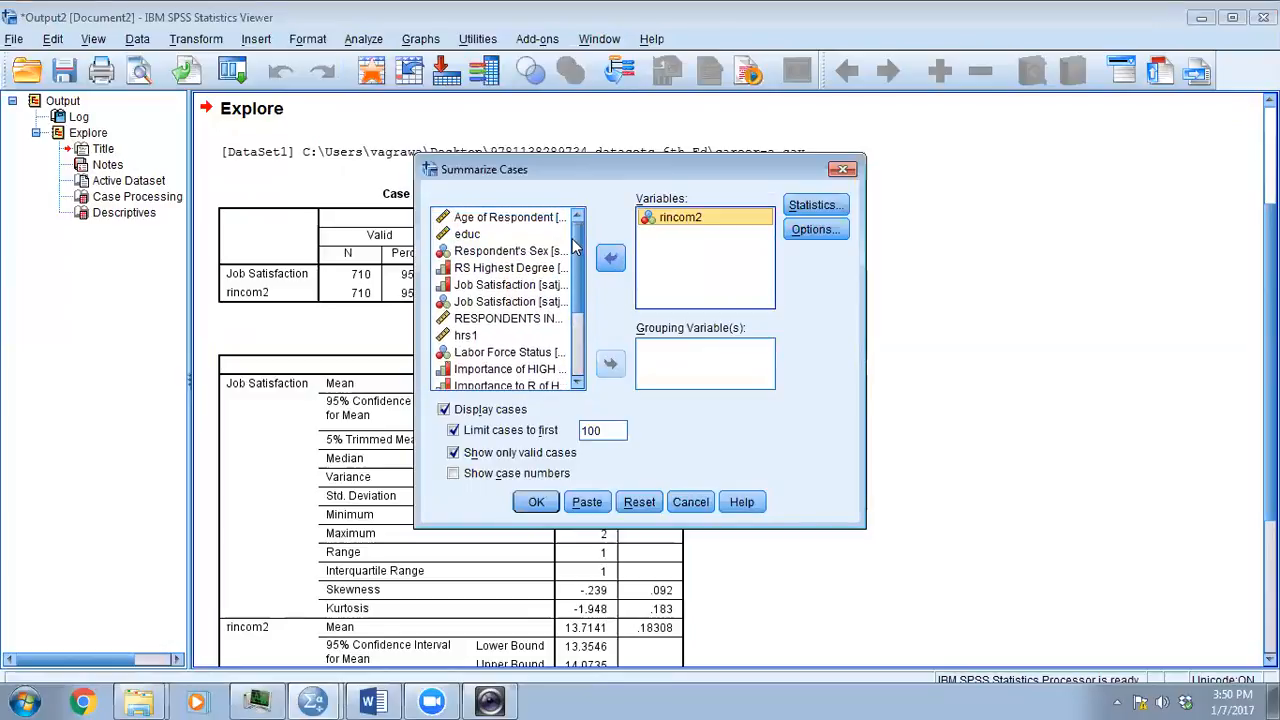
{"action": "left_click", "coordinate": [510, 301]}
{"action": "left_click", "coordinate": [610, 258]}
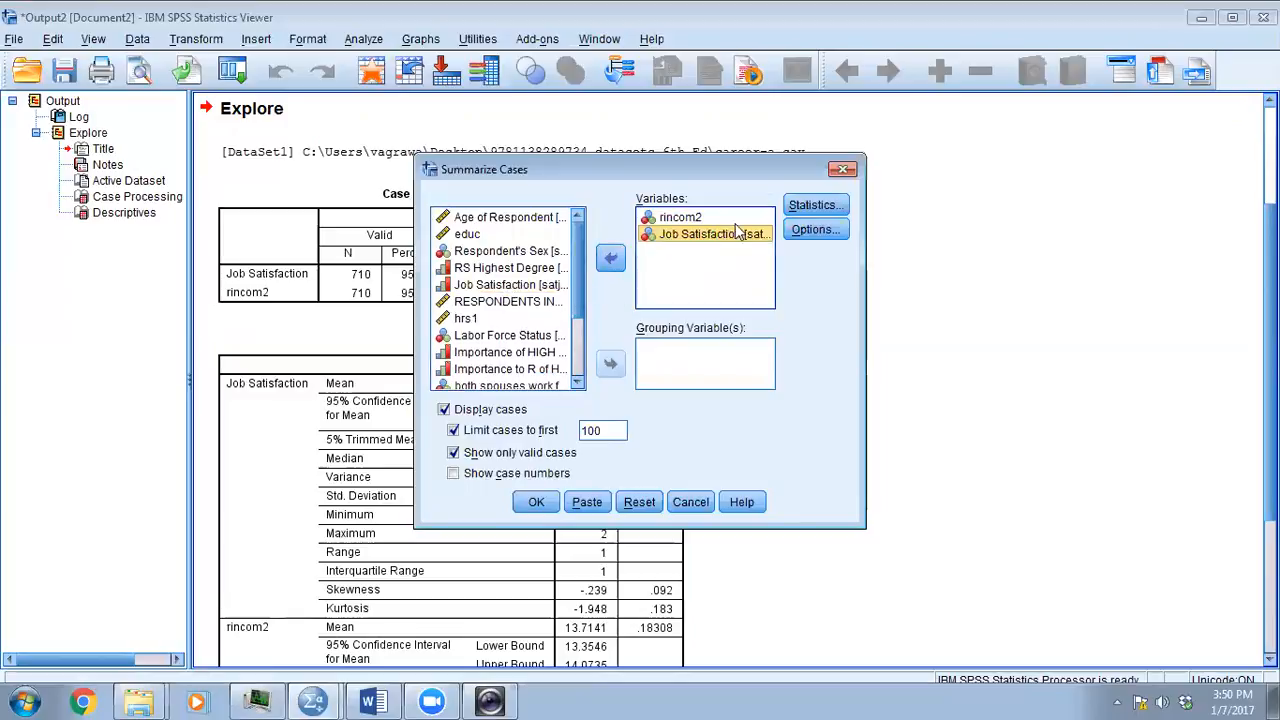
- Turn off the display of individual cases in the Case Summaries report and run it
{"action": "left_click", "coordinate": [814, 205]}
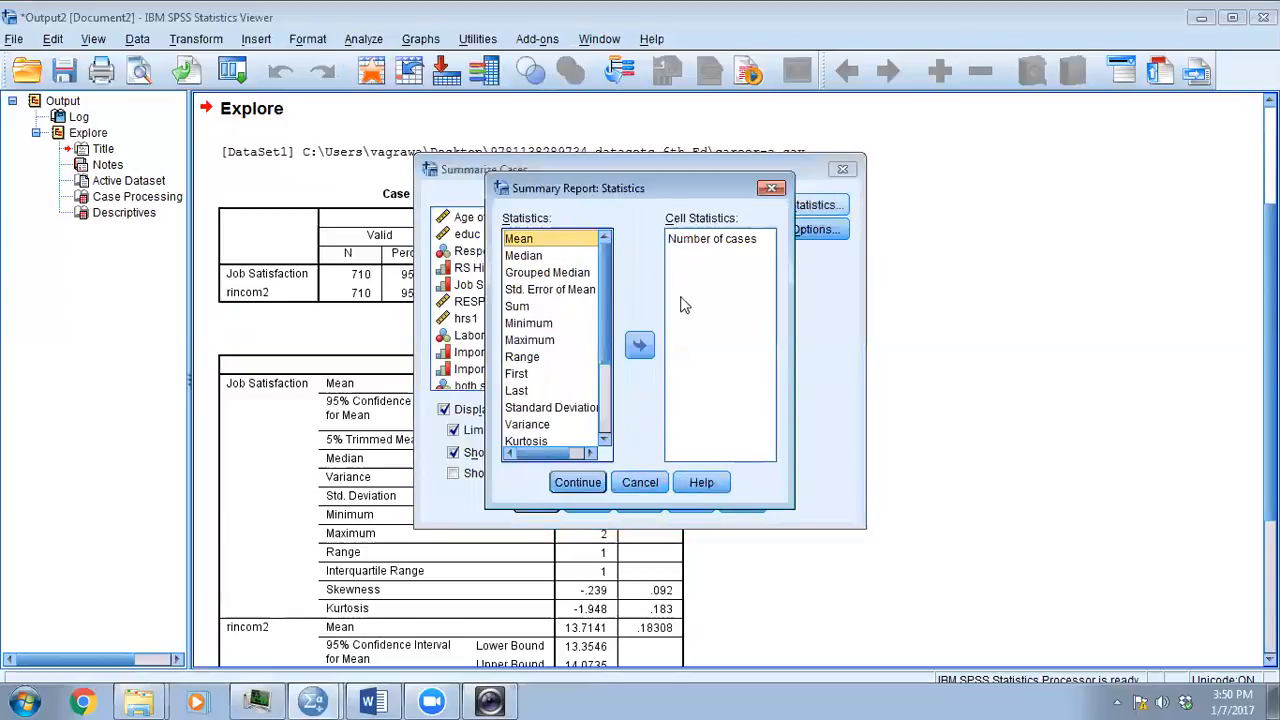
{"action": "left_click", "coordinate": [771, 188]}
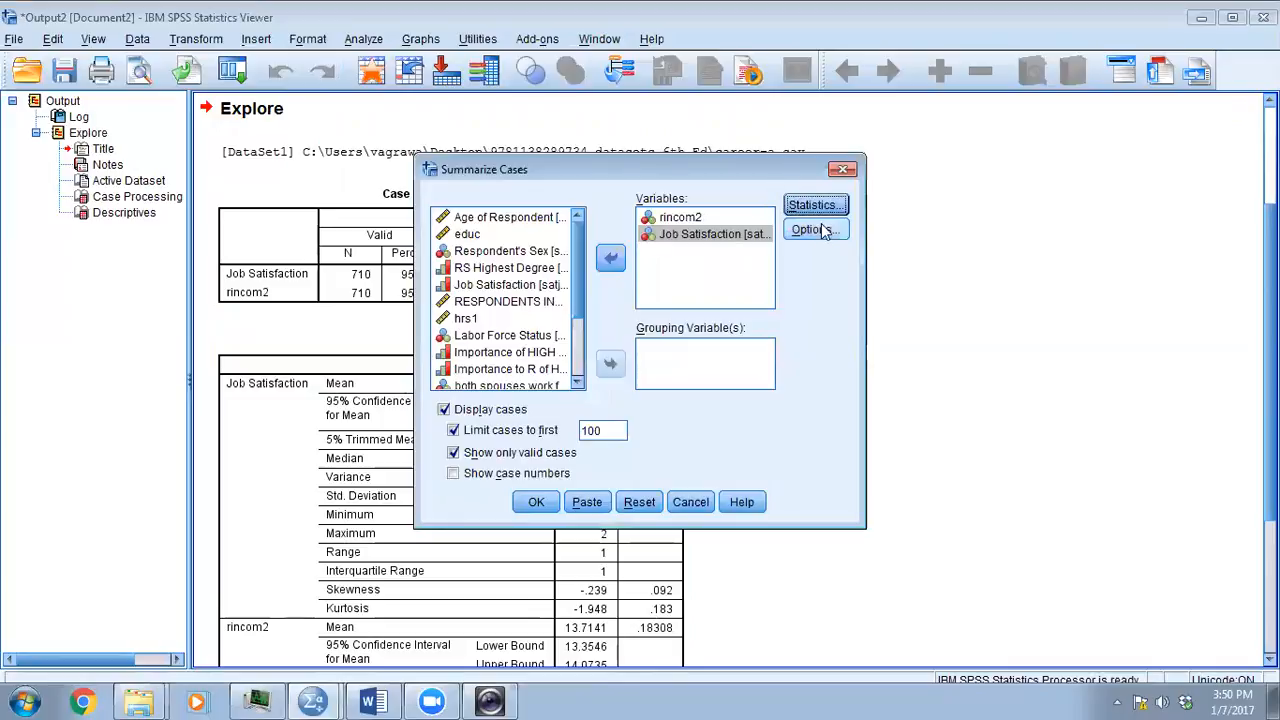
{"action": "left_click", "coordinate": [443, 410]}
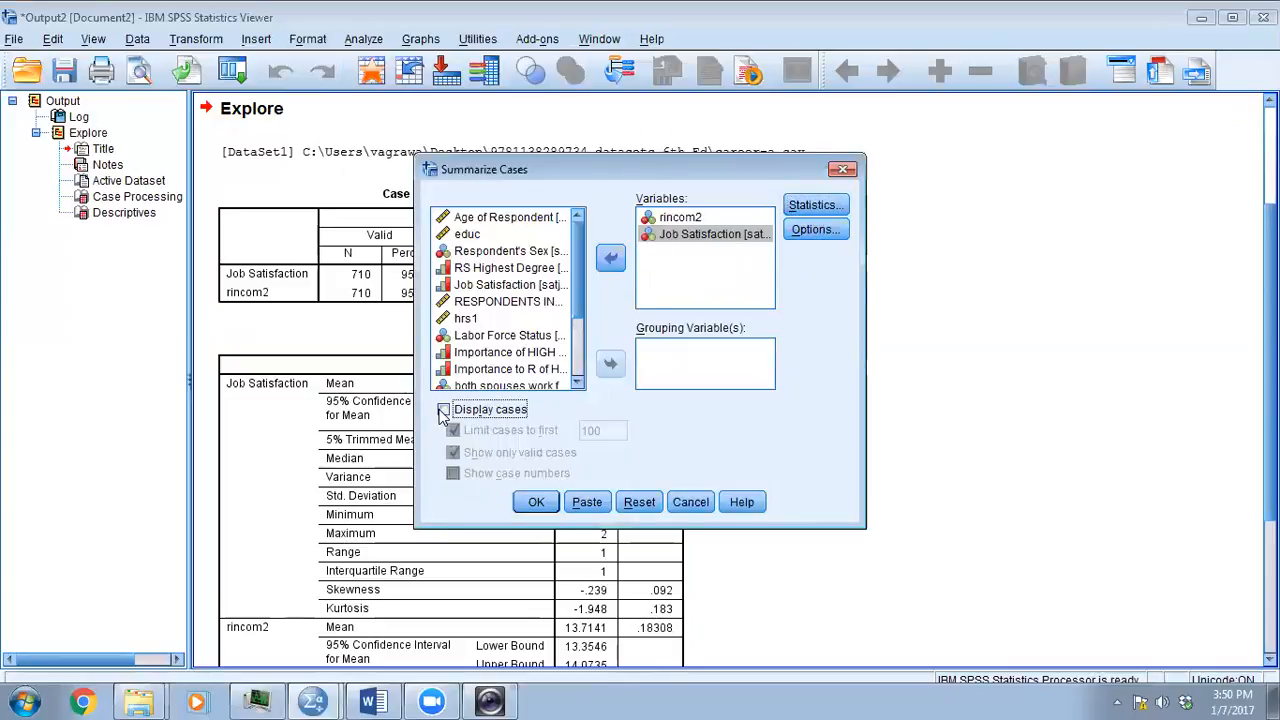
{"action": "left_click", "coordinate": [816, 230]}
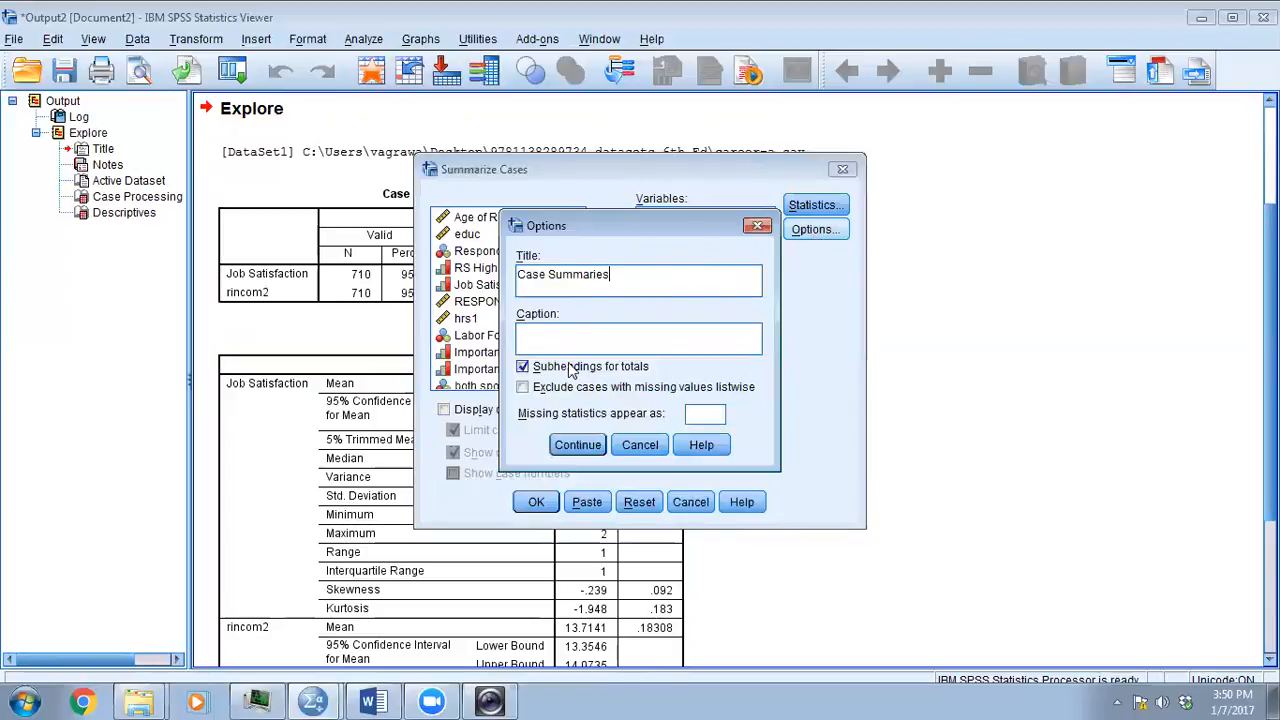
{"action": "left_click", "coordinate": [752, 227]}
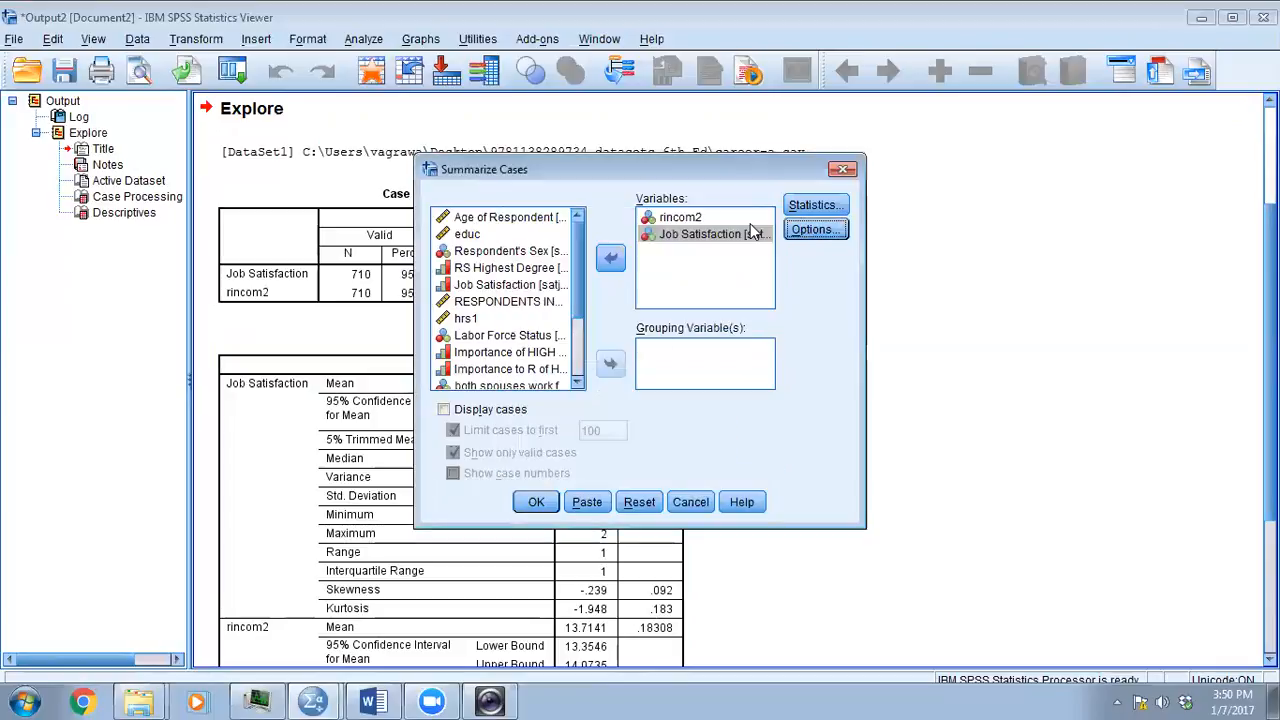
{"action": "left_click", "coordinate": [534, 502]}
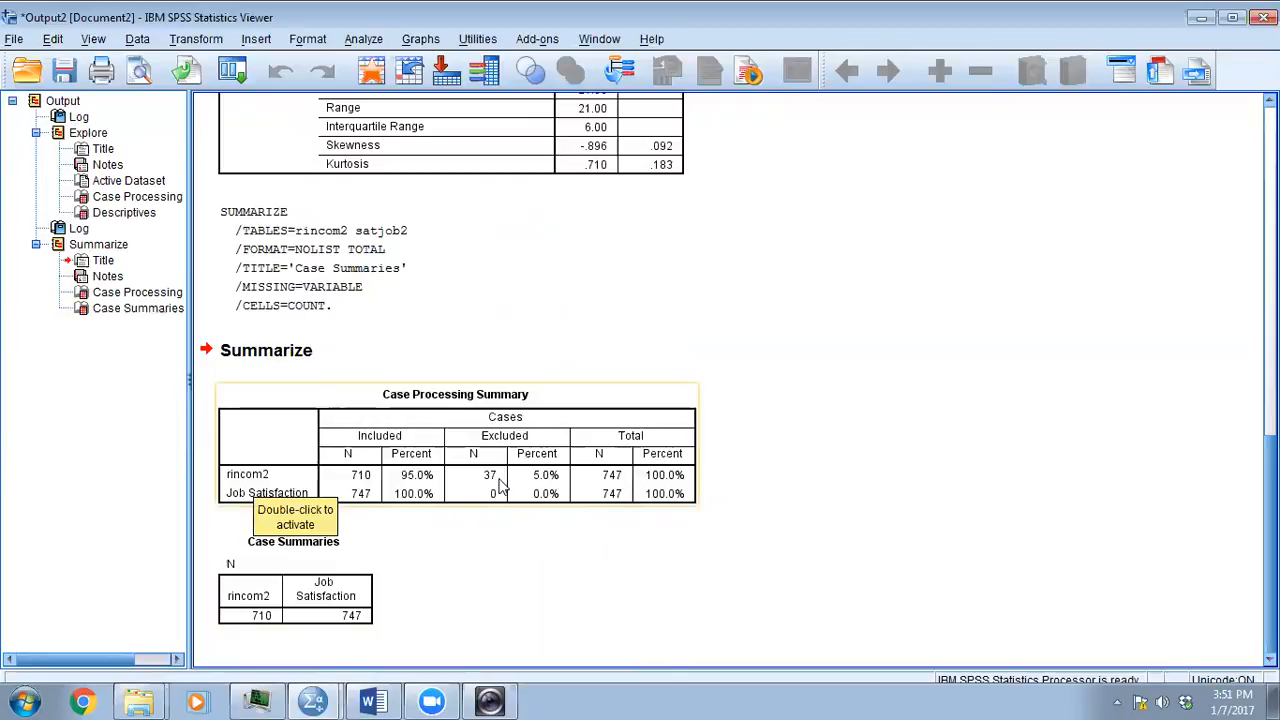
- Compare the missing and excluded cases in the Explore and Summarize case processing tables, along with the descriptives
{"action": "scroll", "coordinate": [500, 485], "scroll_direction": "up", "scroll_amount": 15}
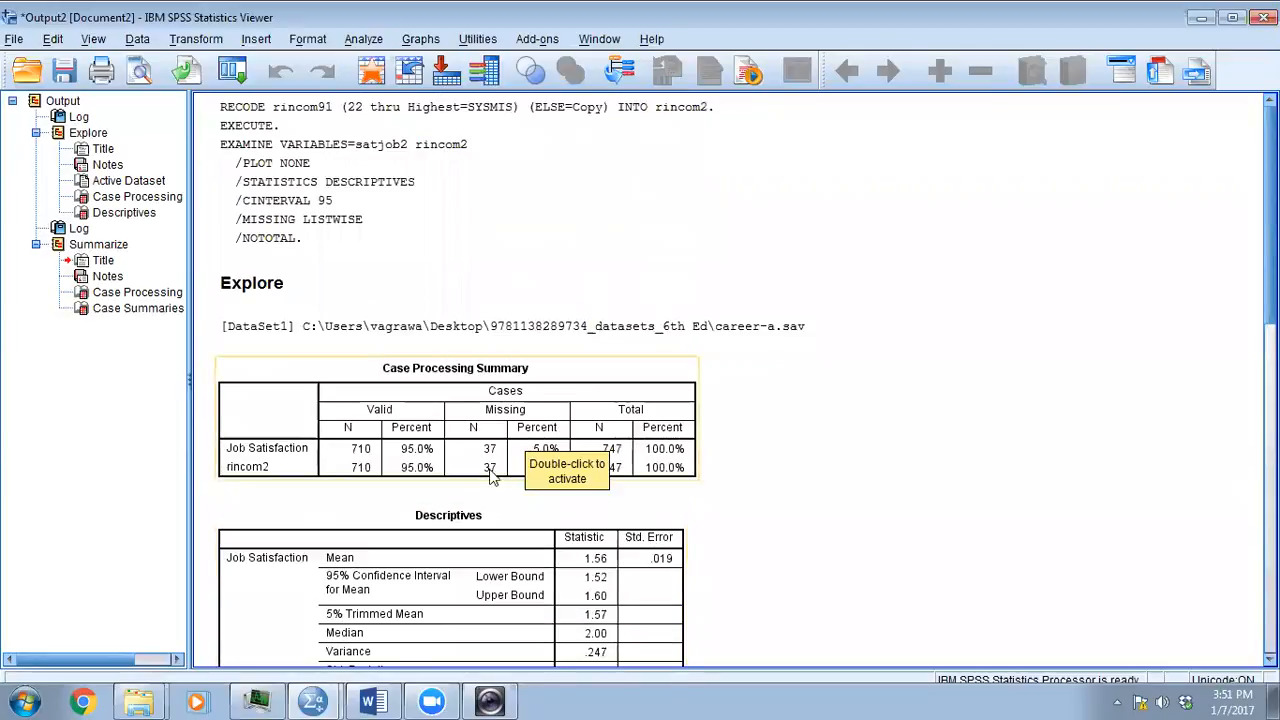
{"action": "scroll", "coordinate": [476, 466], "scroll_direction": "down", "scroll_amount": 10}
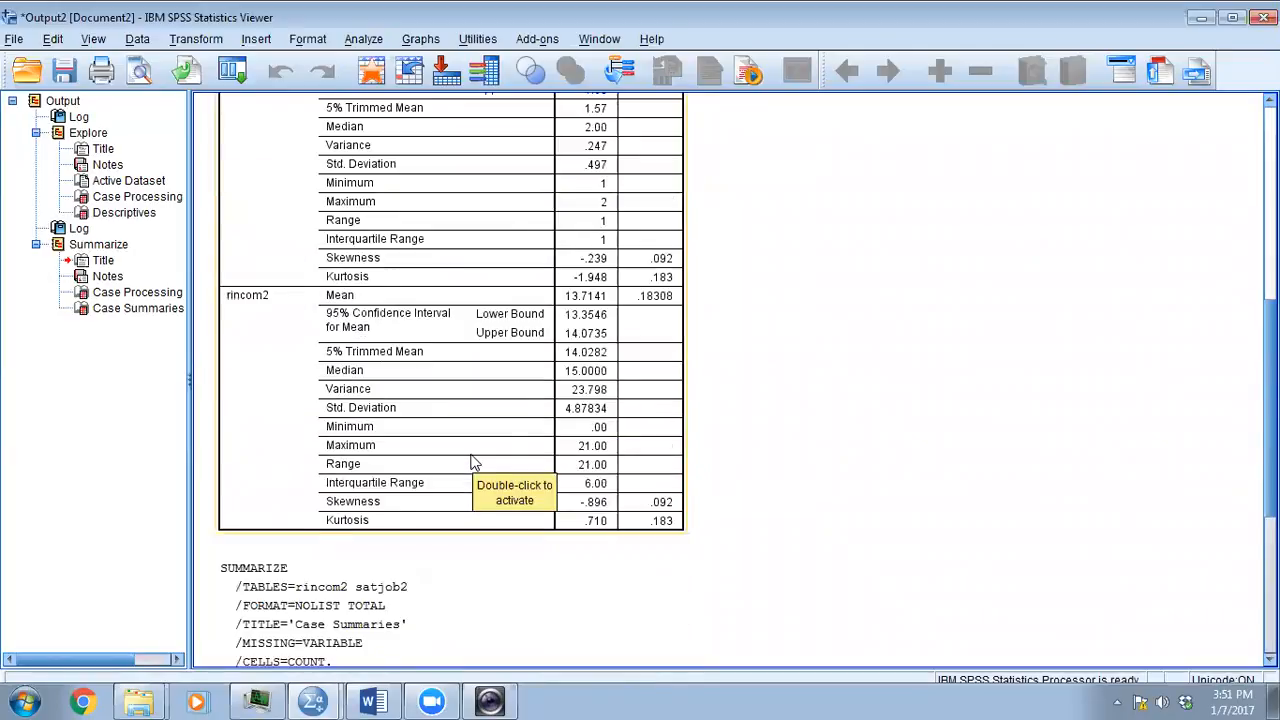
{"action": "scroll", "coordinate": [475, 463], "scroll_direction": "down", "scroll_amount": 6}
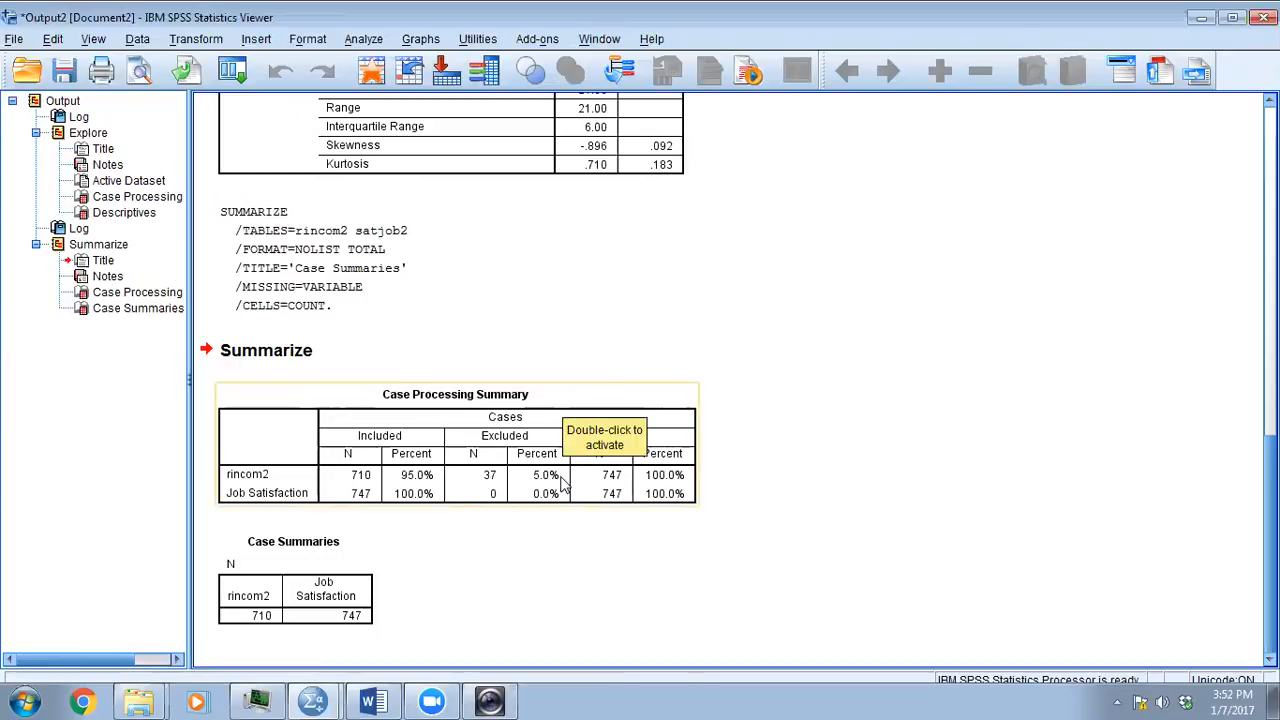
{"action": "scroll", "coordinate": [563, 485], "scroll_direction": "up", "scroll_amount": 10}
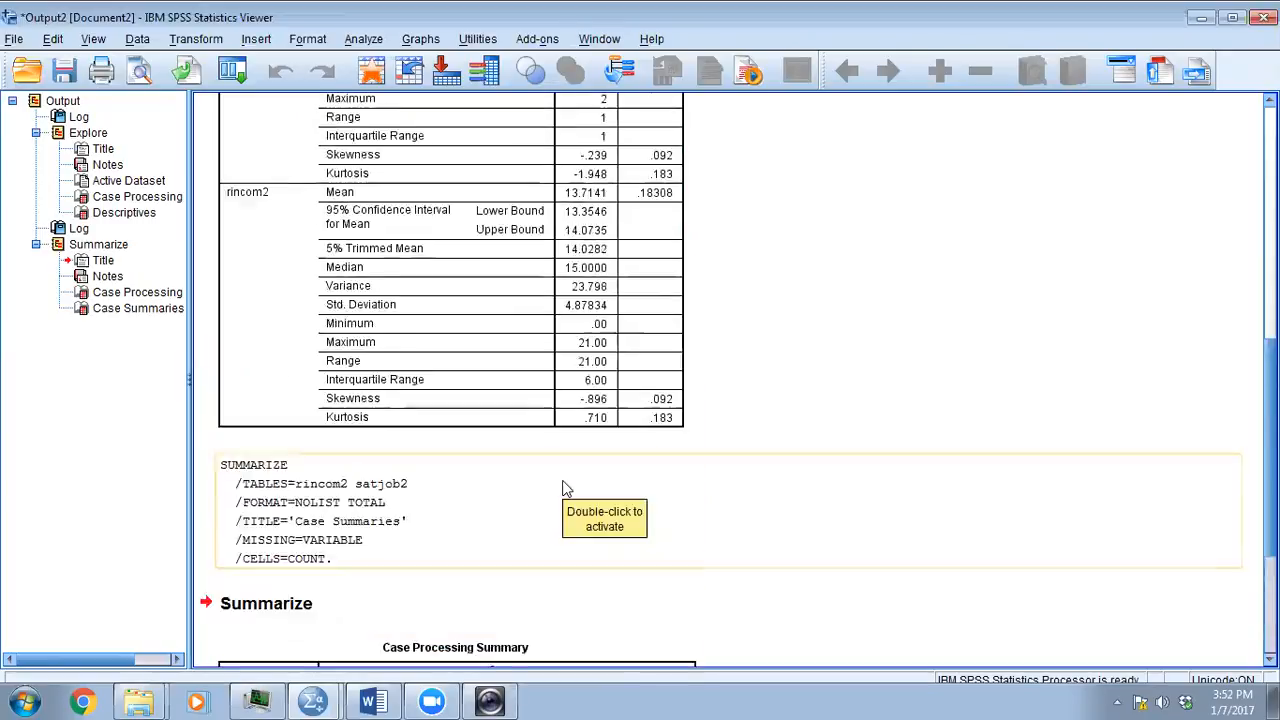
{"action": "scroll", "coordinate": [563, 488], "scroll_direction": "up", "scroll_amount": 5}
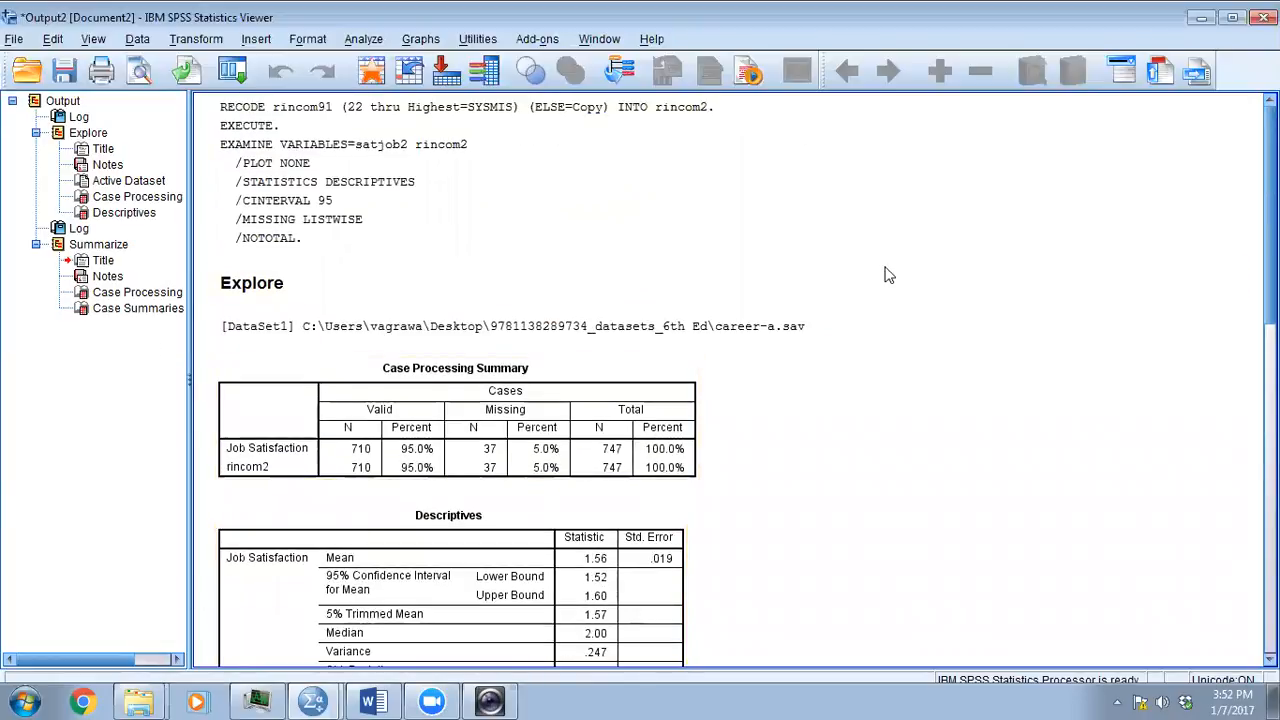
- Review the missing values item and the satjob2 research question in the 01_problem_defined Word document, then return to the career-a.sav Data Editor
{"action": "left_click", "coordinate": [370, 701]}
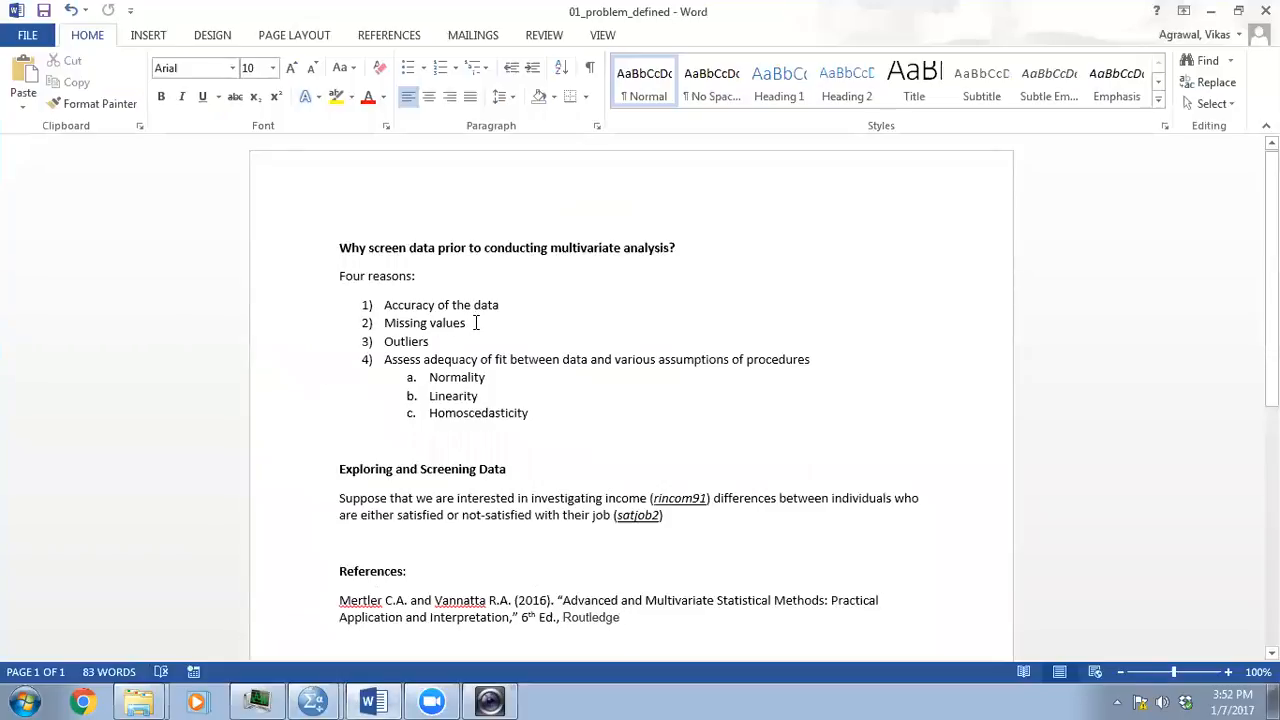
{"action": "left_click_drag", "start_coordinate": [476, 322], "coordinate": [371, 326]}
{"action": "left_click", "coordinate": [437, 341]}
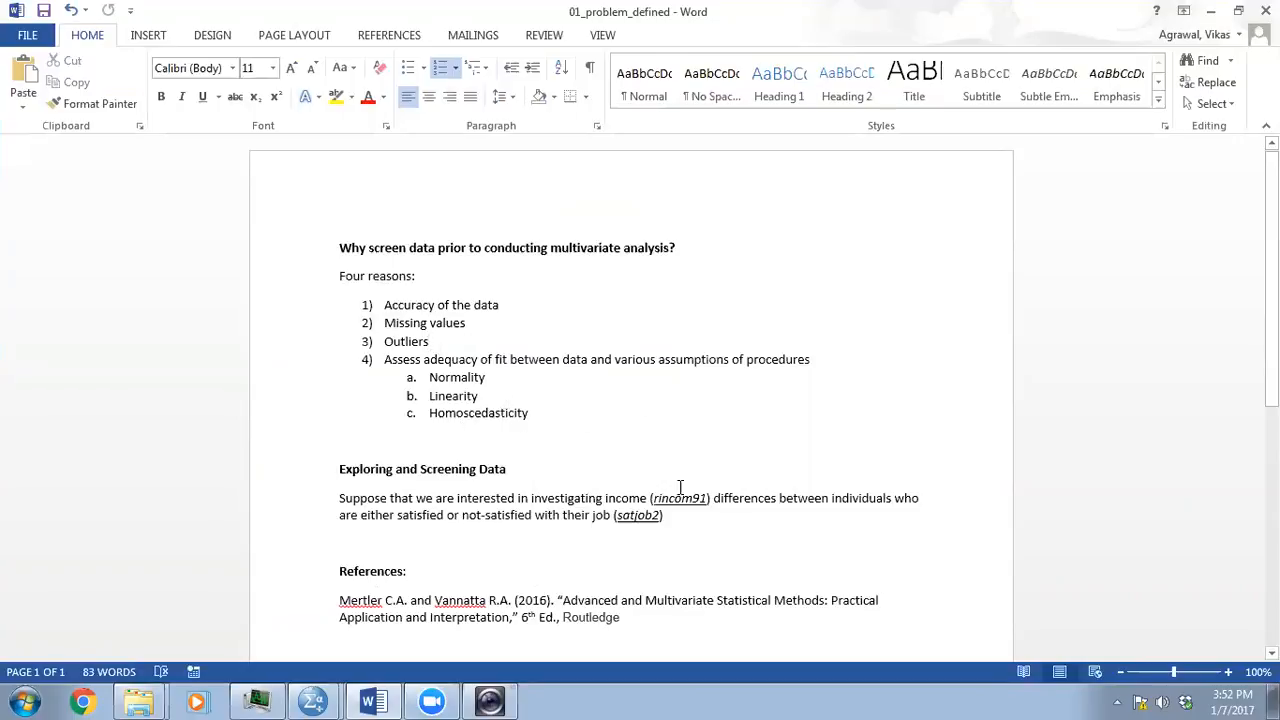
{"action": "double_click", "coordinate": [639, 515]}
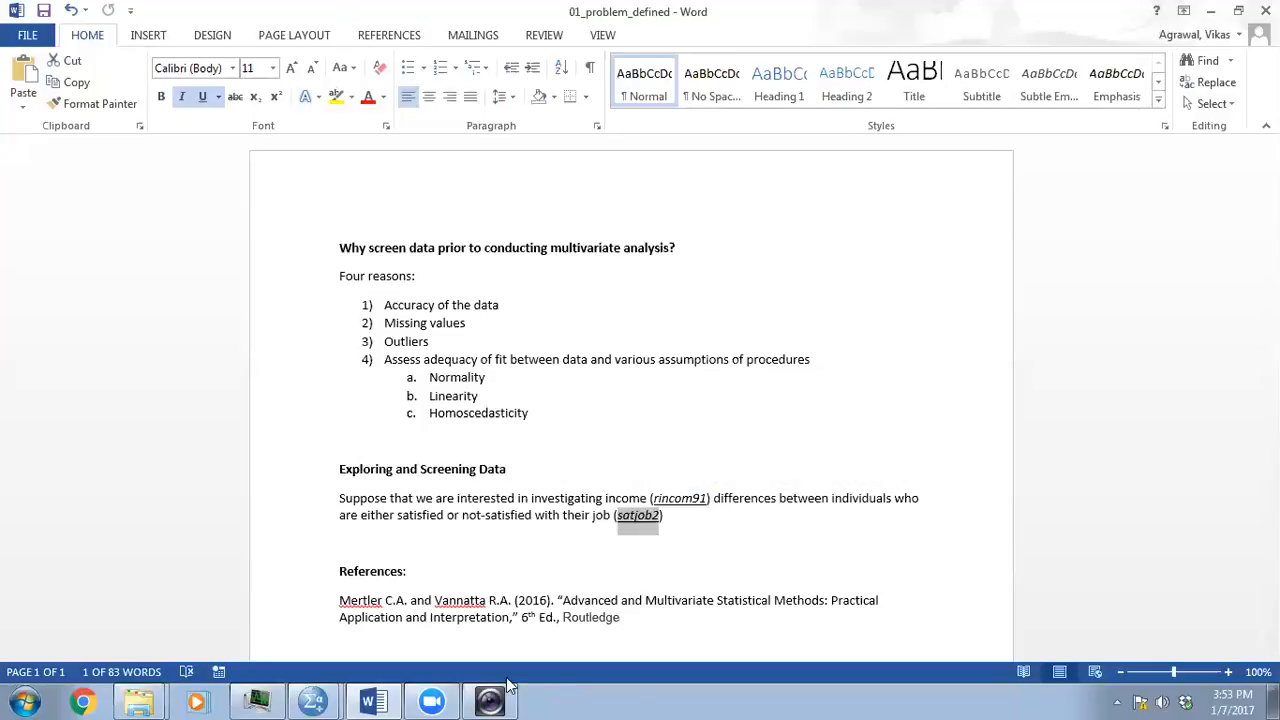
{"action": "mouse_move", "coordinate": [333, 697]}
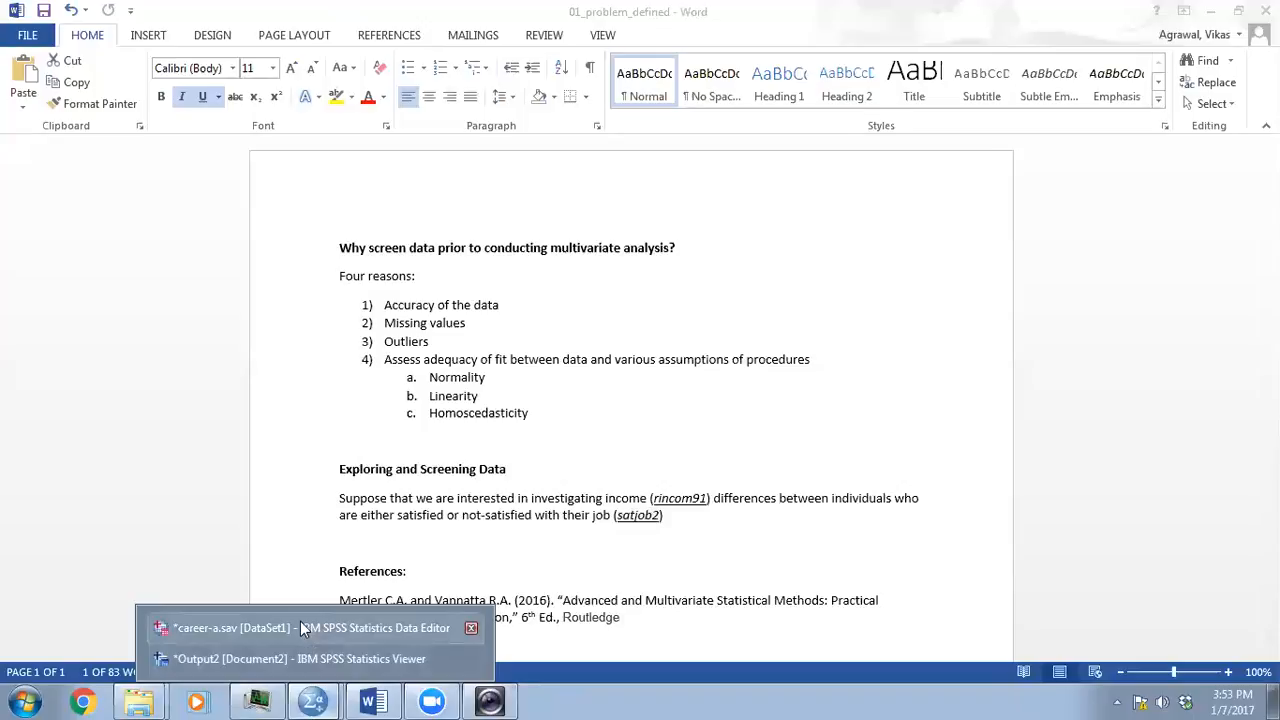
{"action": "left_click", "coordinate": [300, 621]}
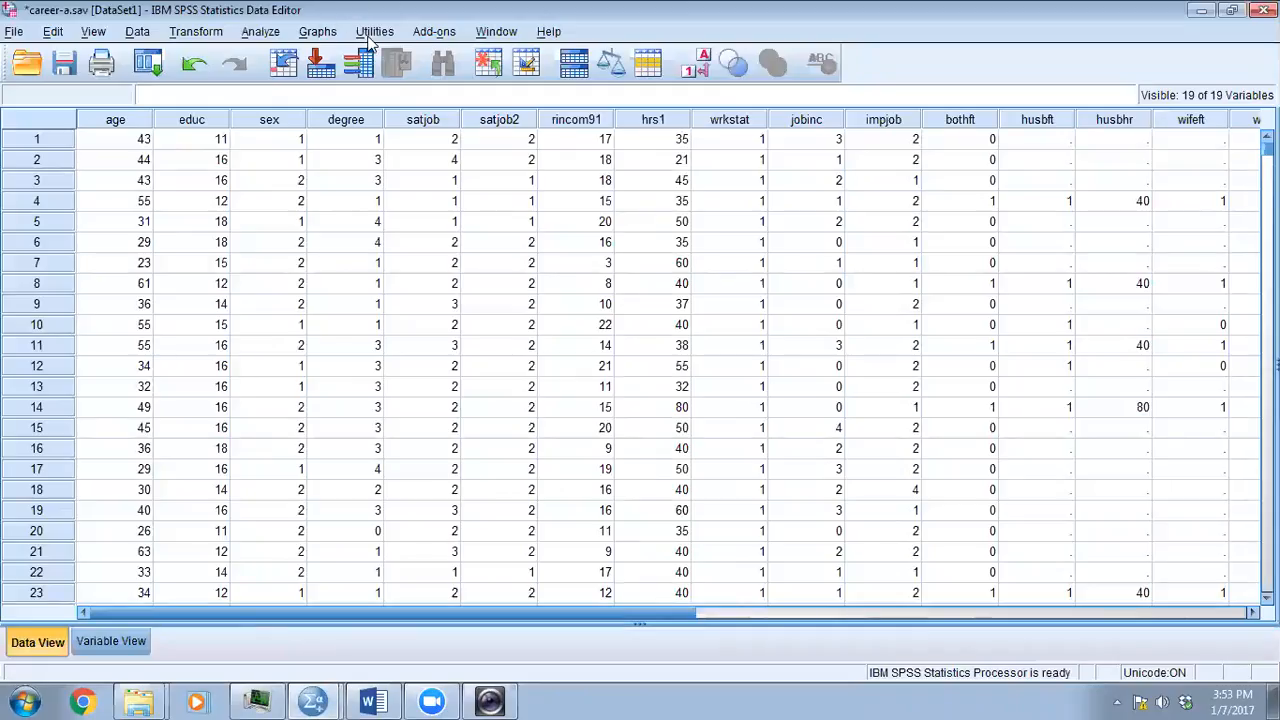
{"action": "left_click", "coordinate": [262, 32]}
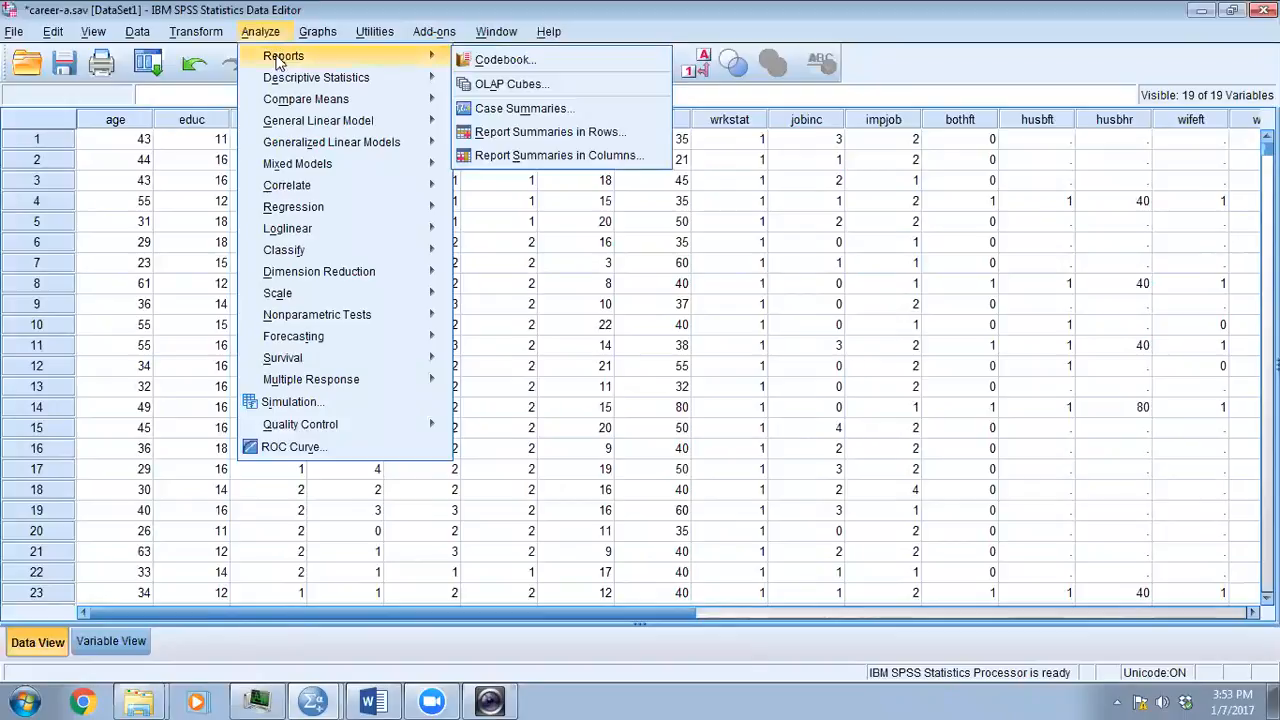
{"action": "mouse_move", "coordinate": [315, 78]}
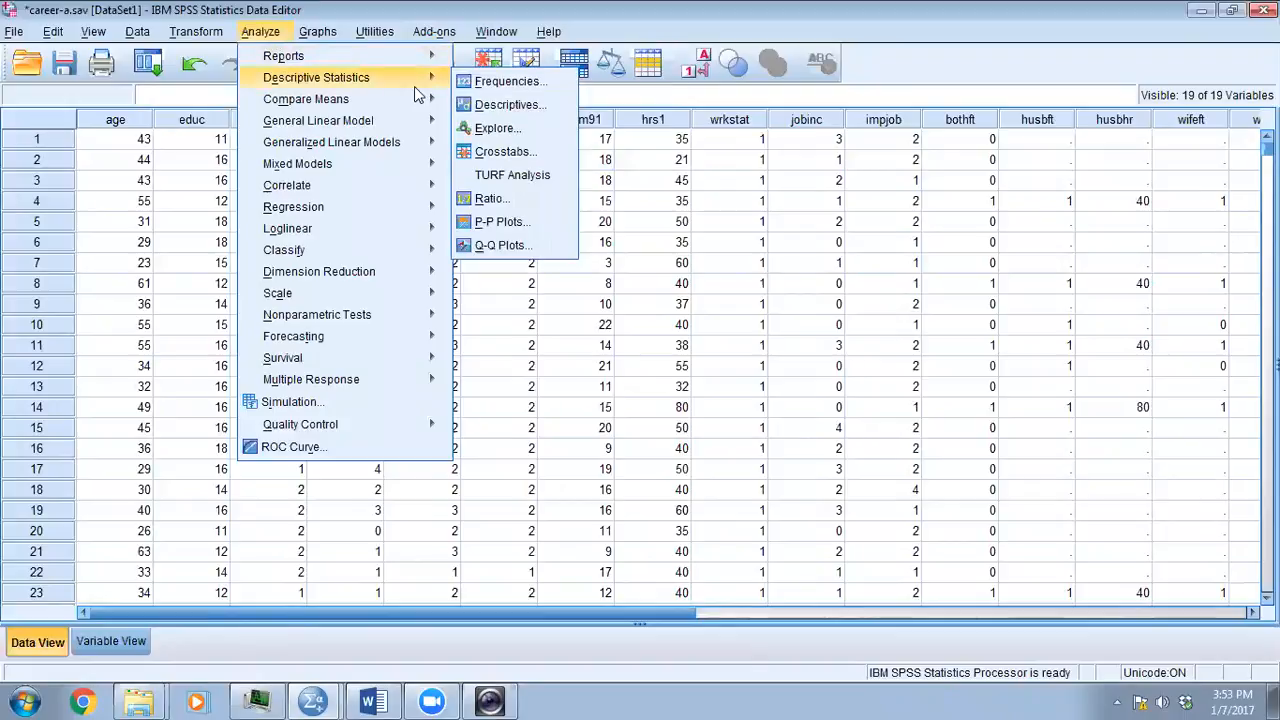
{"action": "left_click", "coordinate": [490, 128]}
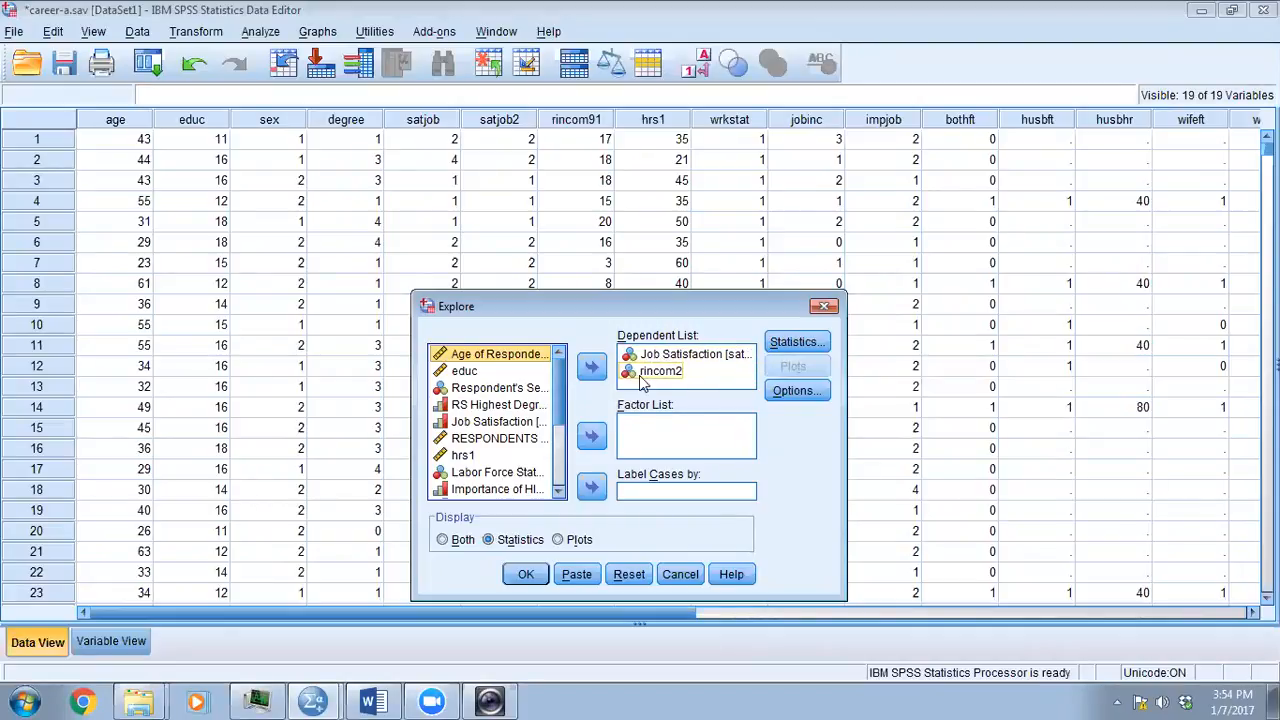
{"action": "left_click", "coordinate": [824, 308]}
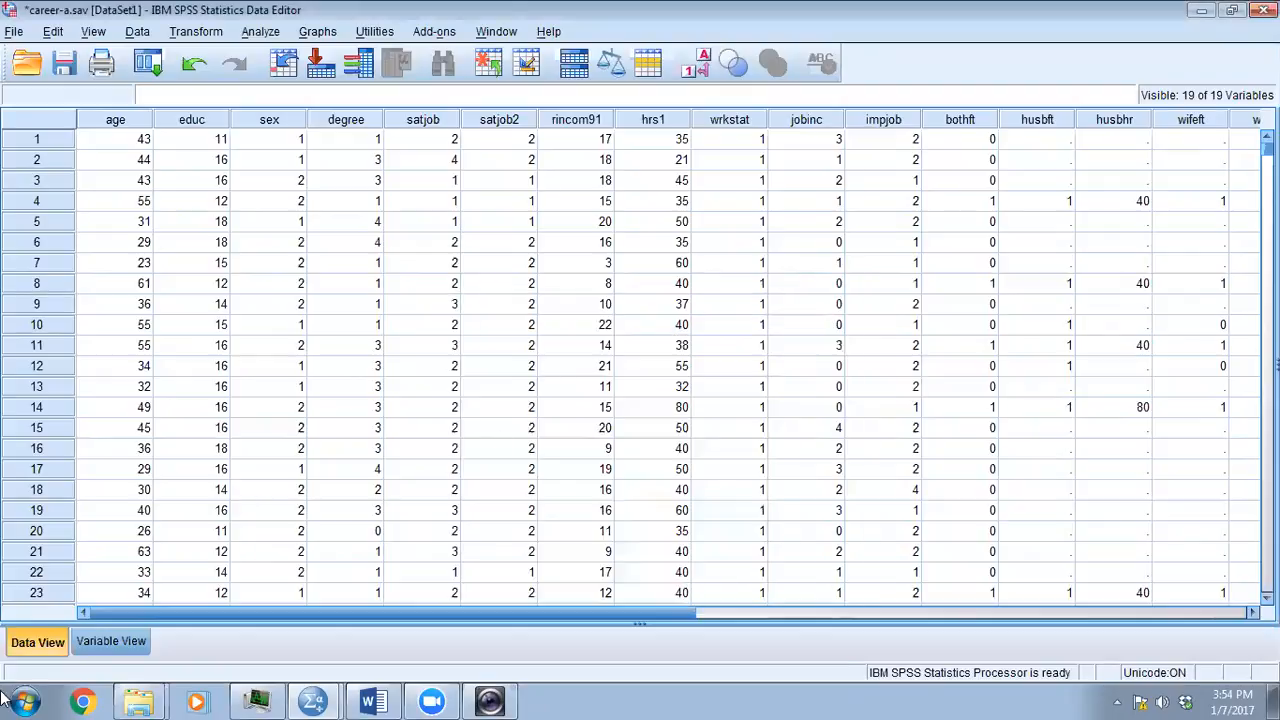
- Change the measurement level of rincom2 to Scale and return to the data view
{"action": "left_click", "coordinate": [116, 643]}
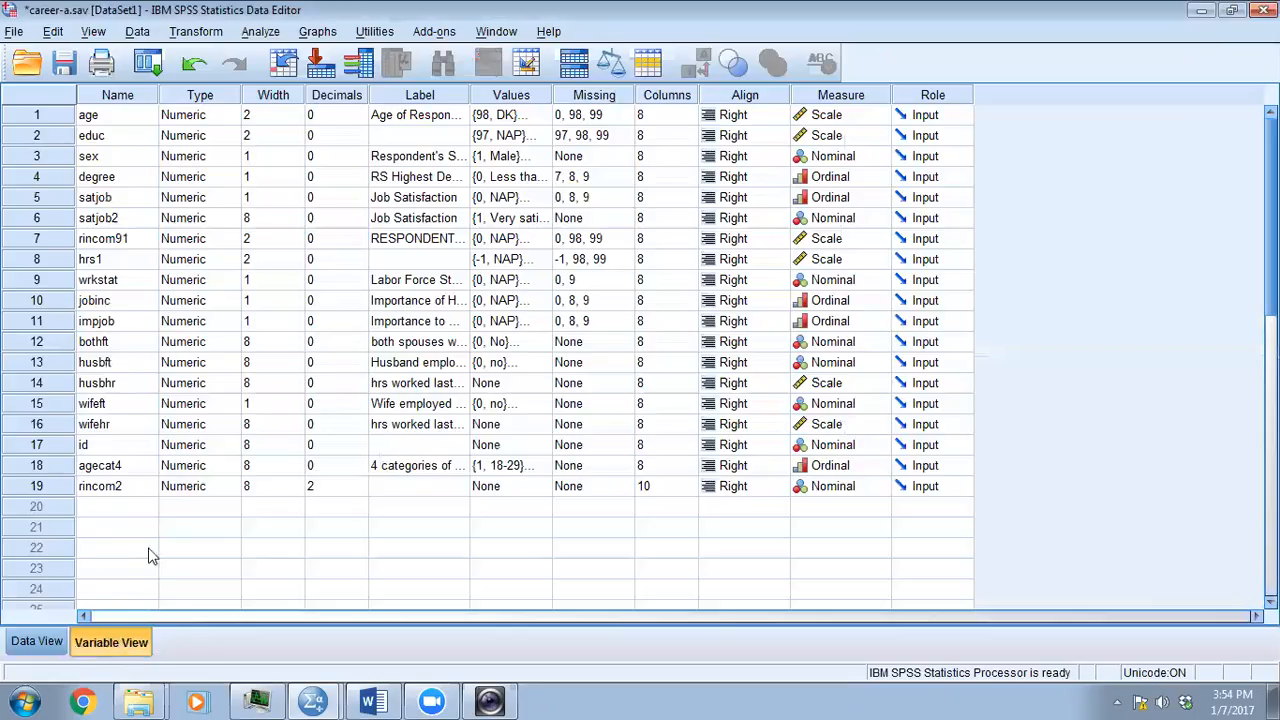
{"action": "left_click", "coordinate": [822, 488]}
{"action": "left_click", "coordinate": [822, 508]}
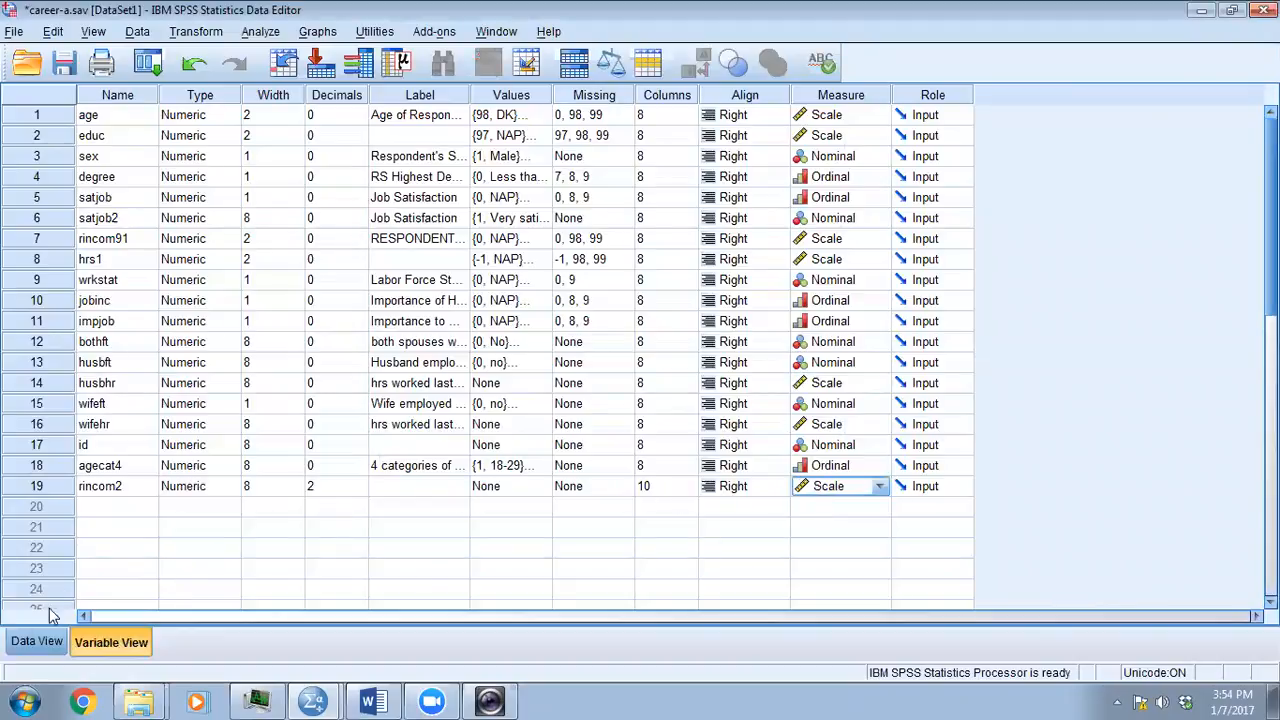
{"action": "left_click", "coordinate": [36, 641]}
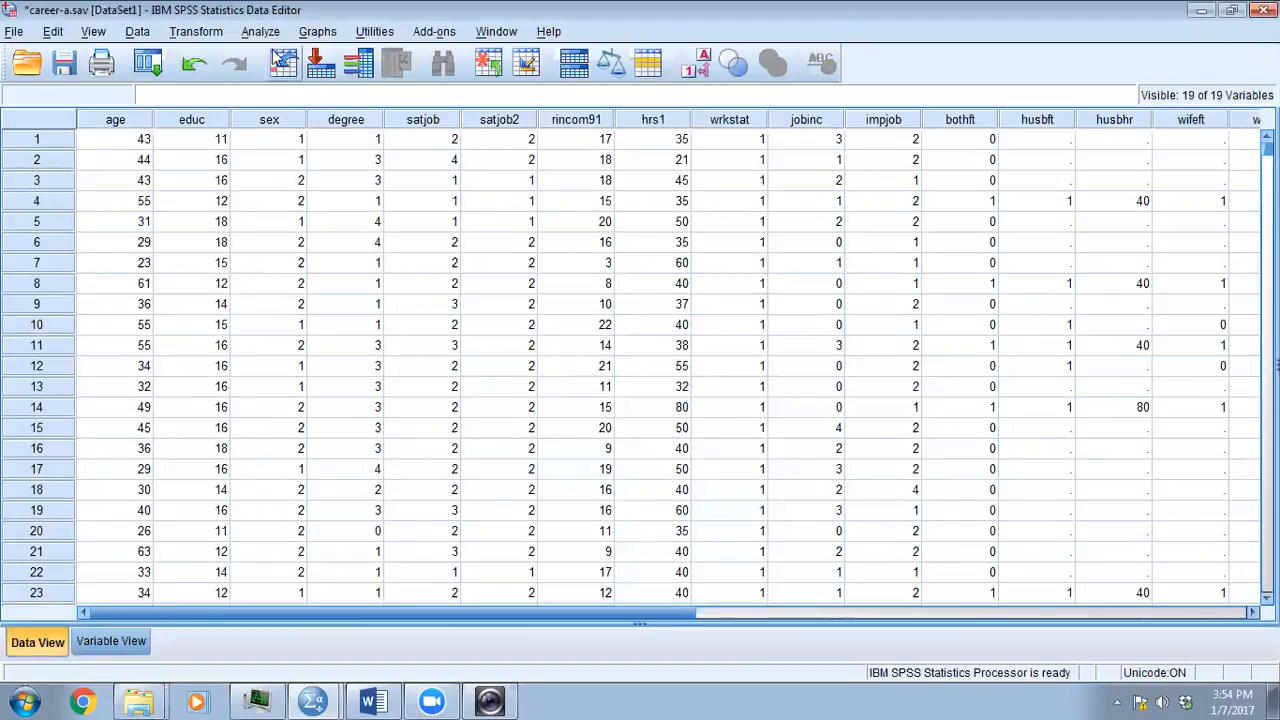
{"action": "left_click", "coordinate": [260, 31]}
{"action": "mouse_move", "coordinate": [305, 80]}
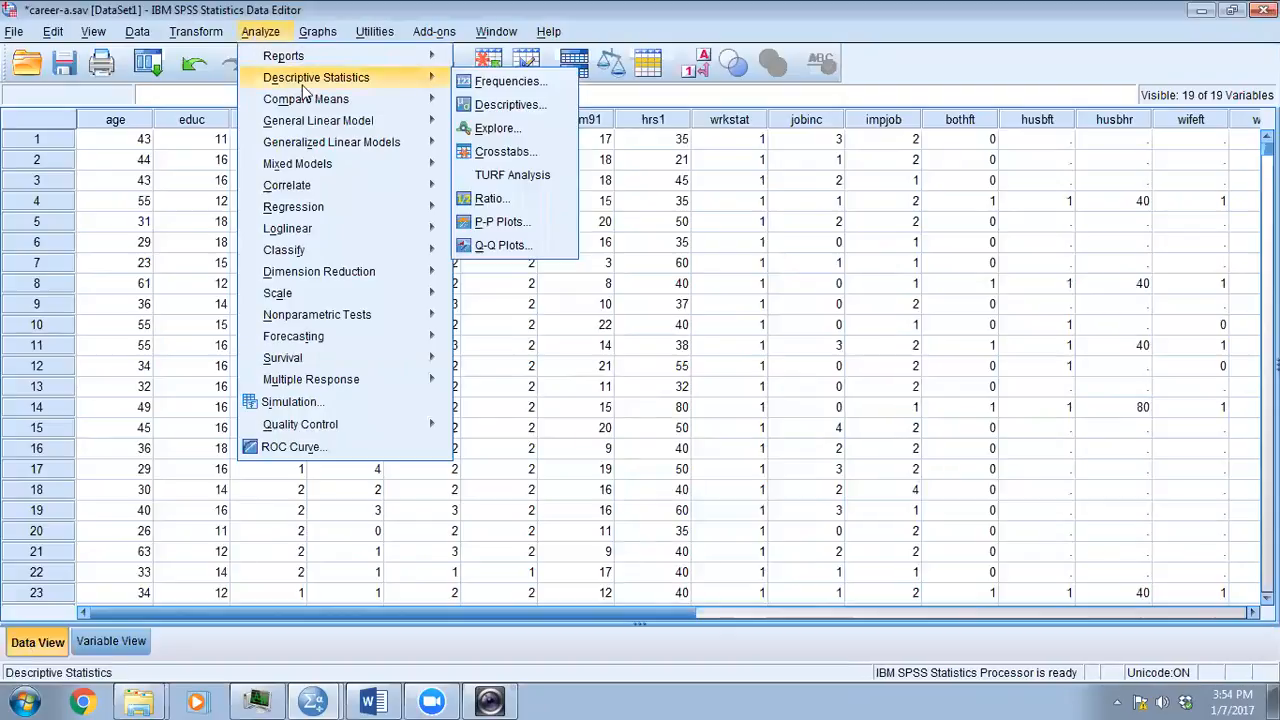
{"action": "left_click", "coordinate": [505, 129]}
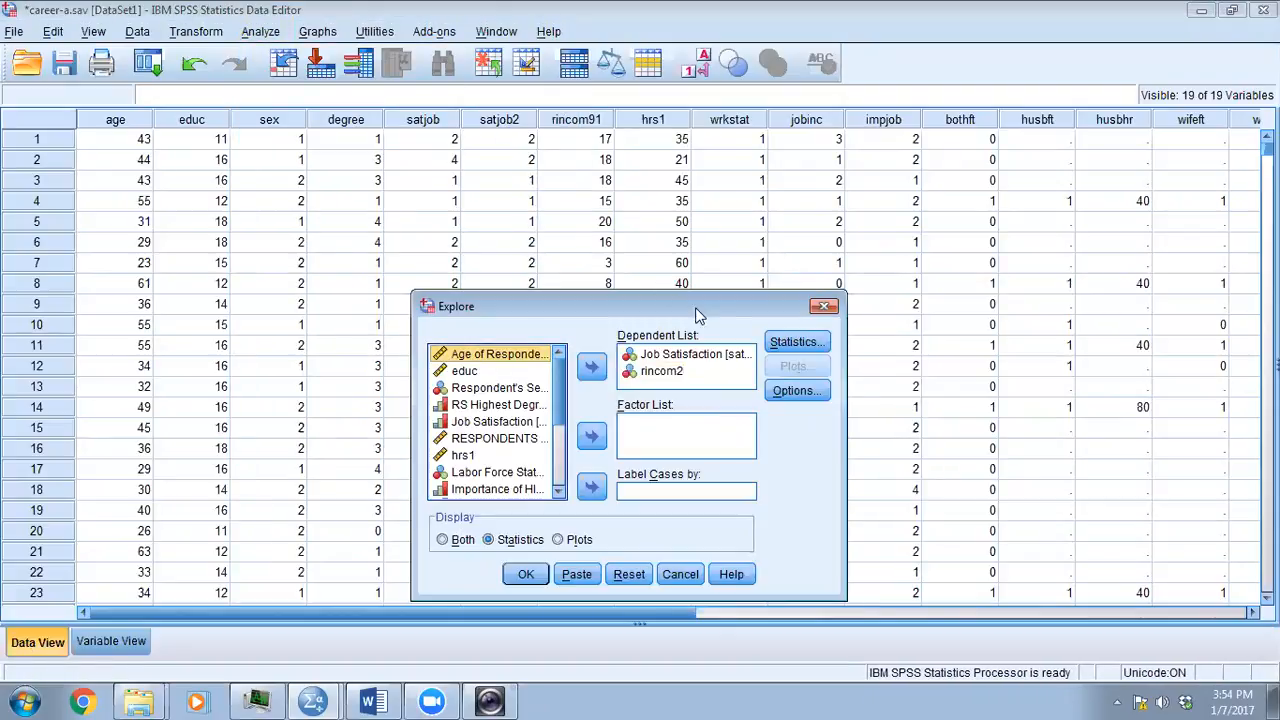
{"action": "left_click", "coordinate": [662, 371]}
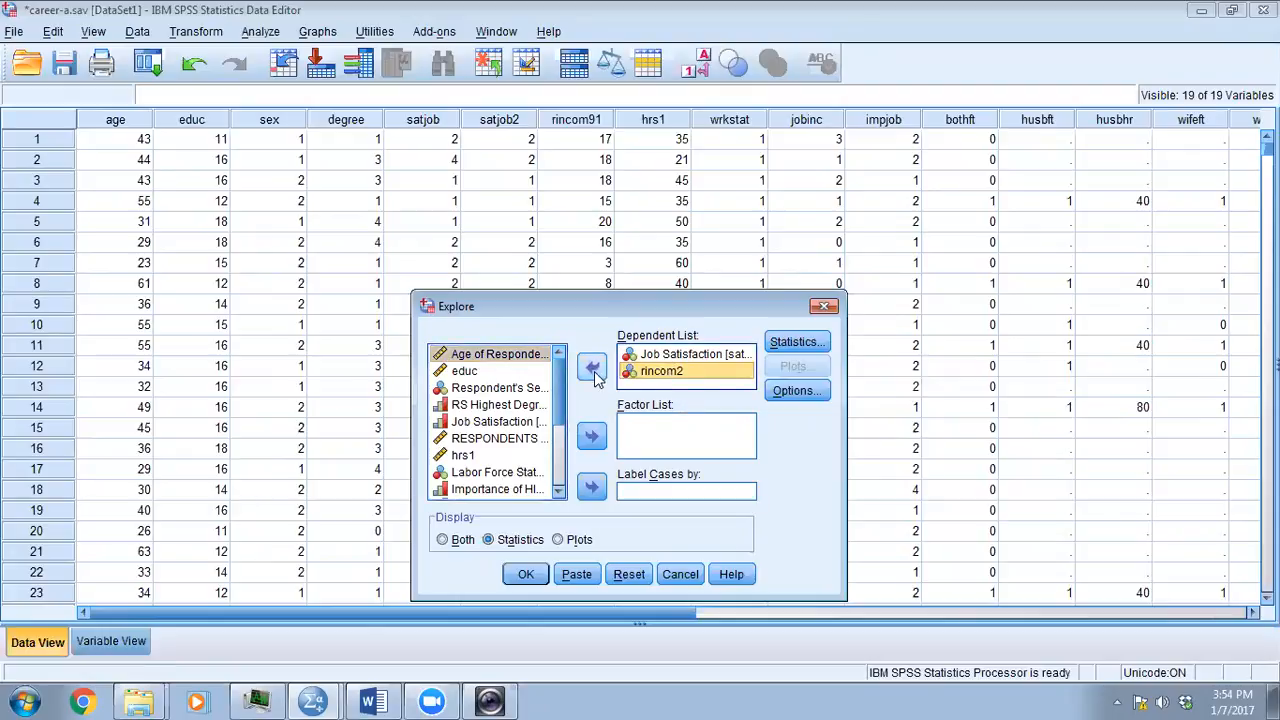
{"action": "left_click", "coordinate": [591, 366]}
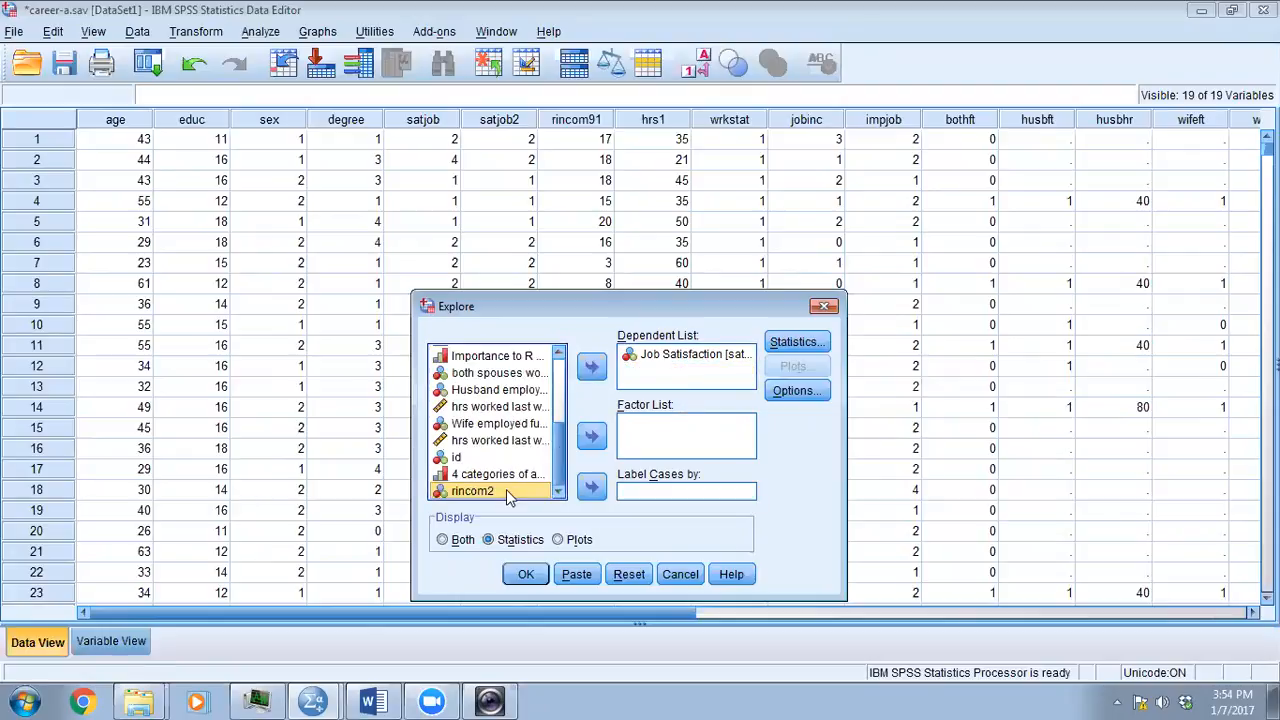
{"action": "left_click", "coordinate": [816, 308]}
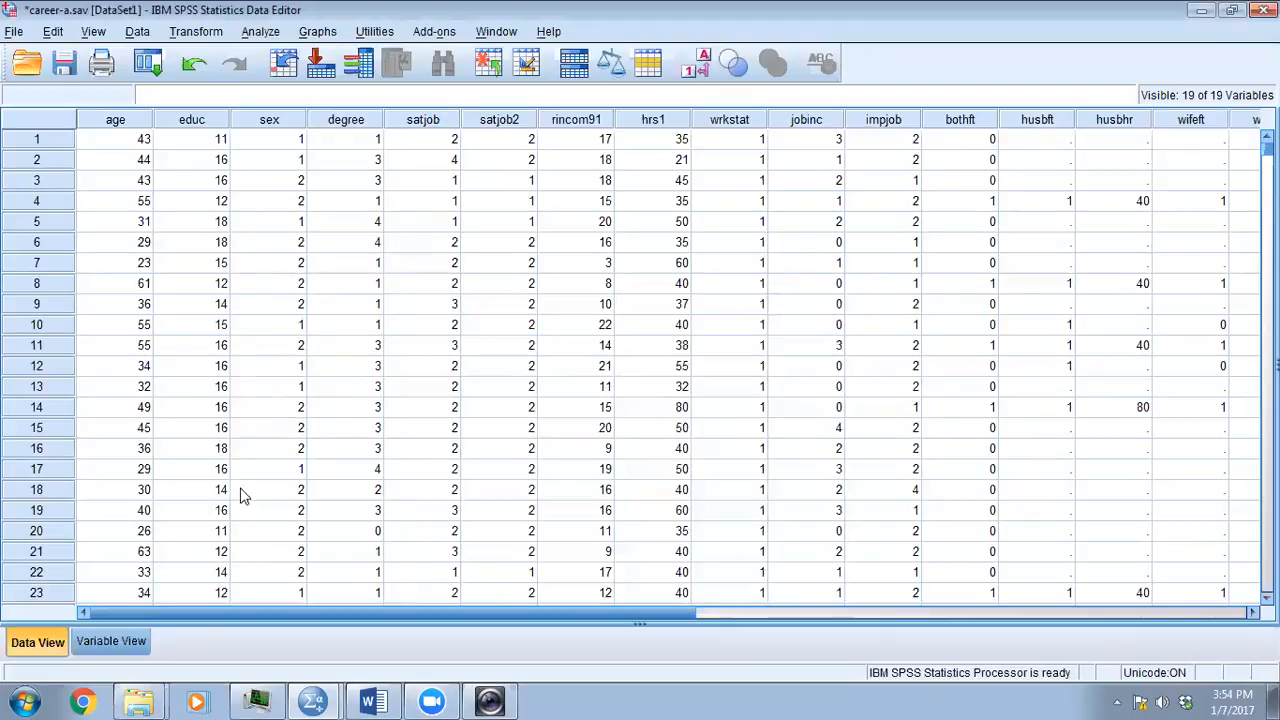
- Save the career-a.sav dataset from the variable definitions and return to the data view
{"action": "left_click", "coordinate": [100, 638]}
{"action": "left_click", "coordinate": [712, 527]}
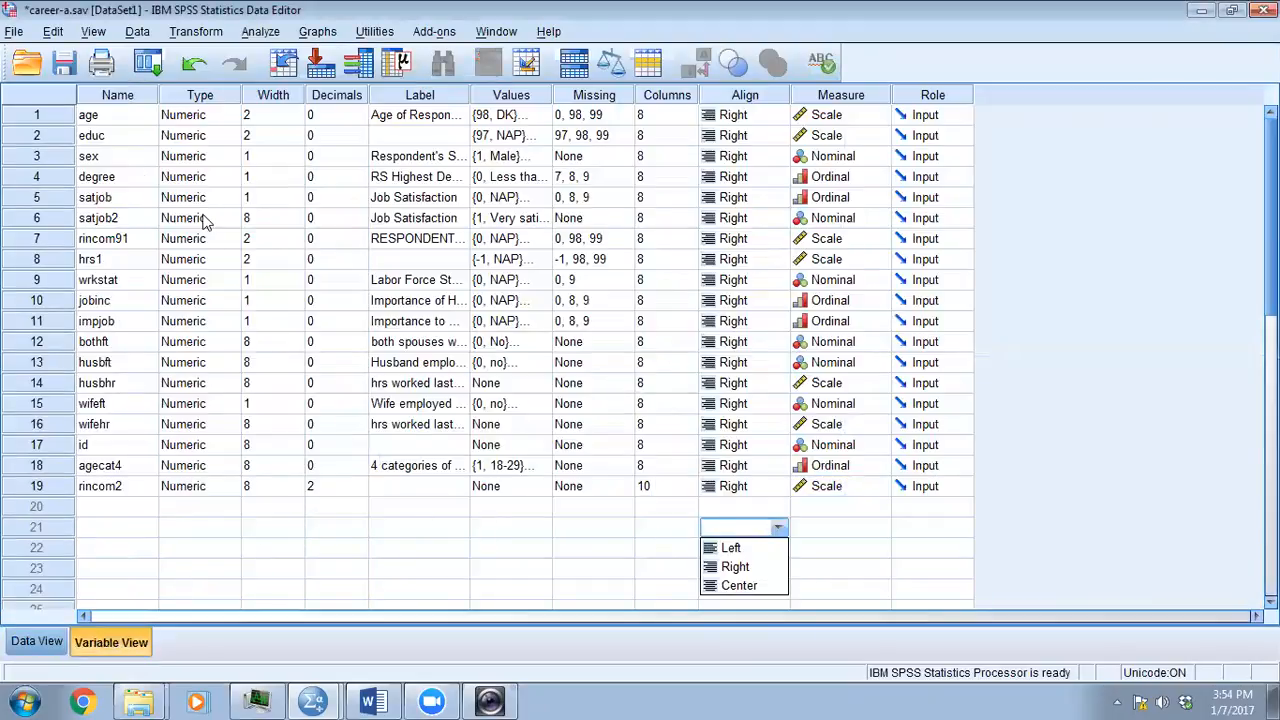
{"action": "left_click", "coordinate": [64, 63]}
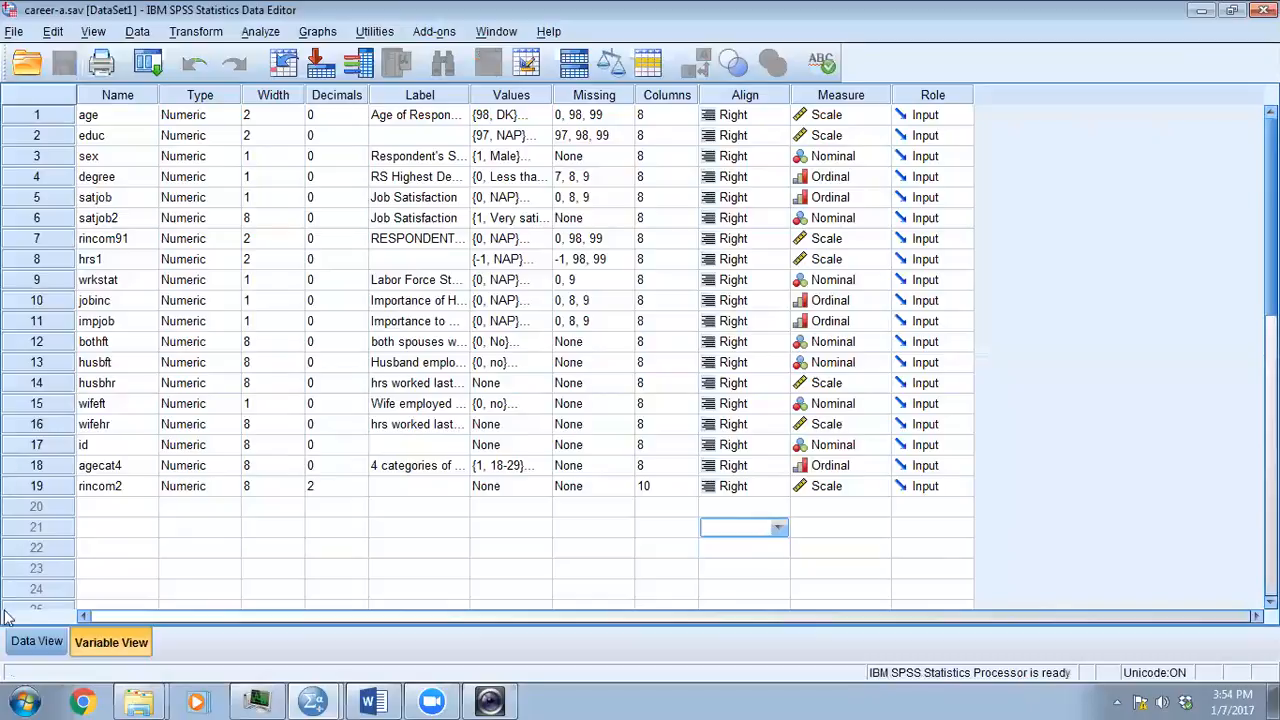
{"action": "left_click", "coordinate": [20, 643]}
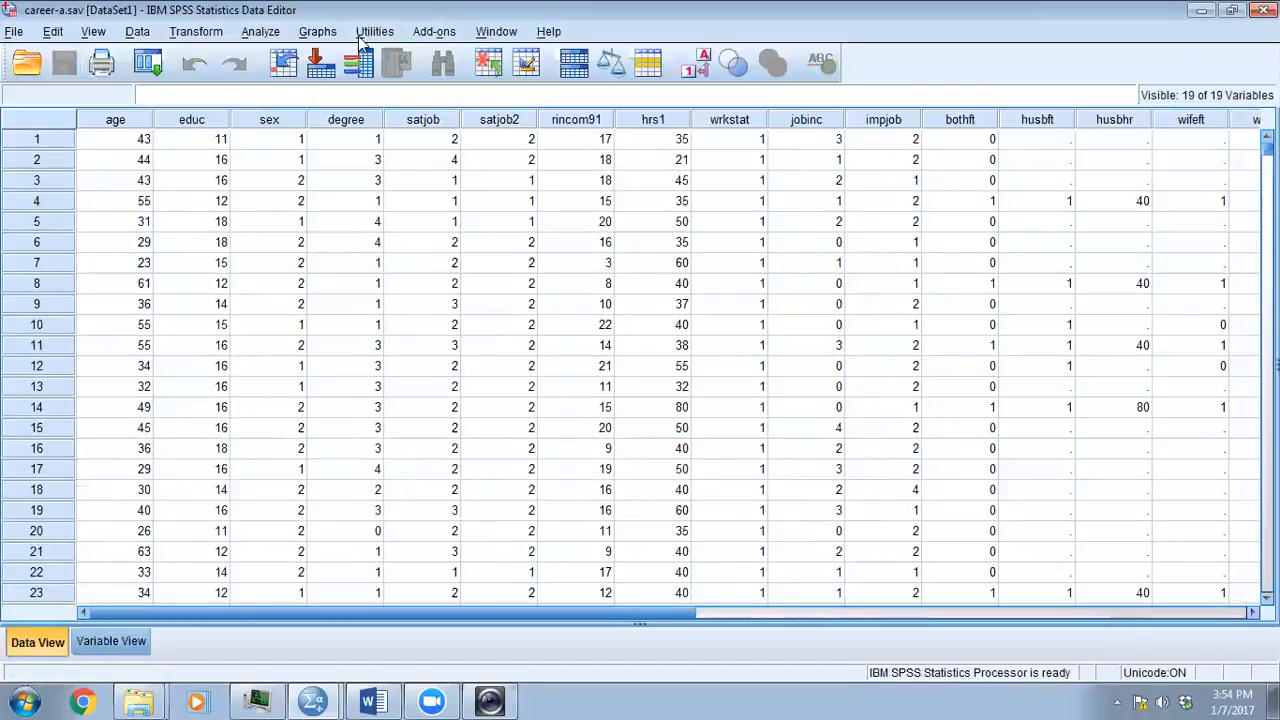
- Set up an Explore analysis with rincom2 as the dependent variable and Job Satisfaction satjob2 as the factor
{"action": "left_click", "coordinate": [260, 31]}
{"action": "mouse_move", "coordinate": [440, 77]}
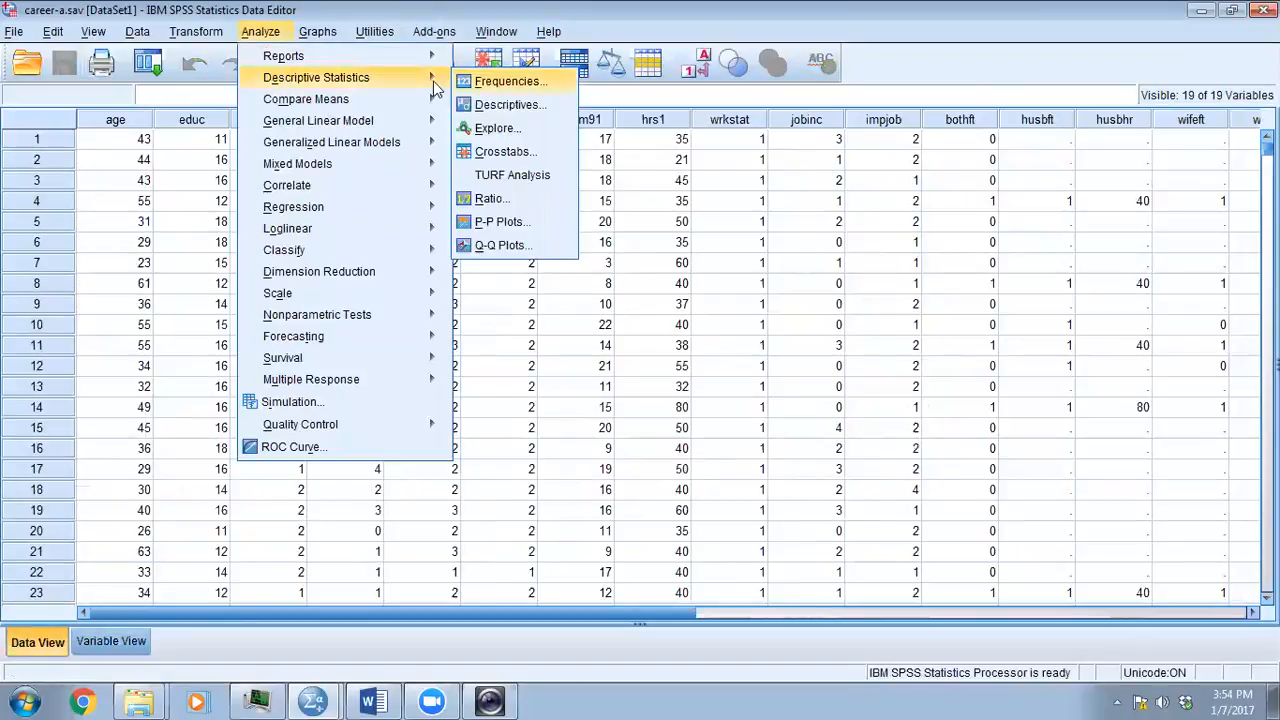
{"action": "left_click", "coordinate": [497, 128]}
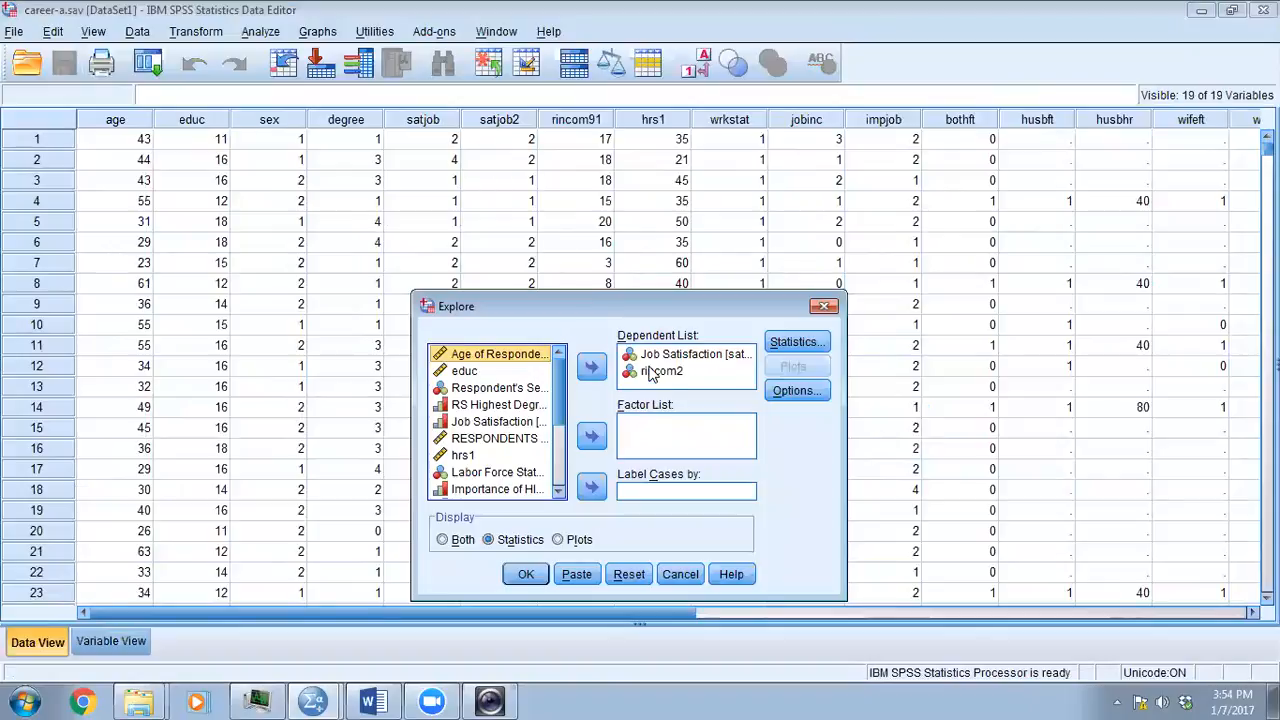
{"action": "left_click", "coordinate": [650, 372]}
{"action": "left_click_drag", "start_coordinate": [655, 355], "coordinate": [660, 437]}
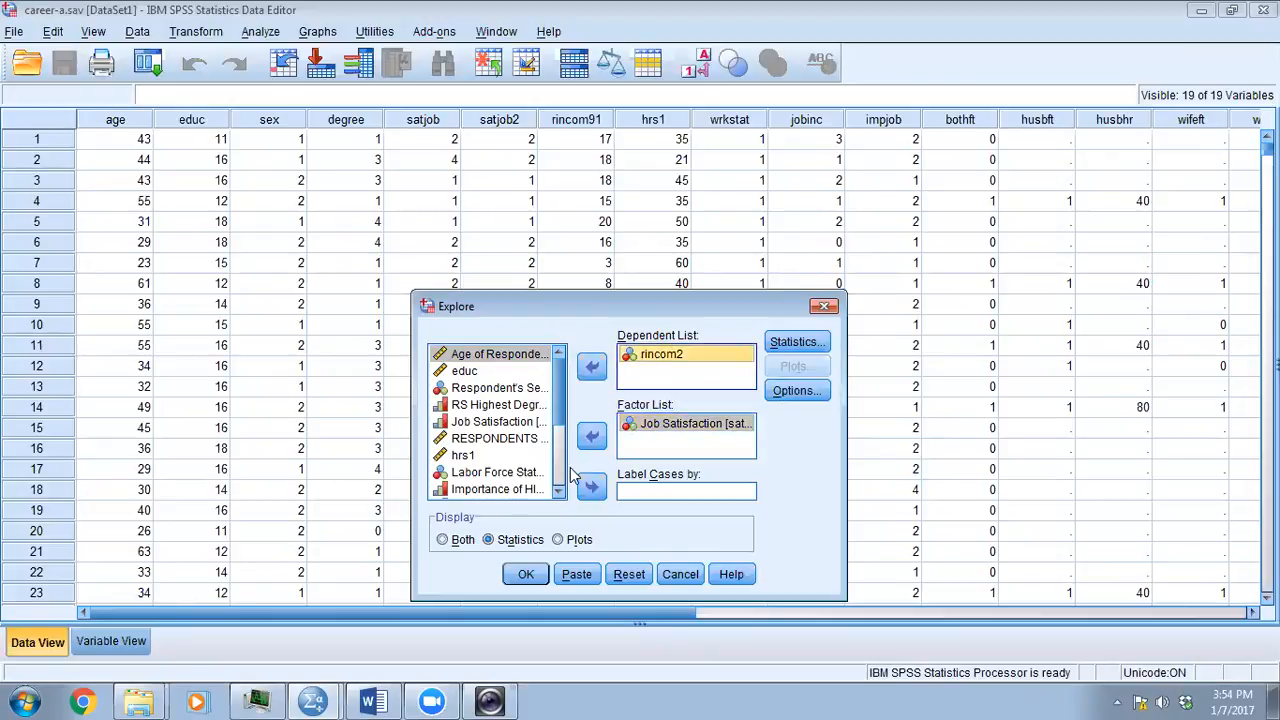
{"action": "left_click", "coordinate": [591, 366]}
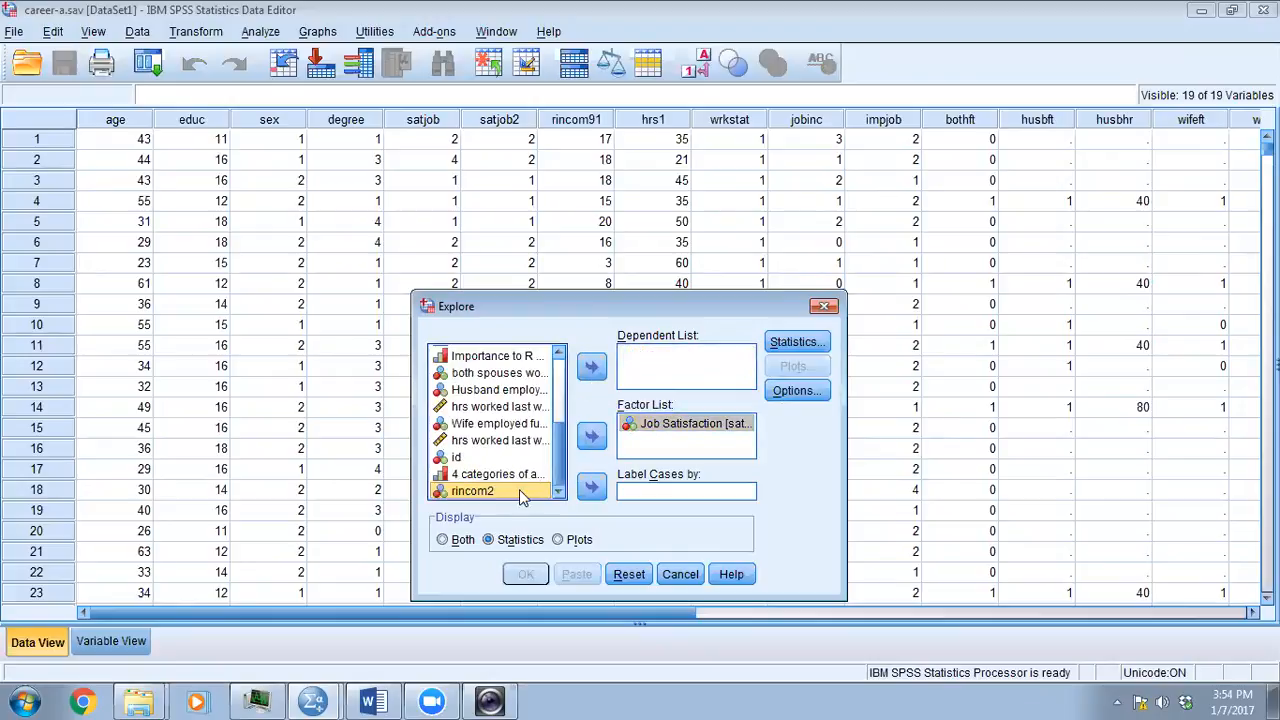
{"action": "left_click", "coordinate": [591, 366]}
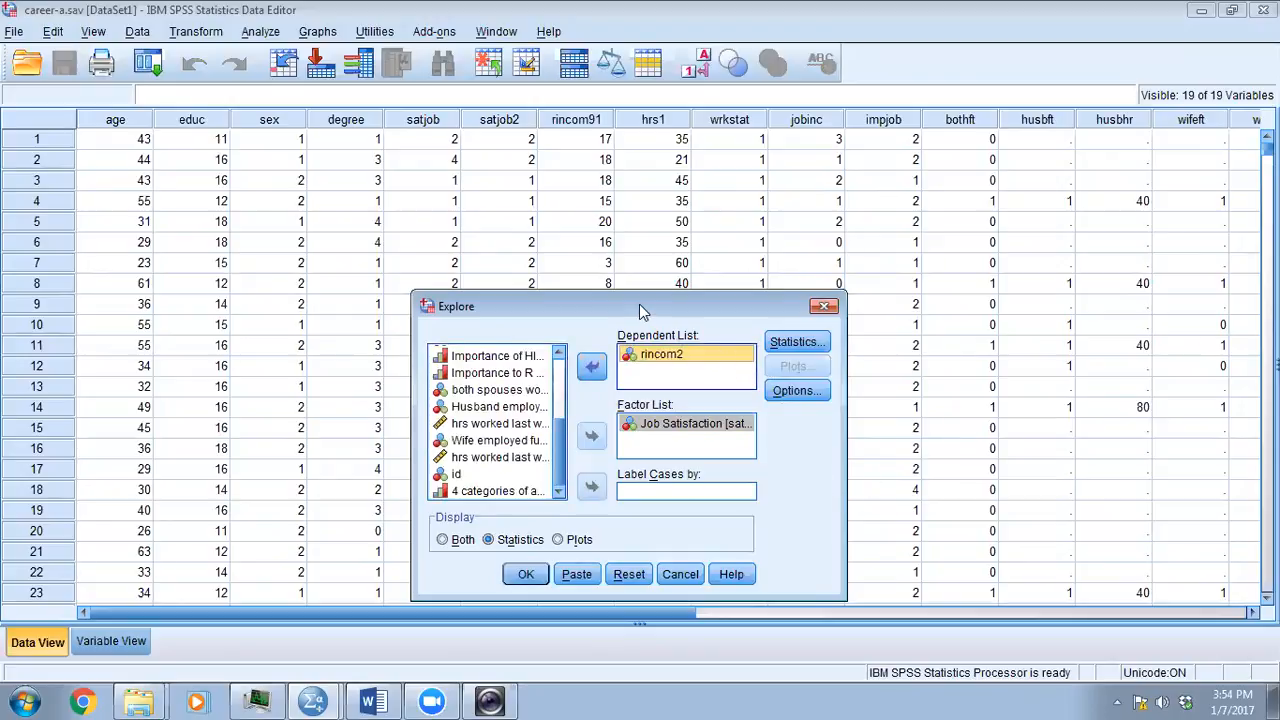
{"action": "left_click_drag", "start_coordinate": [639, 304], "coordinate": [556, 168]}
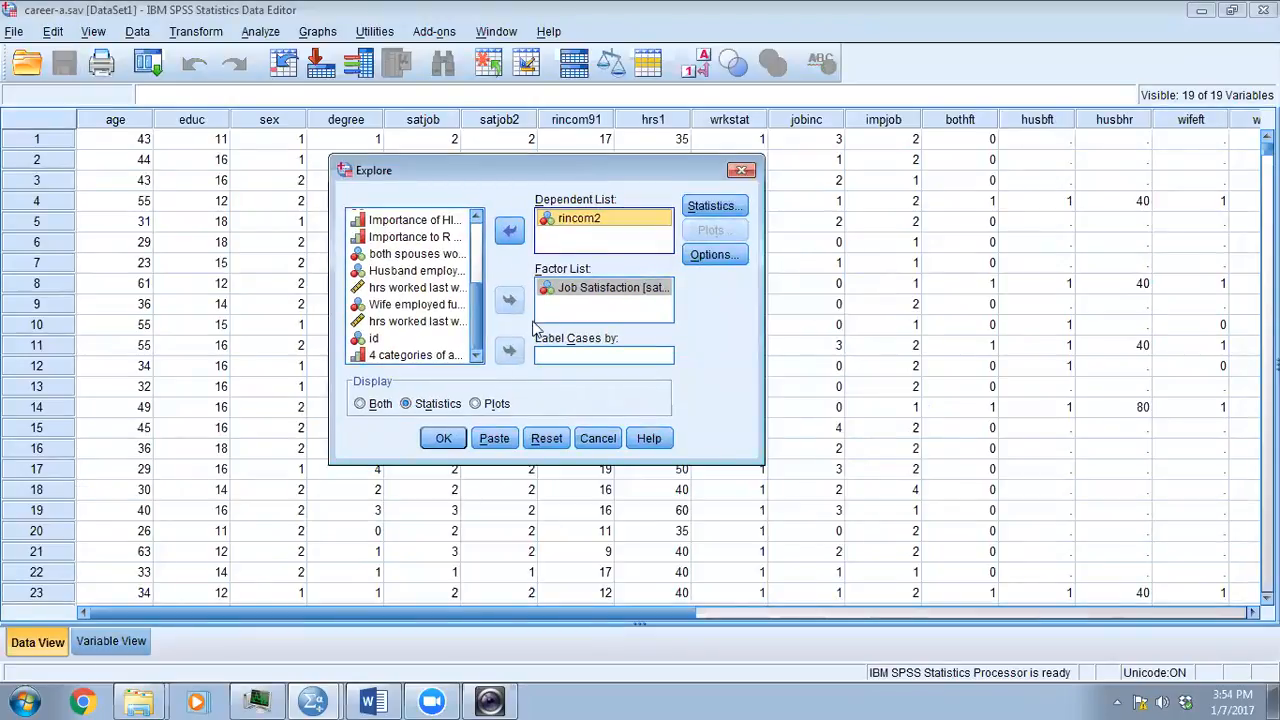
- Add outliers to the Explore statistics alongside the descriptives
{"action": "left_click", "coordinate": [714, 207]}
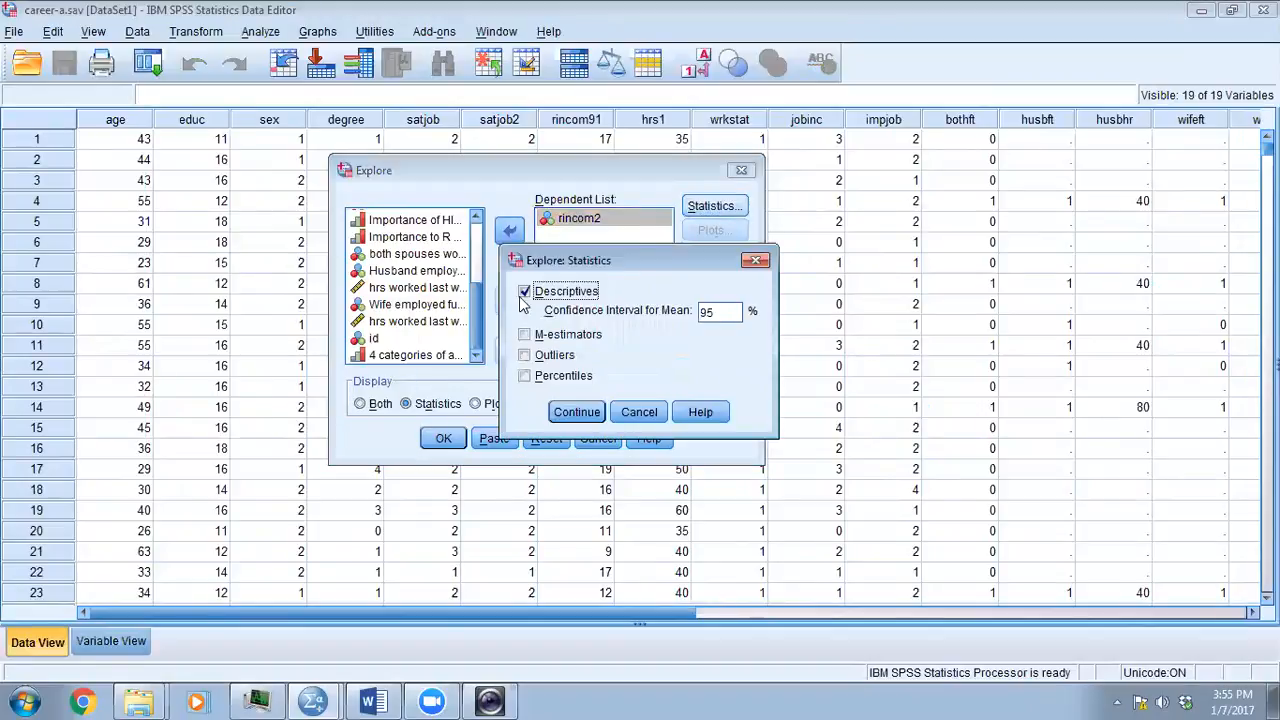
{"action": "left_click", "coordinate": [524, 356]}
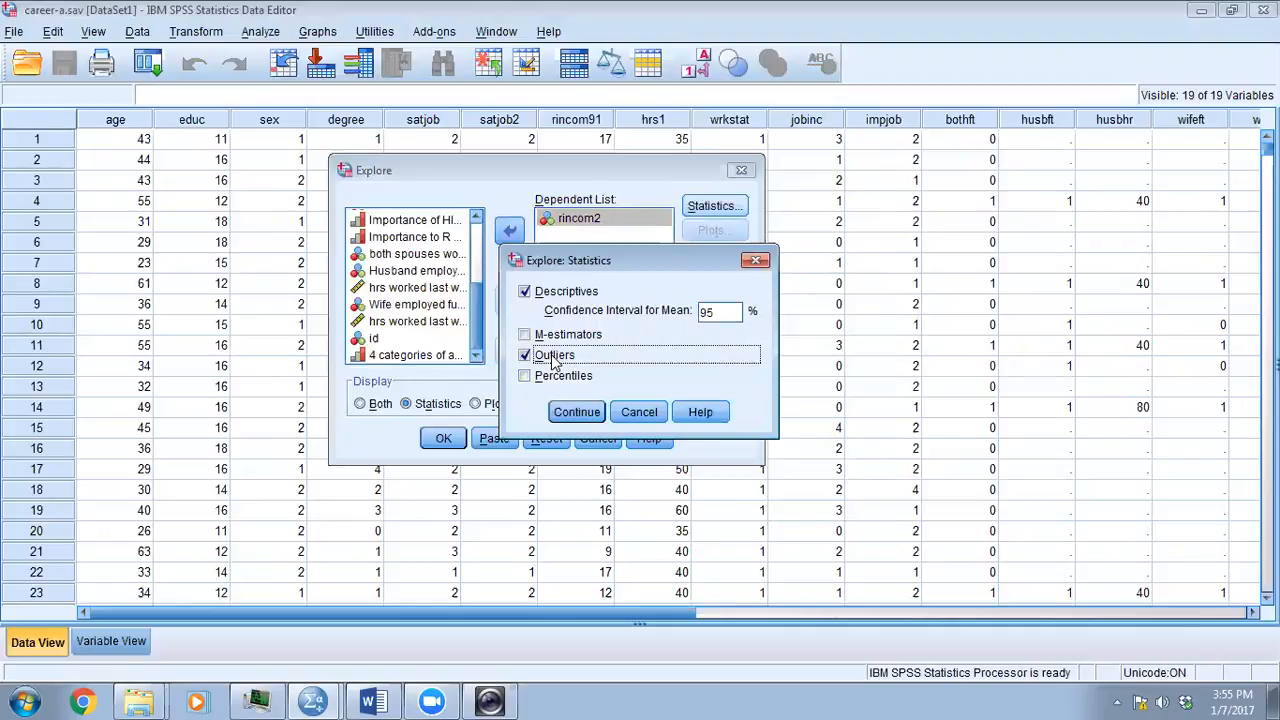
{"action": "left_click", "coordinate": [574, 414]}
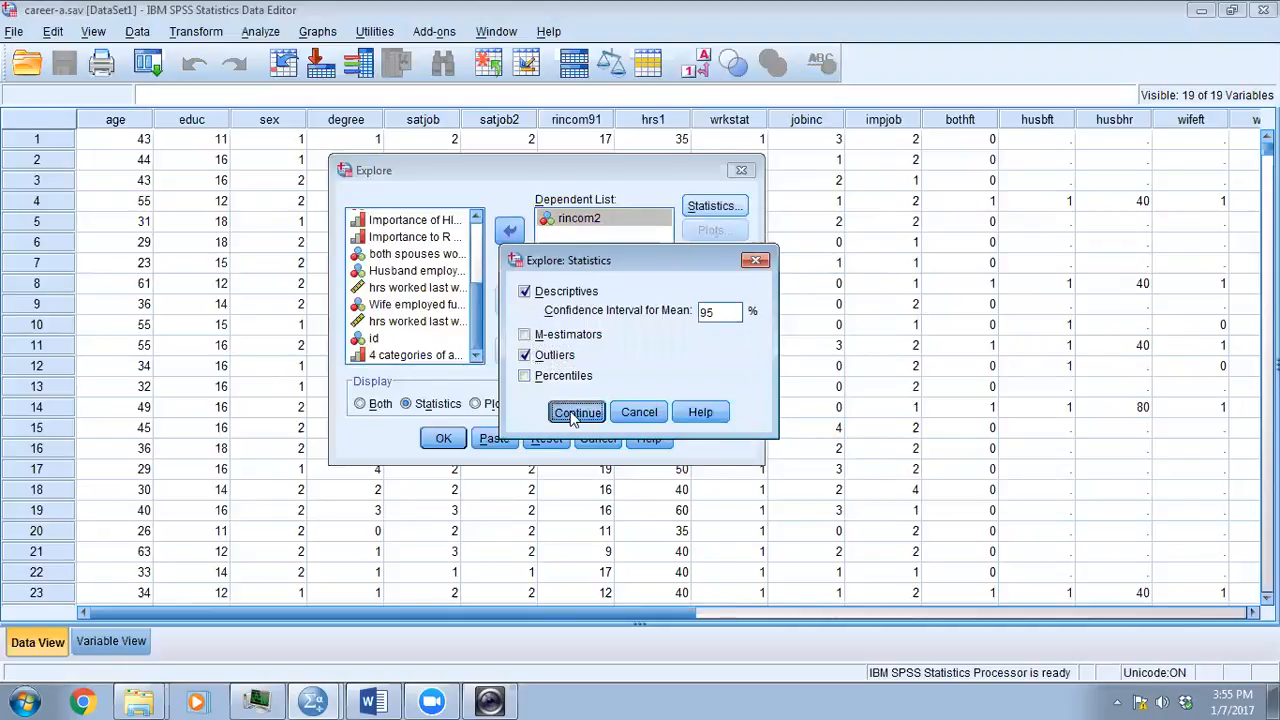
- Display both statistics and plots, keep factor-levels-together boxplots with stem-and-leaf plots, and run the Explore analysis
{"action": "left_click", "coordinate": [361, 404]}
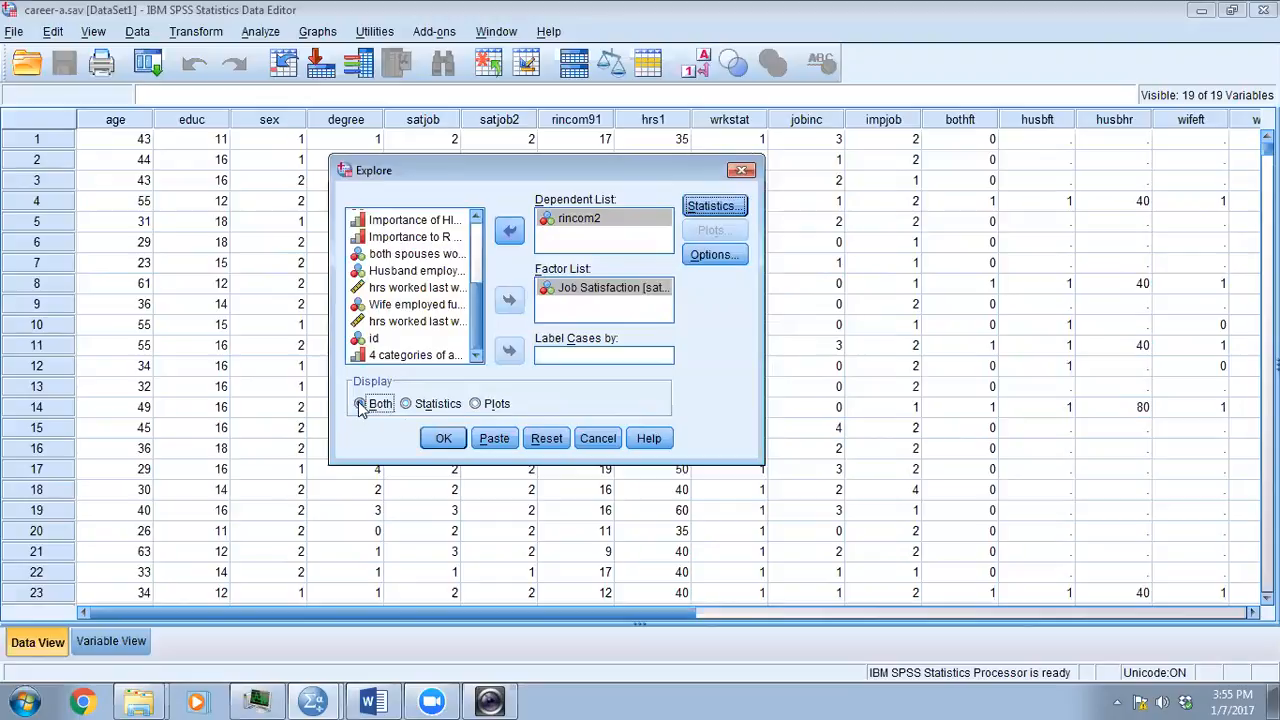
{"action": "left_click", "coordinate": [714, 231]}
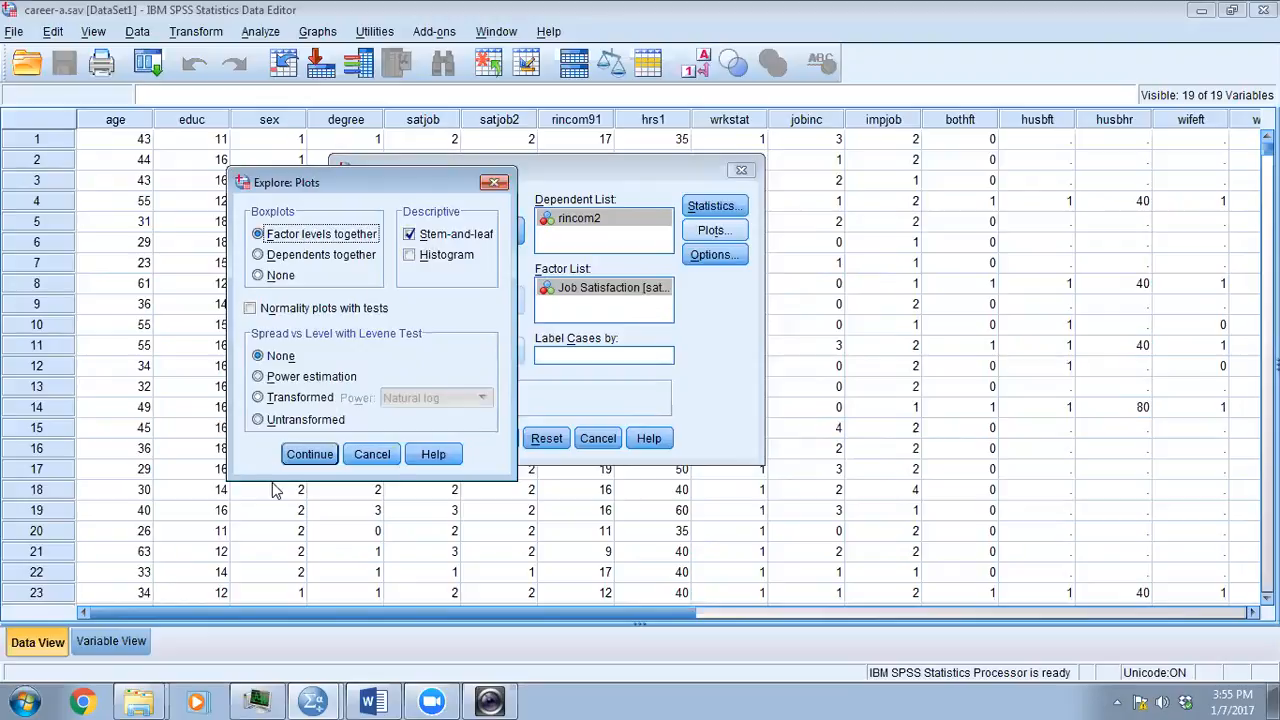
{"action": "left_click", "coordinate": [306, 455]}
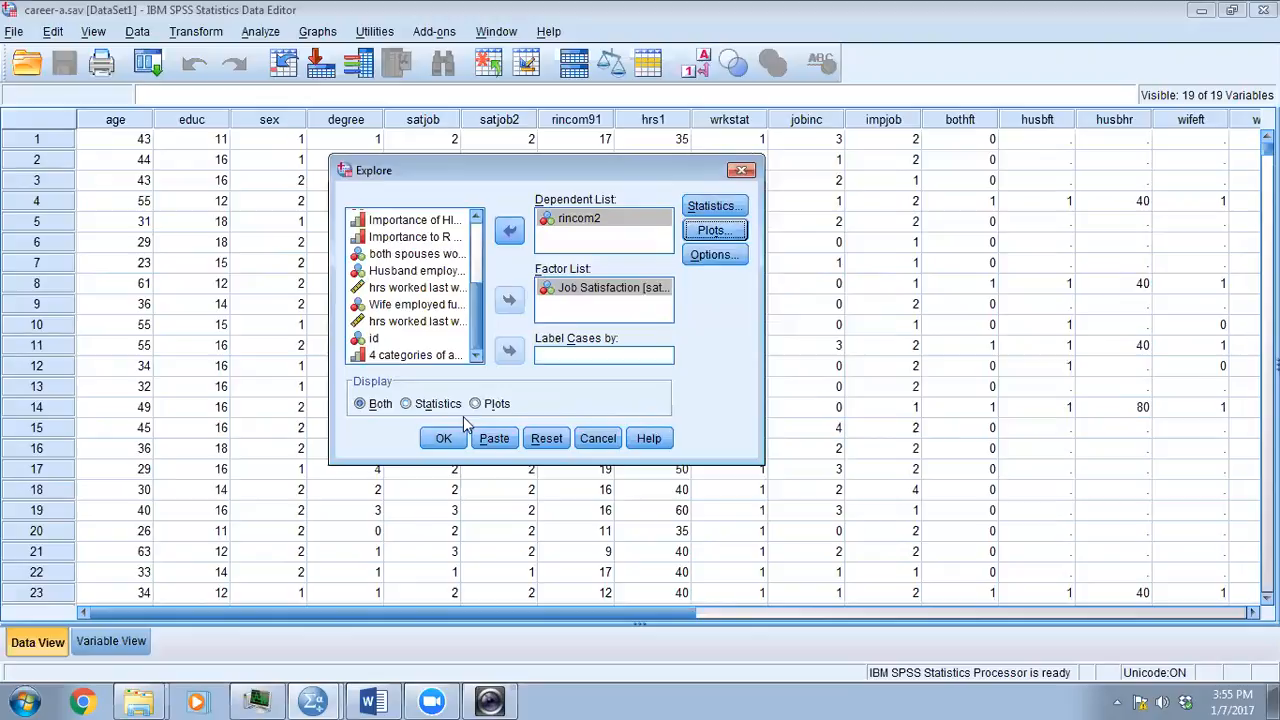
{"action": "left_click", "coordinate": [438, 442]}
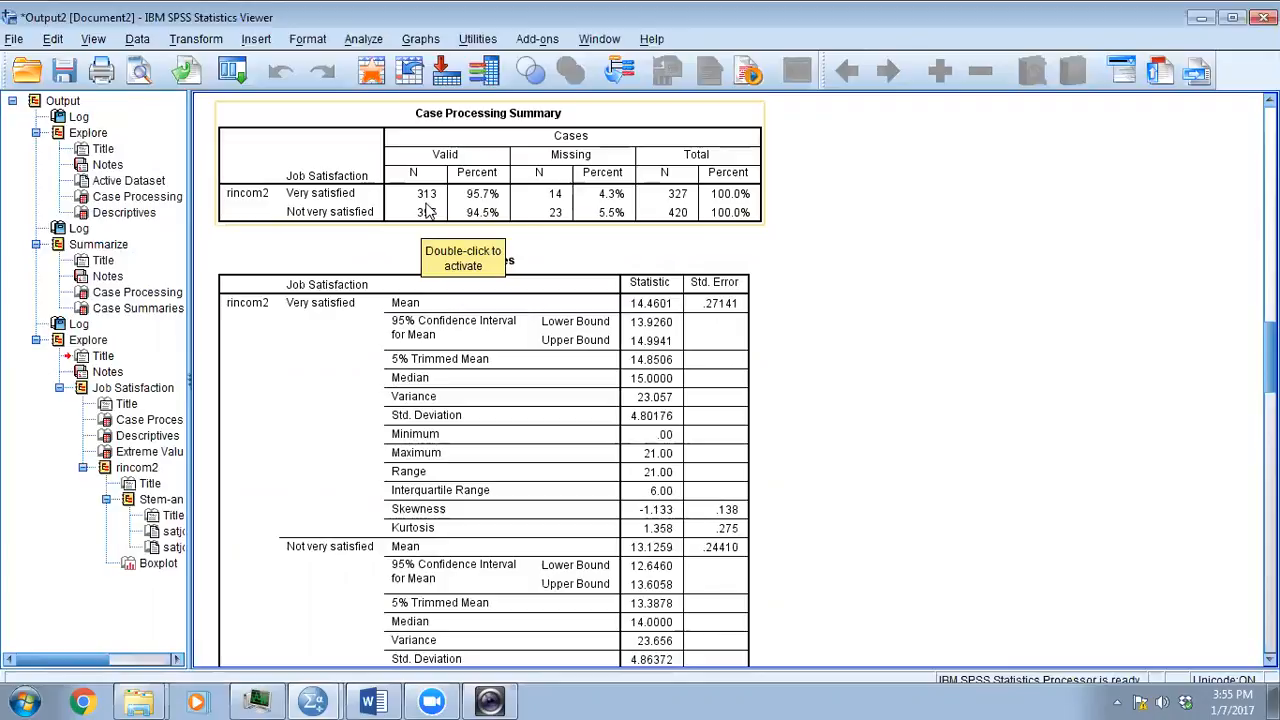
- Examine the case processing summary and descriptives of rincom2 for each job satisfaction group
{"action": "left_click", "coordinate": [784, 234]}
{"action": "left_click", "coordinate": [676, 214]}
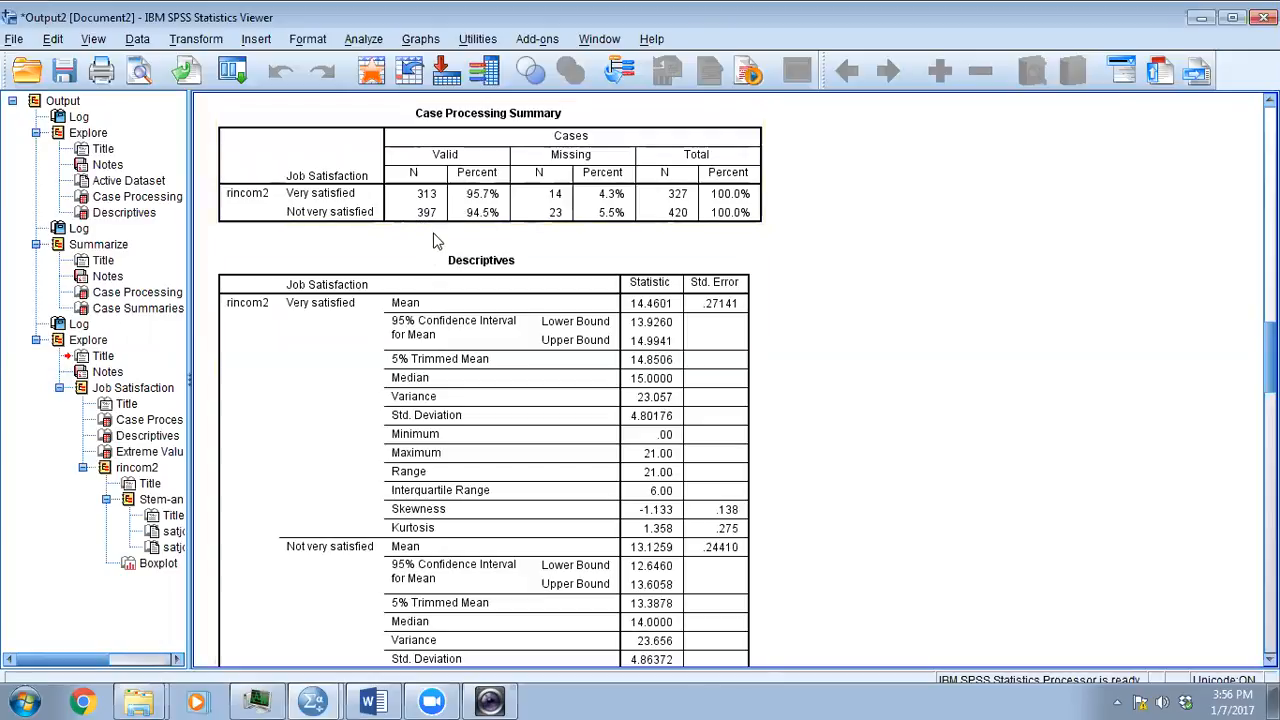
{"action": "scroll", "coordinate": [433, 240], "scroll_direction": "down", "scroll_amount": 3}
{"action": "scroll", "coordinate": [437, 242], "scroll_direction": "up", "scroll_amount": 3}
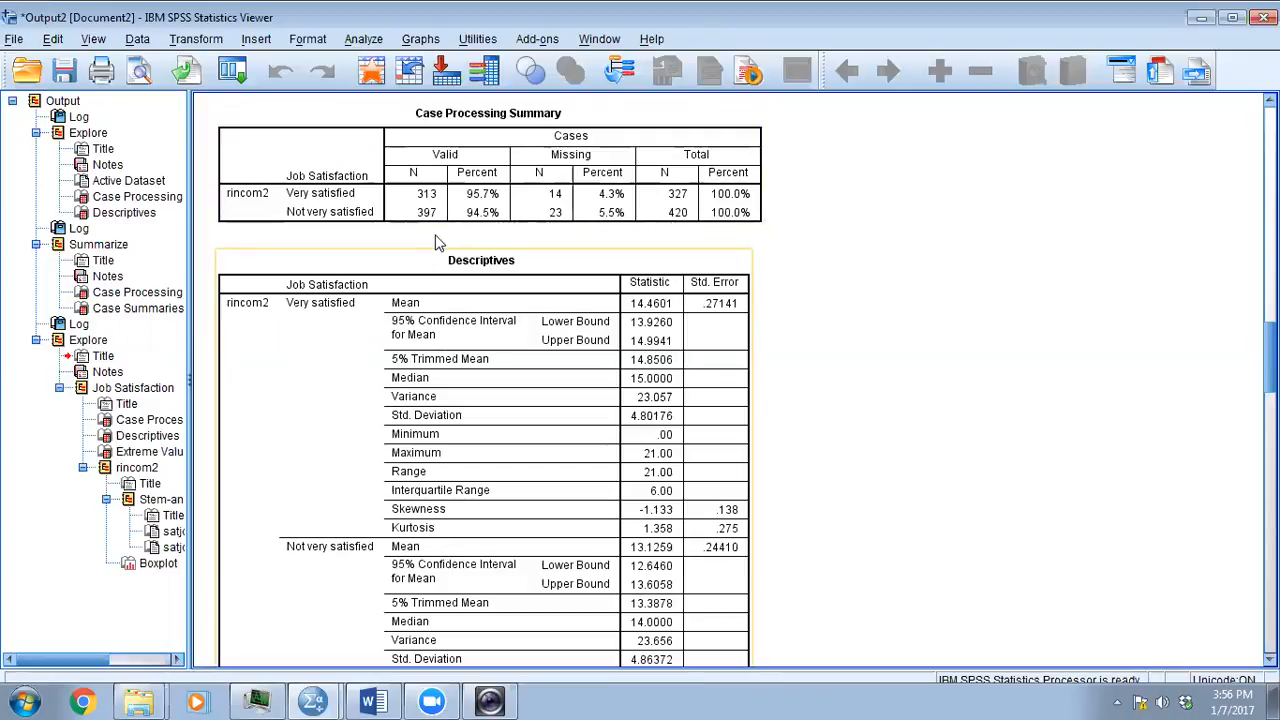
- Examine the extreme values table, the boxplot and the Very satisfied stem-and-leaf plot of rincom2 for outliers, widening the output outline
{"action": "scroll", "coordinate": [436, 243], "scroll_direction": "down", "scroll_amount": 10}
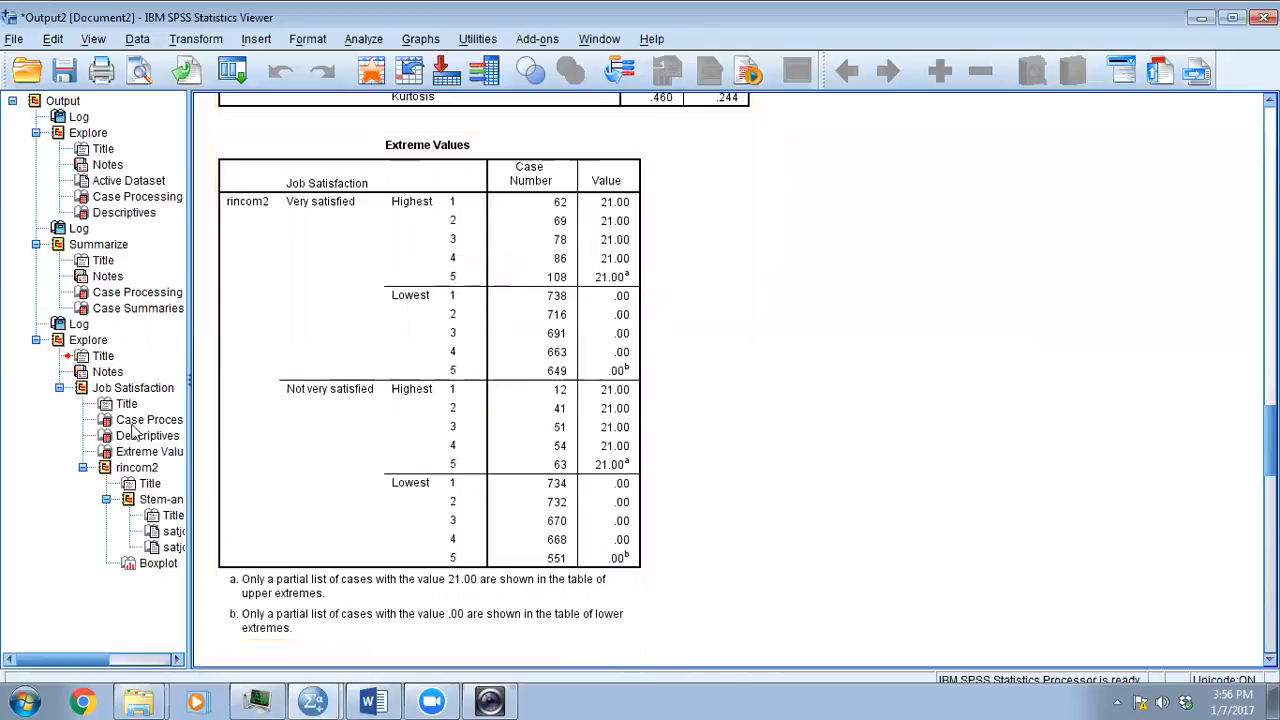
{"action": "left_click", "coordinate": [148, 454]}
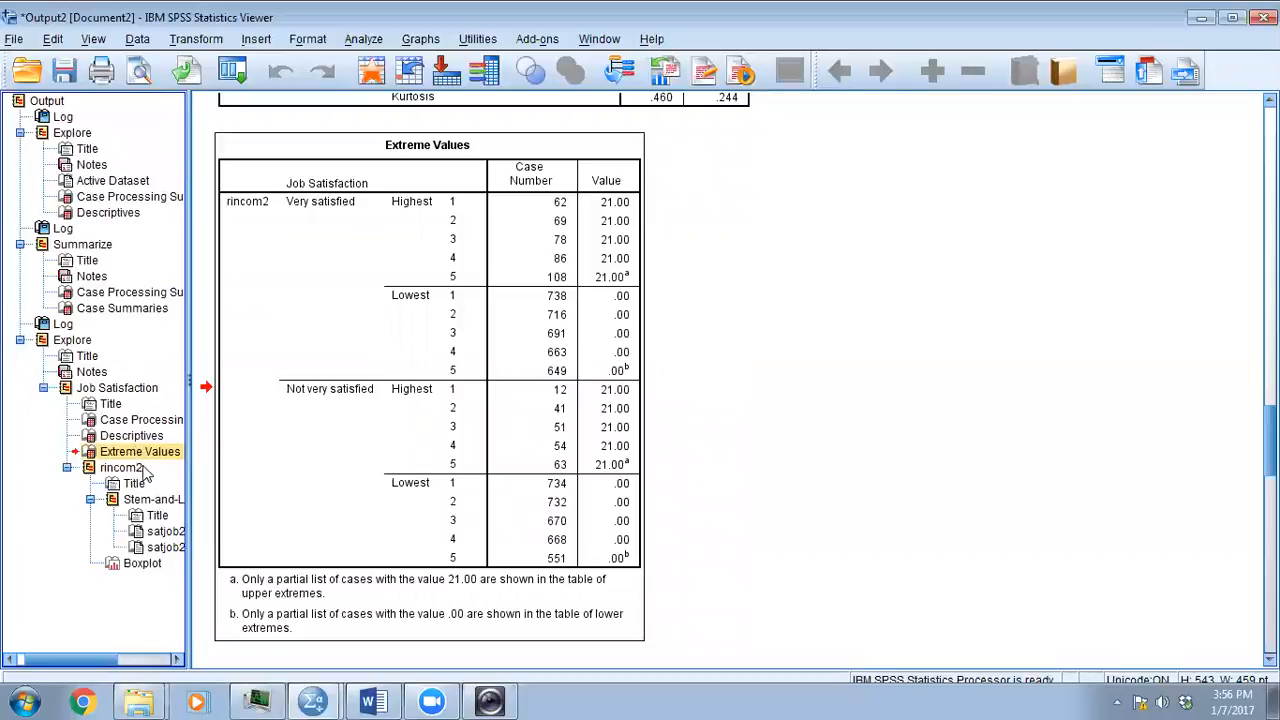
{"action": "left_click_drag", "start_coordinate": [190, 515], "coordinate": [258, 528]}
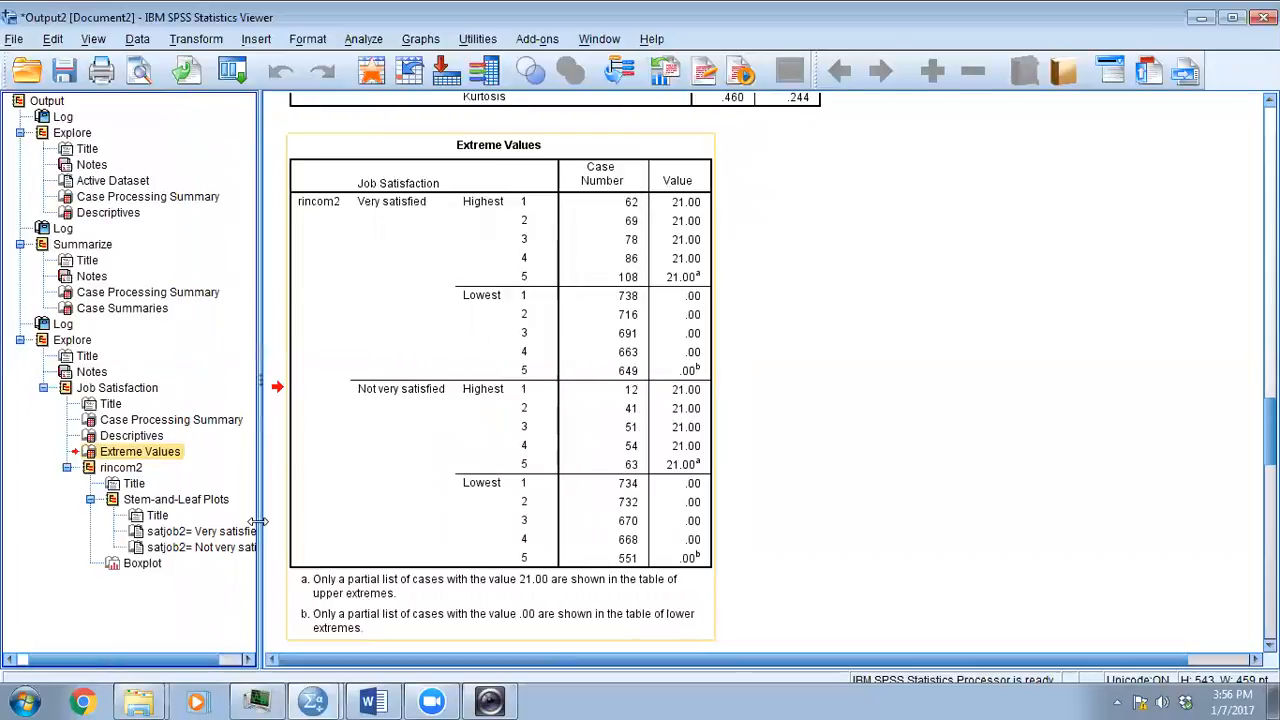
{"action": "left_click", "coordinate": [142, 564]}
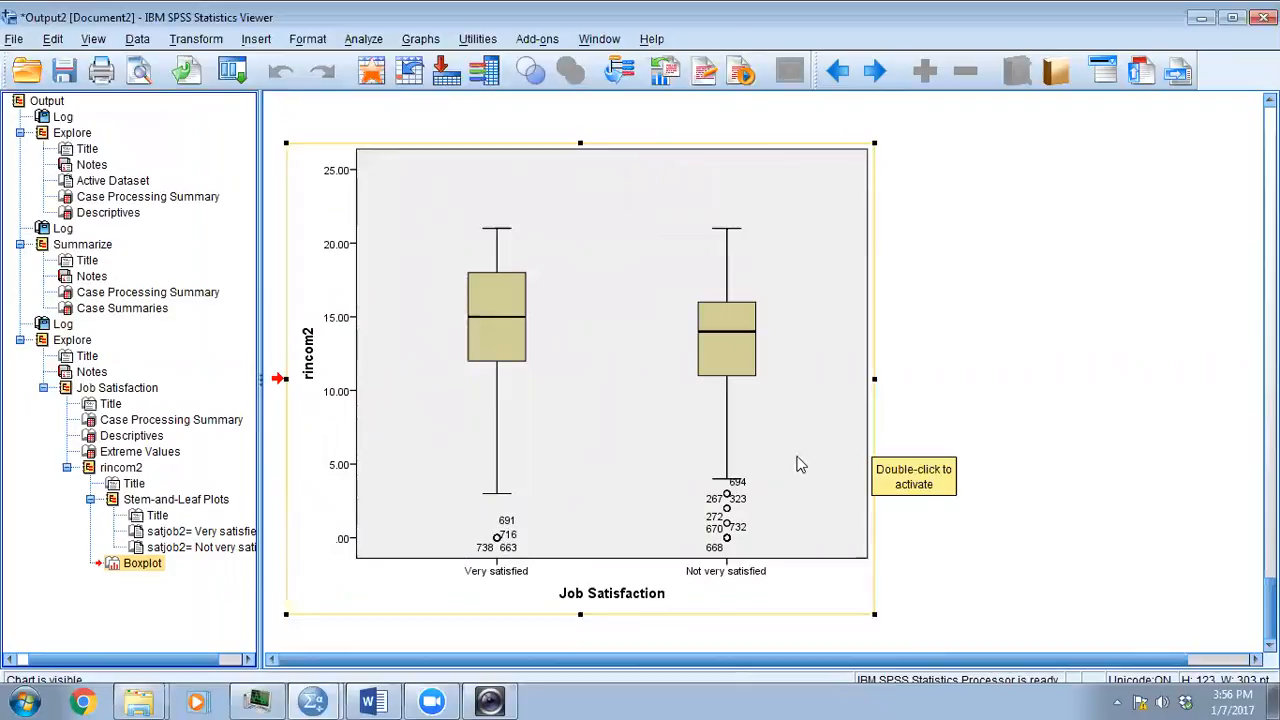
{"action": "left_click", "coordinate": [185, 534]}
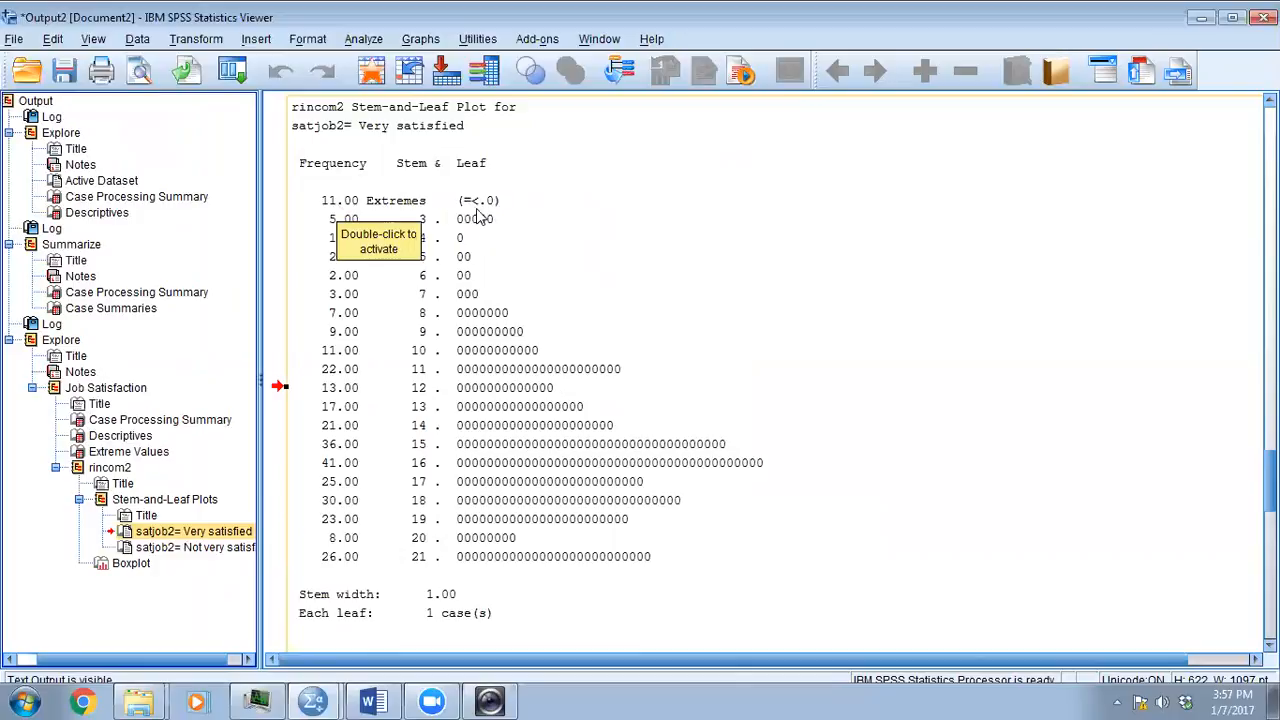
- Compare the extremes in the rincom2 stem-and-leaf plots of the Very satisfied and Not very satisfied groups
{"action": "scroll", "coordinate": [424, 428], "scroll_direction": "down", "scroll_amount": 2}
{"action": "scroll", "coordinate": [428, 428], "scroll_direction": "up", "scroll_amount": 4}
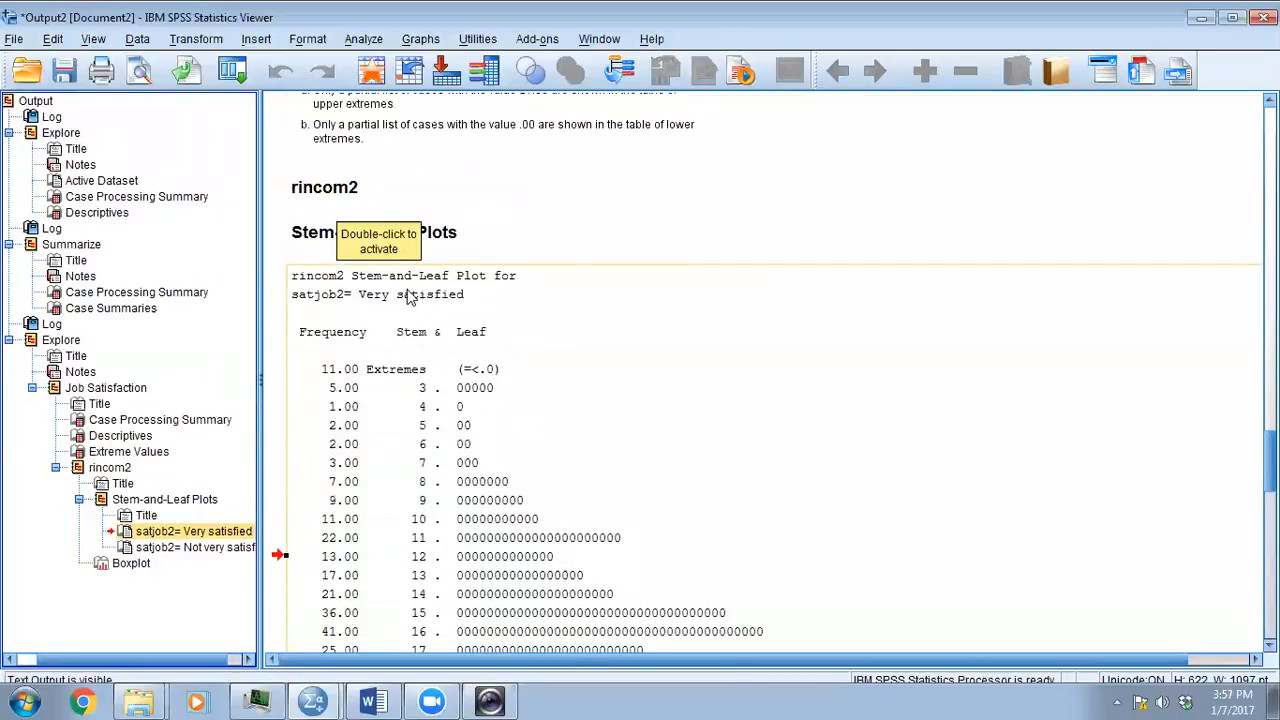
{"action": "scroll", "coordinate": [408, 297], "scroll_direction": "down", "scroll_amount": 7}
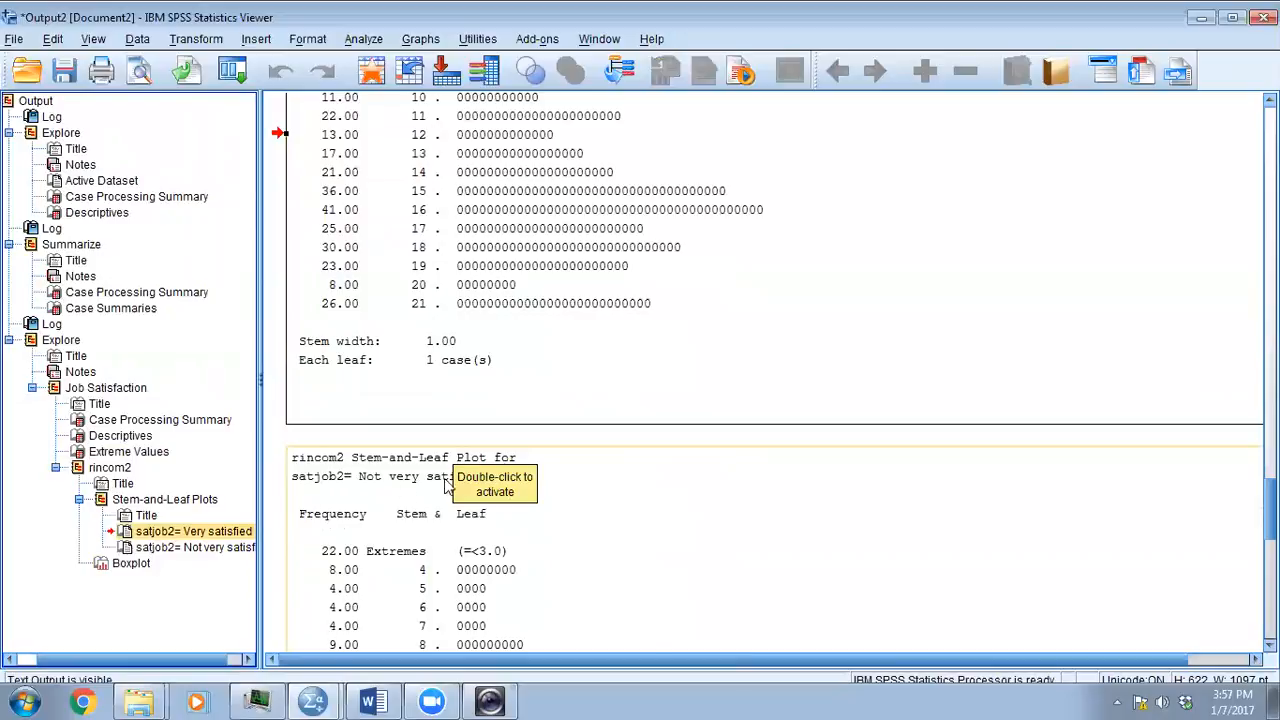
{"action": "scroll", "coordinate": [446, 483], "scroll_direction": "down", "scroll_amount": 3}
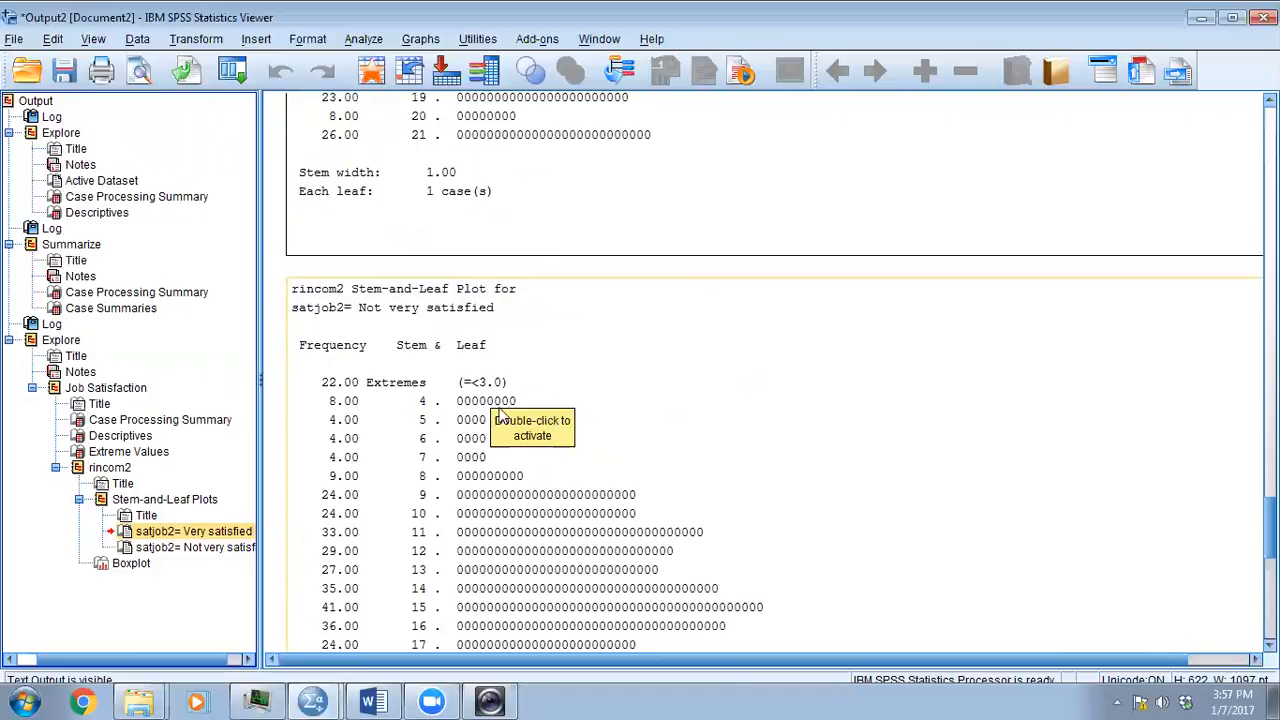
{"action": "scroll", "coordinate": [735, 390], "scroll_direction": "up", "scroll_amount": 3}
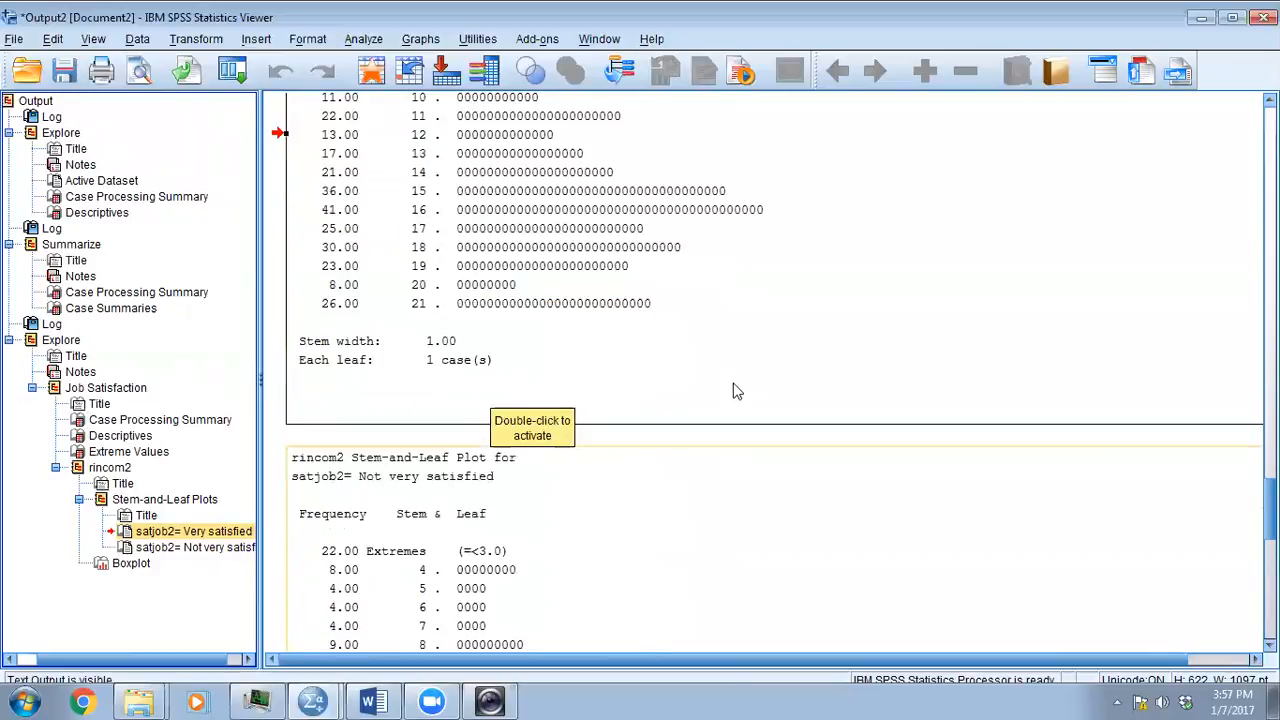
{"action": "scroll", "coordinate": [735, 390], "scroll_direction": "down", "scroll_amount": 6}
{"action": "scroll", "coordinate": [735, 390], "scroll_direction": "up", "scroll_amount": 3}
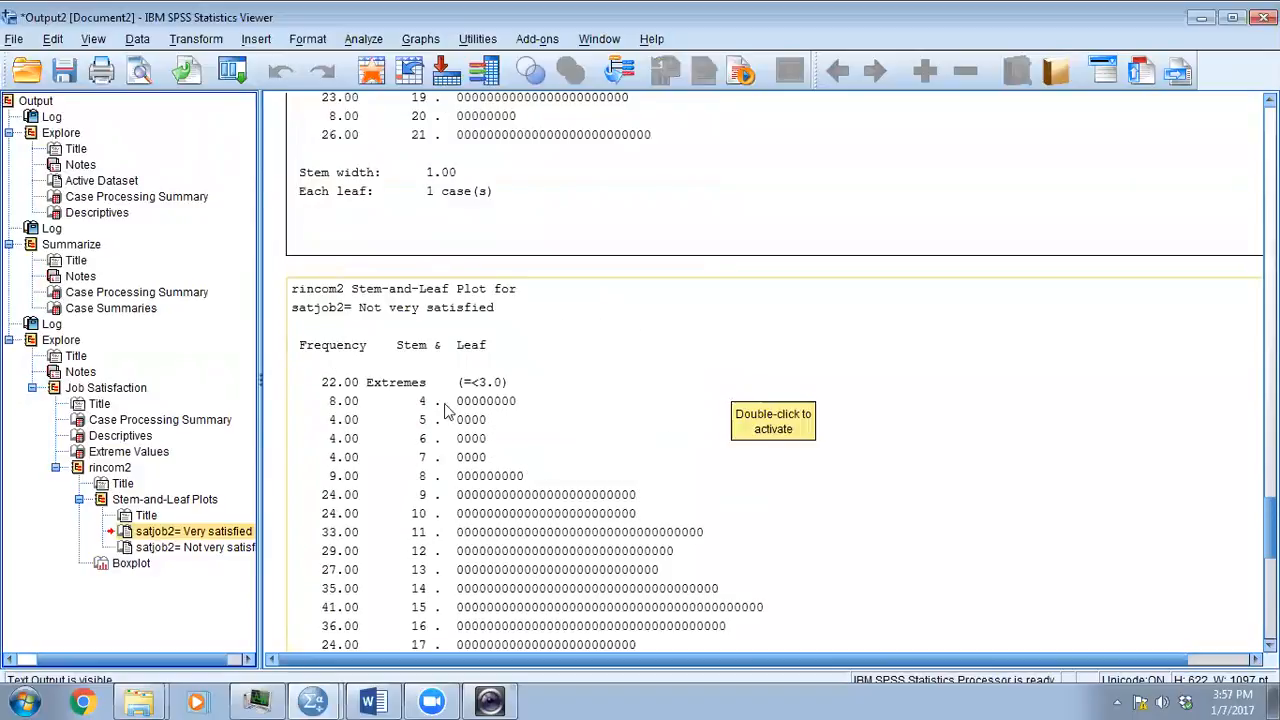
{"action": "scroll", "coordinate": [503, 360], "scroll_direction": "up", "scroll_amount": 6}
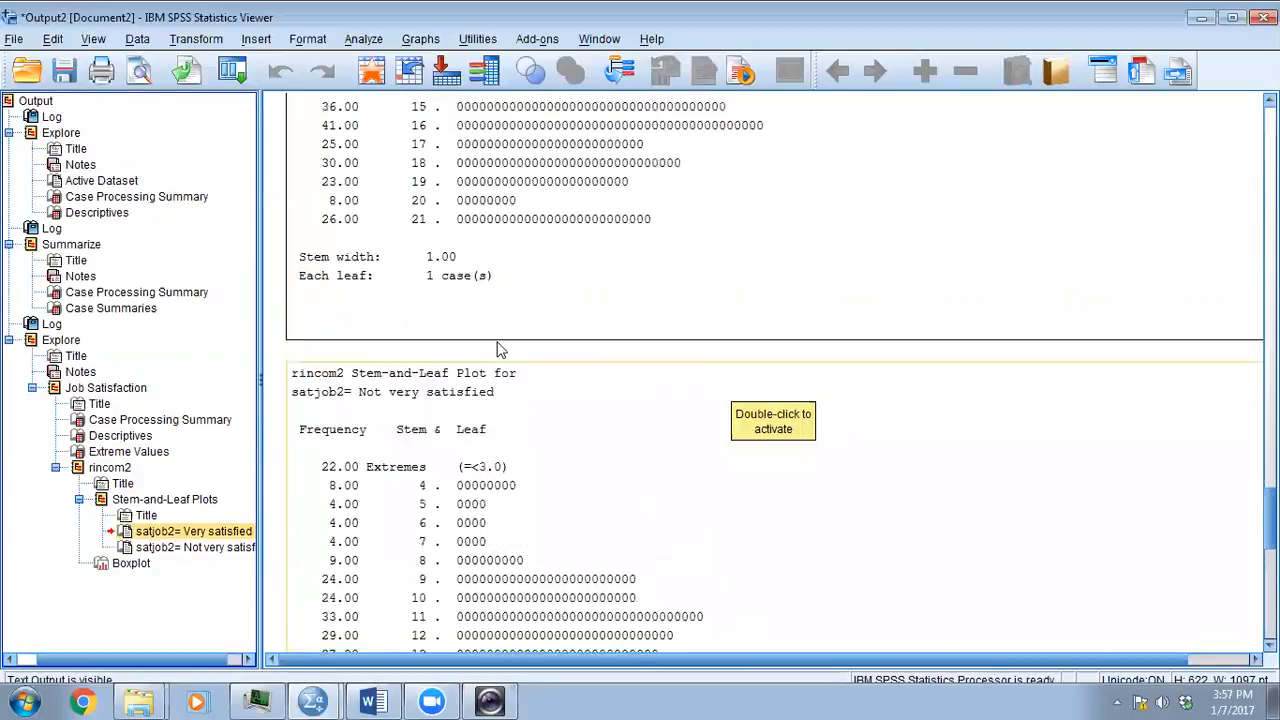
{"action": "scroll", "coordinate": [501, 218], "scroll_direction": "down", "scroll_amount": 3}
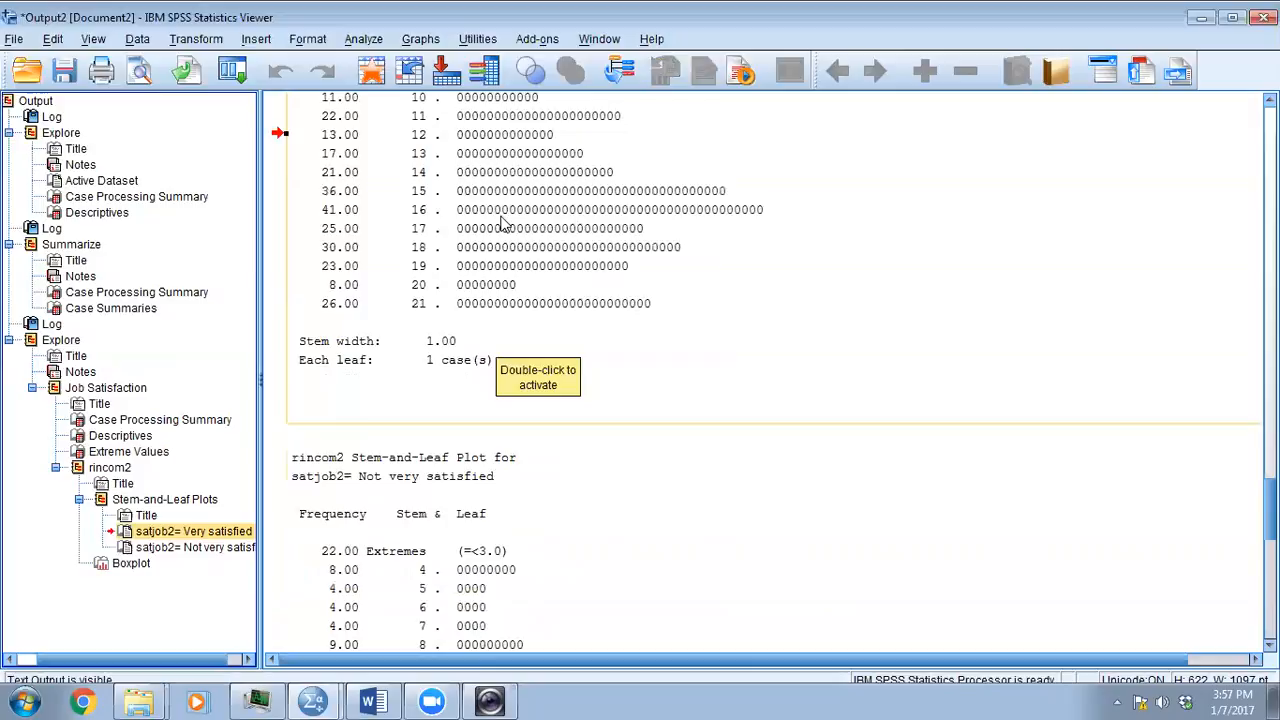
{"action": "scroll", "coordinate": [503, 224], "scroll_direction": "up", "scroll_amount": 2}
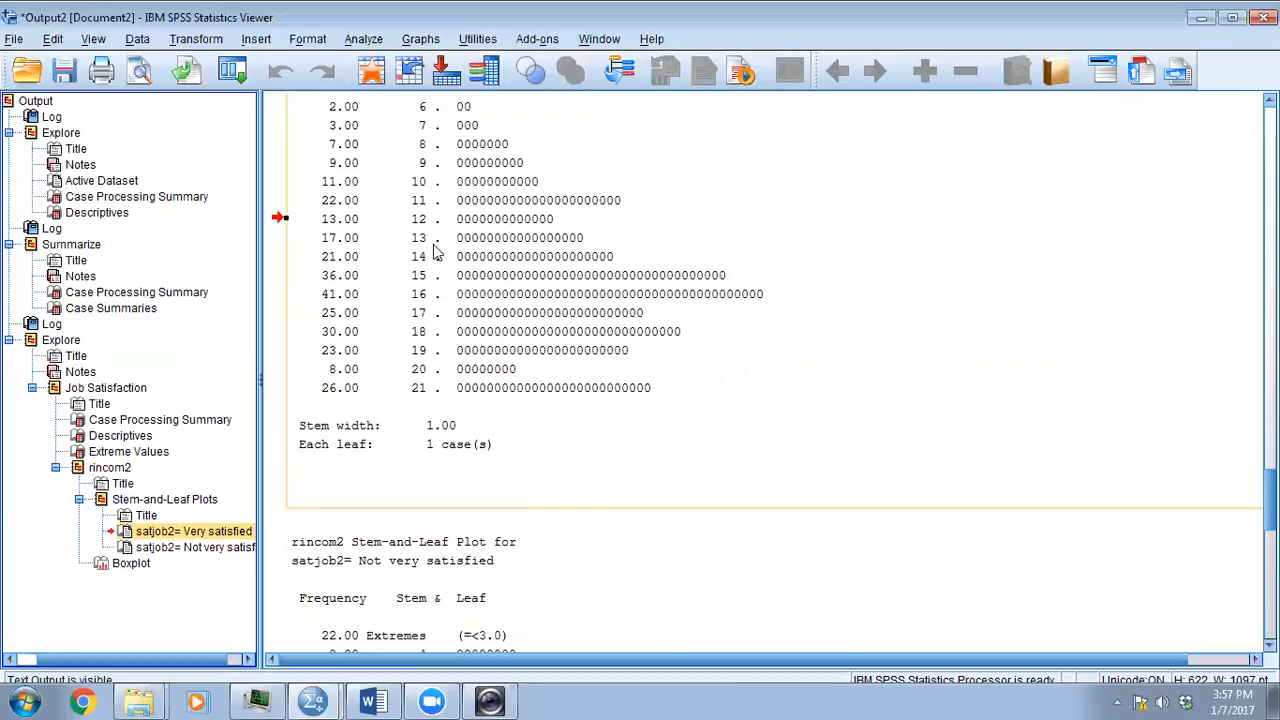
{"action": "scroll", "coordinate": [470, 300], "scroll_direction": "up", "scroll_amount": 2}
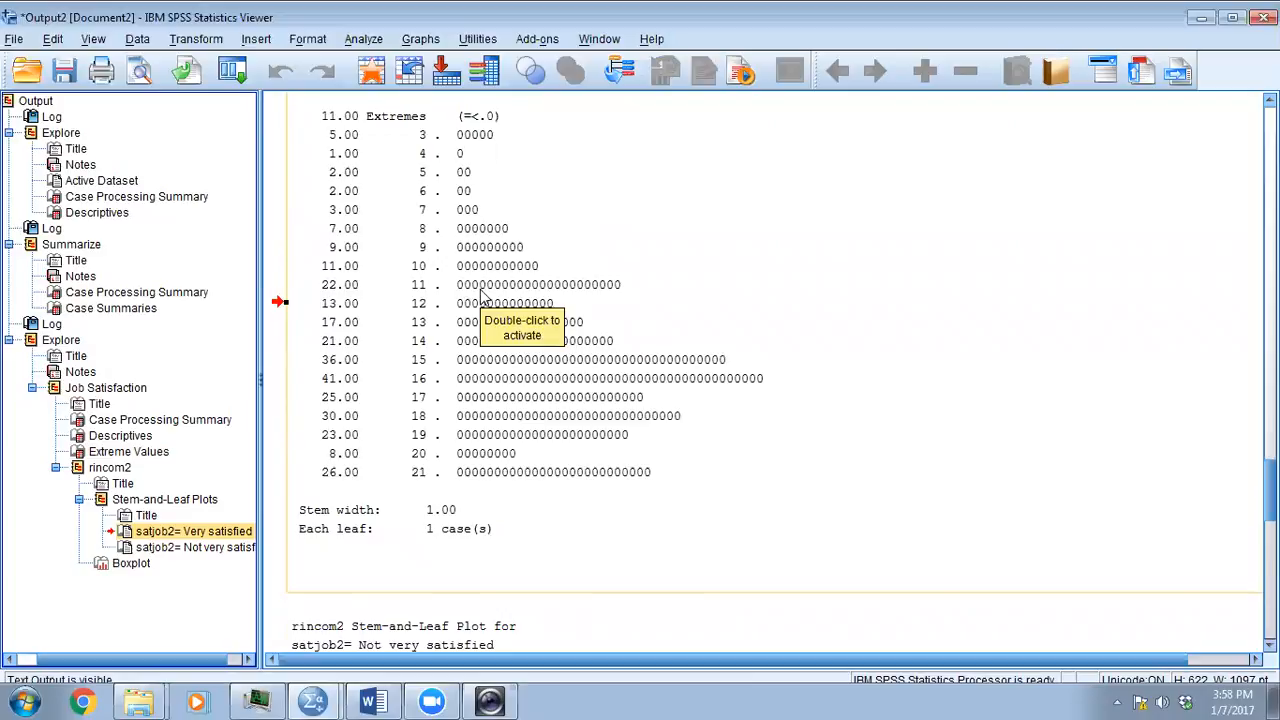
{"action": "scroll", "coordinate": [480, 293], "scroll_direction": "up", "scroll_amount": 2}
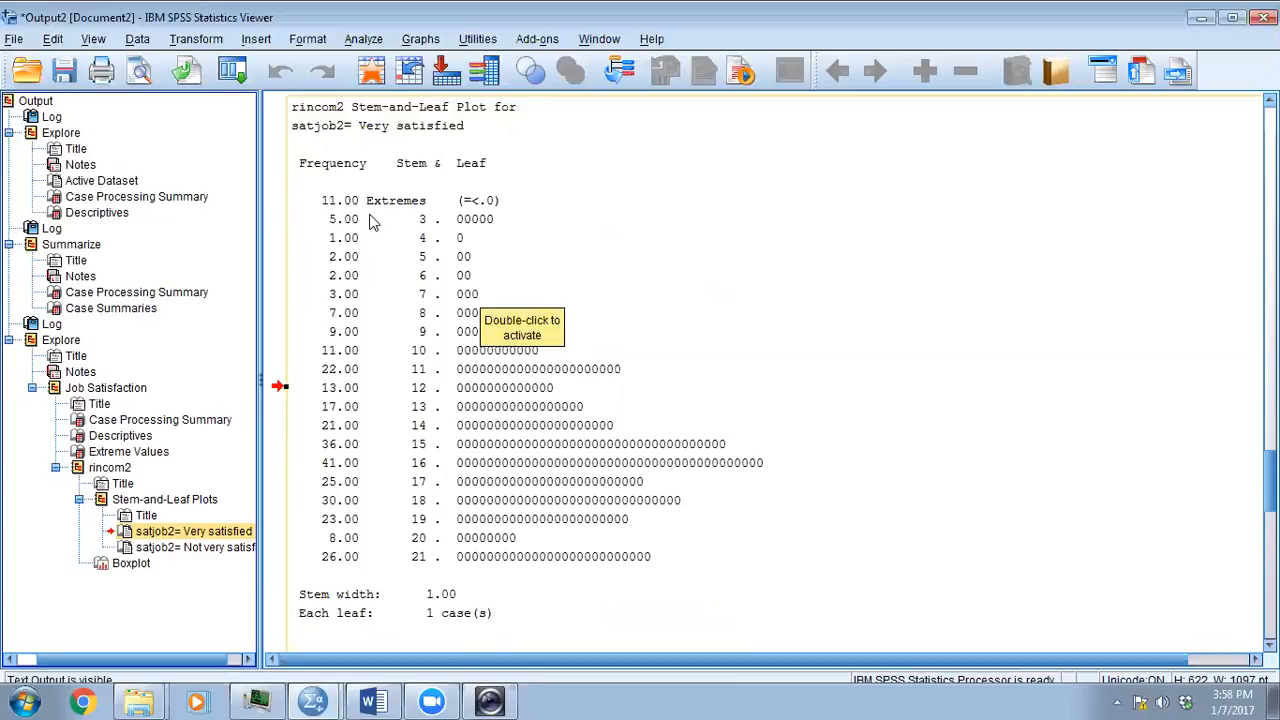
{"action": "scroll", "coordinate": [505, 220], "scroll_direction": "down", "scroll_amount": 7}
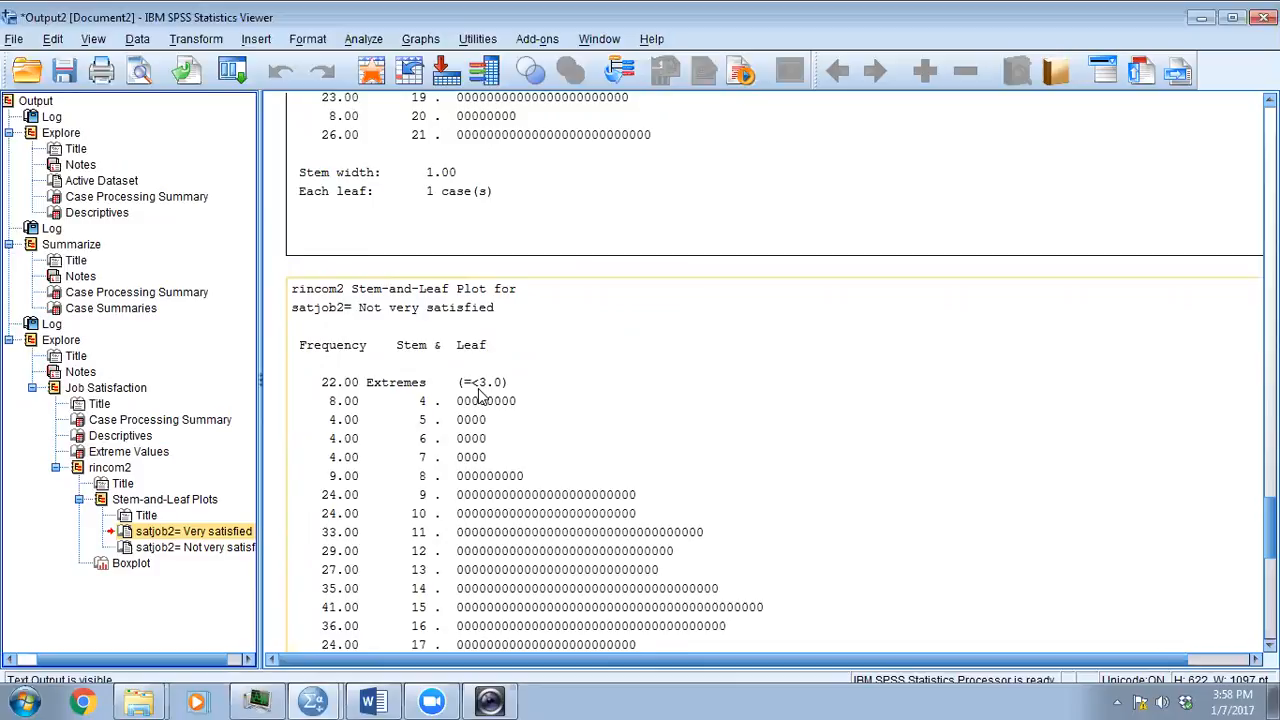
{"action": "scroll", "coordinate": [480, 395], "scroll_direction": "up", "scroll_amount": 2}
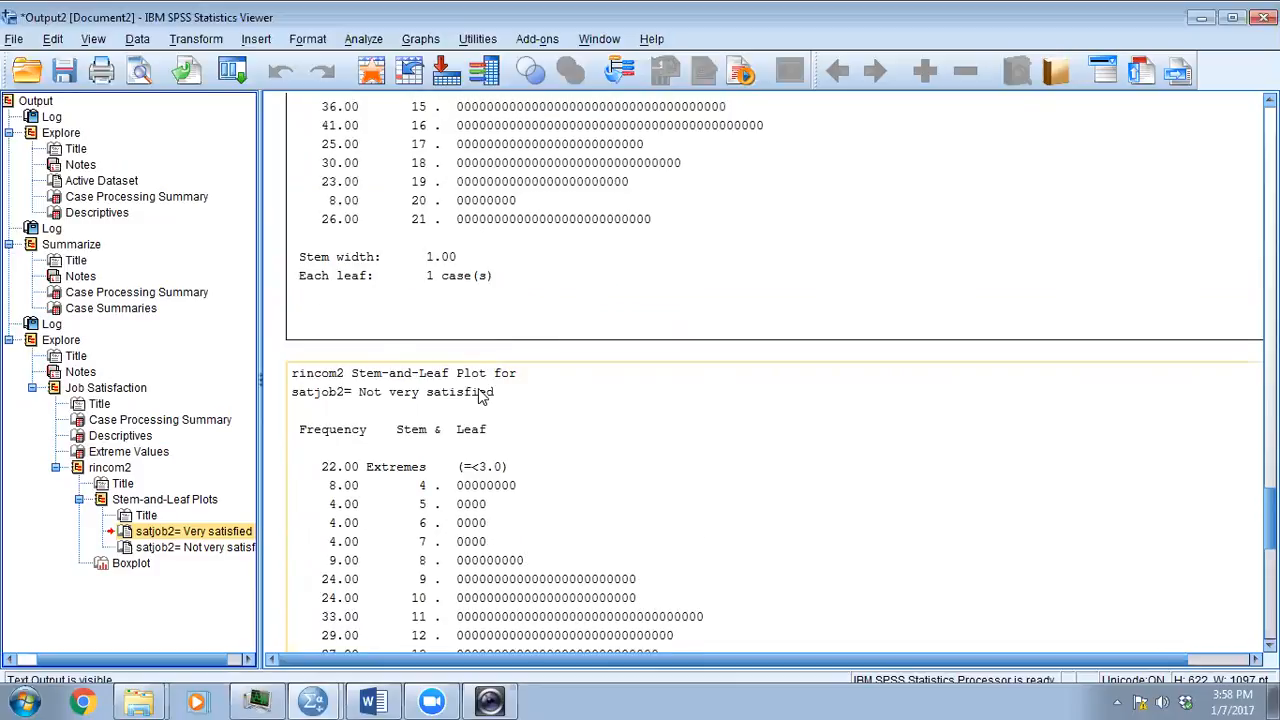
{"action": "scroll", "coordinate": [480, 395], "scroll_direction": "up", "scroll_amount": 6}
{"action": "scroll", "coordinate": [480, 397], "scroll_direction": "up", "scroll_amount": 6}
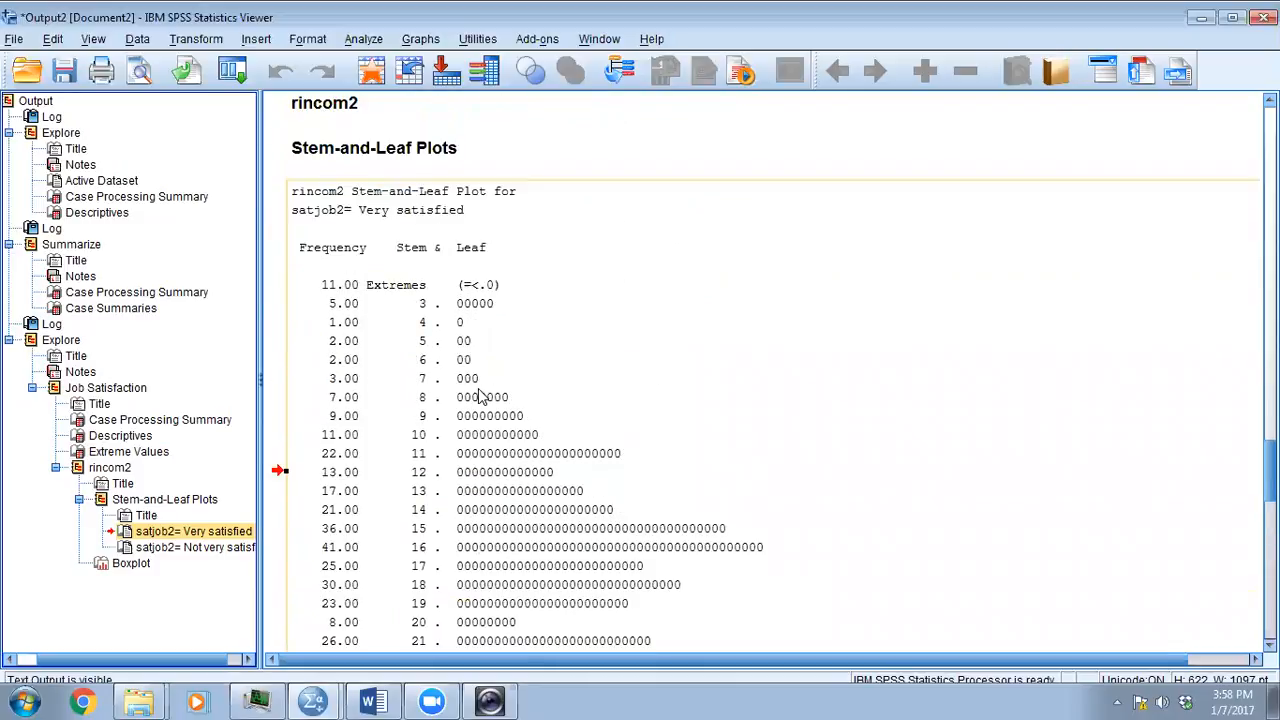
{"action": "scroll", "coordinate": [480, 395], "scroll_direction": "down", "scroll_amount": 12}
{"action": "scroll", "coordinate": [479, 392], "scroll_direction": "up", "scroll_amount": 2}
{"action": "scroll", "coordinate": [479, 392], "scroll_direction": "down", "scroll_amount": 4}
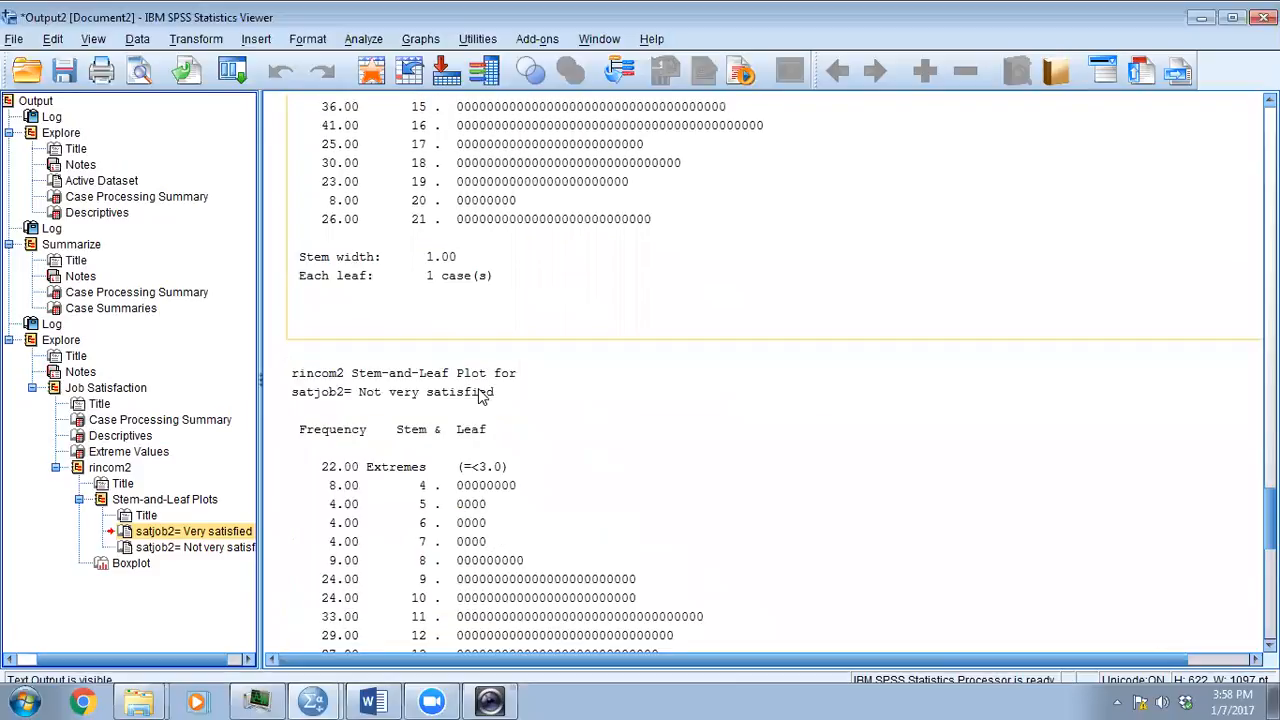
{"action": "scroll", "coordinate": [432, 395], "scroll_direction": "down", "scroll_amount": 2}
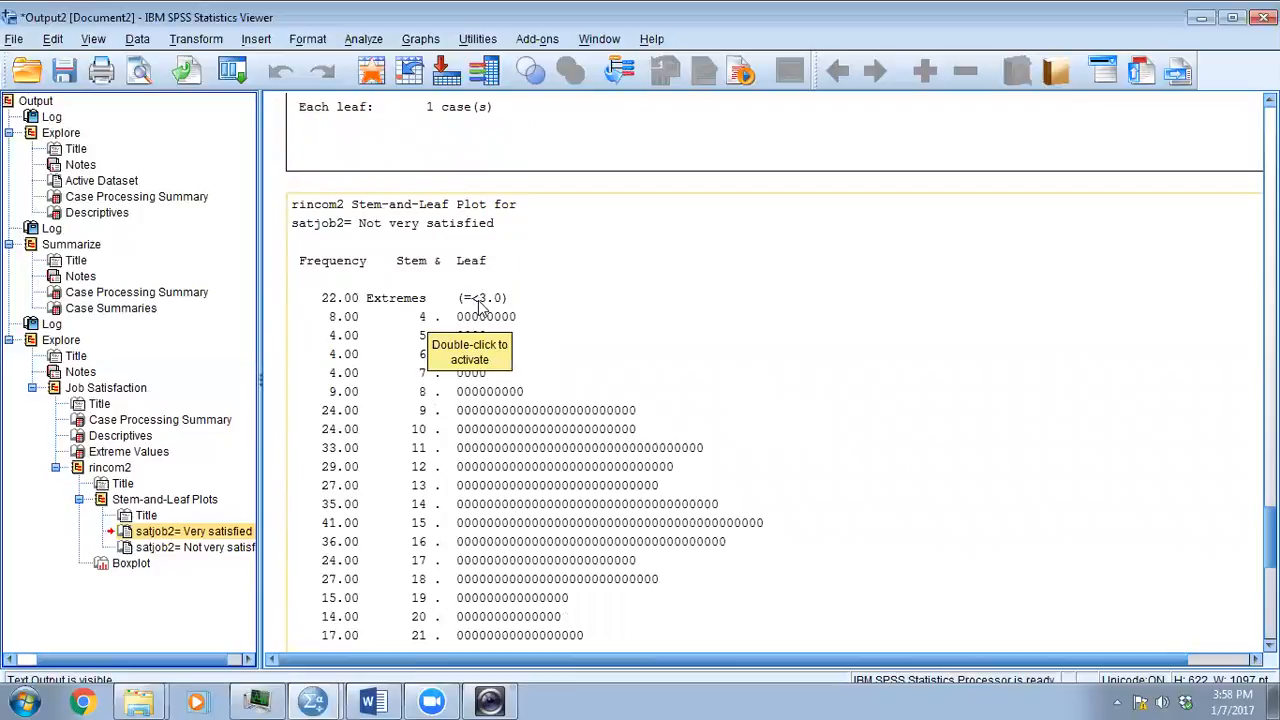
{"action": "scroll", "coordinate": [479, 305], "scroll_direction": "up", "scroll_amount": 2}
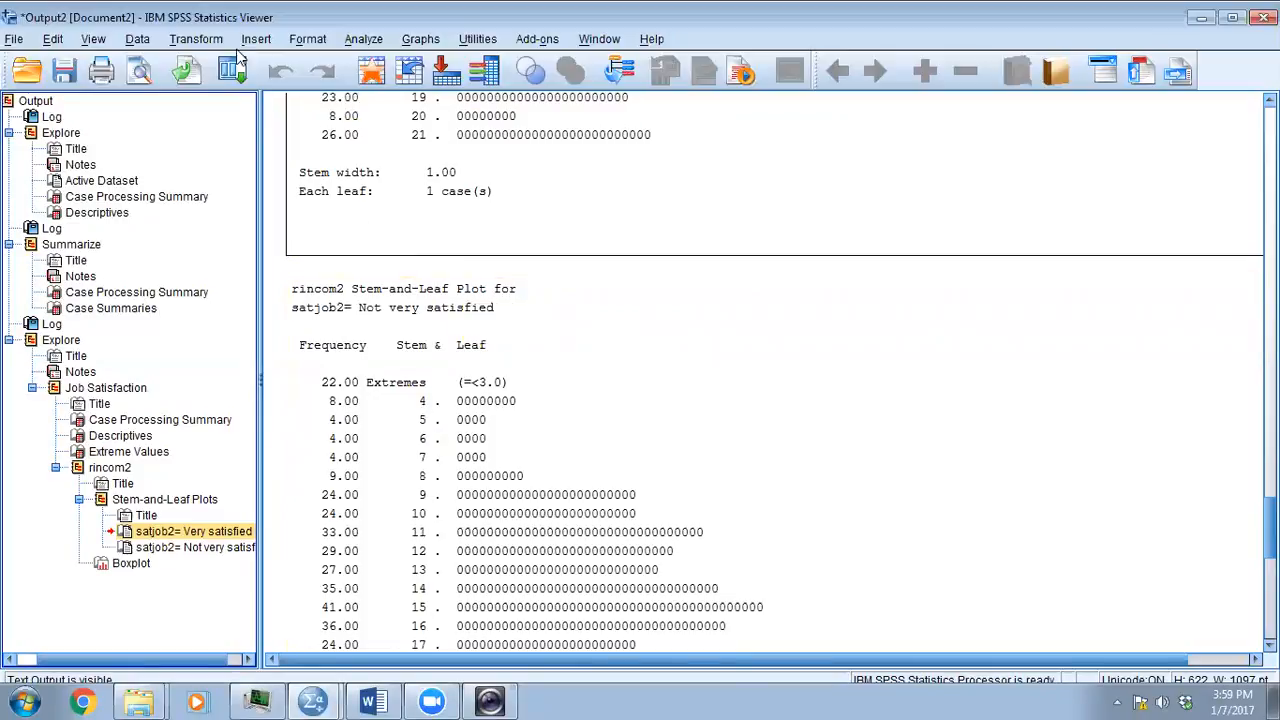
- Start a Recode into Different Variables and remove the existing rincom91 to rincom2 entry
{"action": "left_click", "coordinate": [190, 40]}
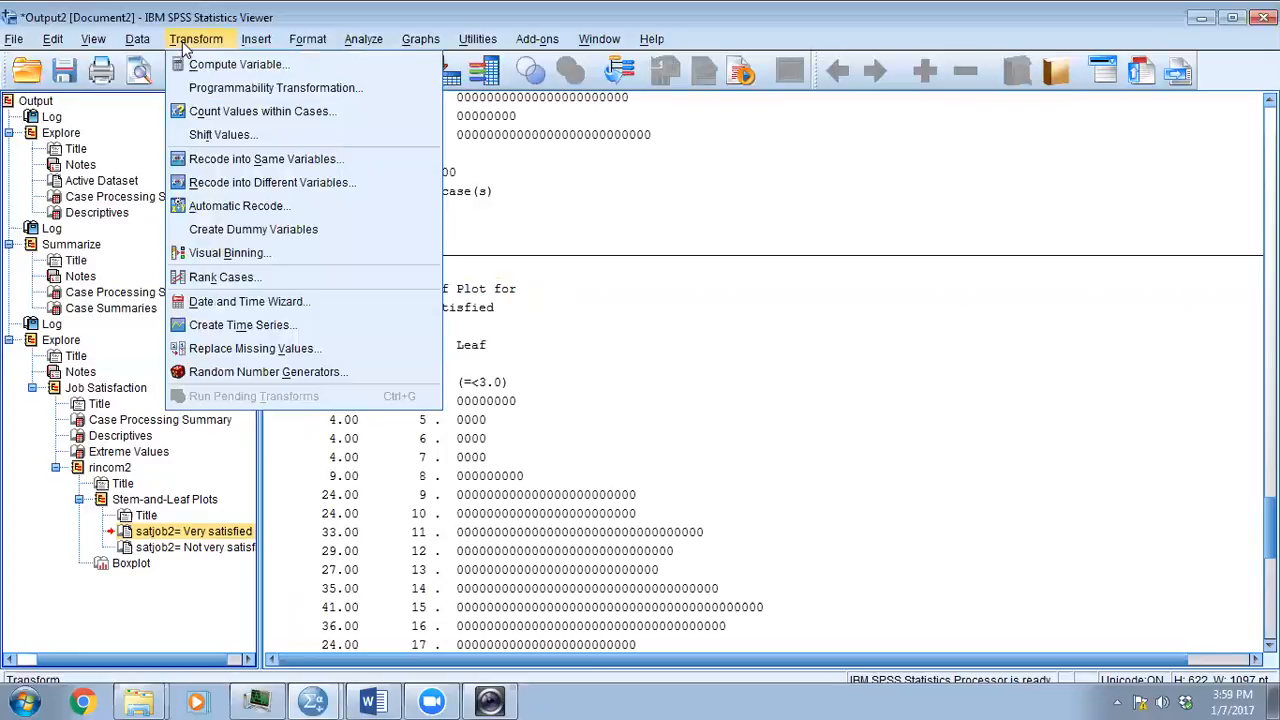
{"action": "left_click", "coordinate": [207, 186]}
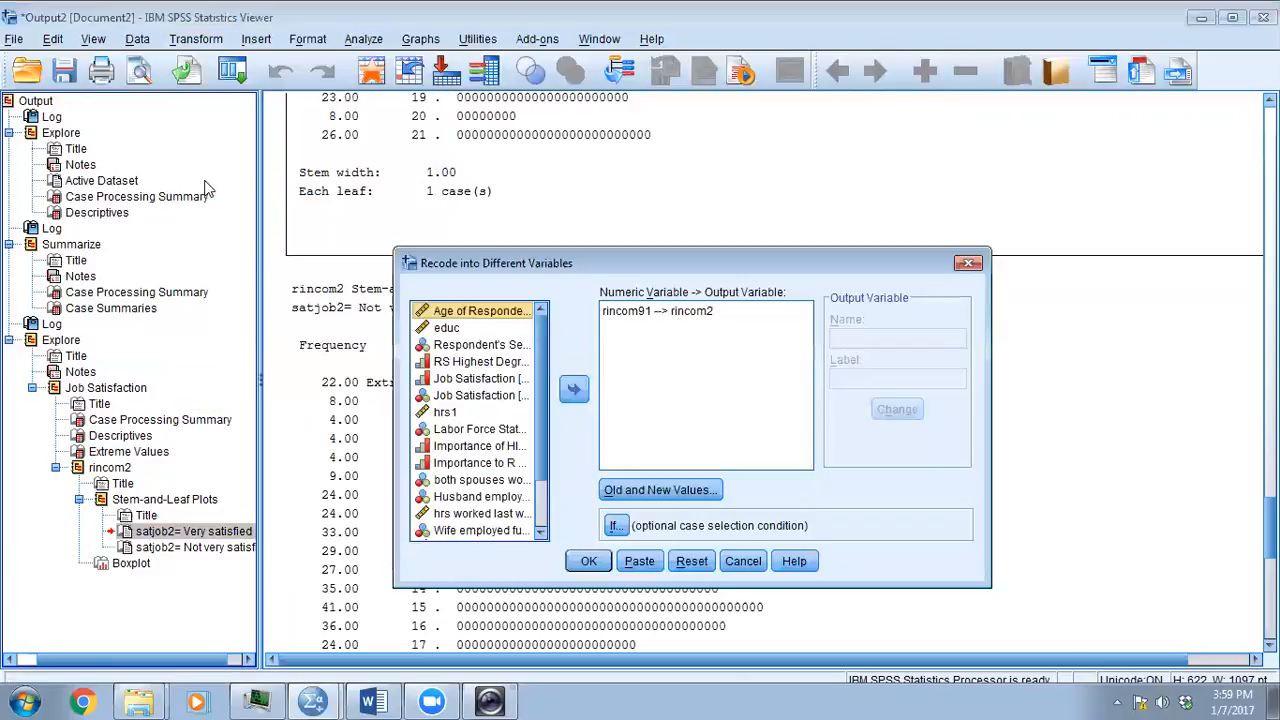
{"action": "left_click", "coordinate": [634, 312]}
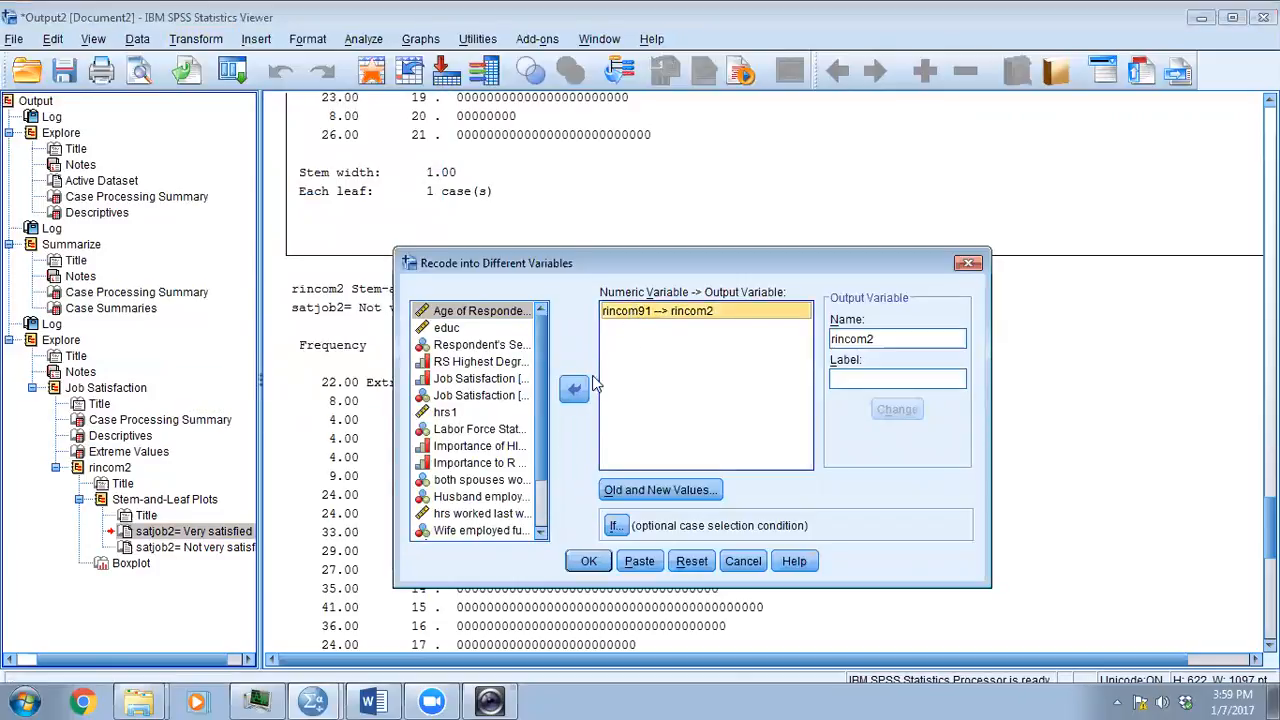
{"action": "left_click", "coordinate": [574, 389]}
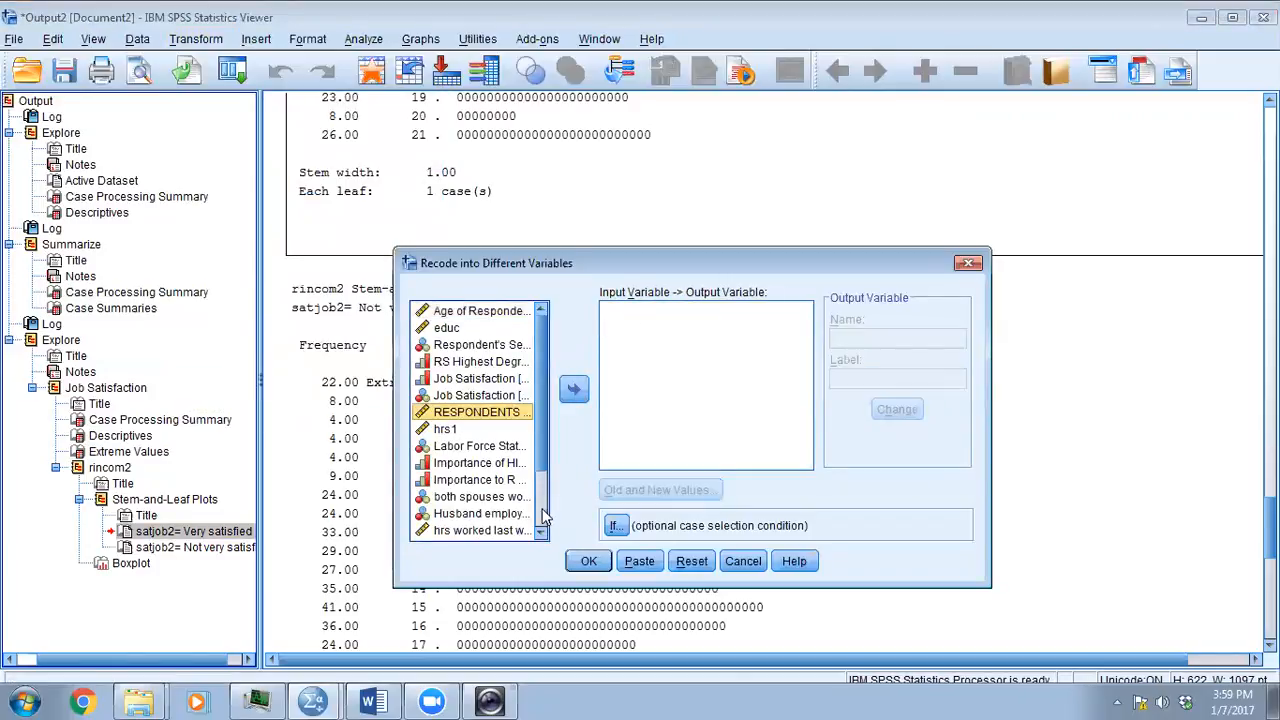
- Add rincom2 as the variable to recode and assign it the output variable name rincom3
{"action": "scroll", "coordinate": [545, 515], "scroll_direction": "down", "scroll_amount": 2}
{"action": "left_click", "coordinate": [505, 532]}
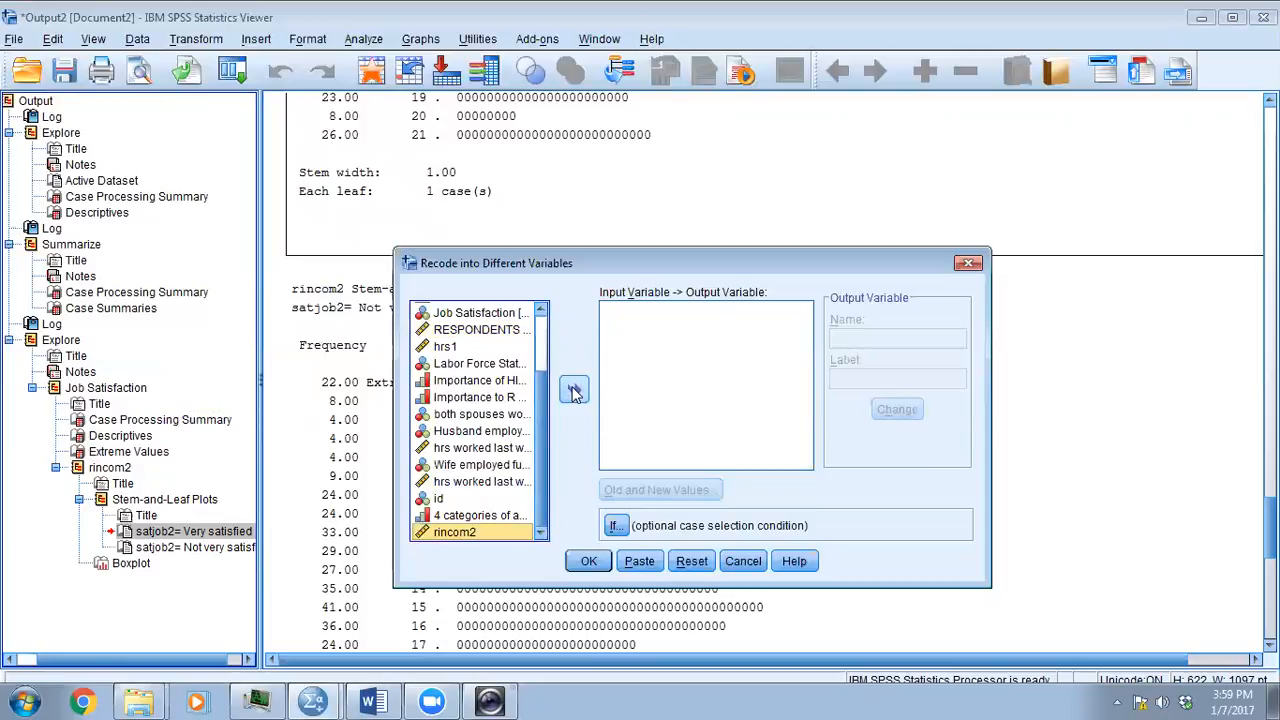
{"action": "left_click", "coordinate": [574, 392]}
{"action": "left_click", "coordinate": [845, 338]}
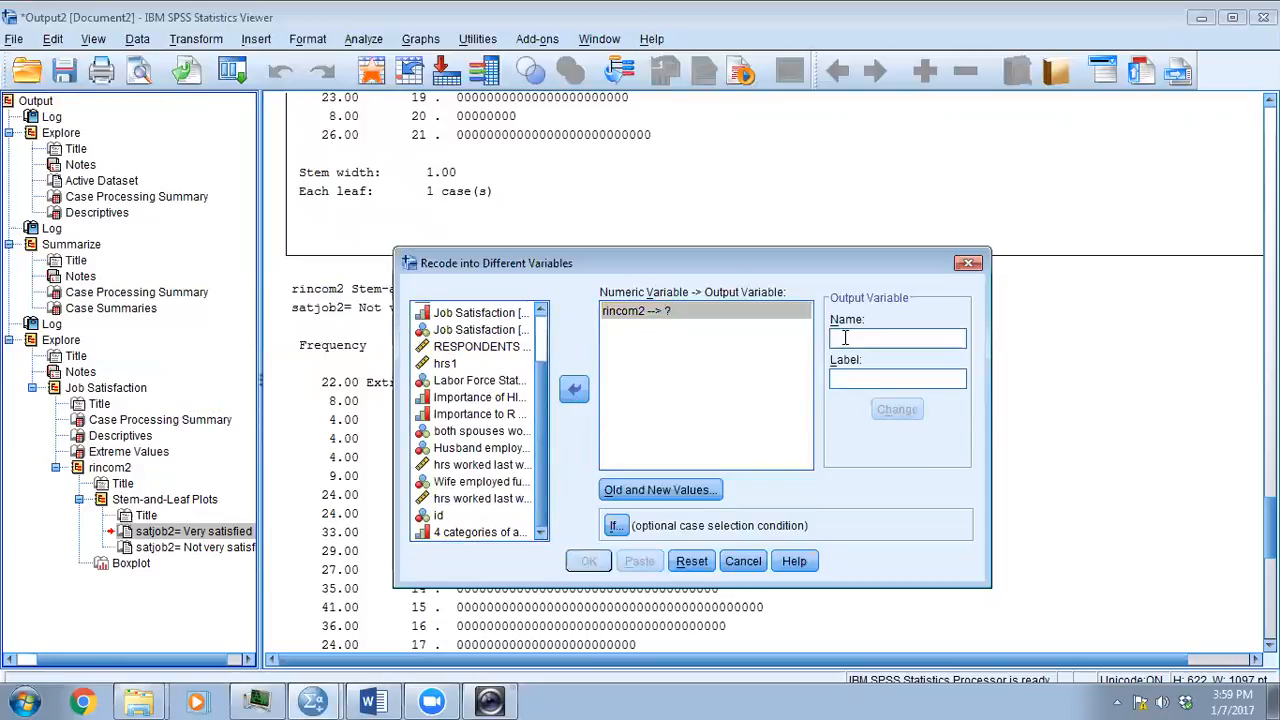
{"action": "type", "text": "rincom3"}
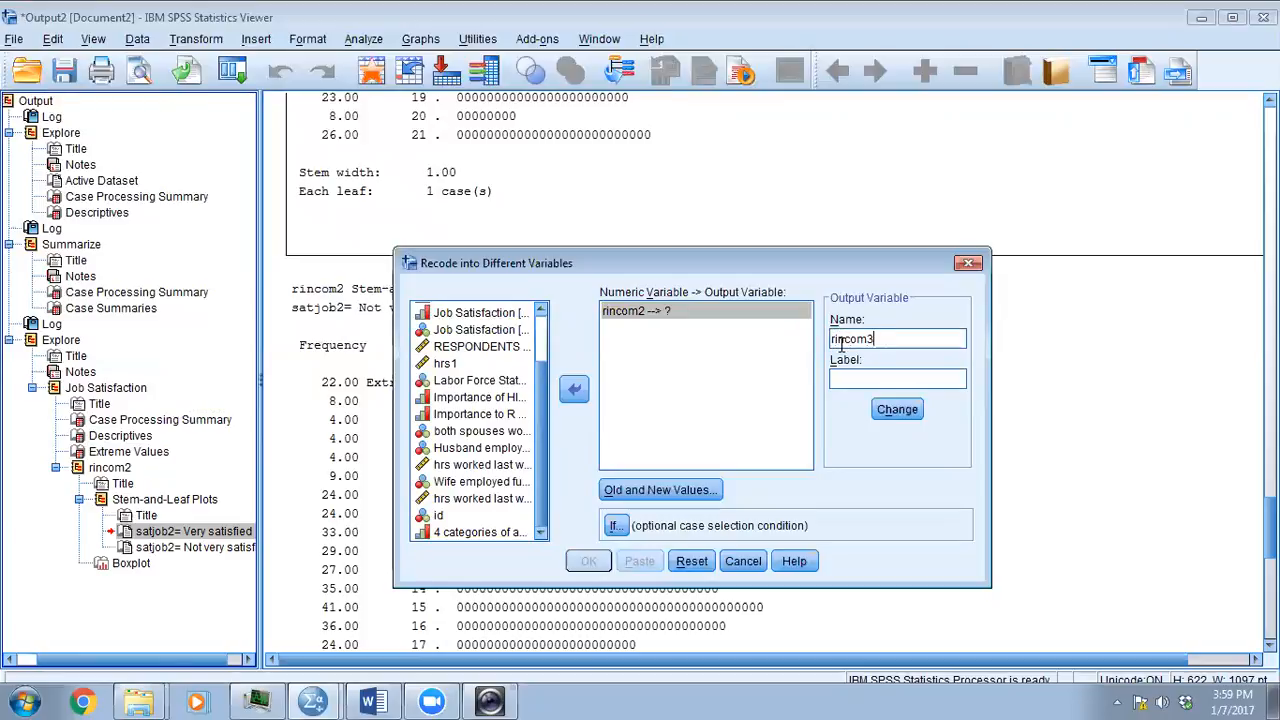
{"action": "left_click", "coordinate": [890, 409]}
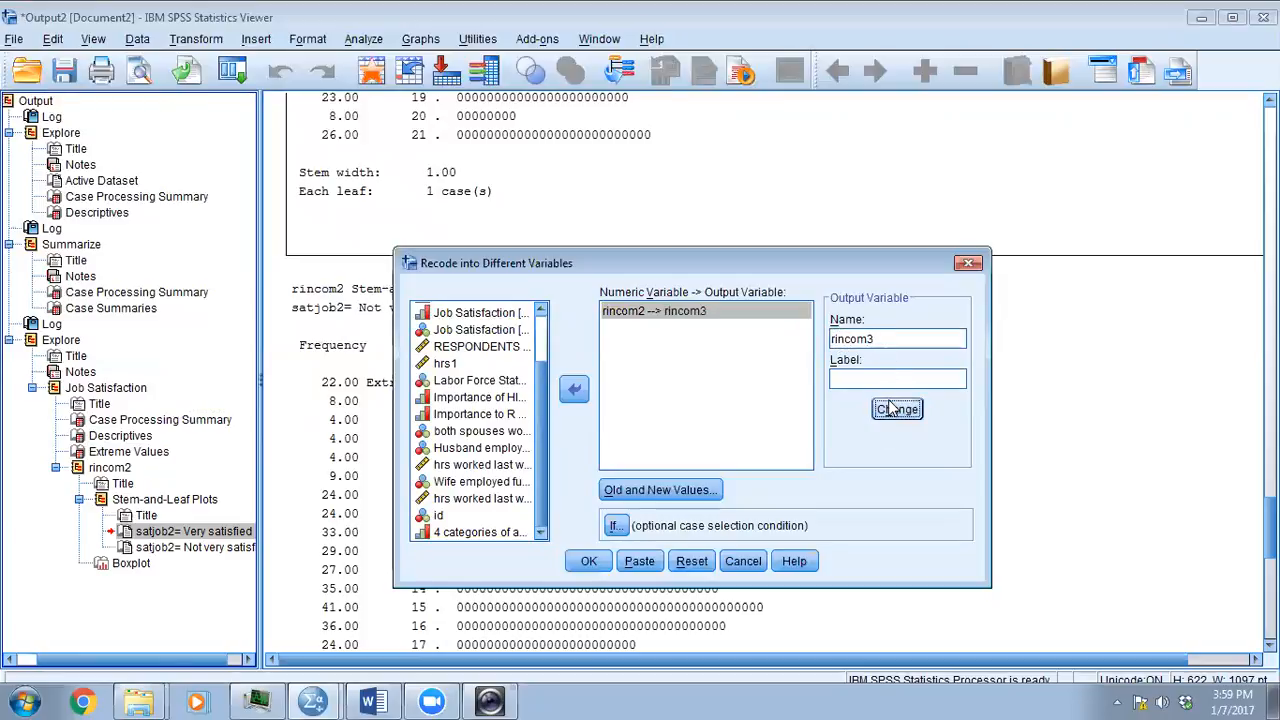
- Remove the 22 thru Highest system-missing rule from the old and new values of the recode
{"action": "left_click", "coordinate": [708, 490]}
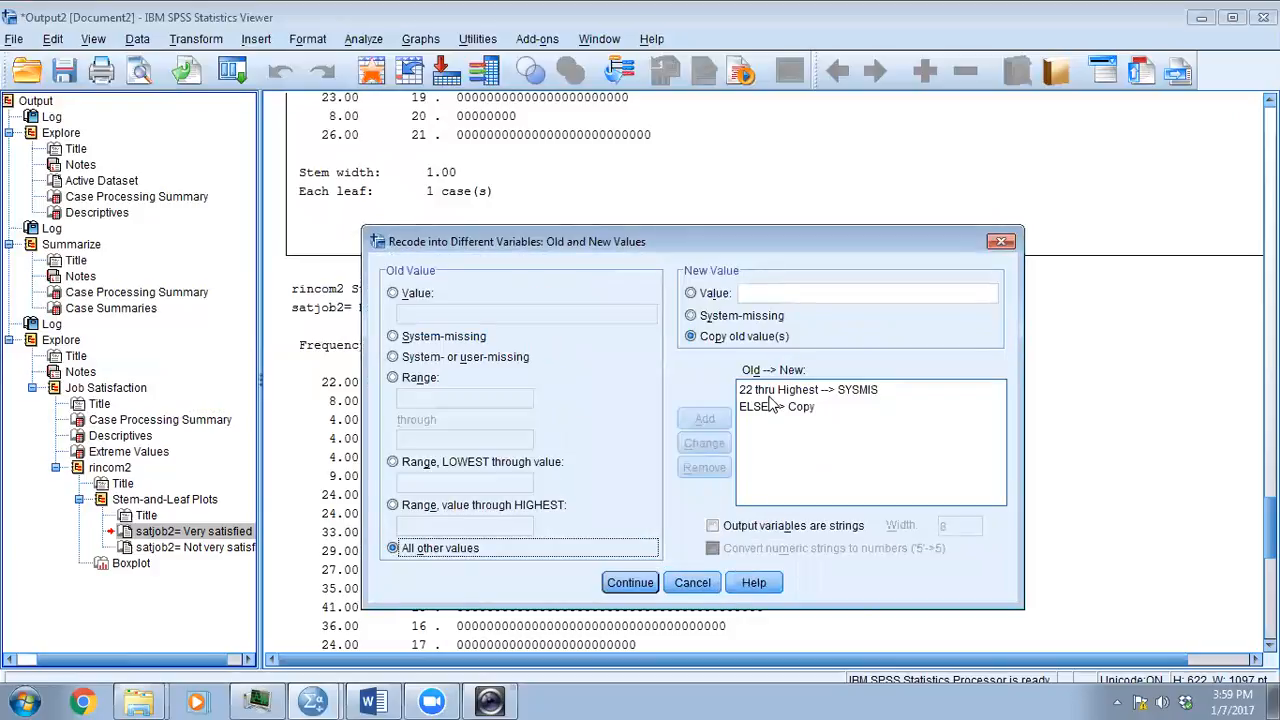
{"action": "left_click", "coordinate": [772, 392]}
{"action": "left_click", "coordinate": [700, 470]}
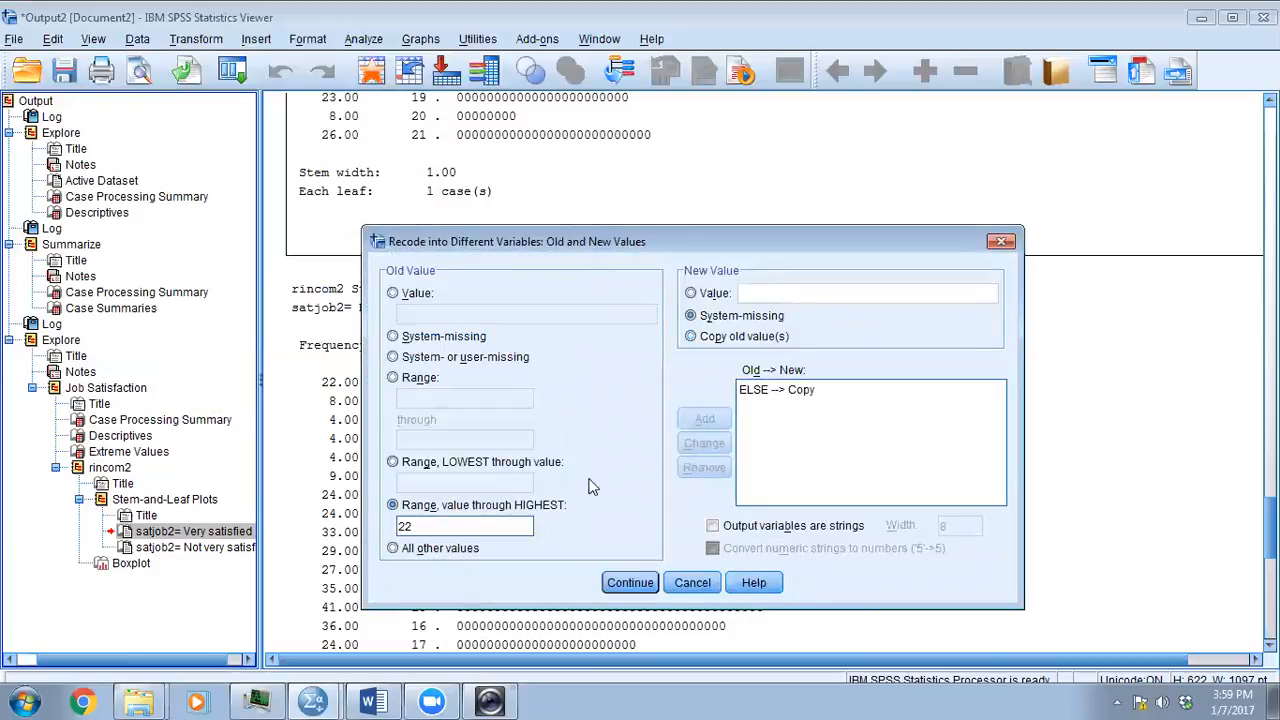
- Add a rule recoding the range lowest through 3 to the value 4, keep ELSE as Copy, and run the recode
{"action": "left_click", "coordinate": [393, 463]}
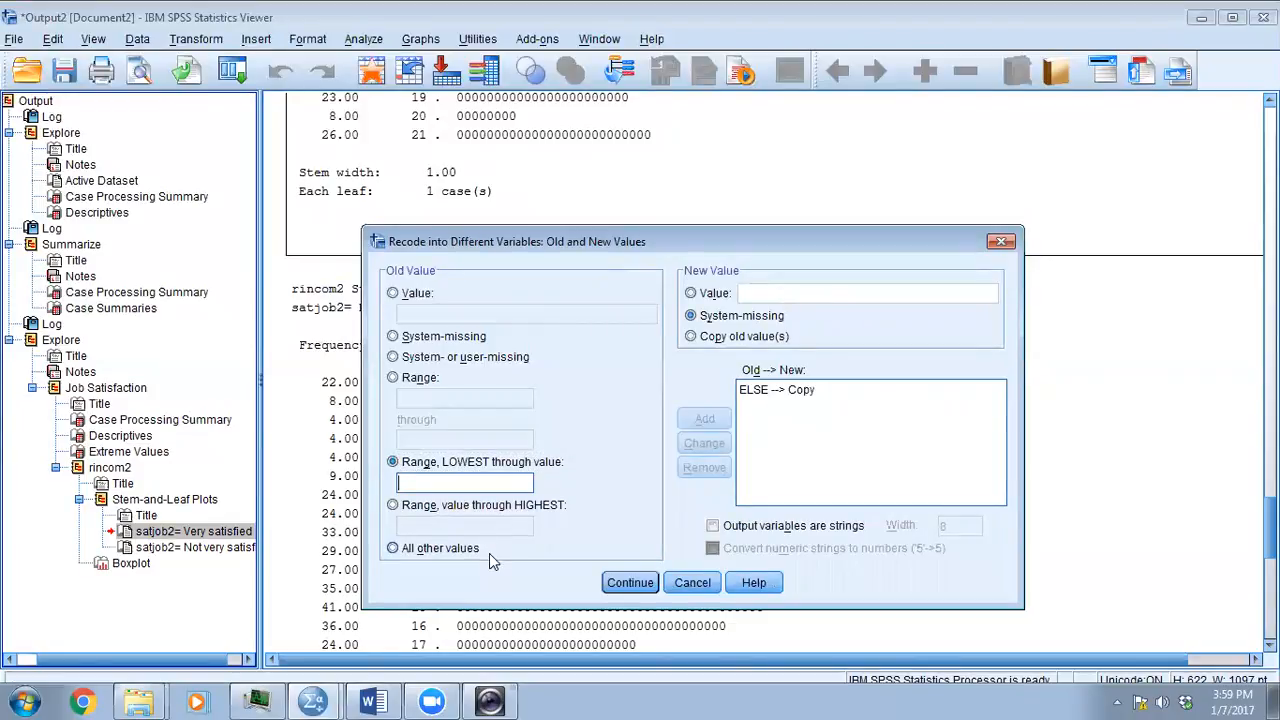
{"action": "type", "text": "3"}
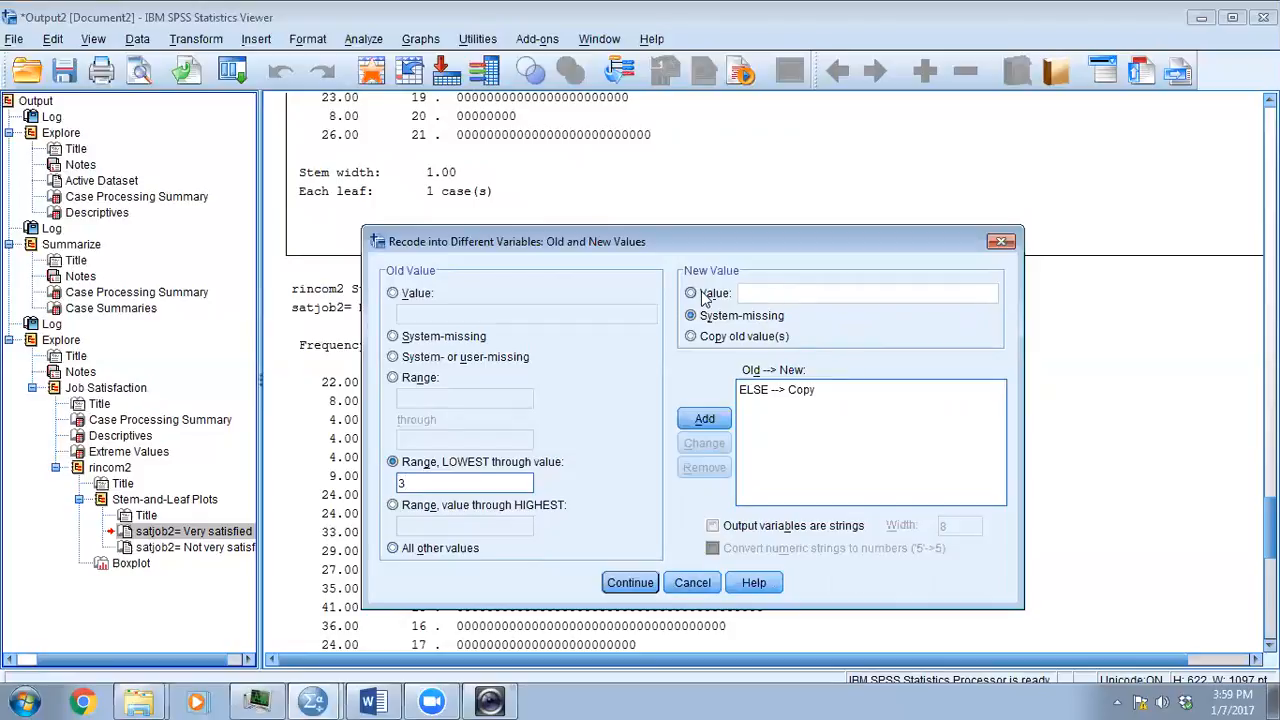
{"action": "left_click", "coordinate": [770, 294]}
{"action": "type", "text": "4"}
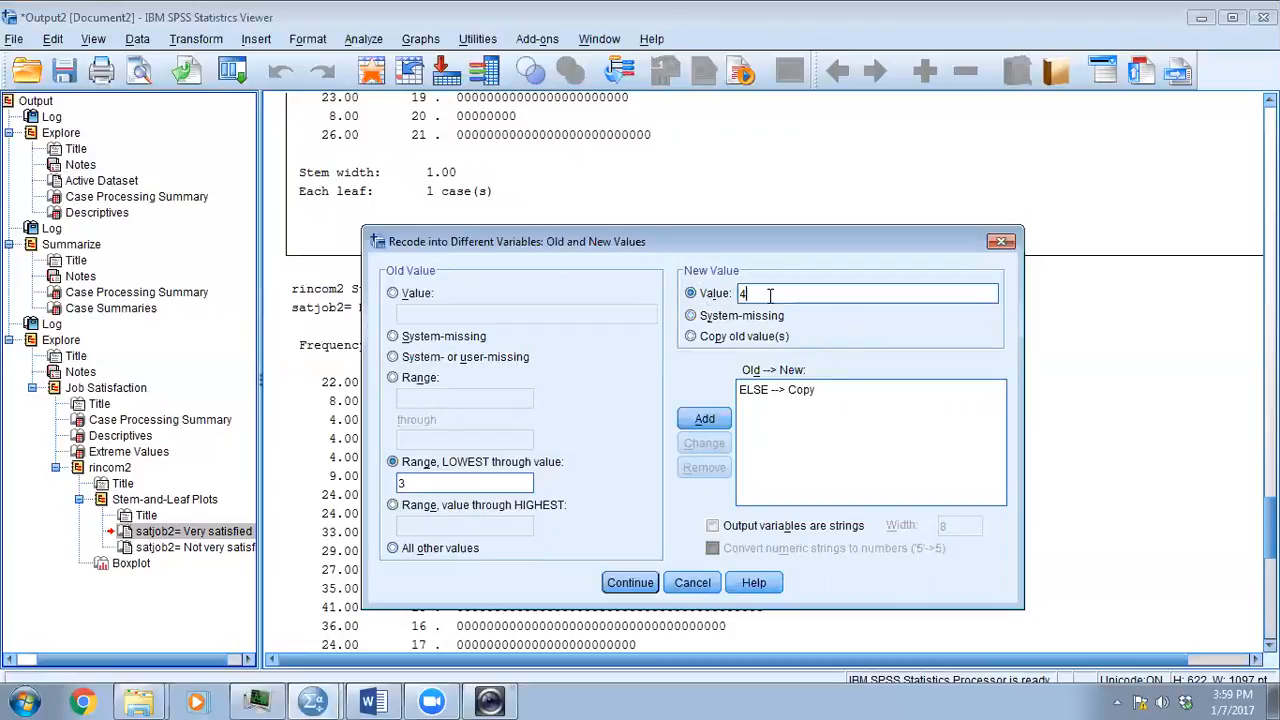
{"action": "left_click", "coordinate": [704, 418]}
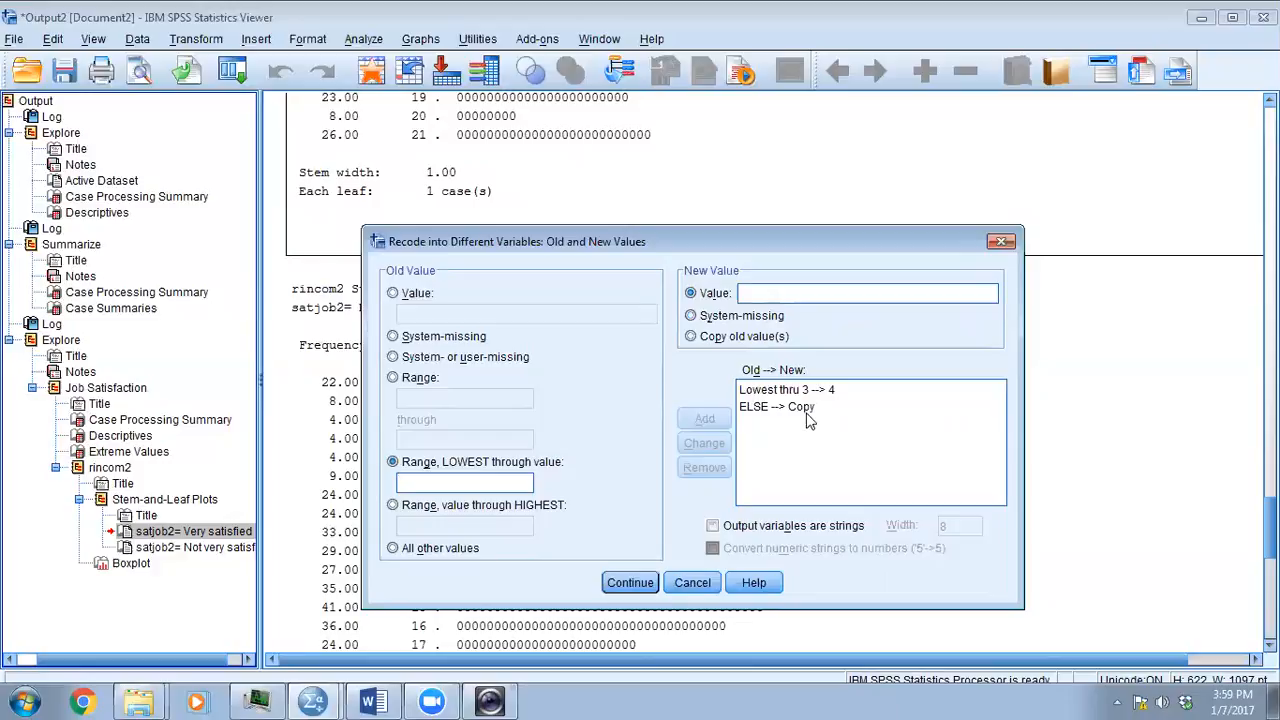
{"action": "left_click", "coordinate": [629, 592]}
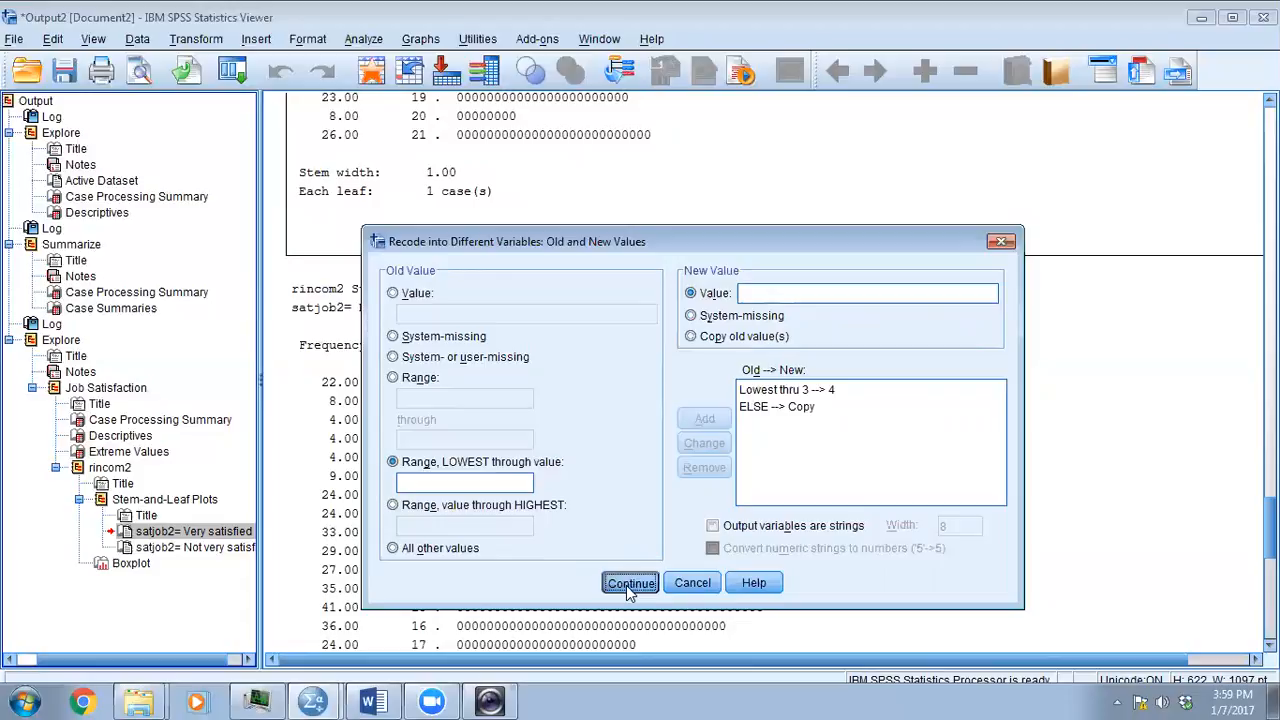
{"action": "left_click", "coordinate": [629, 590]}
{"action": "left_click", "coordinate": [588, 564]}
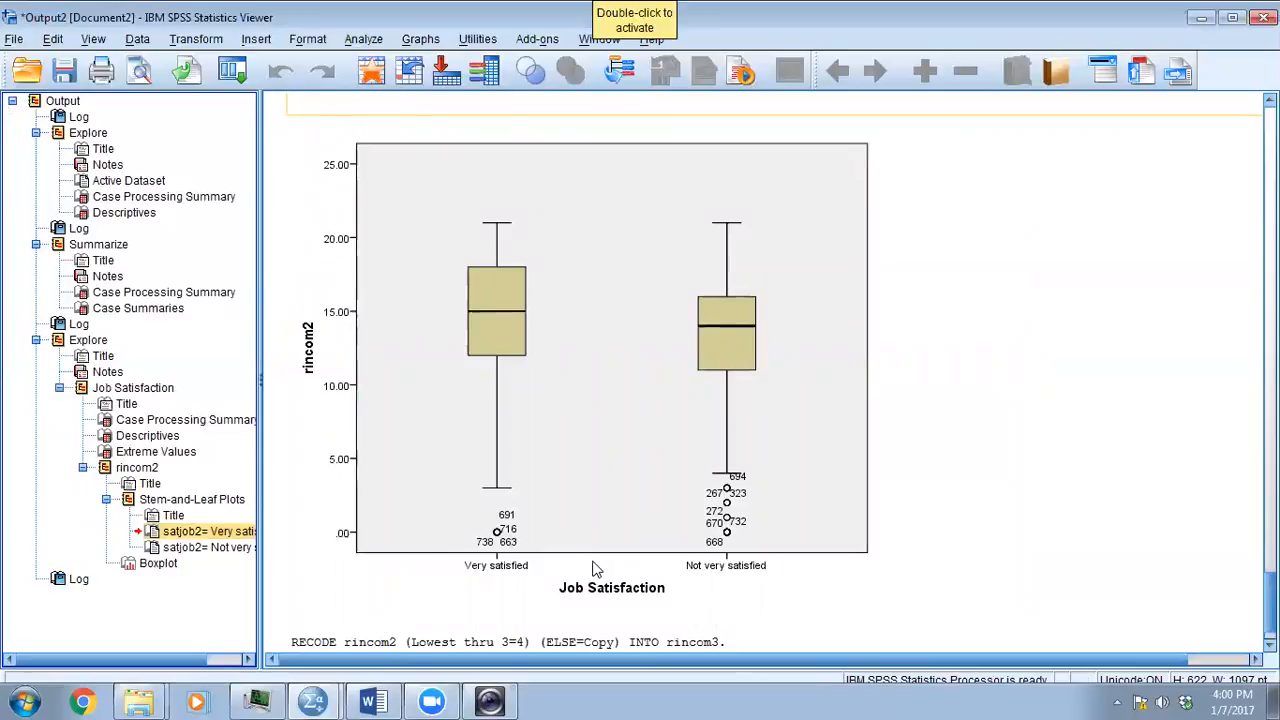
- Review the rincom2 boxplot and stem-and-leaf plots of both job satisfaction groups alongside the recode log
{"action": "scroll", "coordinate": [437, 506], "scroll_direction": "up", "scroll_amount": 5}
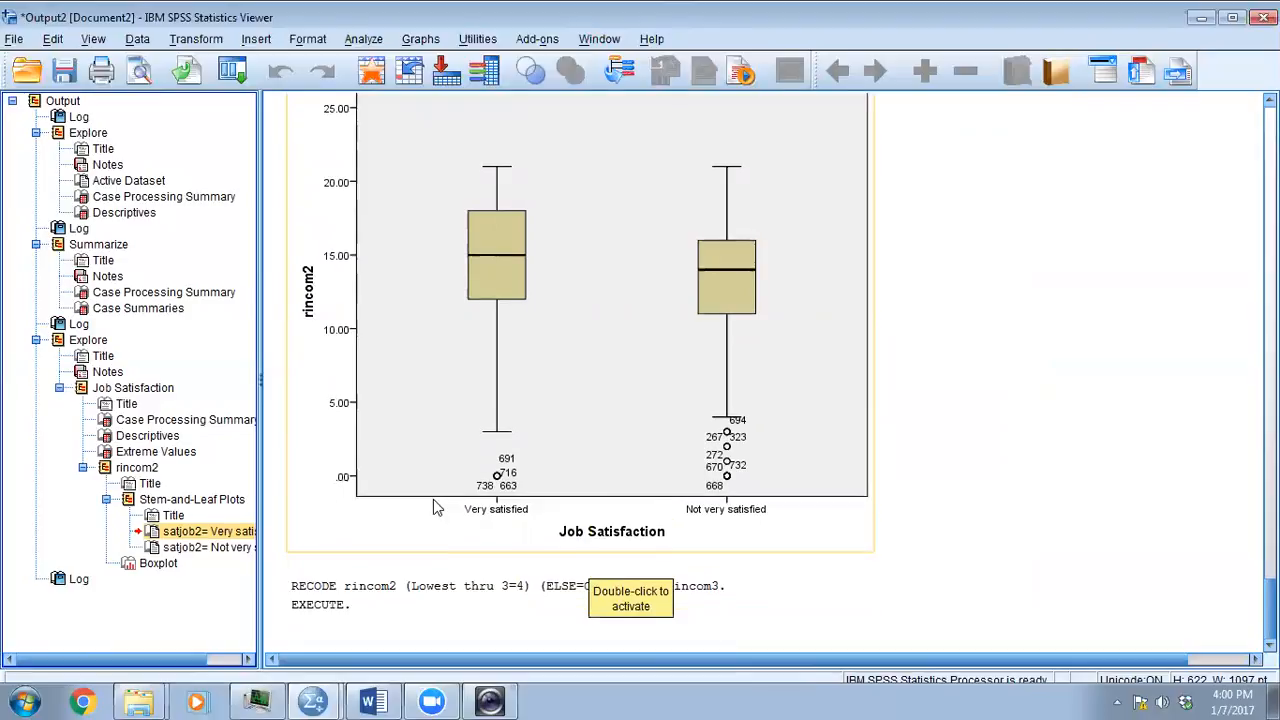
{"action": "scroll", "coordinate": [437, 506], "scroll_direction": "up", "scroll_amount": 15}
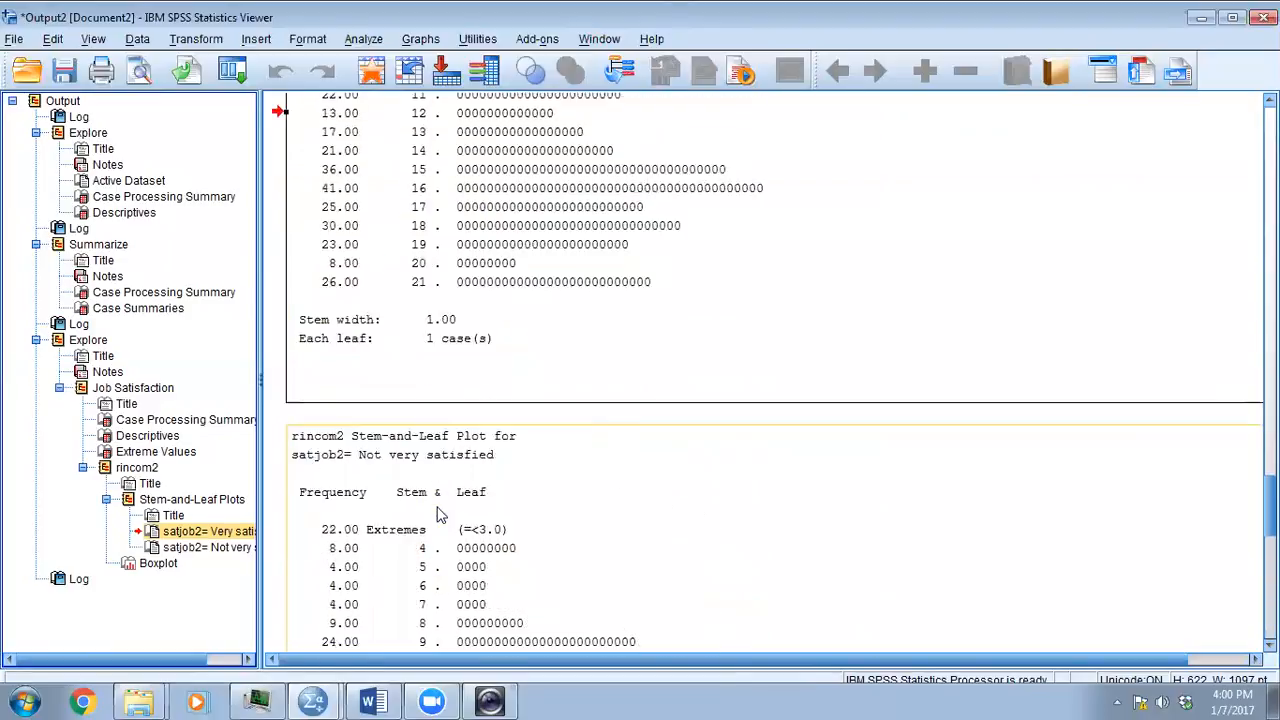
{"action": "scroll", "coordinate": [437, 513], "scroll_direction": "up", "scroll_amount": 7}
{"action": "scroll", "coordinate": [437, 513], "scroll_direction": "down", "scroll_amount": 6}
{"action": "scroll", "coordinate": [440, 518], "scroll_direction": "down", "scroll_amount": 11}
{"action": "scroll", "coordinate": [443, 521], "scroll_direction": "down", "scroll_amount": 7}
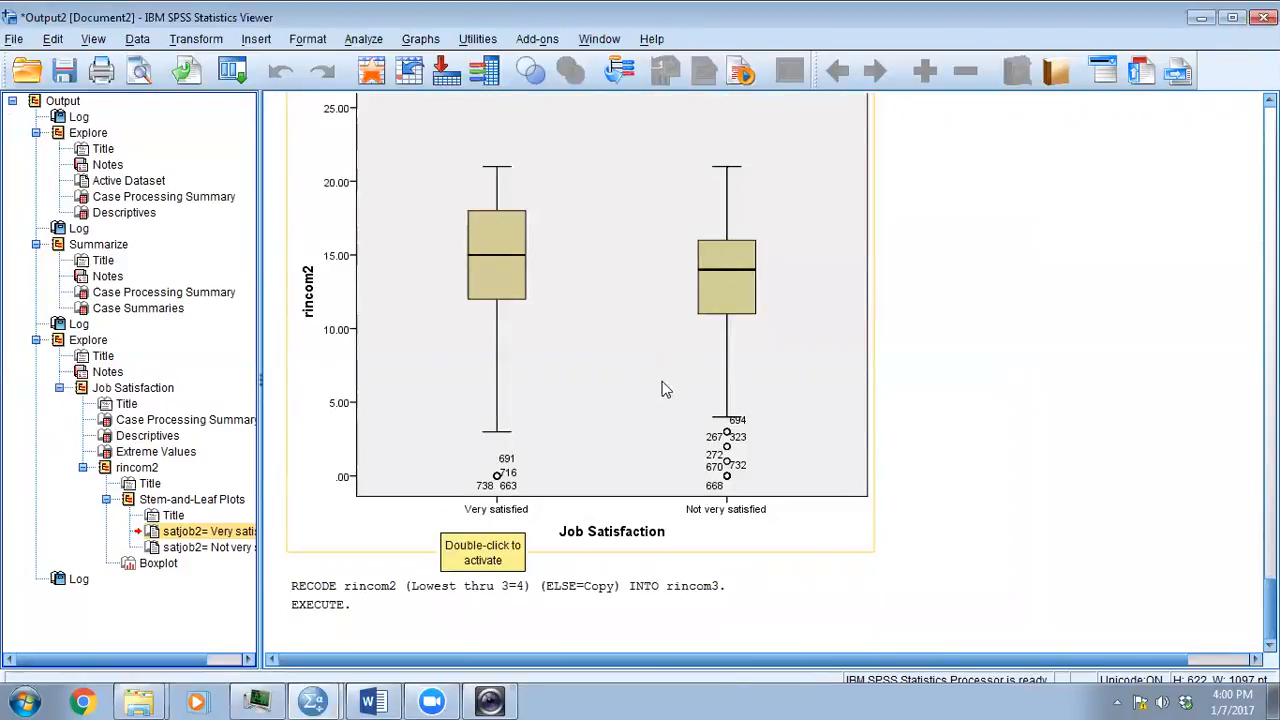
- Switch to the 01_problem_defined document in Word, showing the reasons for screening data
{"action": "scroll", "coordinate": [663, 410], "scroll_direction": "up", "scroll_amount": 16}
{"action": "scroll", "coordinate": [676, 428], "scroll_direction": "up", "scroll_amount": 6}
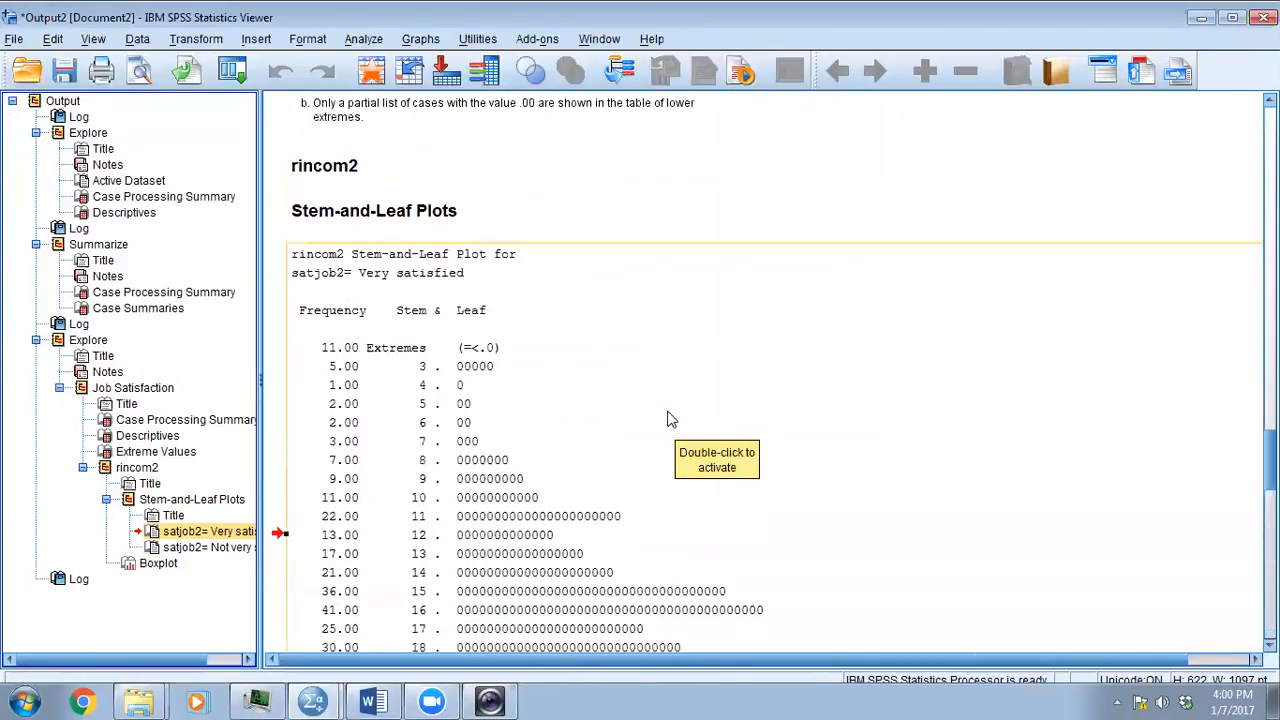
{"action": "scroll", "coordinate": [761, 424], "scroll_direction": "up", "scroll_amount": 10}
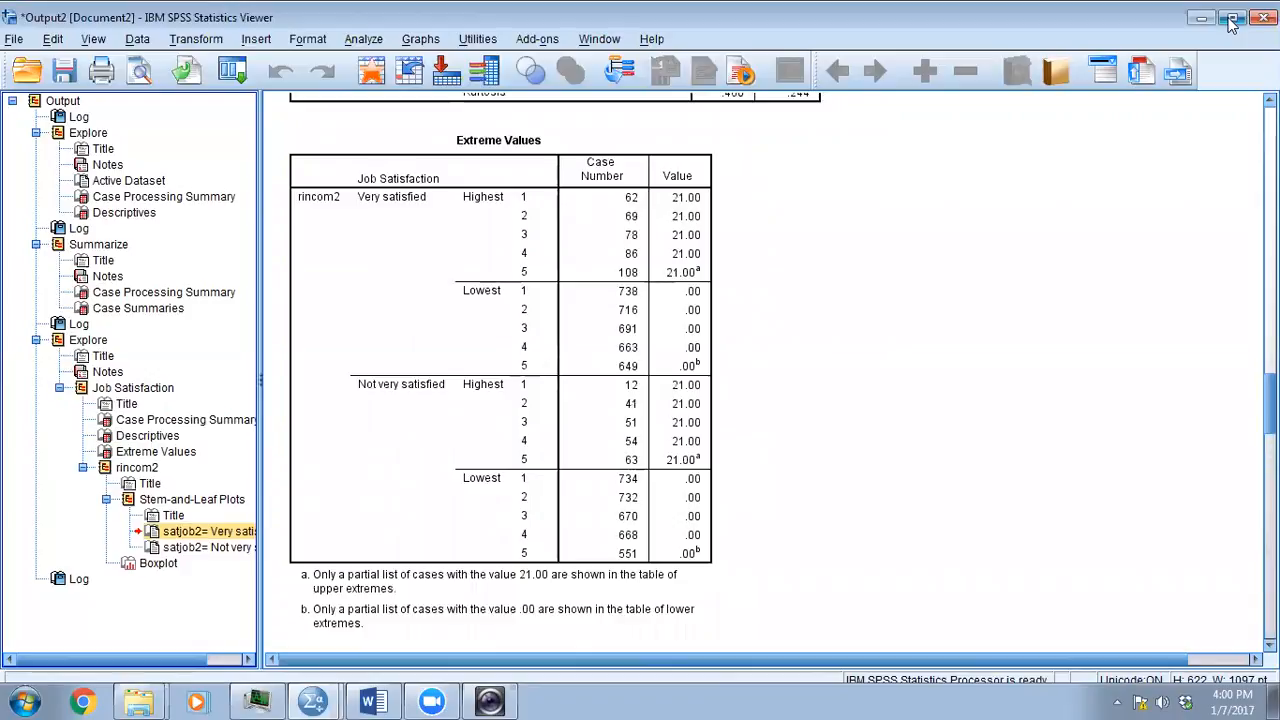
{"action": "left_click", "coordinate": [375, 700]}
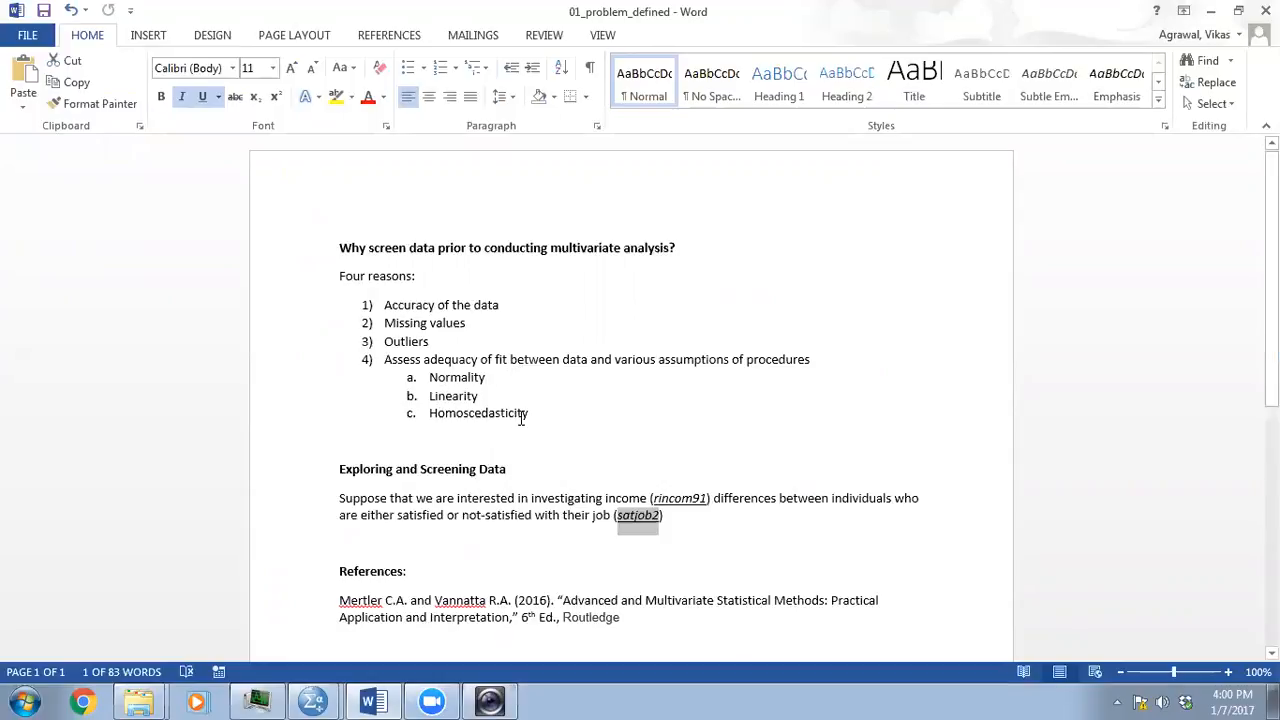
{"action": "left_click", "coordinate": [650, 401]}
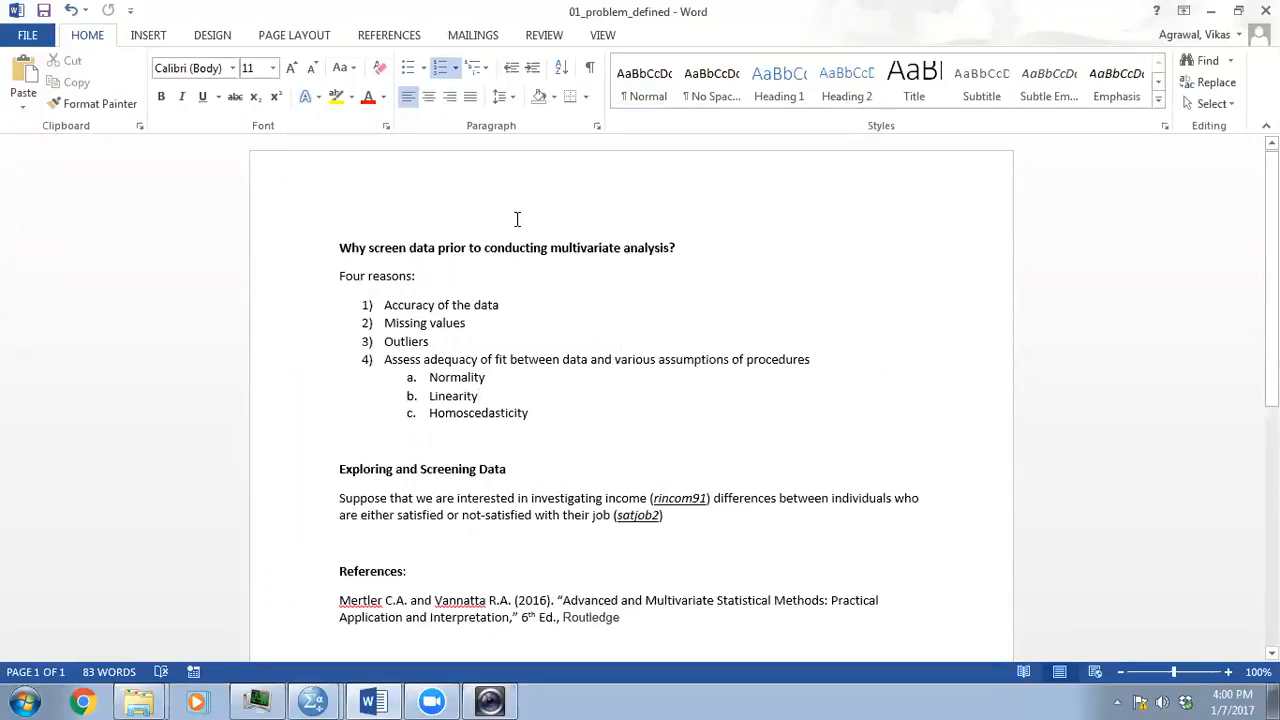
- Insert an empty line above the heading "Why screen data prior to conducting multivariate analysis?" and place the cursor there
{"action": "left_click", "coordinate": [331, 247]}
{"action": "key", "text": "Down"}
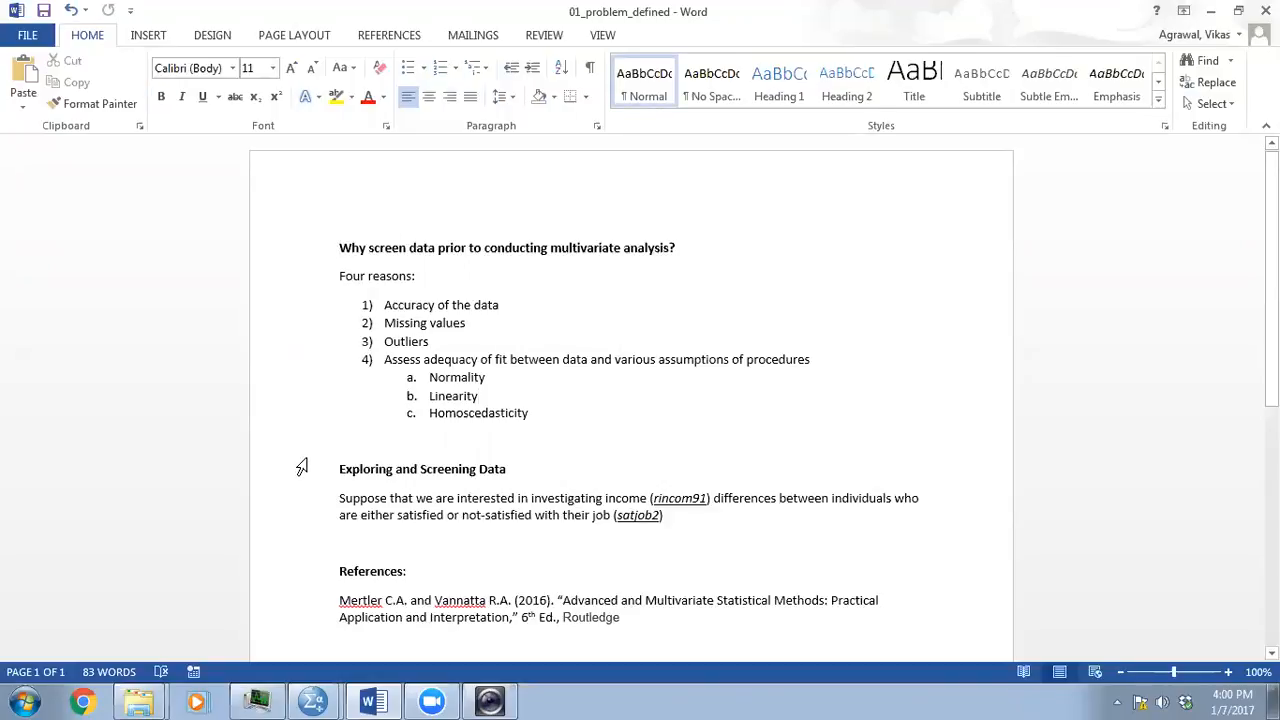
{"action": "left_click", "coordinate": [384, 201]}
{"action": "left_click", "coordinate": [331, 244]}
{"action": "key", "text": "Return"}
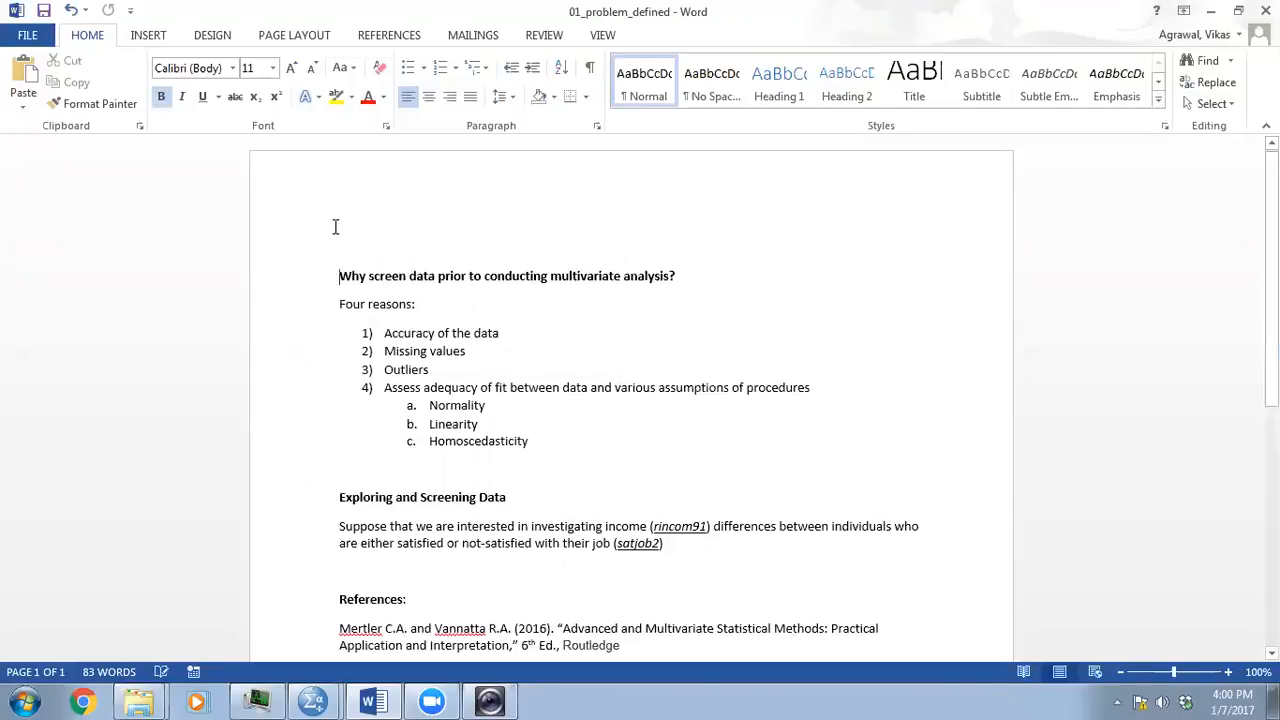
{"action": "key", "text": "Up"}
- Enter the title "Data screening for univariate statistical analysis using grouped data" on the empty first line
{"action": "type", "text": "Data"}
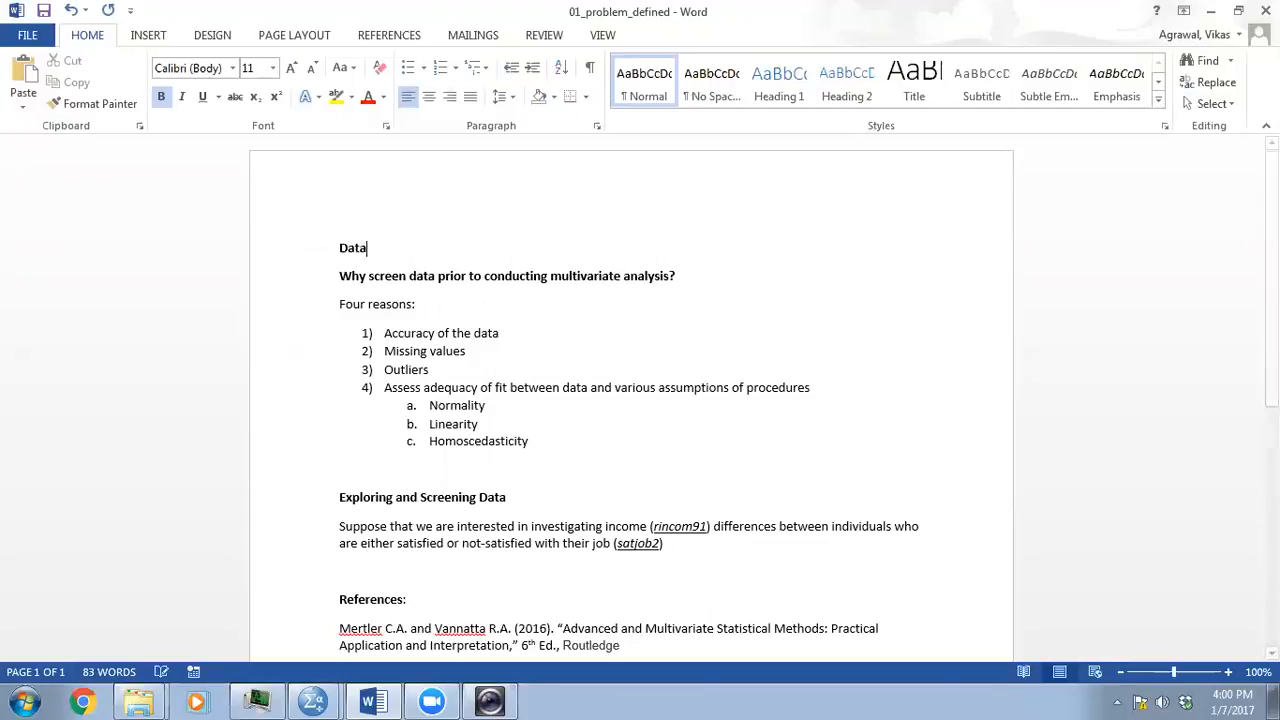
{"action": "type", "text": " screening for univarit"}
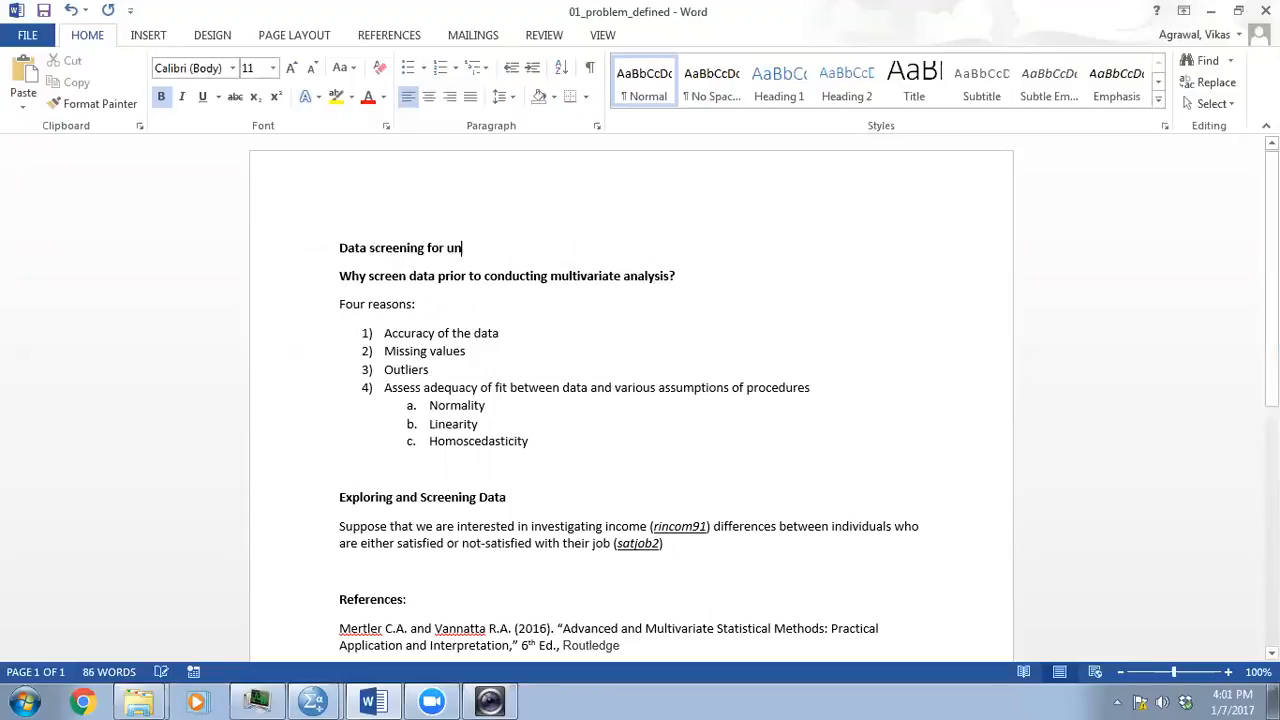
{"action": "key", "text": "BackSpace"}
{"action": "type", "text": "ate"}
{"action": "type", "text": "statis"}
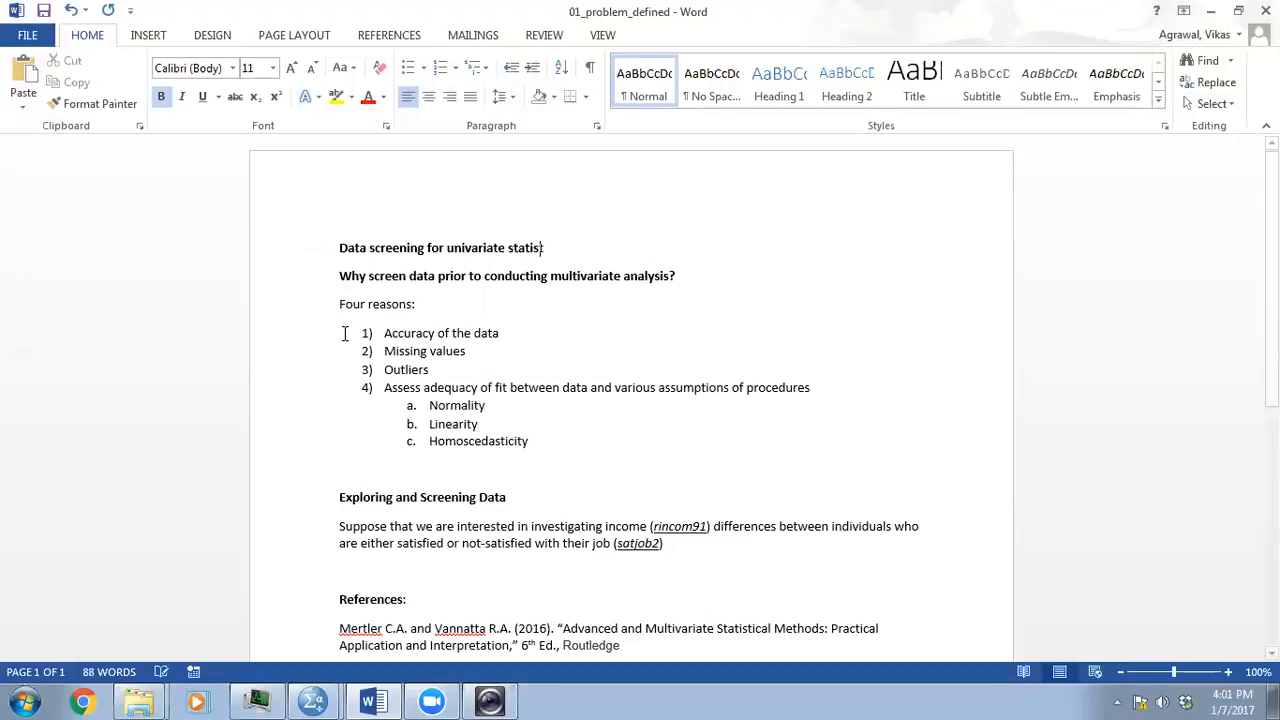
{"action": "type", "text": "tical analysis using grouped data"}
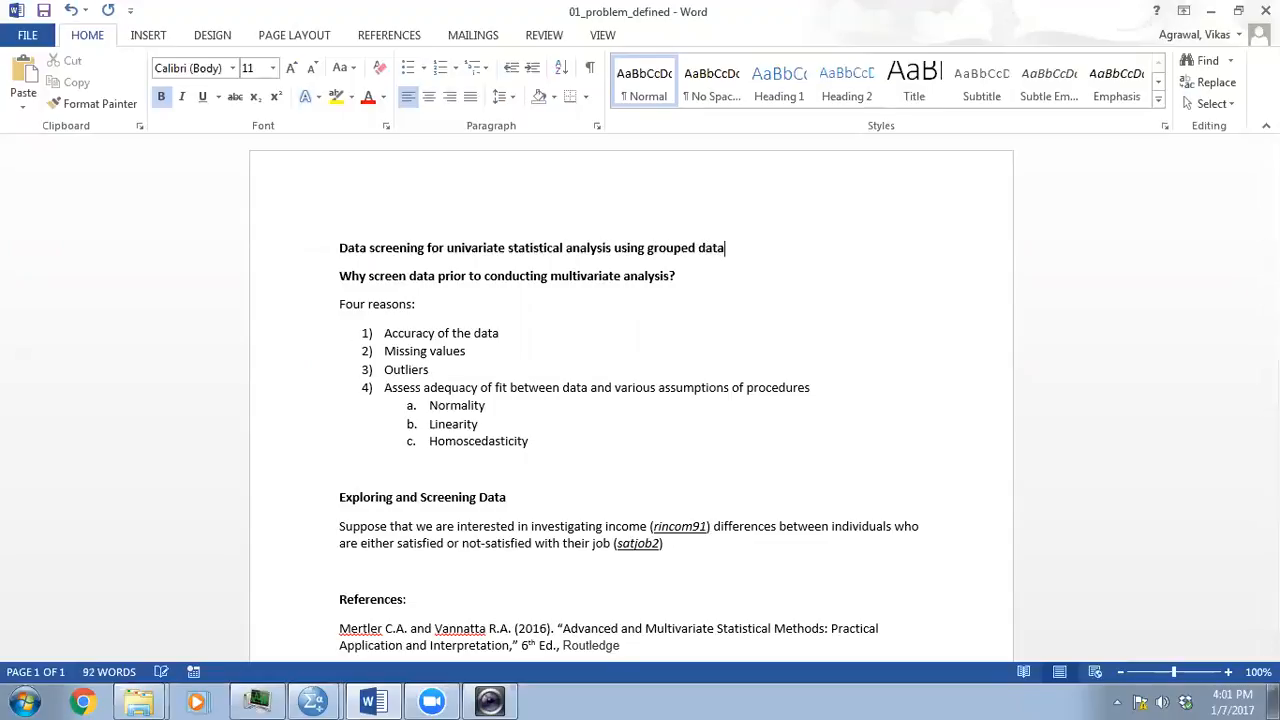
{"action": "type", "text": " (Simple ANOVA)"}
- Append "(Simple ANOVA)" to the document title and start a new line below it
{"action": "key", "text": "Return"}
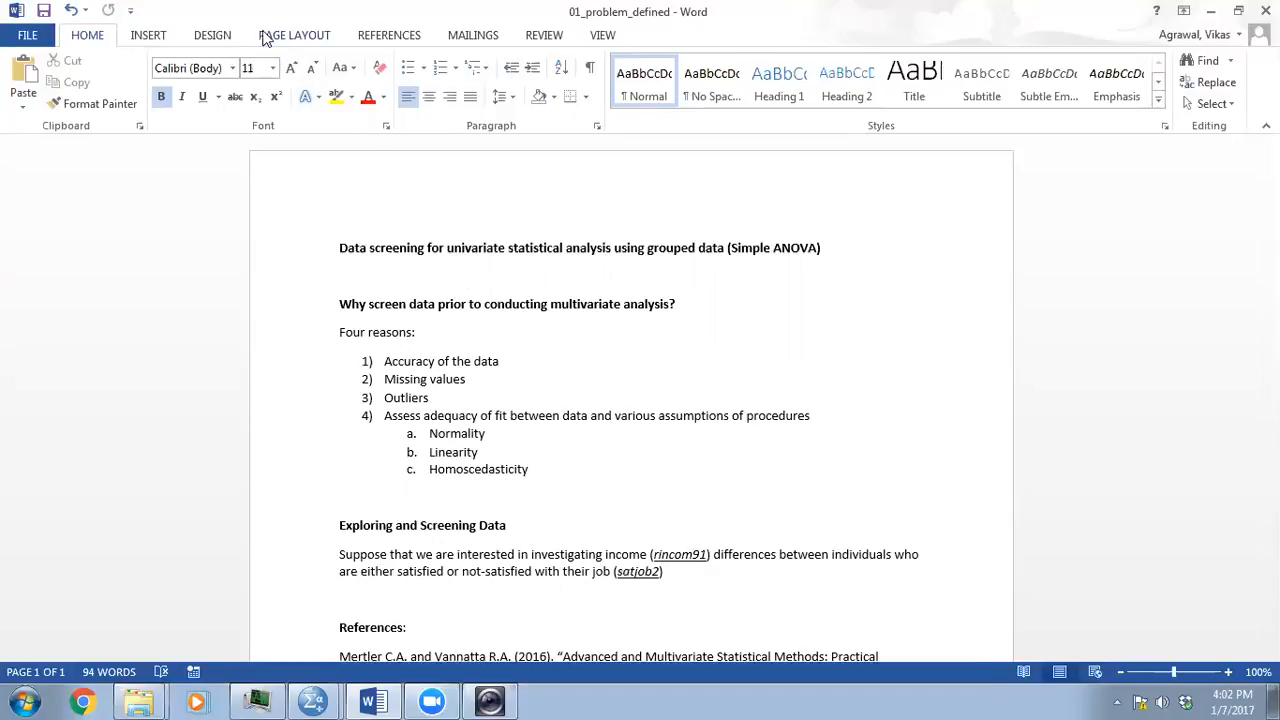
- Switch to the career-a.sav data set in SPSS and open the Explore analysis of rincom2 by job satisfaction (satjob2)
{"action": "left_click", "coordinate": [325, 700]}
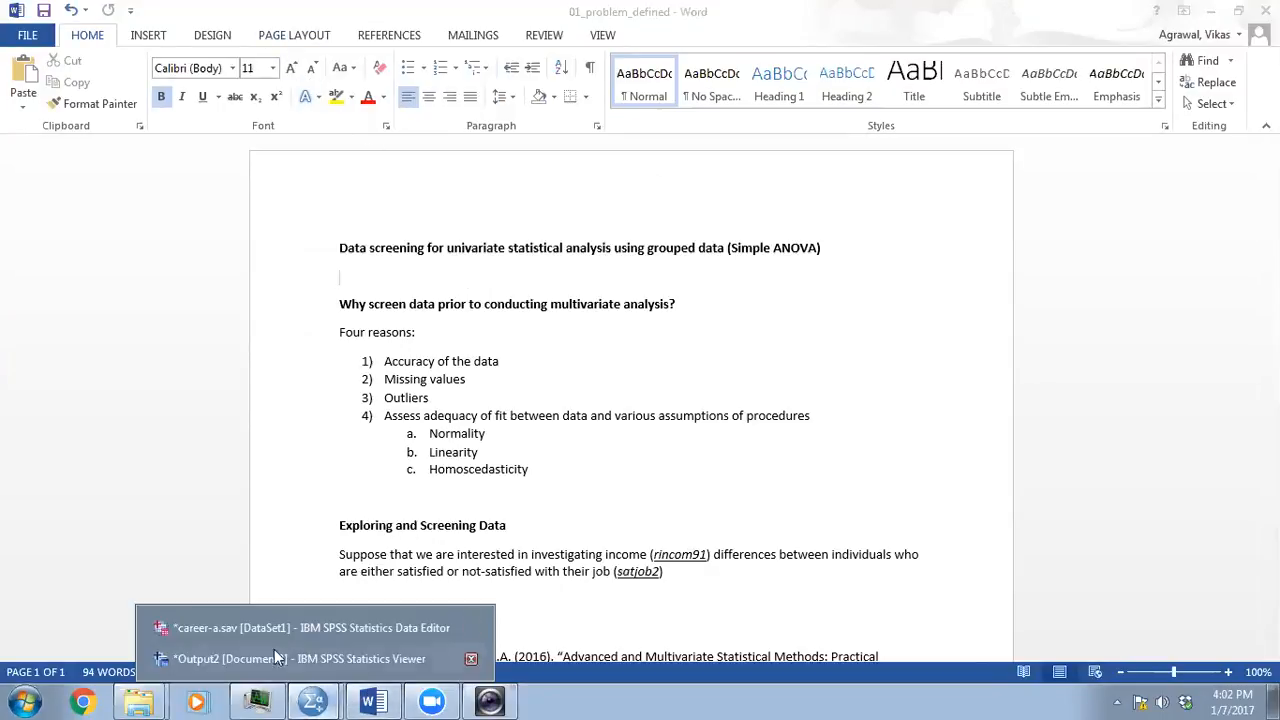
{"action": "left_click", "coordinate": [244, 626]}
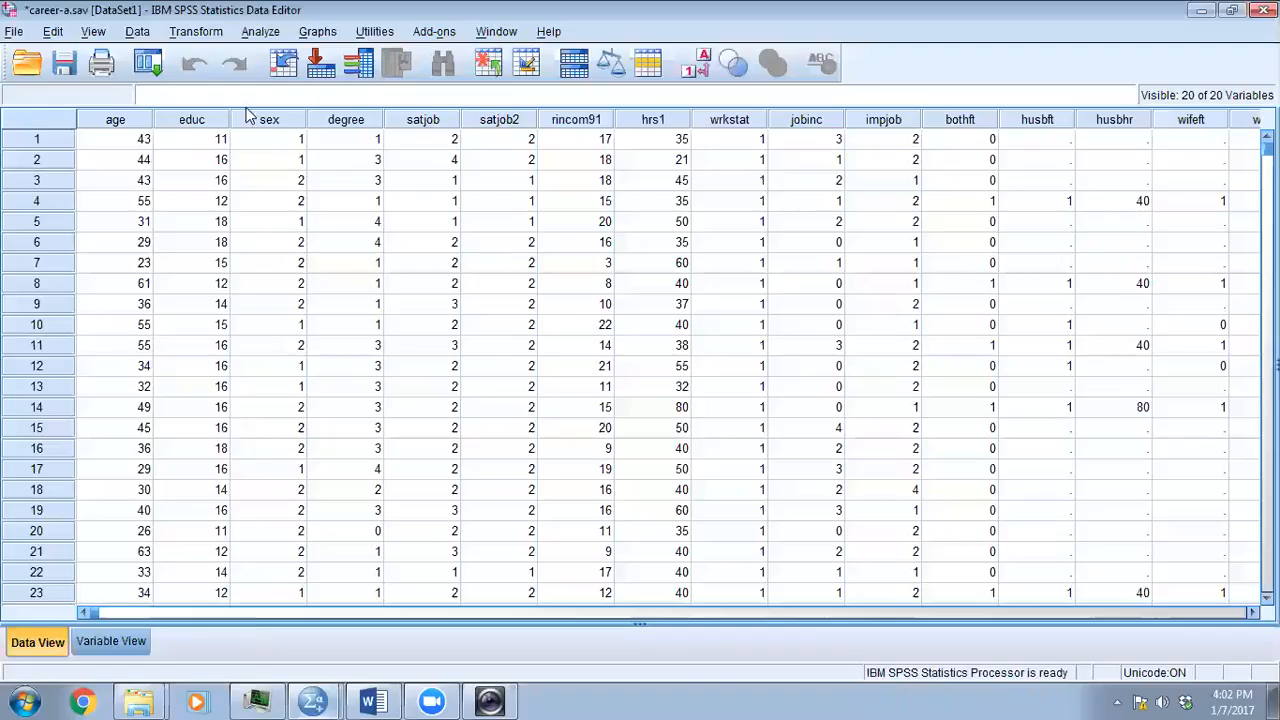
{"action": "left_click", "coordinate": [250, 33]}
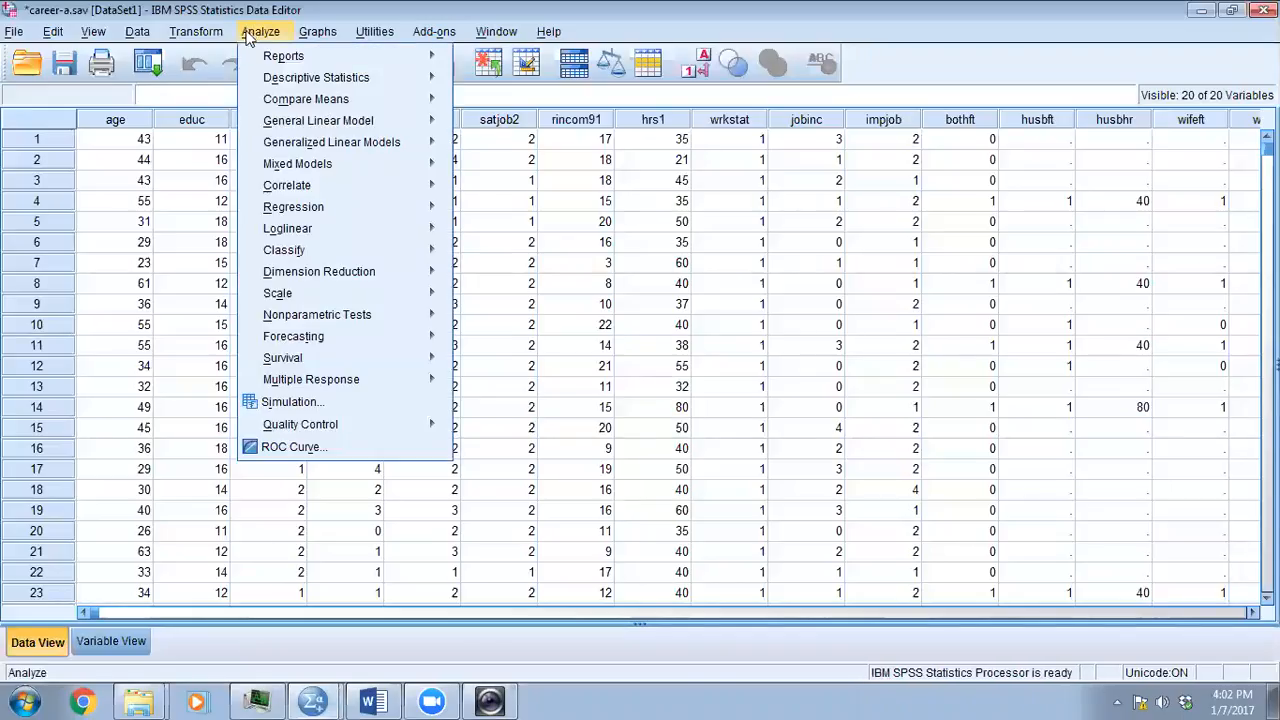
{"action": "mouse_move", "coordinate": [272, 82]}
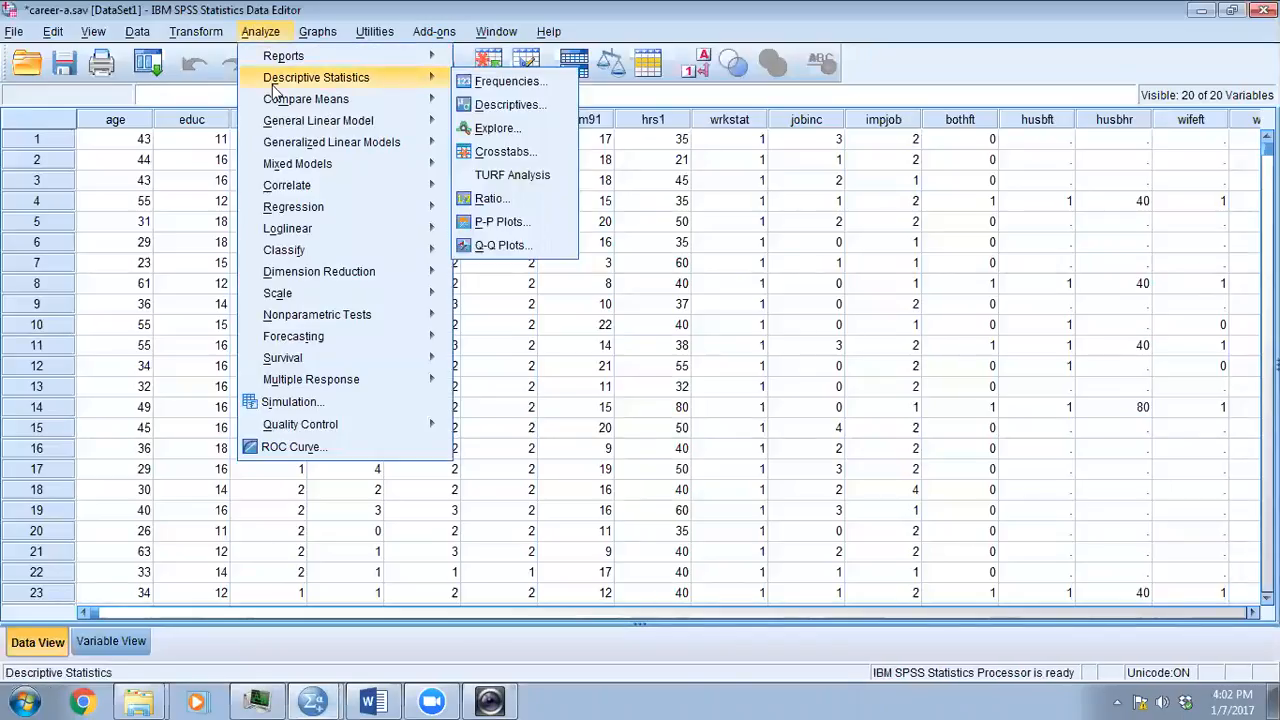
{"action": "left_click", "coordinate": [490, 128]}
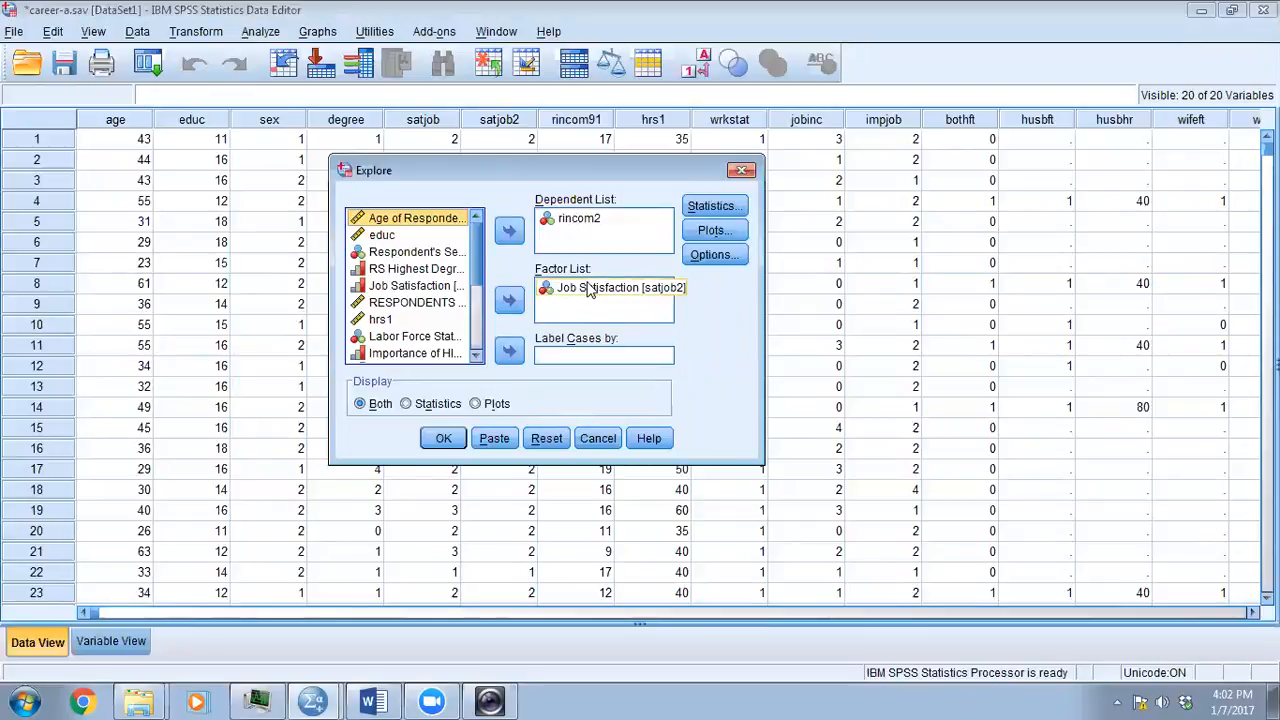
- Exclude outliers from the Explore statistics, leaving only Descriptives with a 95% confidence interval for the mean
{"action": "left_click", "coordinate": [692, 208]}
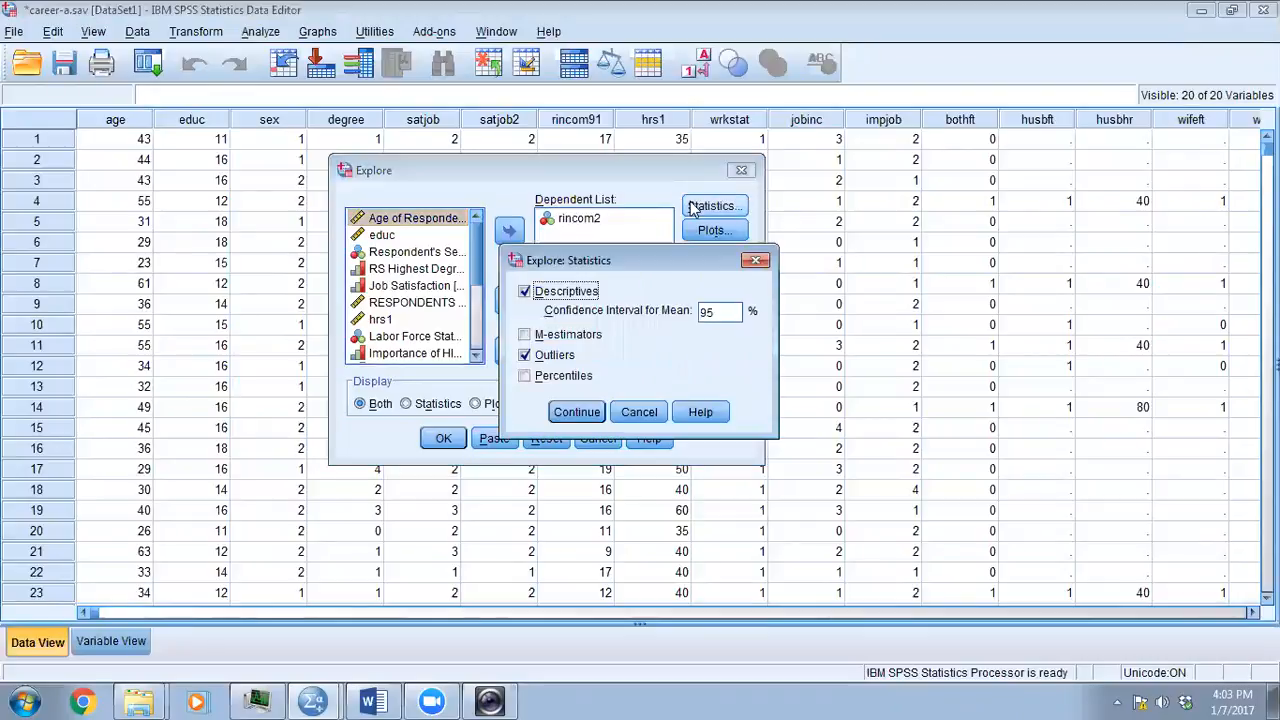
{"action": "left_click", "coordinate": [536, 355]}
{"action": "left_click", "coordinate": [565, 414]}
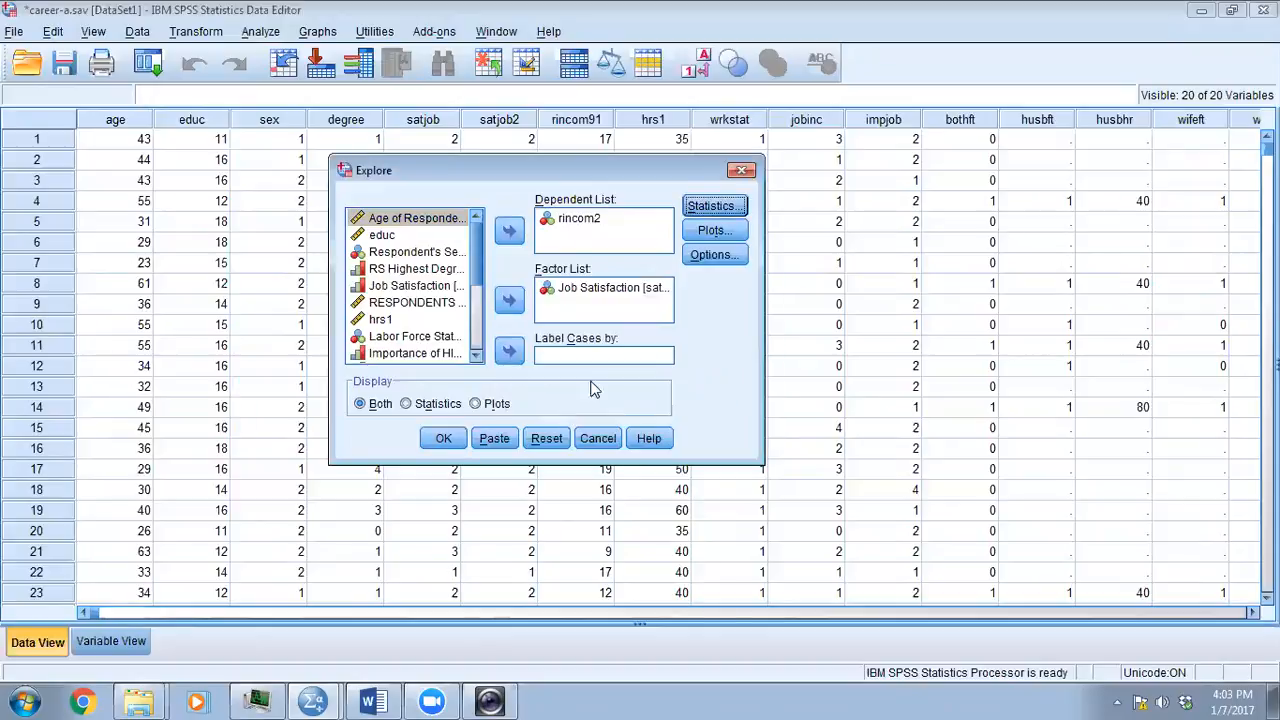
- Set the Explore plots to histograms and normality plots with tests, without boxplots or stem-and-leaf, and run the analysis
{"action": "left_click", "coordinate": [712, 232]}
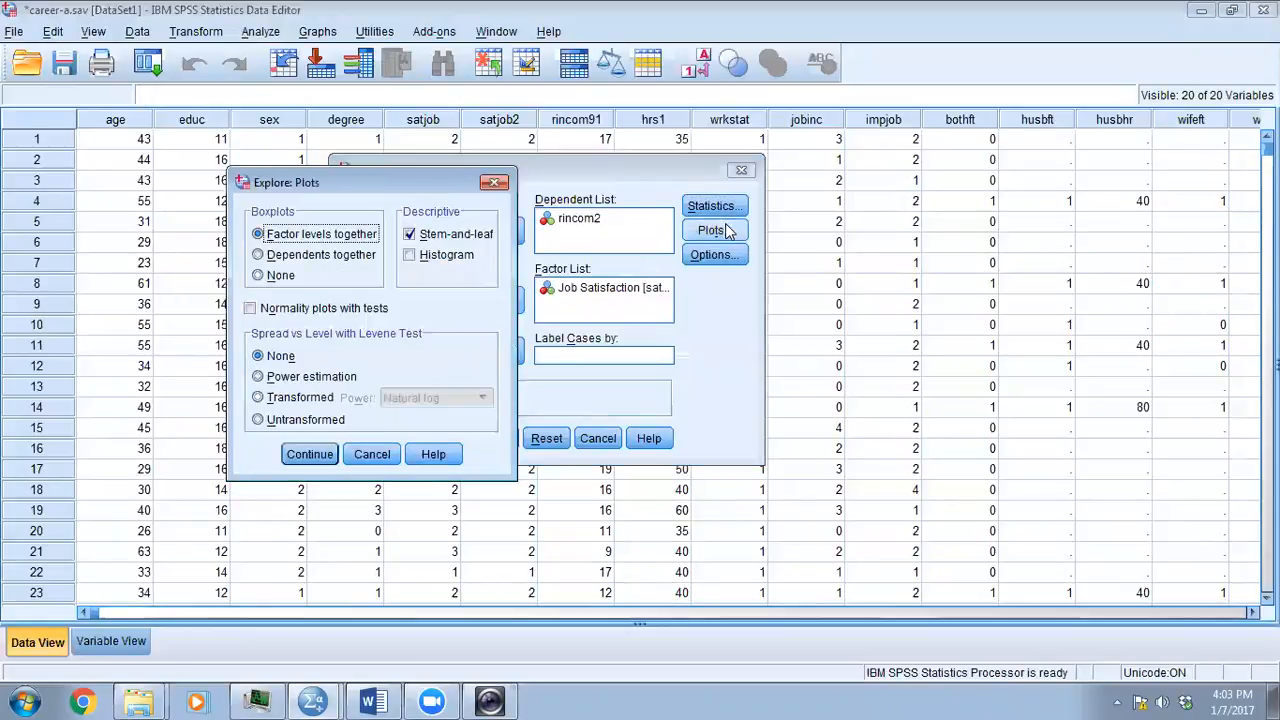
{"action": "left_click", "coordinate": [409, 236]}
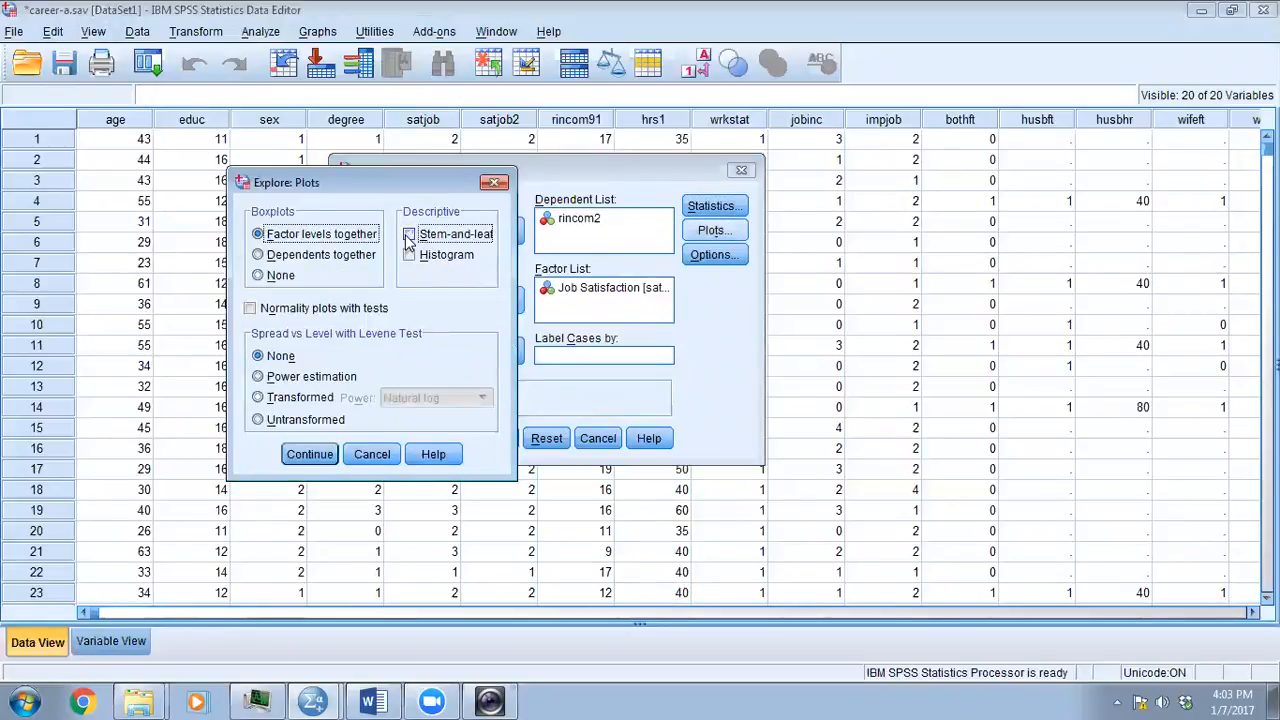
{"action": "left_click", "coordinate": [274, 279]}
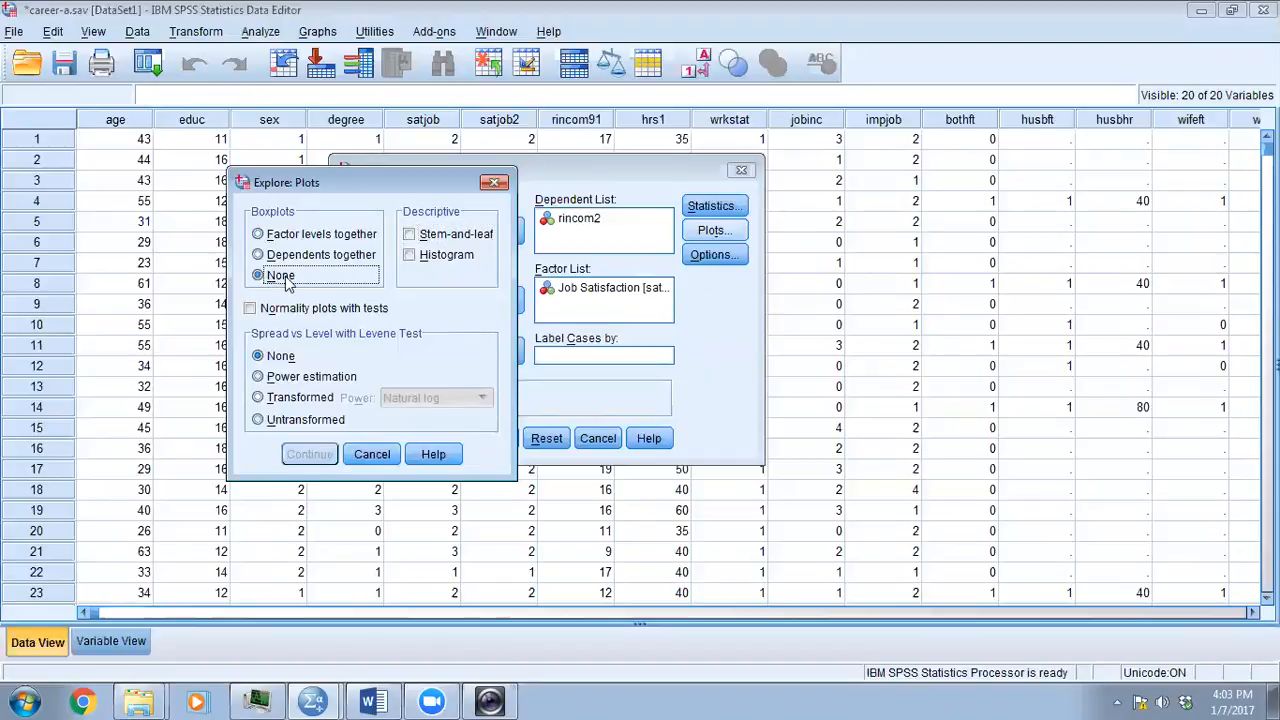
{"action": "left_click", "coordinate": [411, 256]}
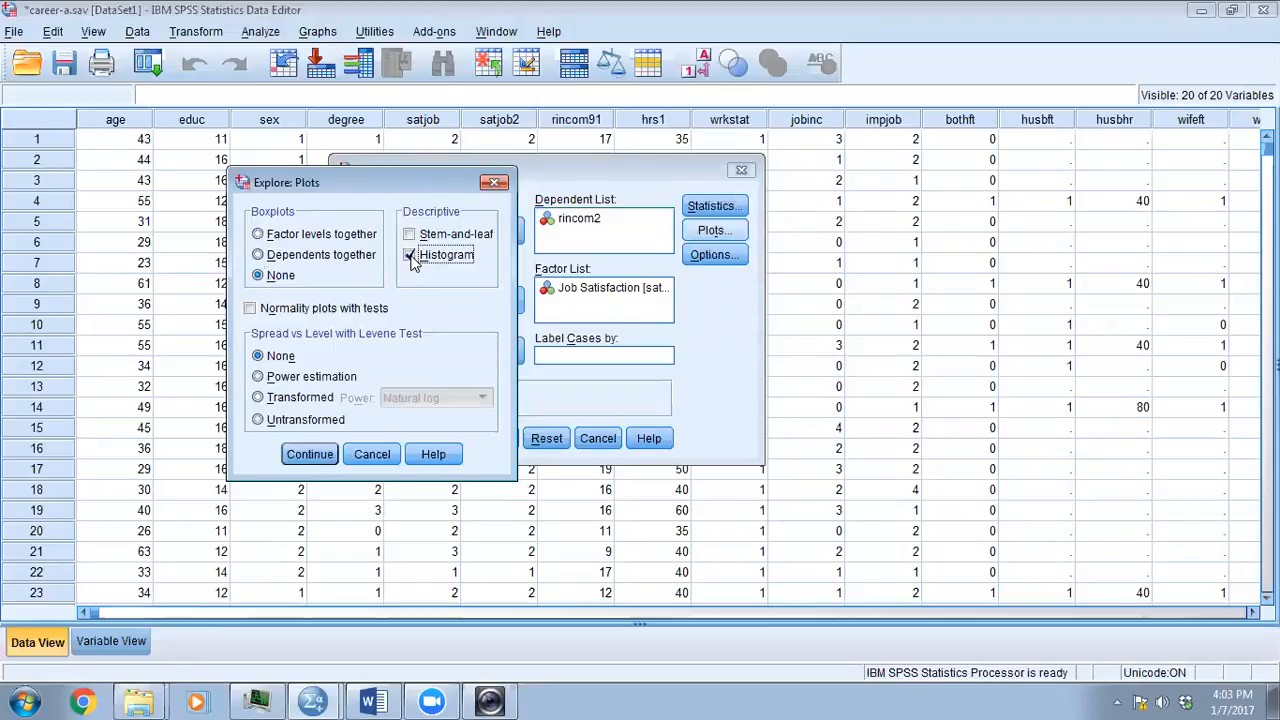
{"action": "left_click", "coordinate": [251, 309]}
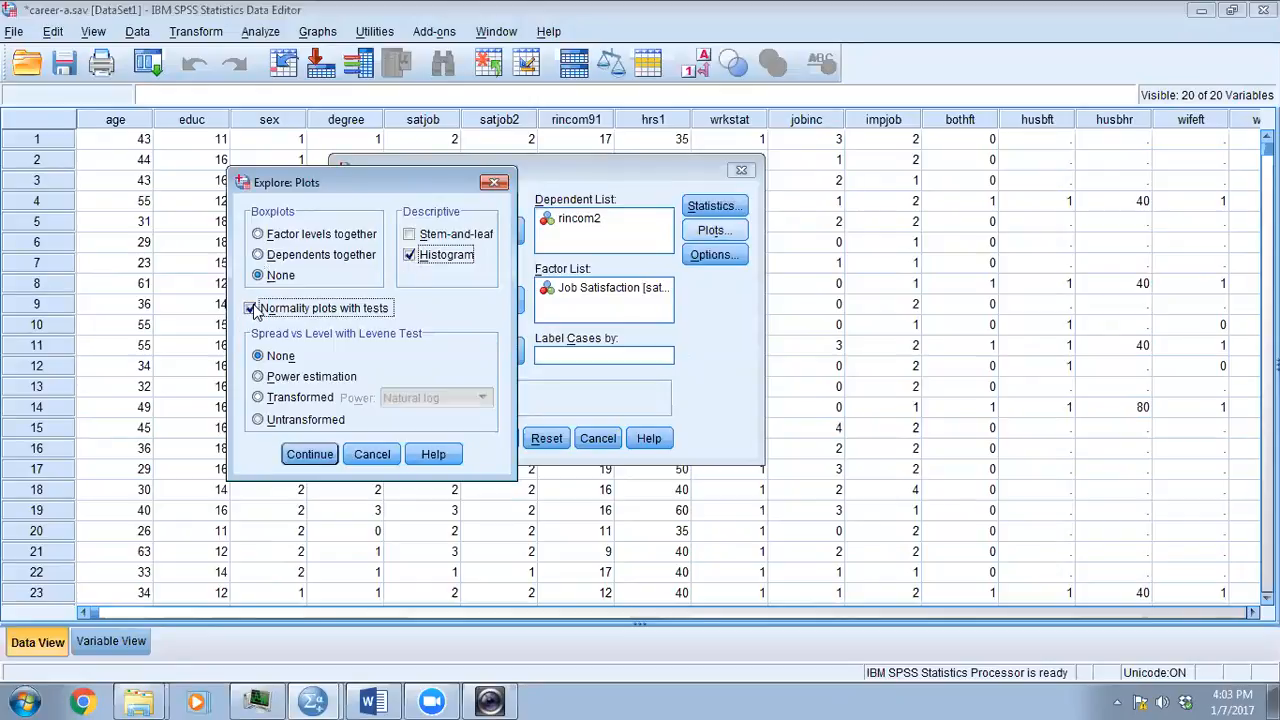
{"action": "left_click", "coordinate": [308, 454]}
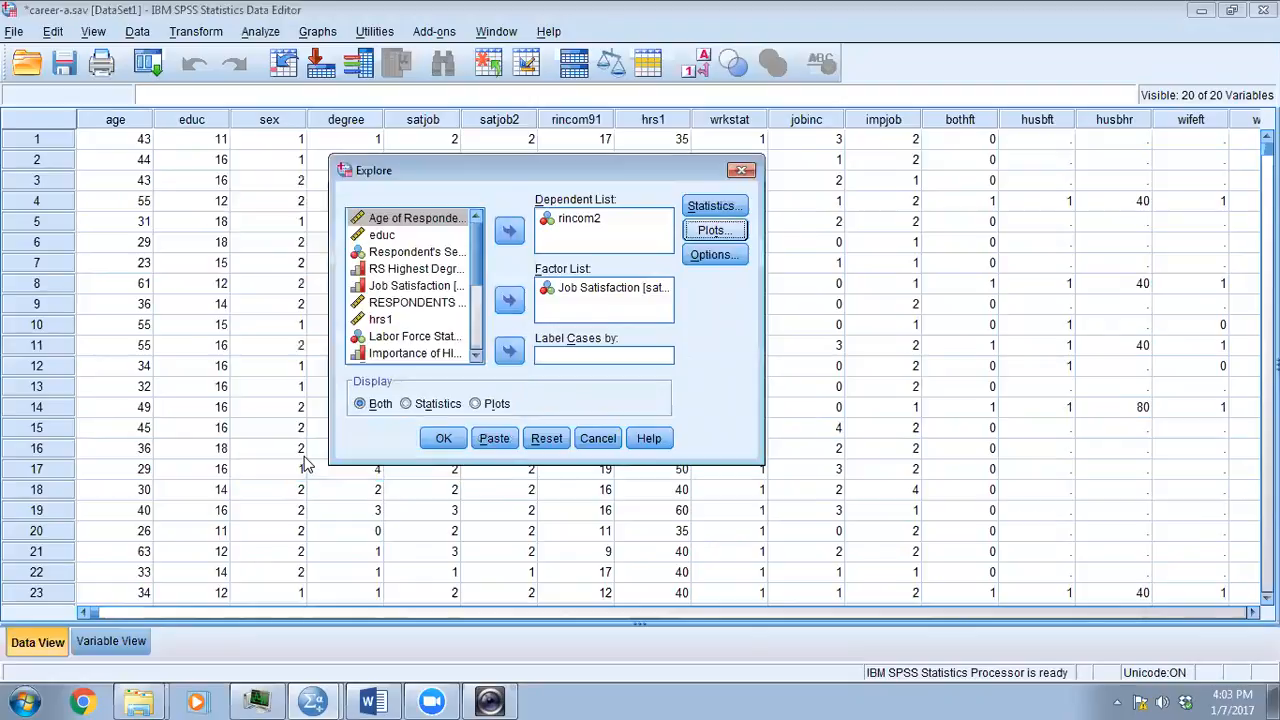
{"action": "left_click", "coordinate": [443, 439]}
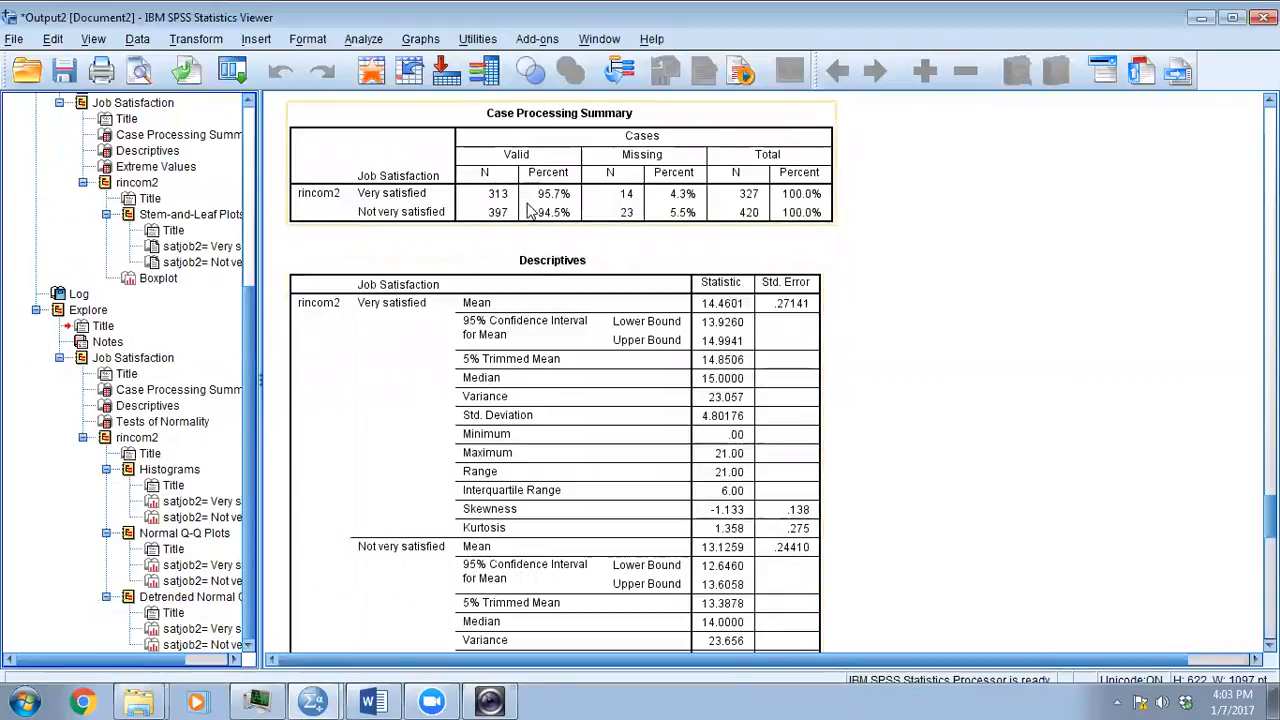
- Review the descriptive statistics of rincom2 for the very satisfied and not very satisfied groups in the new Explore output
{"action": "scroll", "coordinate": [786, 396], "scroll_direction": "down", "scroll_amount": 2}
{"action": "scroll", "coordinate": [786, 396], "scroll_direction": "down", "scroll_amount": 2}
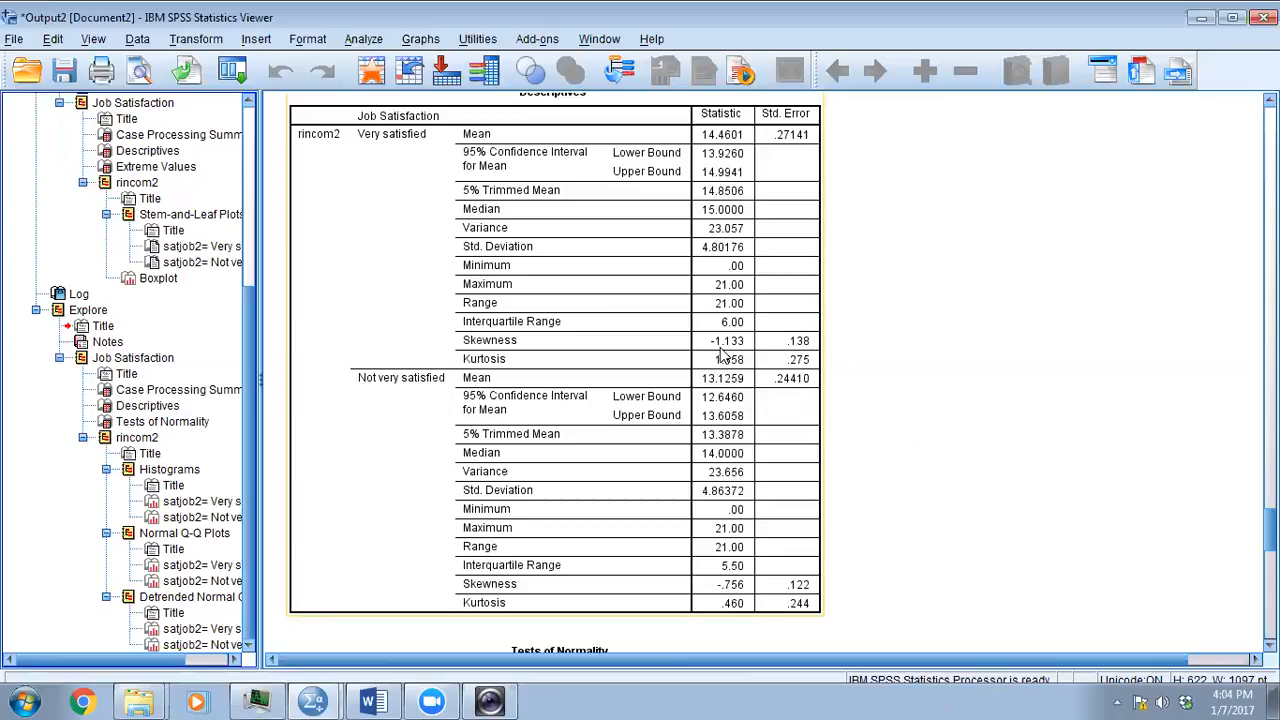
{"action": "left_click", "coordinate": [180, 468]}
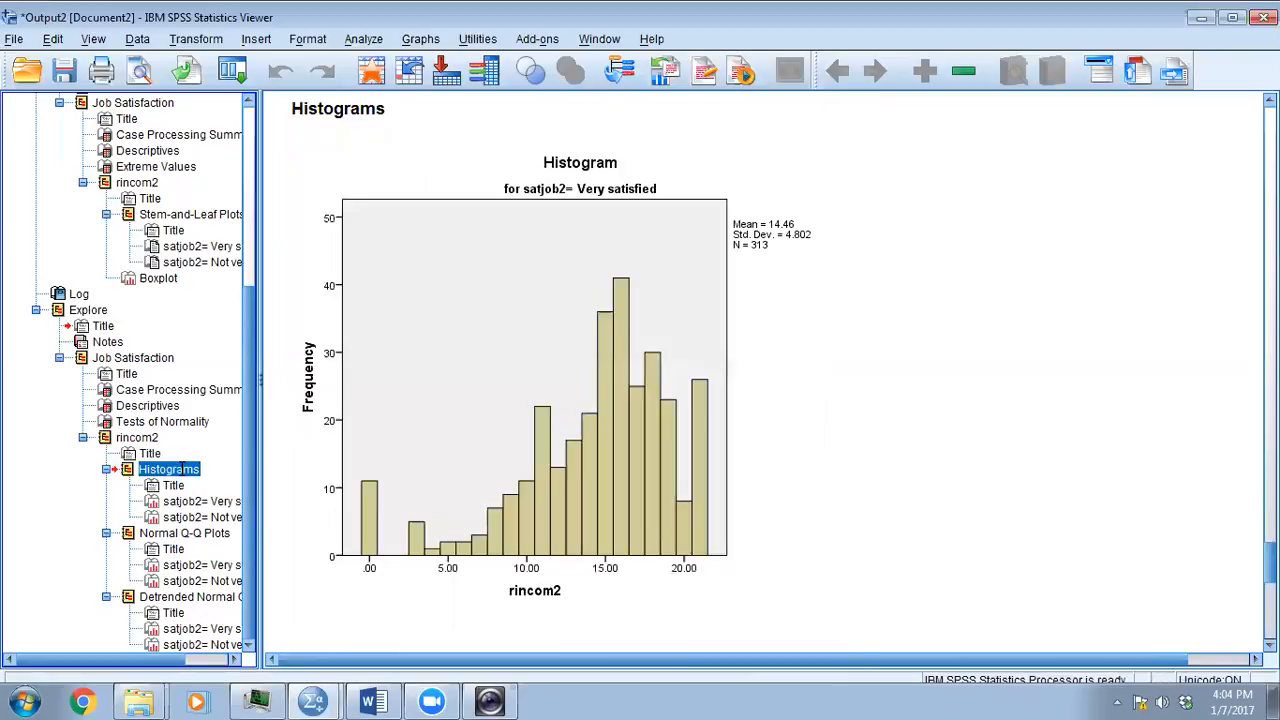
{"action": "left_click", "coordinate": [188, 392]}
{"action": "scroll", "coordinate": [694, 366], "scroll_direction": "down", "scroll_amount": 4}
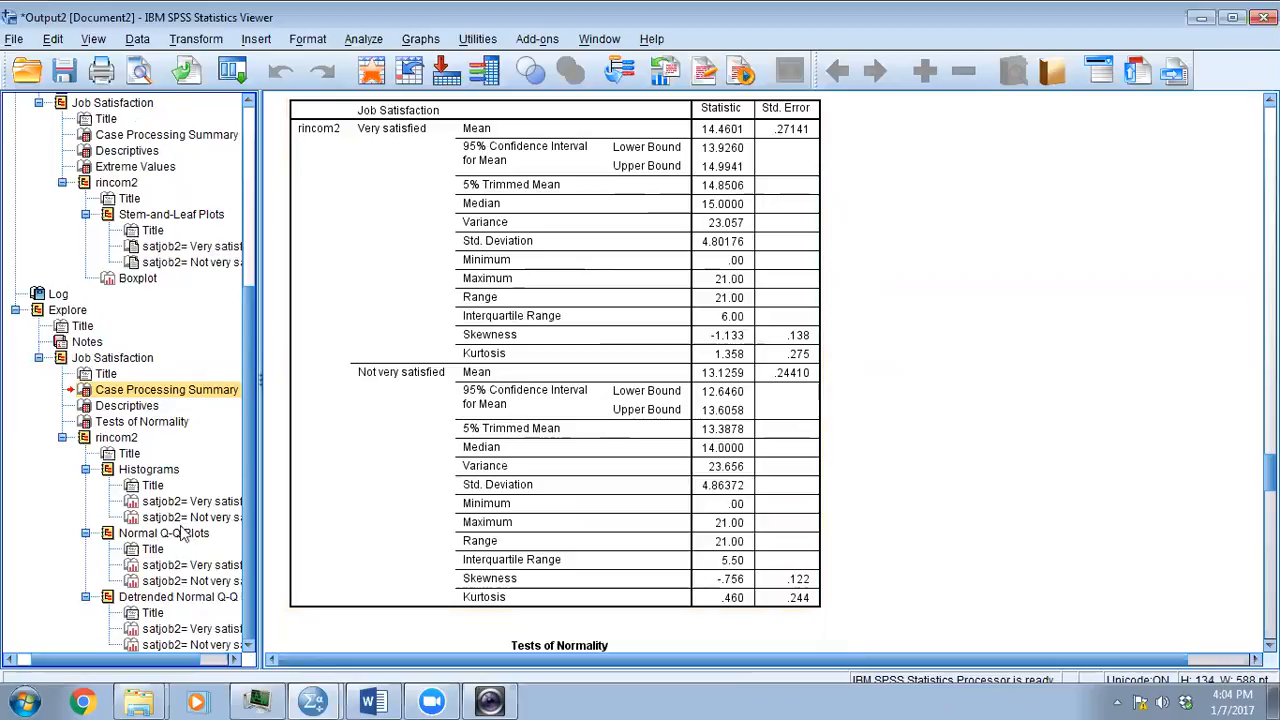
- Examine the histograms and normal Q-Q plots of rincom2 for both job satisfaction groups
{"action": "left_click", "coordinate": [150, 470]}
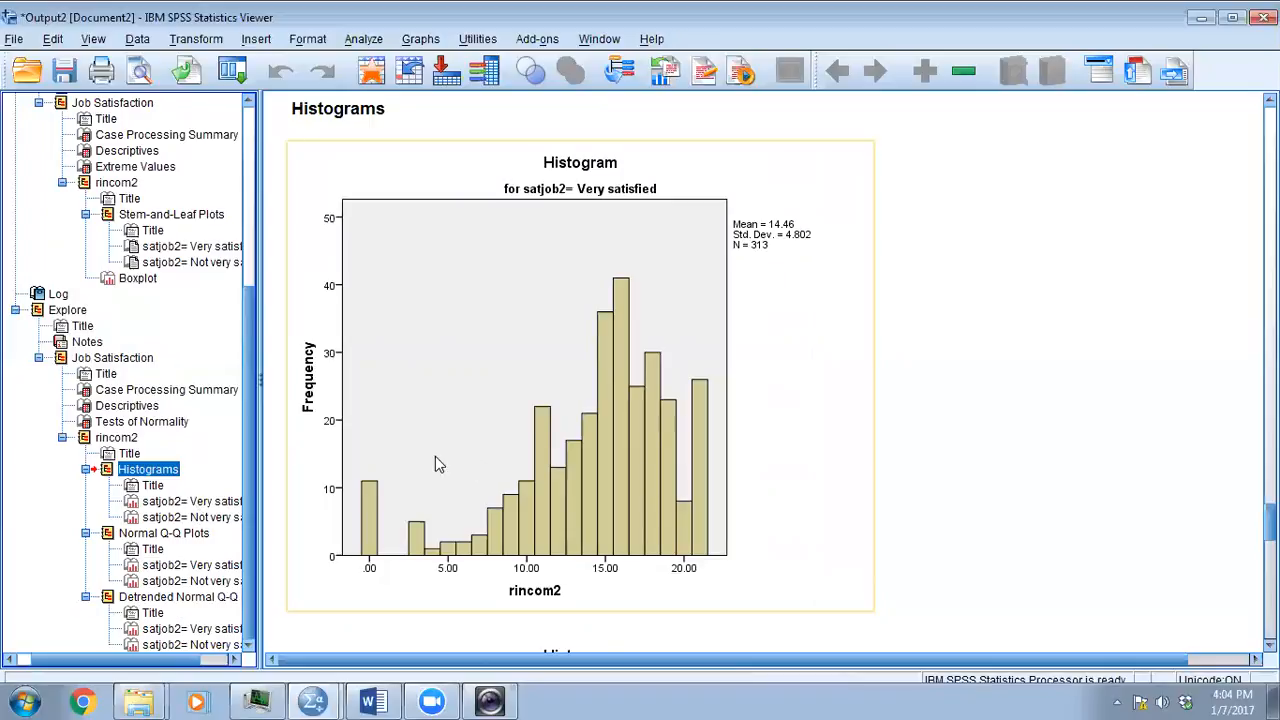
{"action": "left_click", "coordinate": [224, 501]}
{"action": "left_click", "coordinate": [204, 519]}
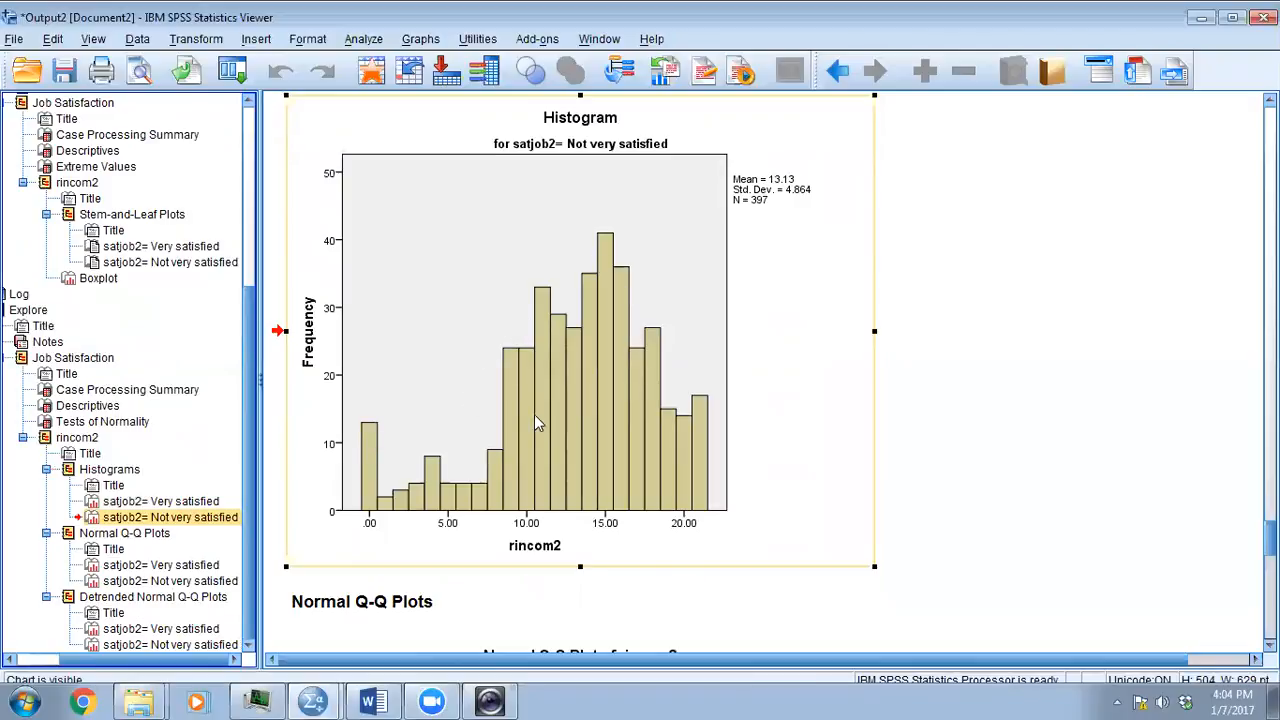
{"action": "left_click", "coordinate": [190, 565]}
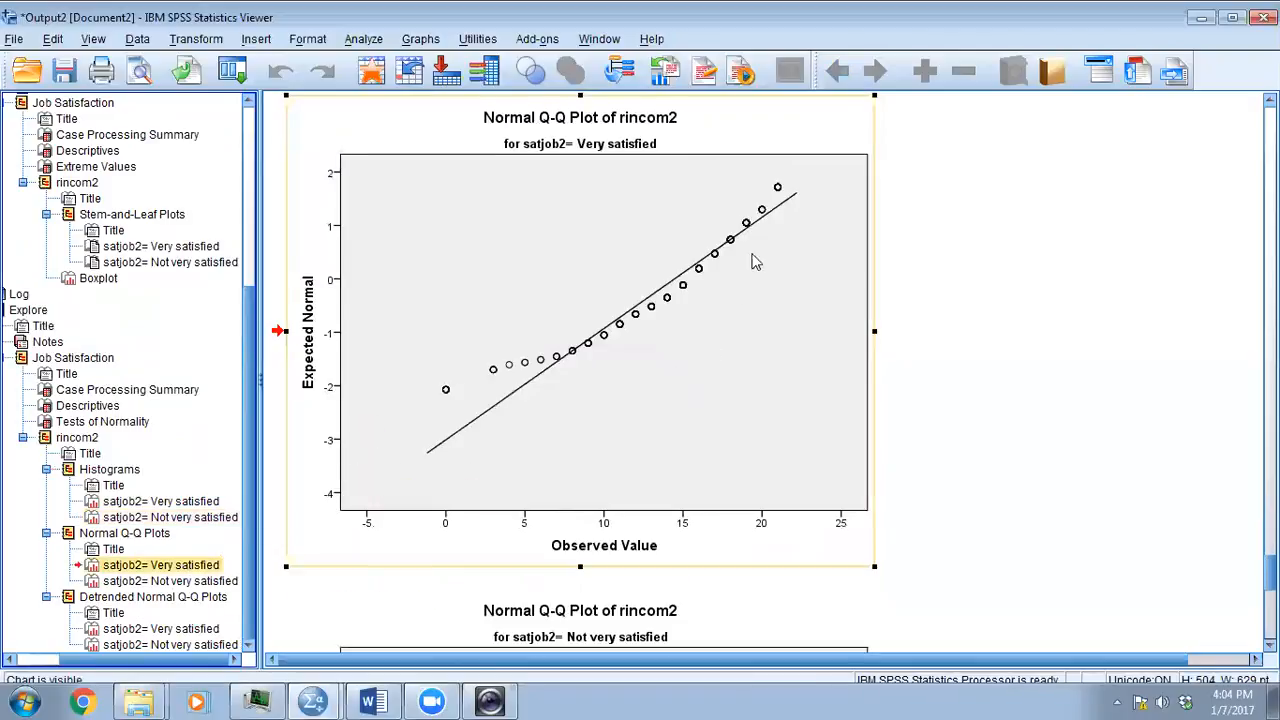
{"action": "left_click", "coordinate": [185, 581]}
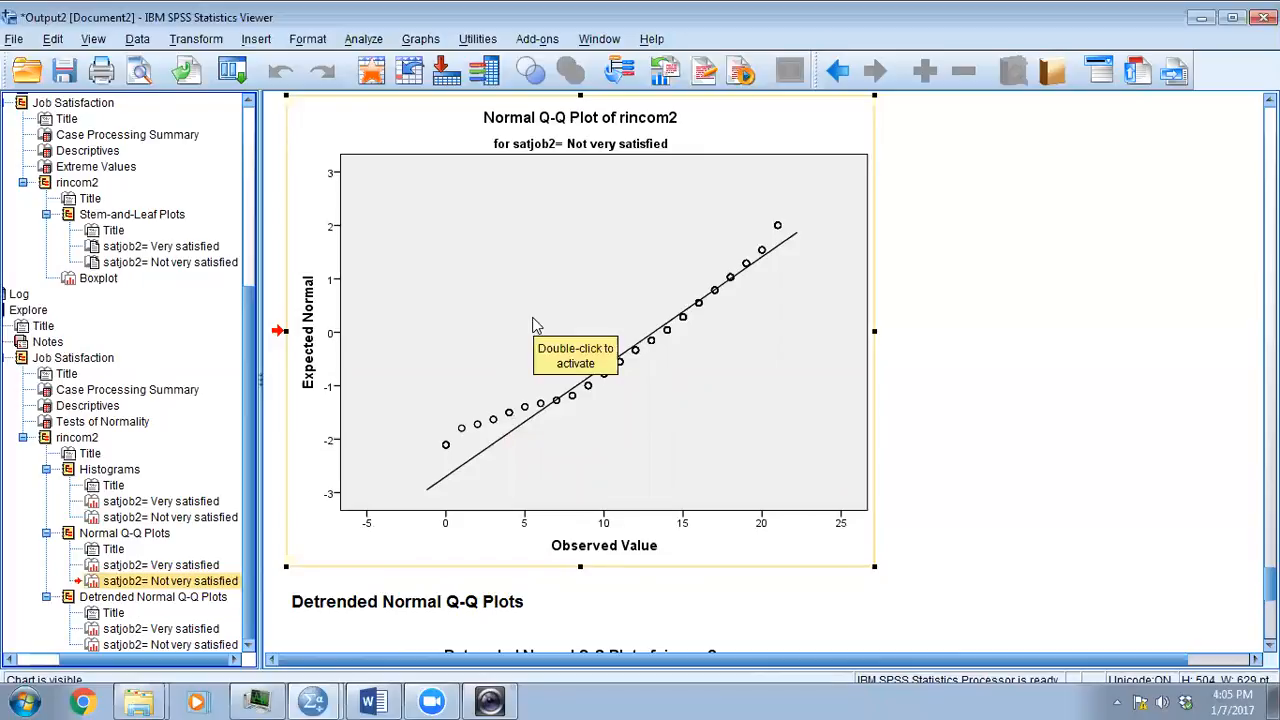
{"action": "double_click", "coordinate": [493, 395]}
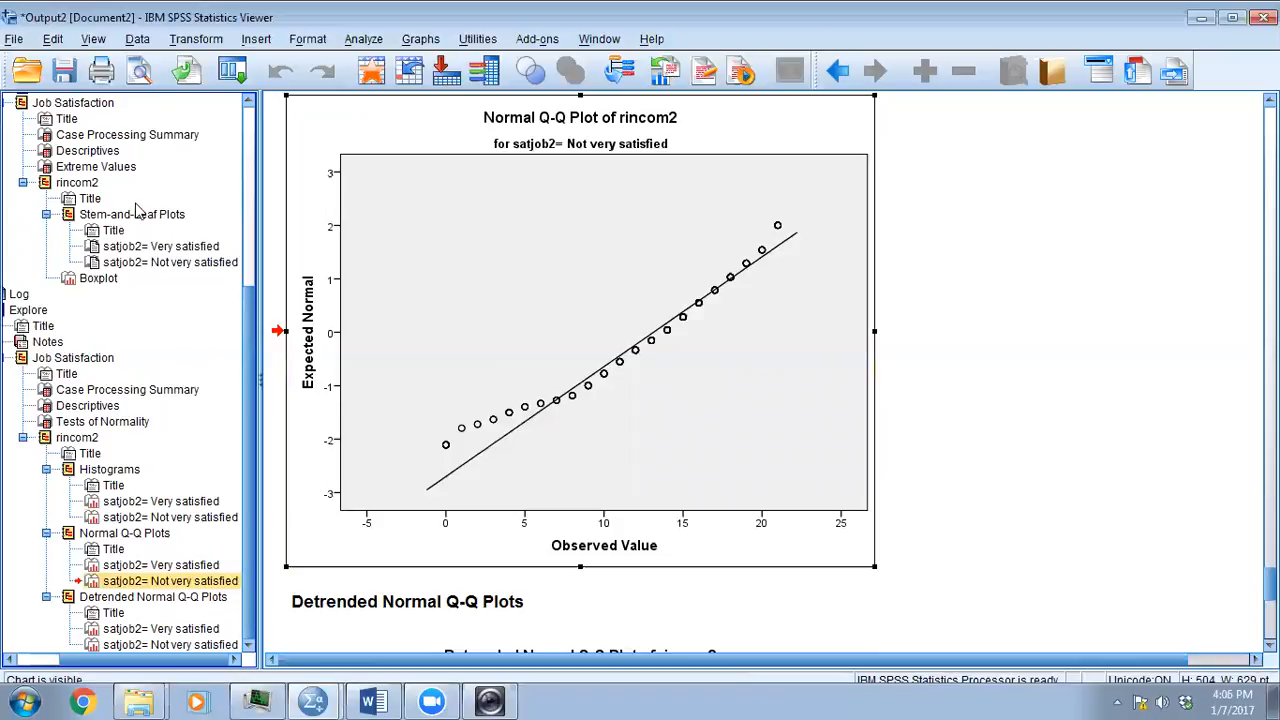
{"action": "left_click", "coordinate": [194, 42]}
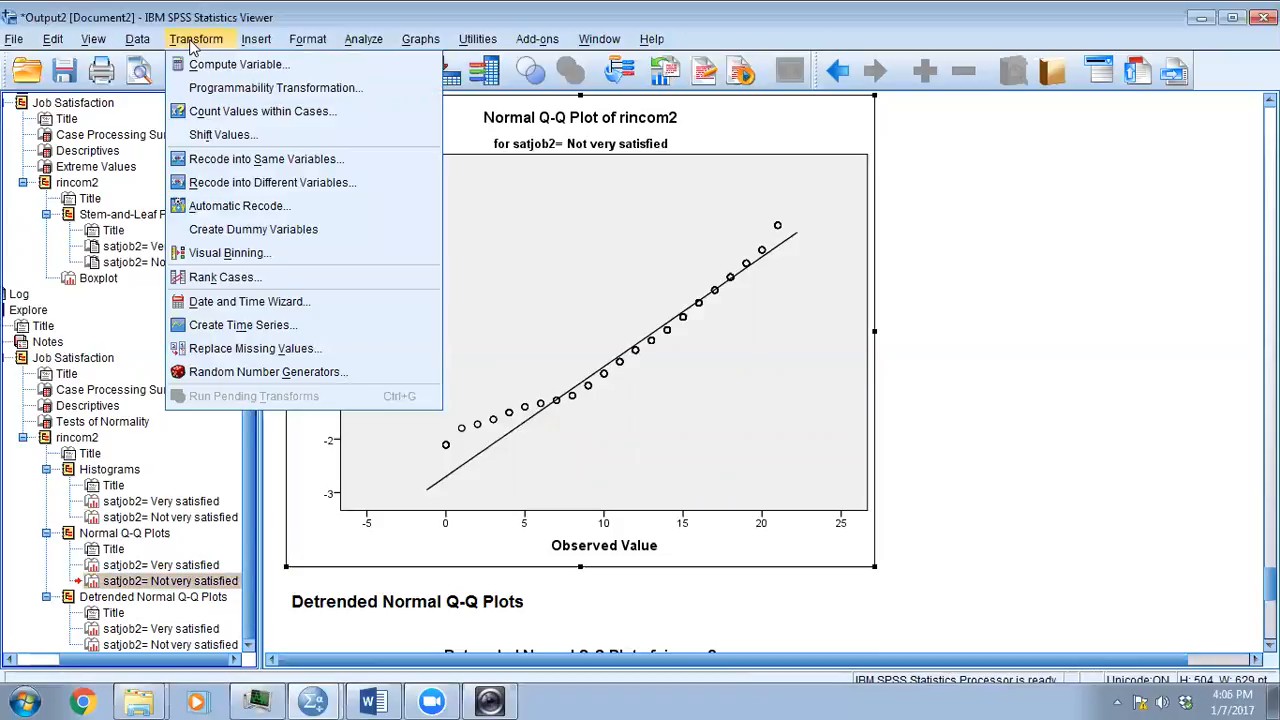
{"action": "left_click", "coordinate": [199, 64]}
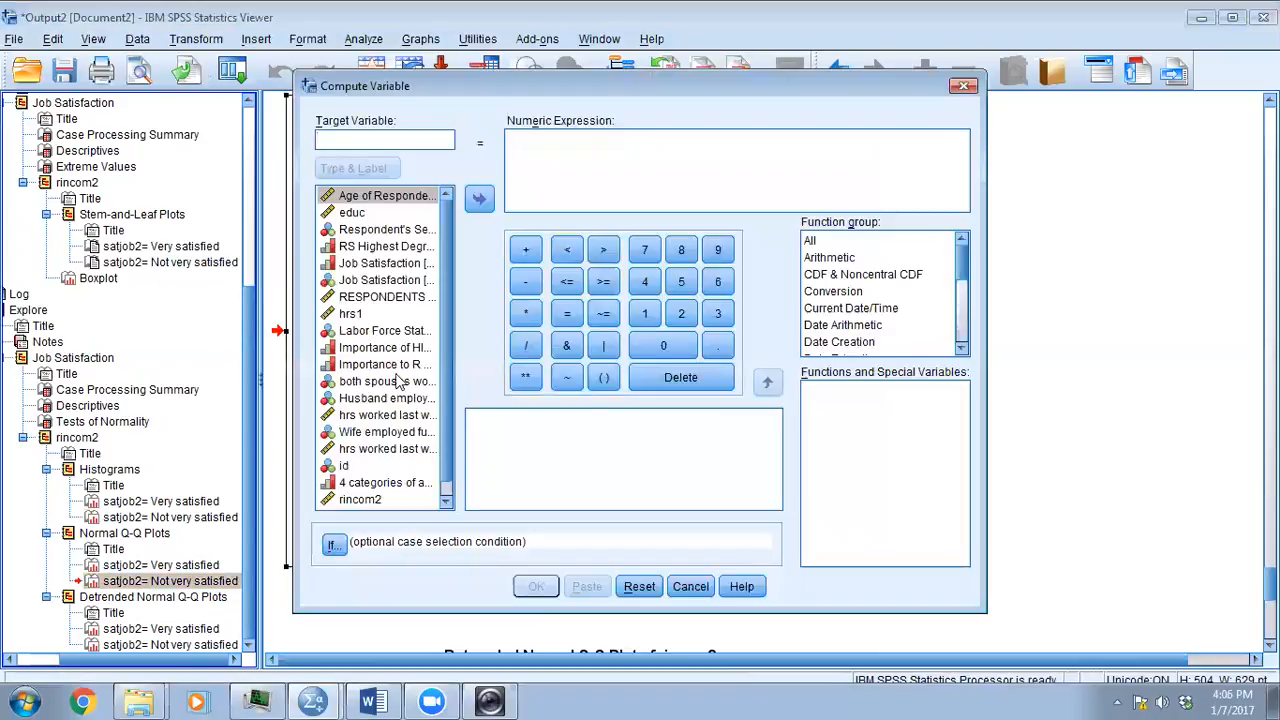
{"action": "left_click", "coordinate": [447, 502]}
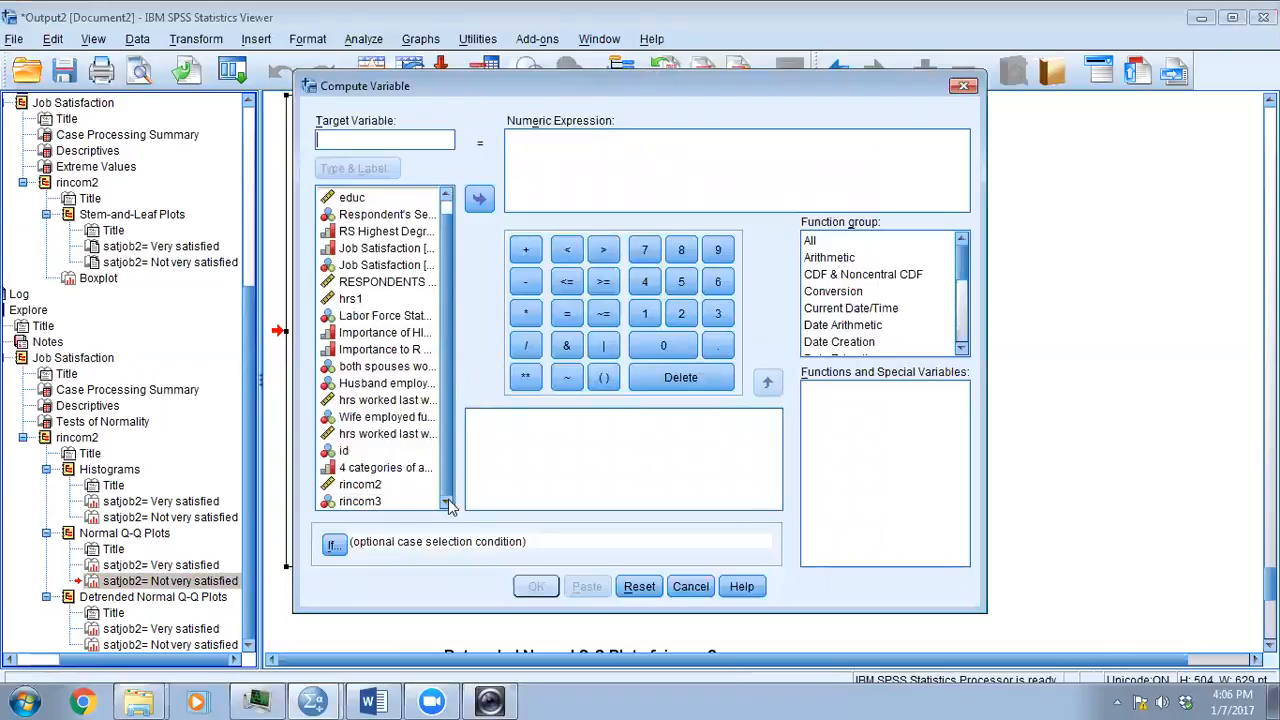
{"action": "left_click", "coordinate": [380, 502]}
{"action": "left_click", "coordinate": [384, 140]}
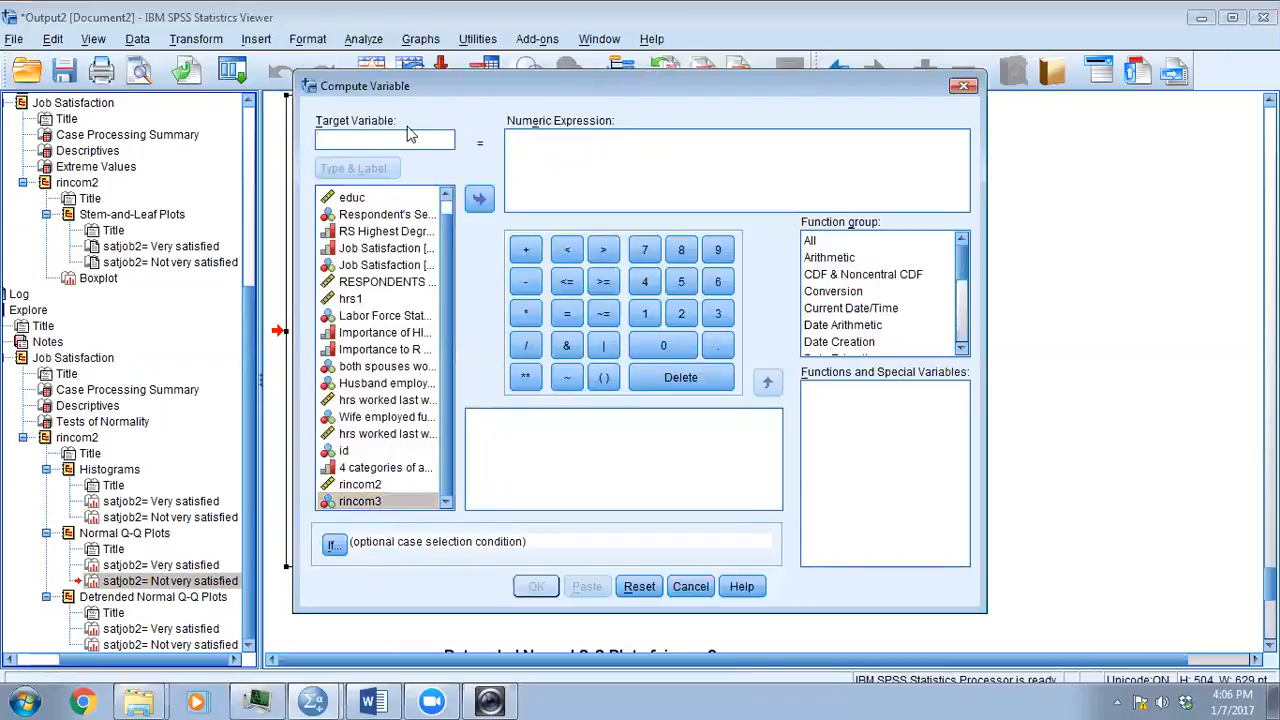
{"action": "type", "text": "rinco"}
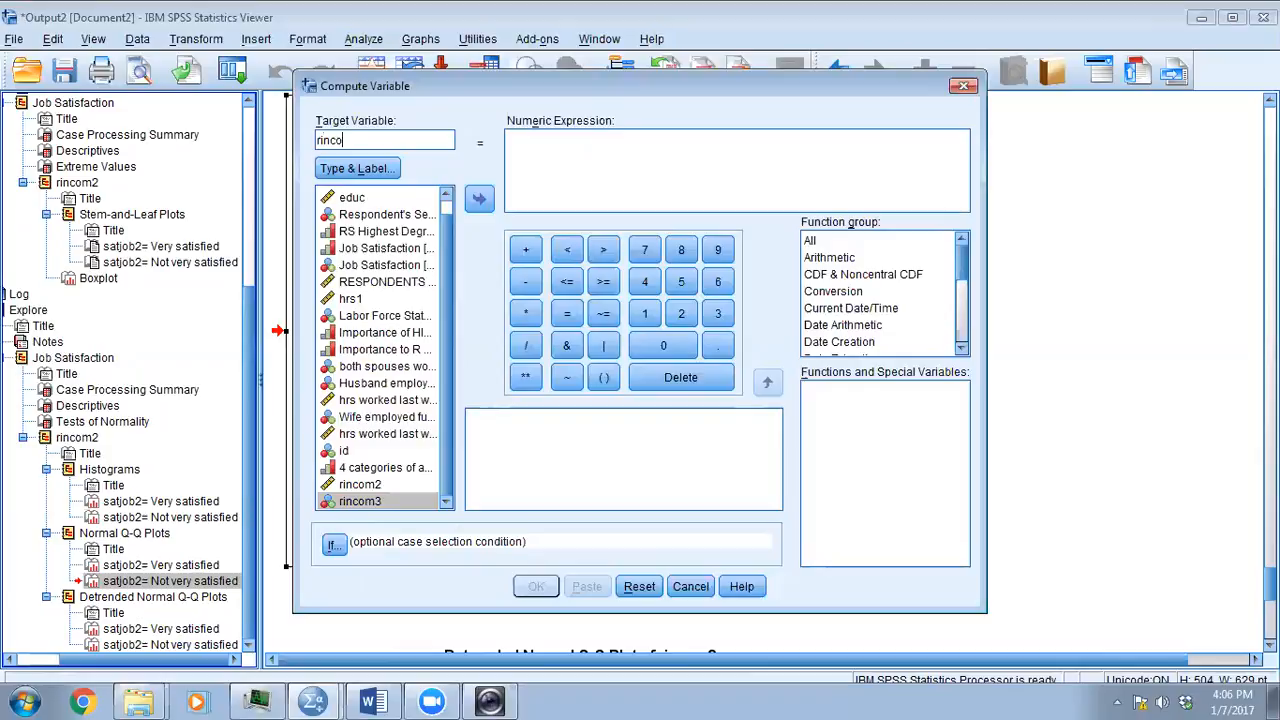
{"action": "type", "text": "m4"}
{"action": "left_click", "coordinate": [829, 258]}
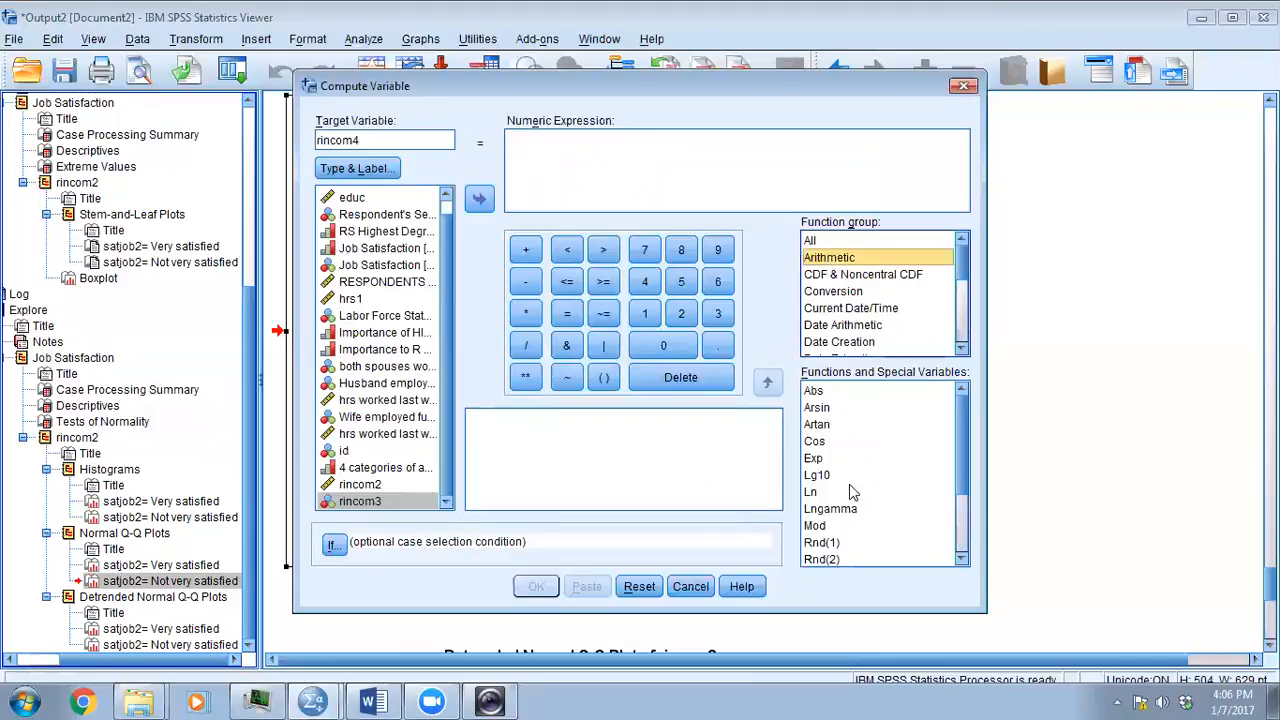
{"action": "left_click", "coordinate": [963, 532]}
{"action": "left_click_drag", "start_coordinate": [962, 531], "coordinate": [964, 478]}
{"action": "left_click", "coordinate": [965, 560]}
{"action": "left_click", "coordinate": [965, 560]}
{"action": "left_click", "coordinate": [965, 560]}
{"action": "left_click", "coordinate": [965, 560]}
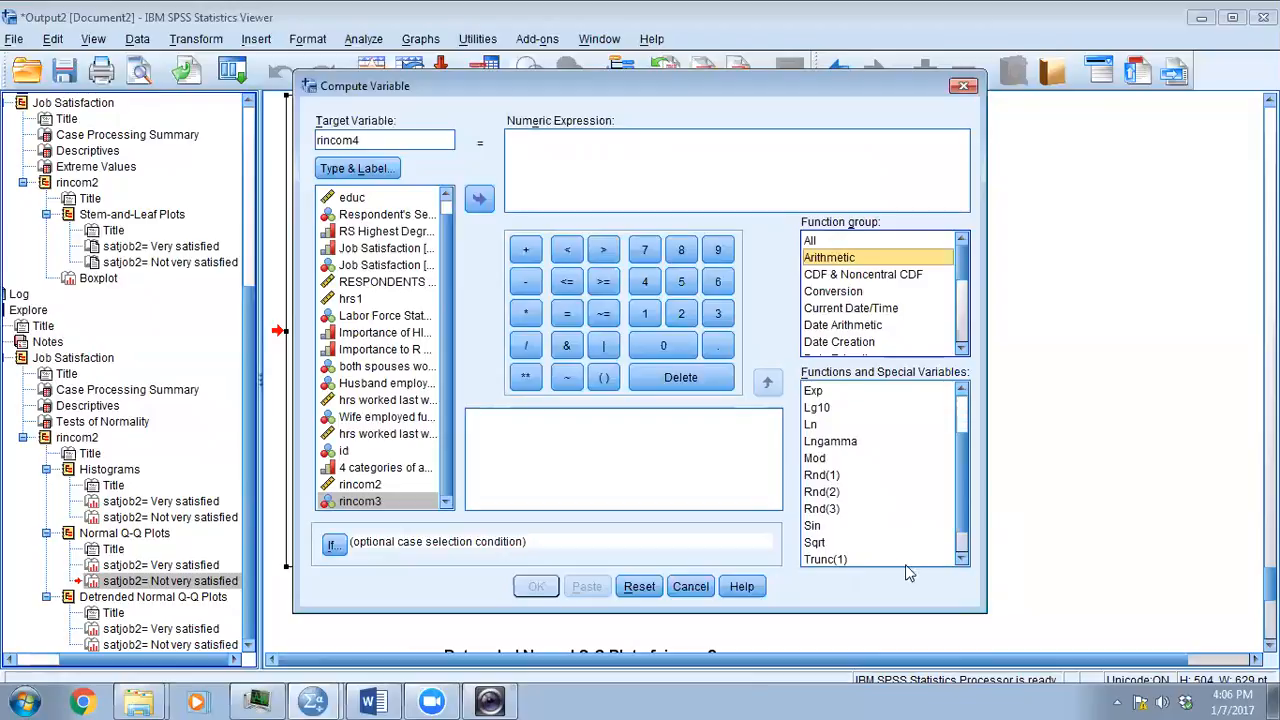
{"action": "double_click", "coordinate": [813, 543]}
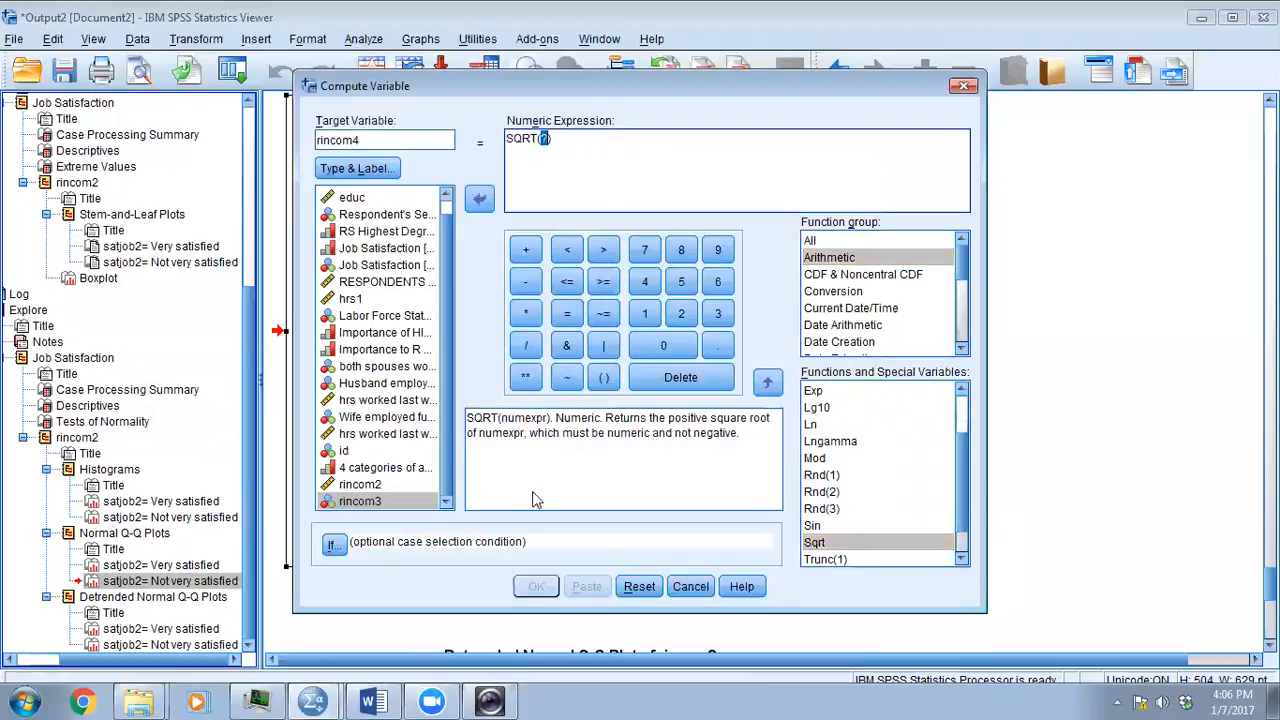
{"action": "left_click_drag", "start_coordinate": [774, 86], "coordinate": [848, 268]}
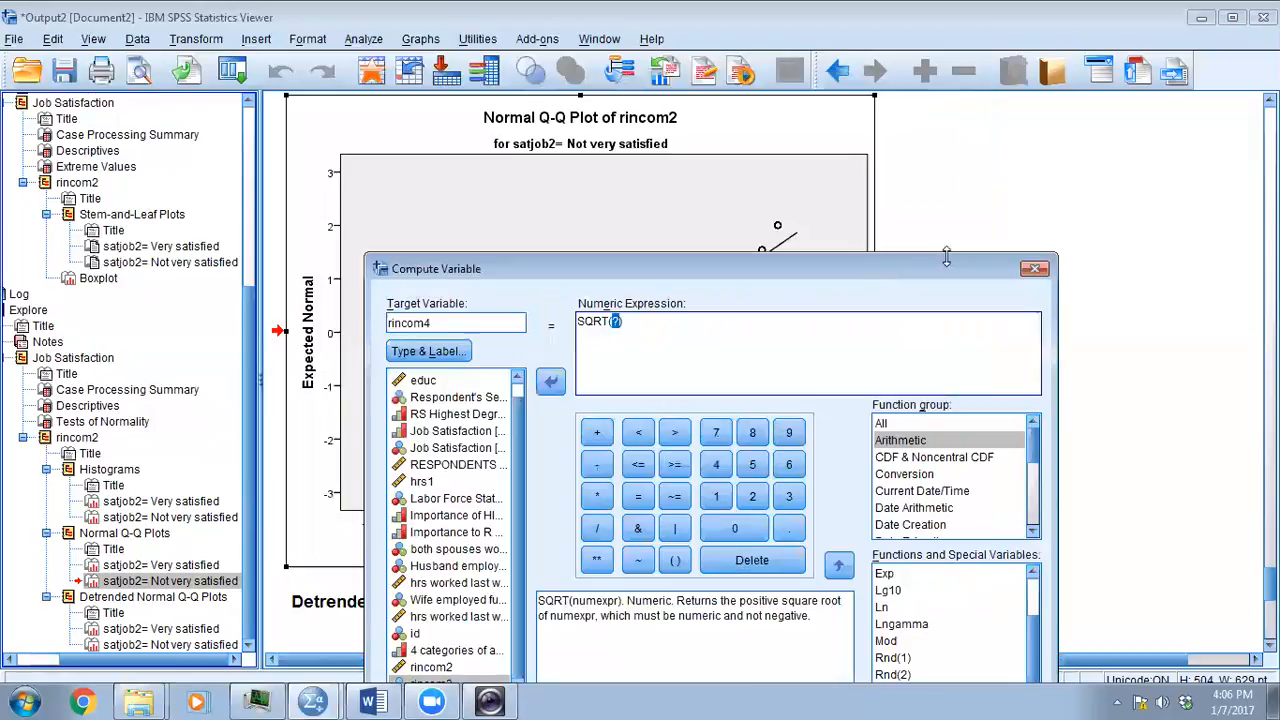
{"action": "left_click", "coordinate": [1037, 270]}
- Return to the latest Explore results and re-examine the Descriptives table for rincom2 by job satisfaction group
{"action": "scroll", "coordinate": [965, 340], "scroll_direction": "up", "scroll_amount": 2}
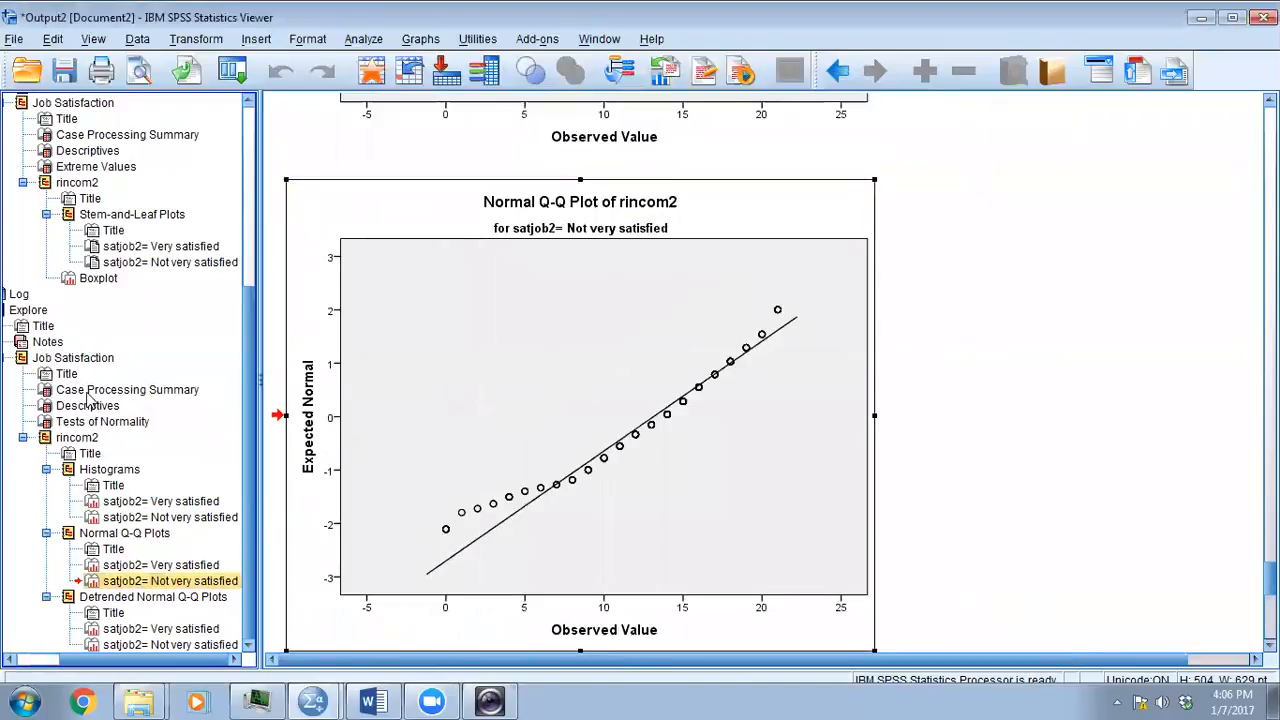
{"action": "left_click", "coordinate": [92, 392]}
{"action": "scroll", "coordinate": [503, 374], "scroll_direction": "down", "scroll_amount": 2}
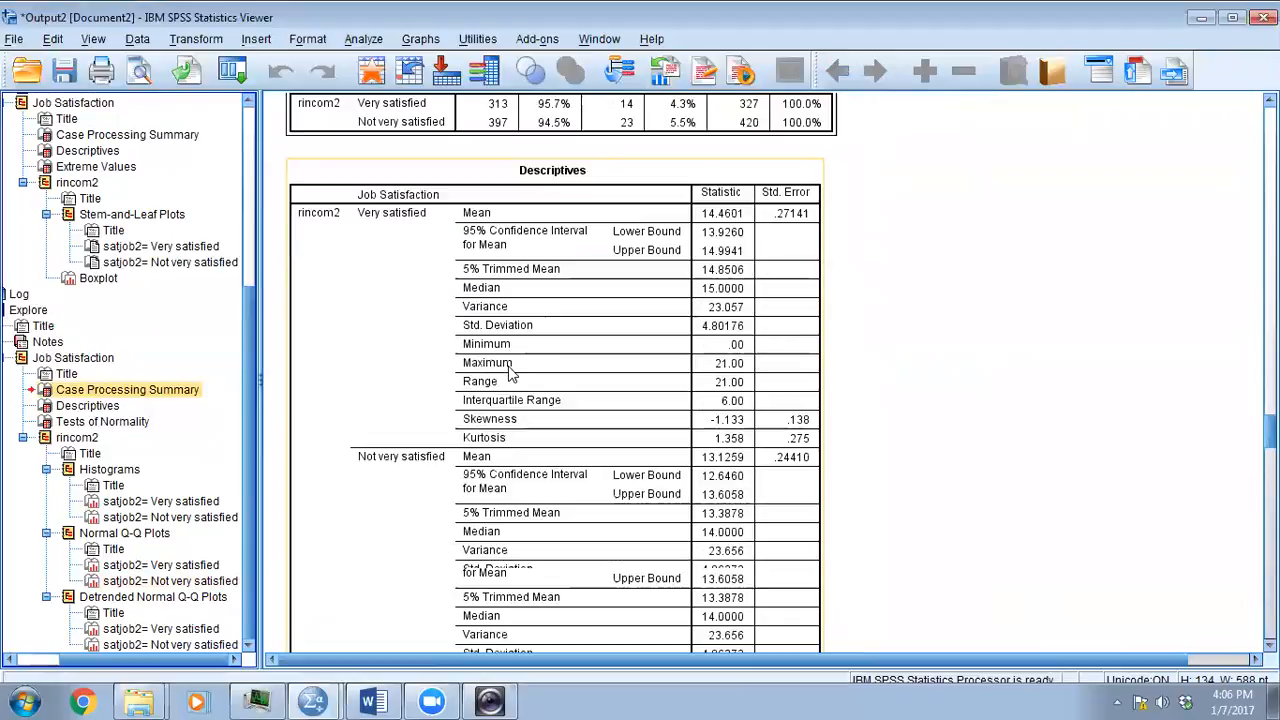
{"action": "left_click", "coordinate": [510, 368]}
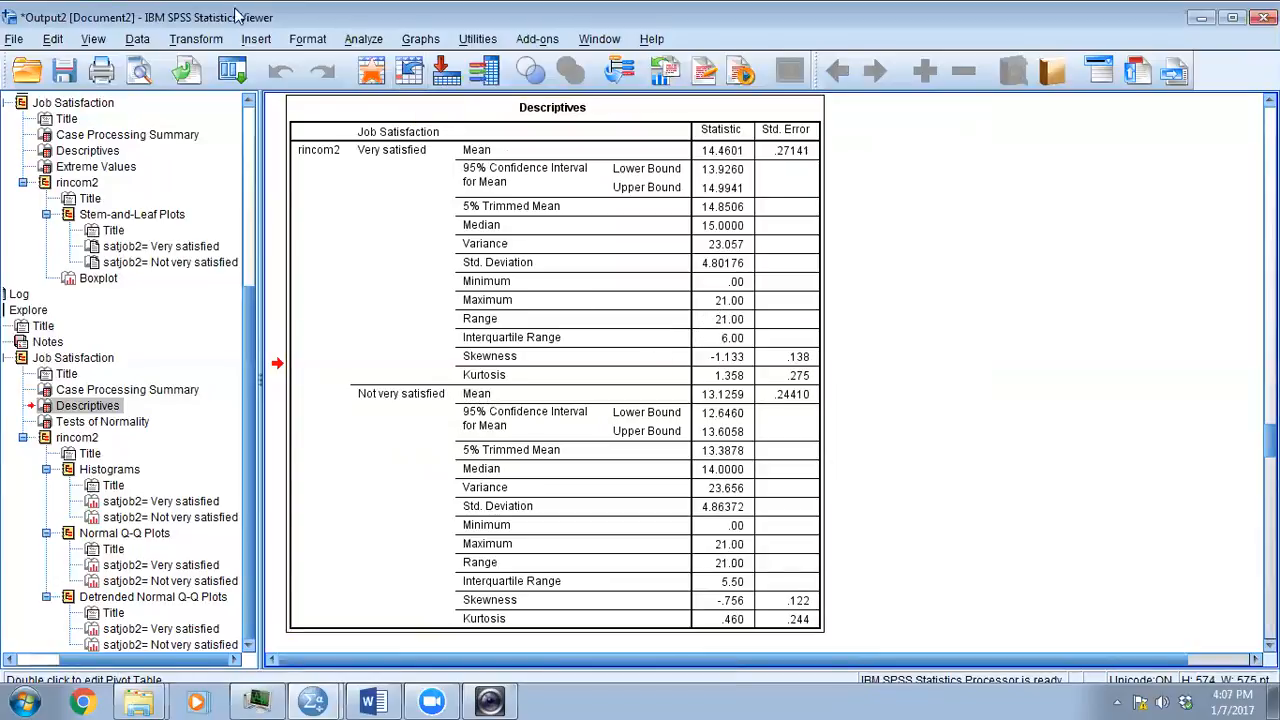
- Set up a computed variable named rincom4 and insert the arithmetic Sqrt function into its numeric expression
{"action": "left_click", "coordinate": [198, 40]}
{"action": "left_click", "coordinate": [210, 70]}
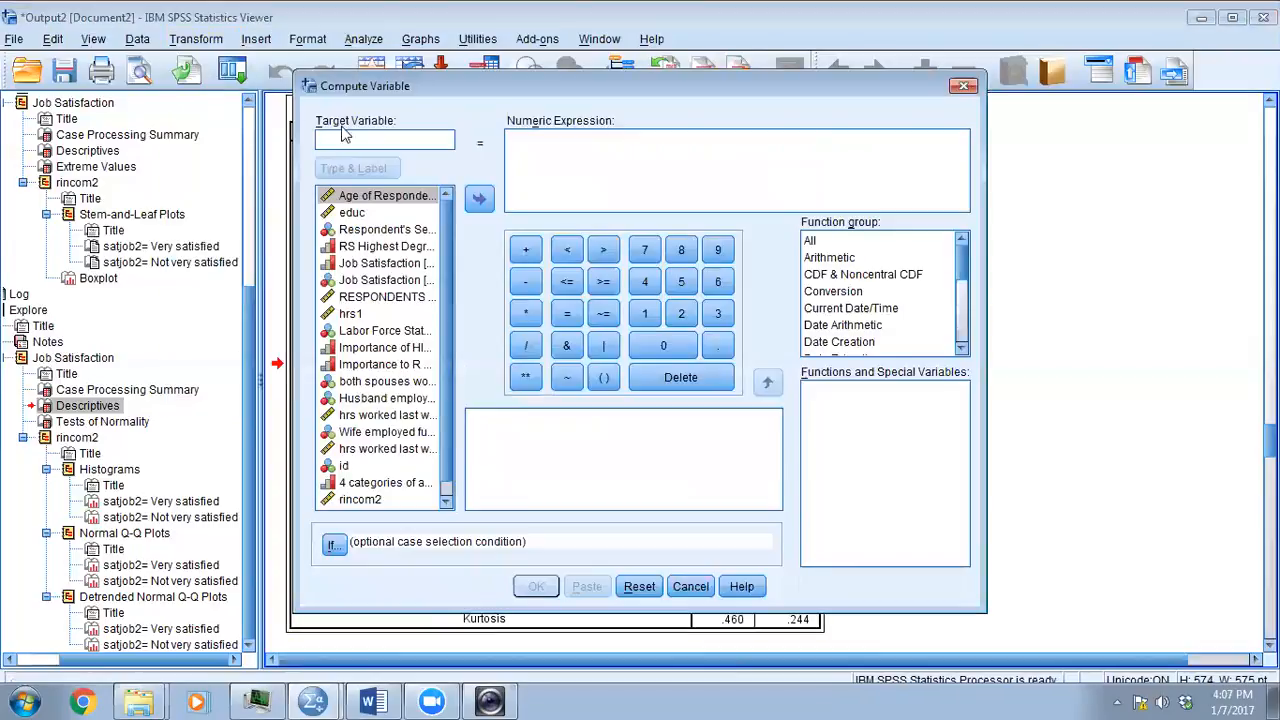
{"action": "type", "text": "rincom4"}
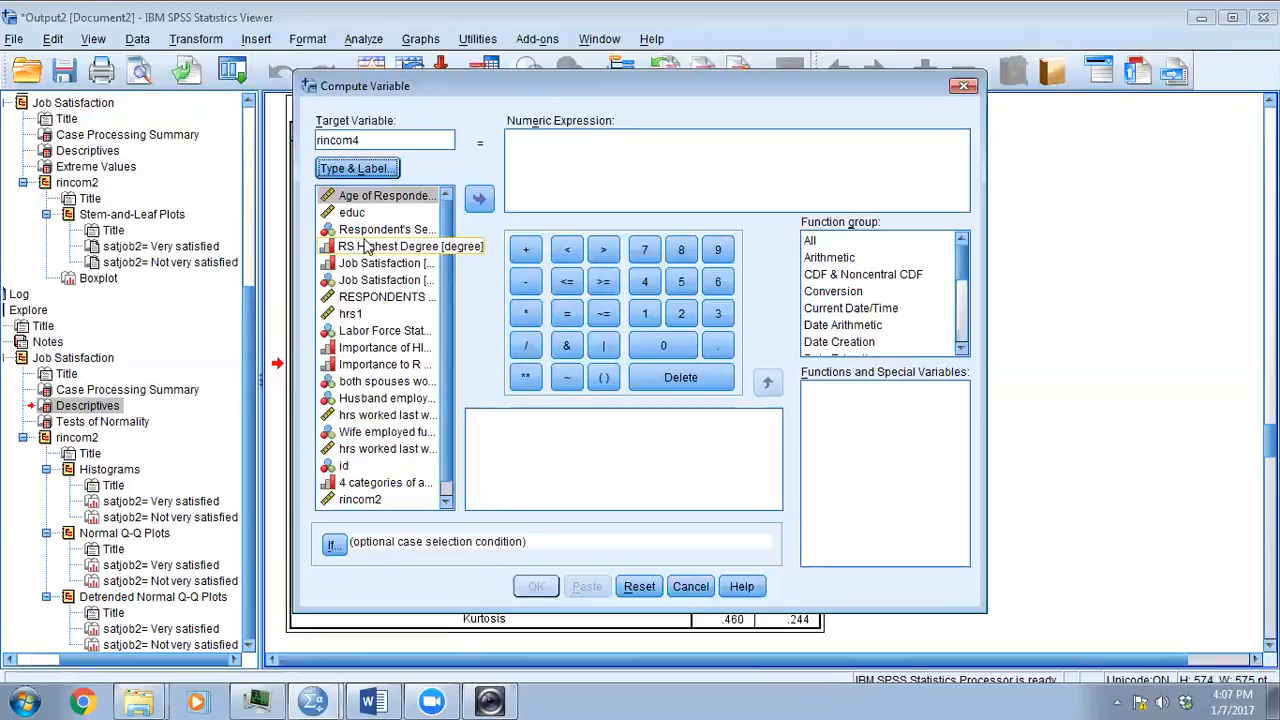
{"action": "left_click", "coordinate": [517, 140]}
{"action": "left_click", "coordinate": [830, 258]}
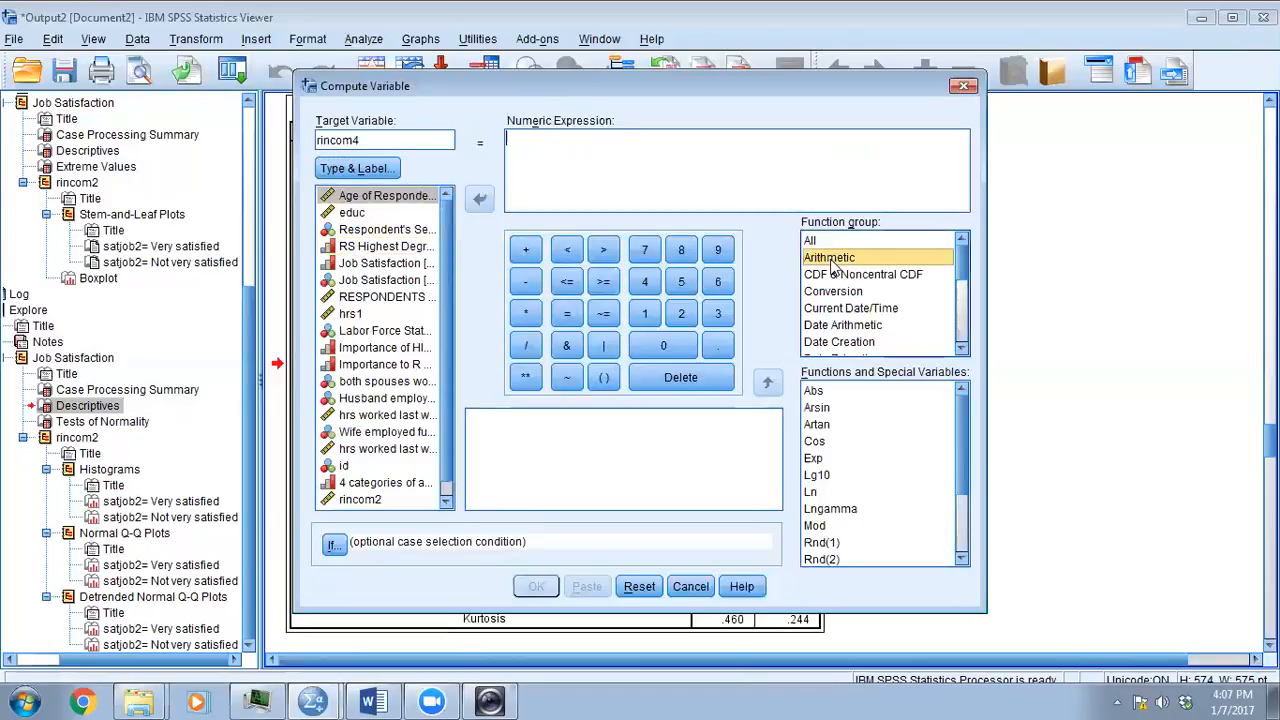
{"action": "scroll", "coordinate": [961, 476], "scroll_direction": "down", "scroll_amount": 3}
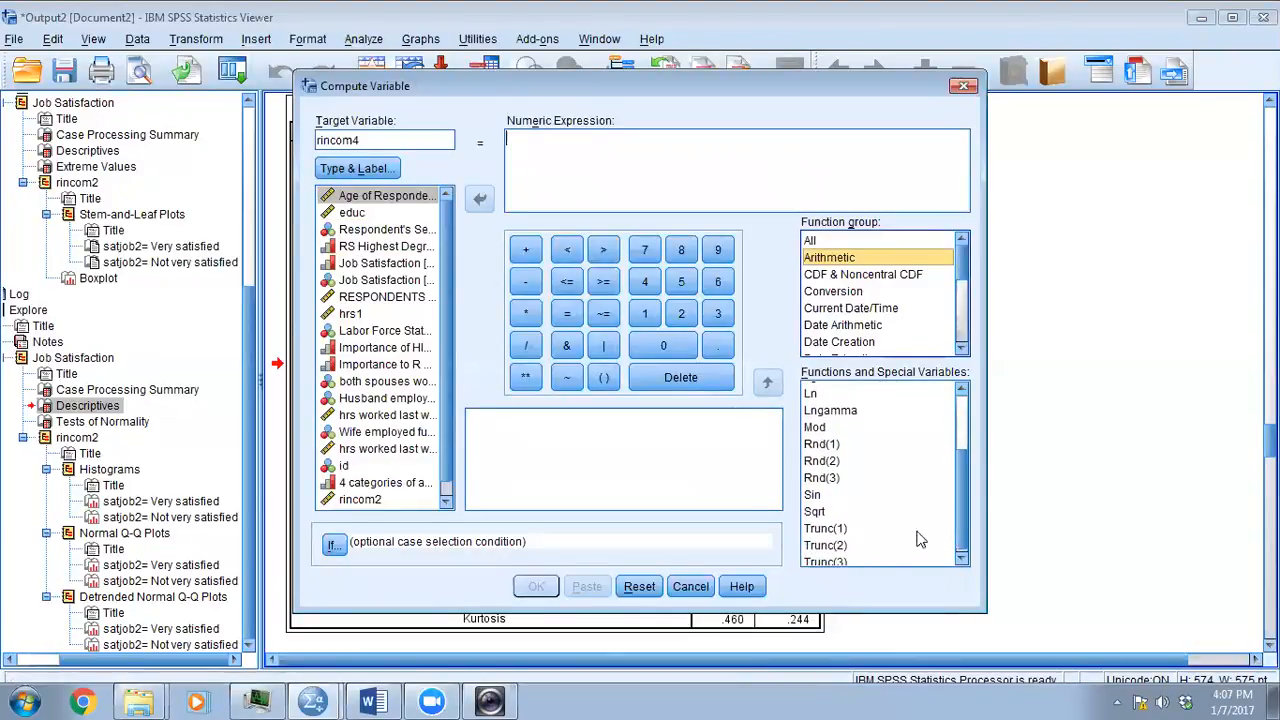
{"action": "double_click", "coordinate": [815, 511]}
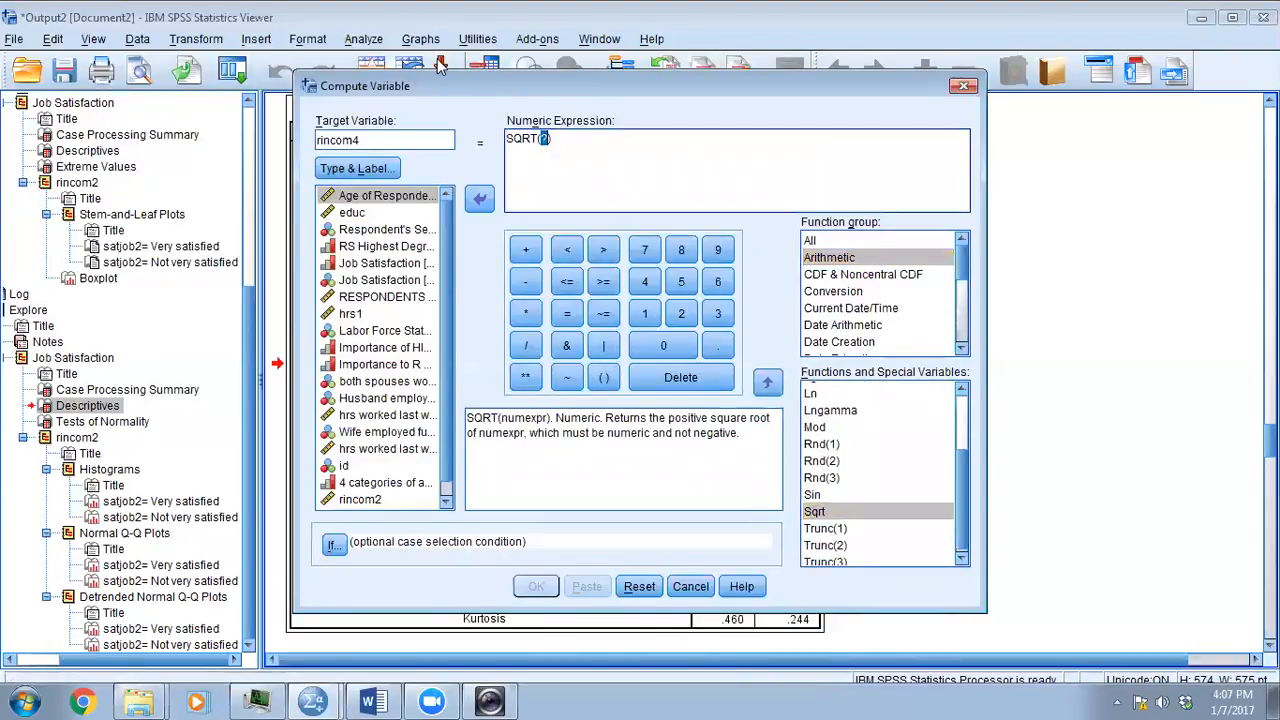
- Complete the rincom4 expression as SQRT(22 - rincom3) and compute the variable
{"action": "type", "text": "22 -"}
{"action": "left_click_drag", "start_coordinate": [451, 258], "coordinate": [458, 353]}
{"action": "left_click", "coordinate": [385, 501]}
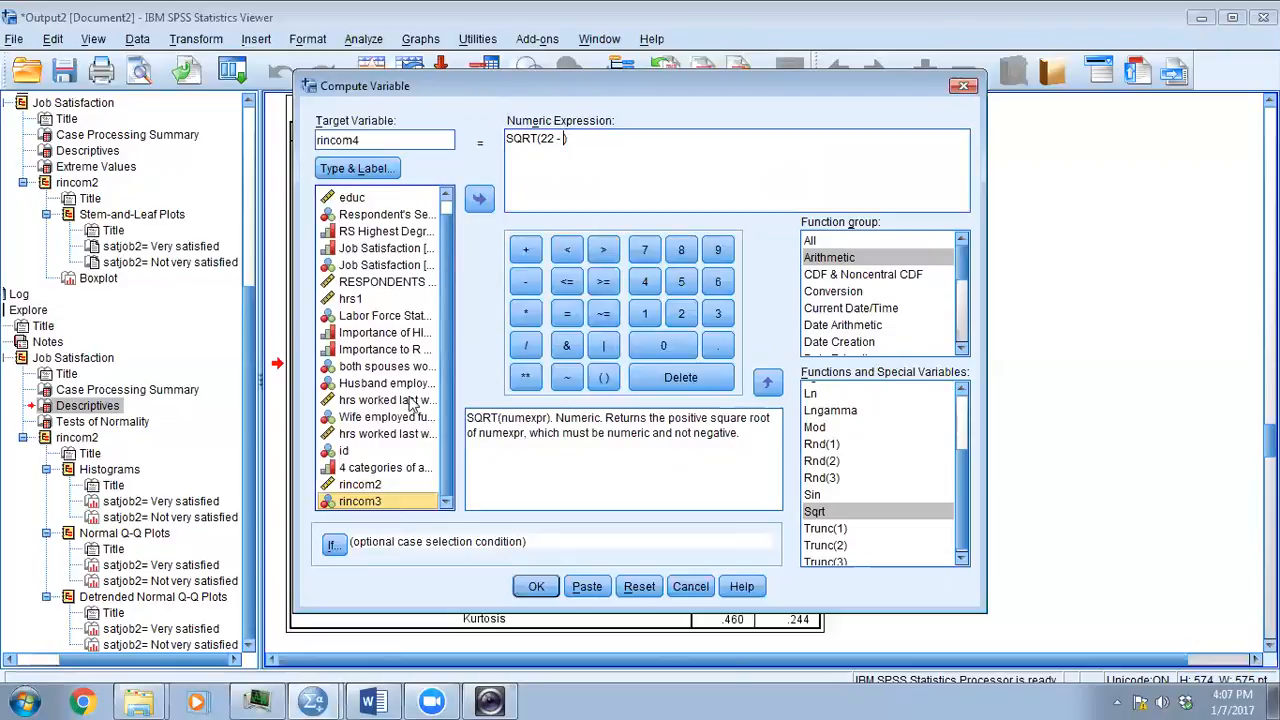
{"action": "double_click", "coordinate": [366, 501]}
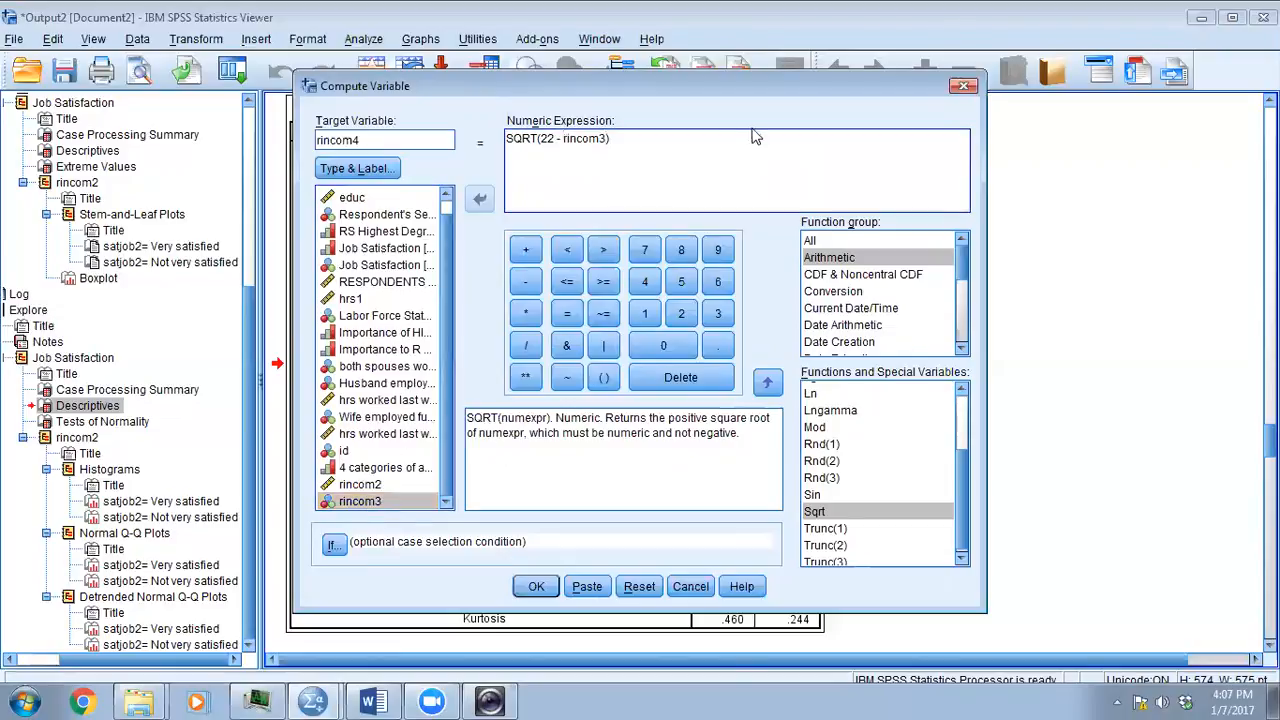
{"action": "left_click", "coordinate": [534, 587]}
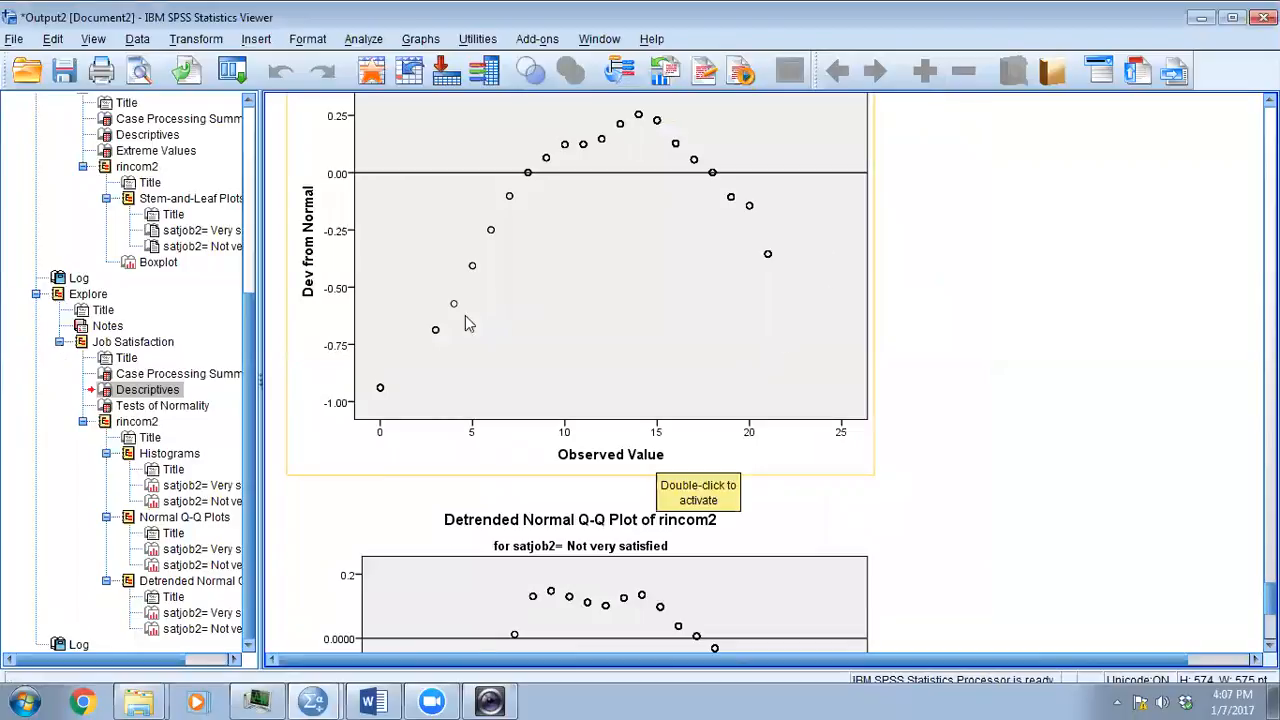
- Check the logged compute command and review the Tests of Normality and plots for rincom2 in the output
{"action": "left_click", "coordinate": [70, 645]}
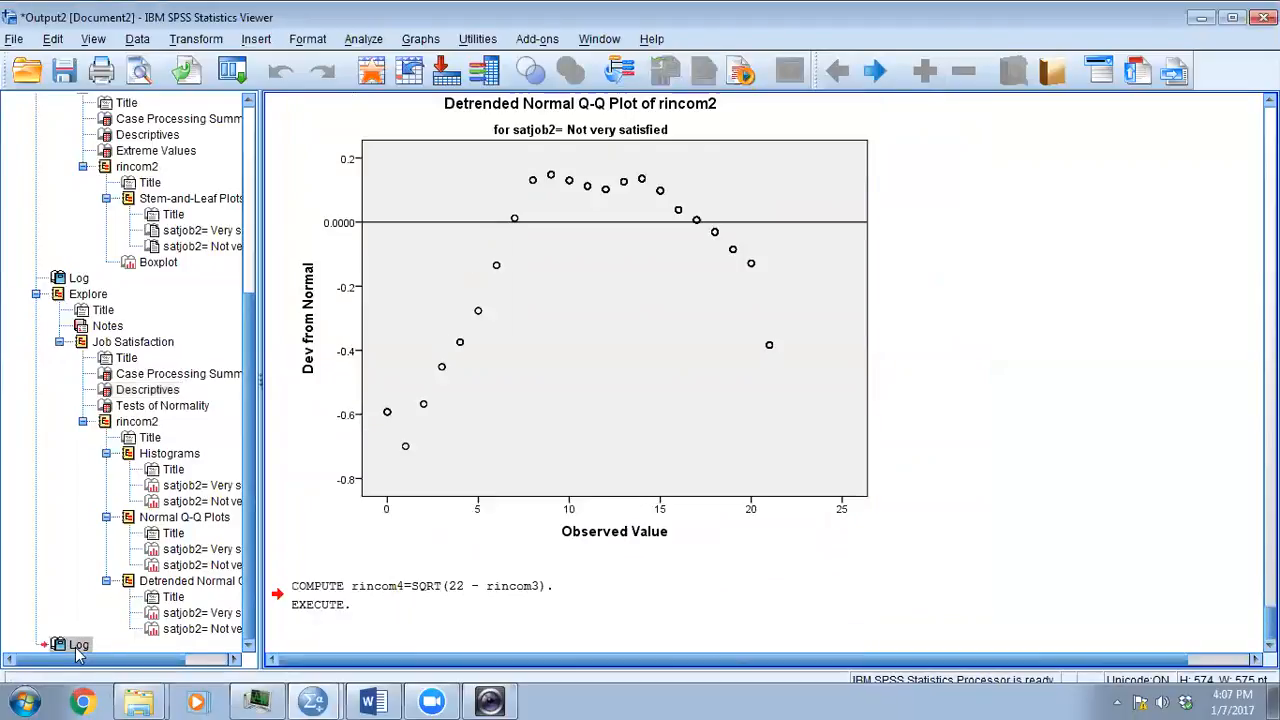
{"action": "left_click", "coordinate": [480, 318]}
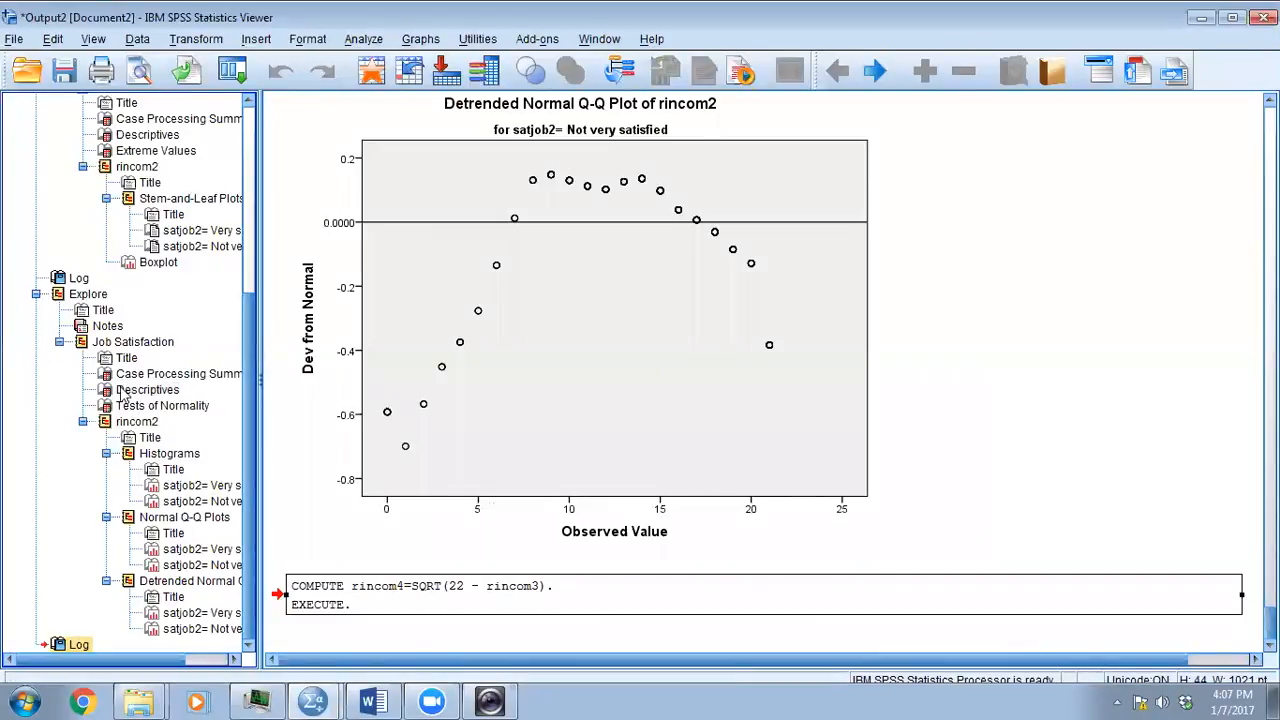
{"action": "left_click", "coordinate": [150, 406]}
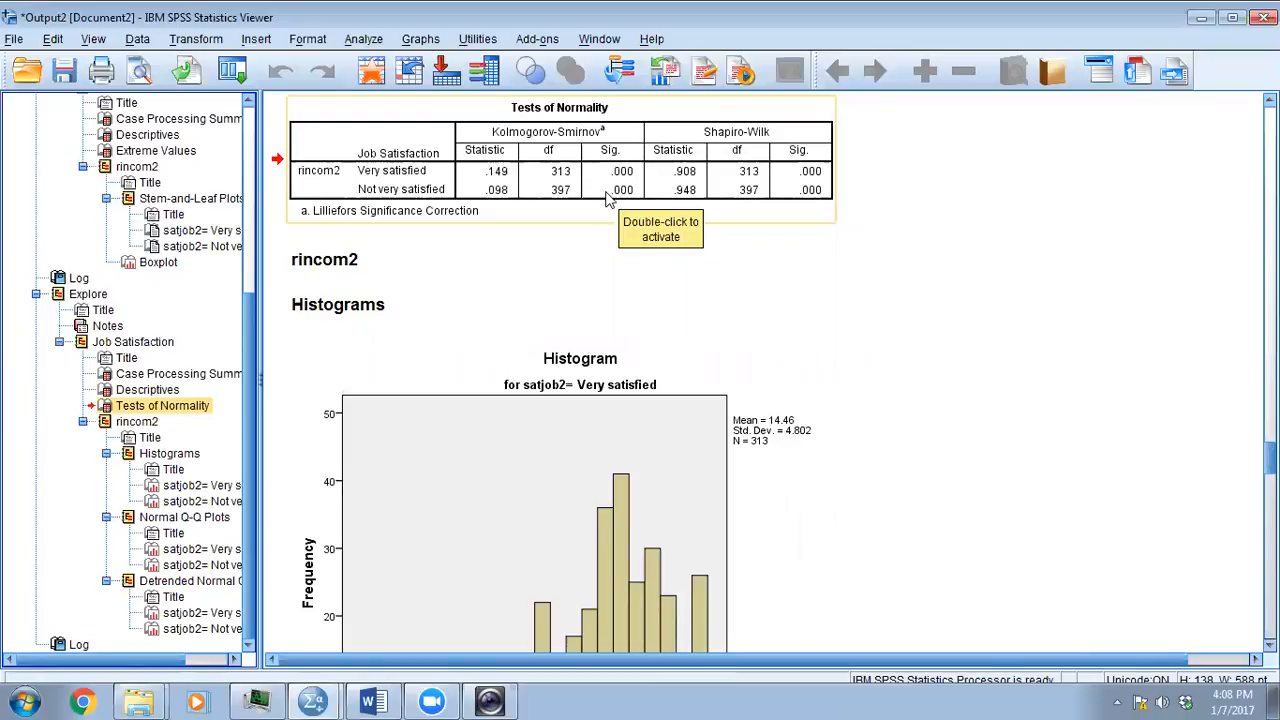
{"action": "left_click", "coordinate": [897, 198]}
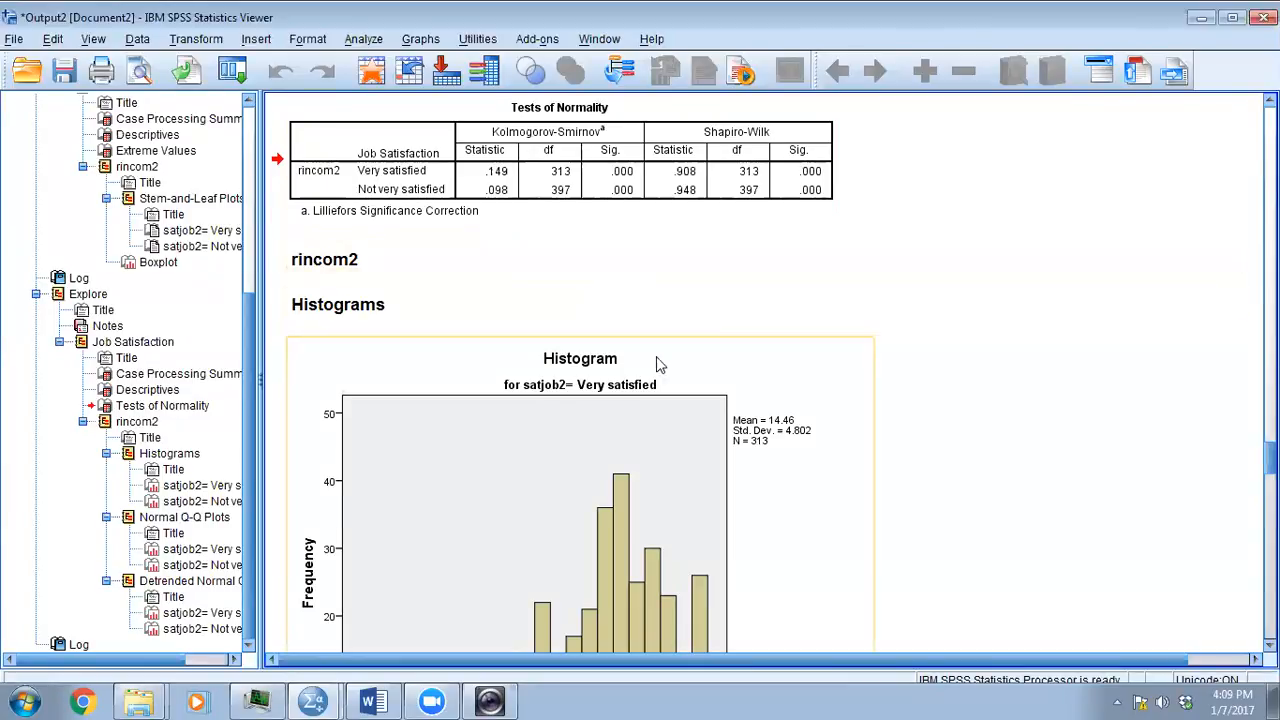
{"action": "scroll", "coordinate": [745, 290], "scroll_direction": "down", "scroll_amount": 15}
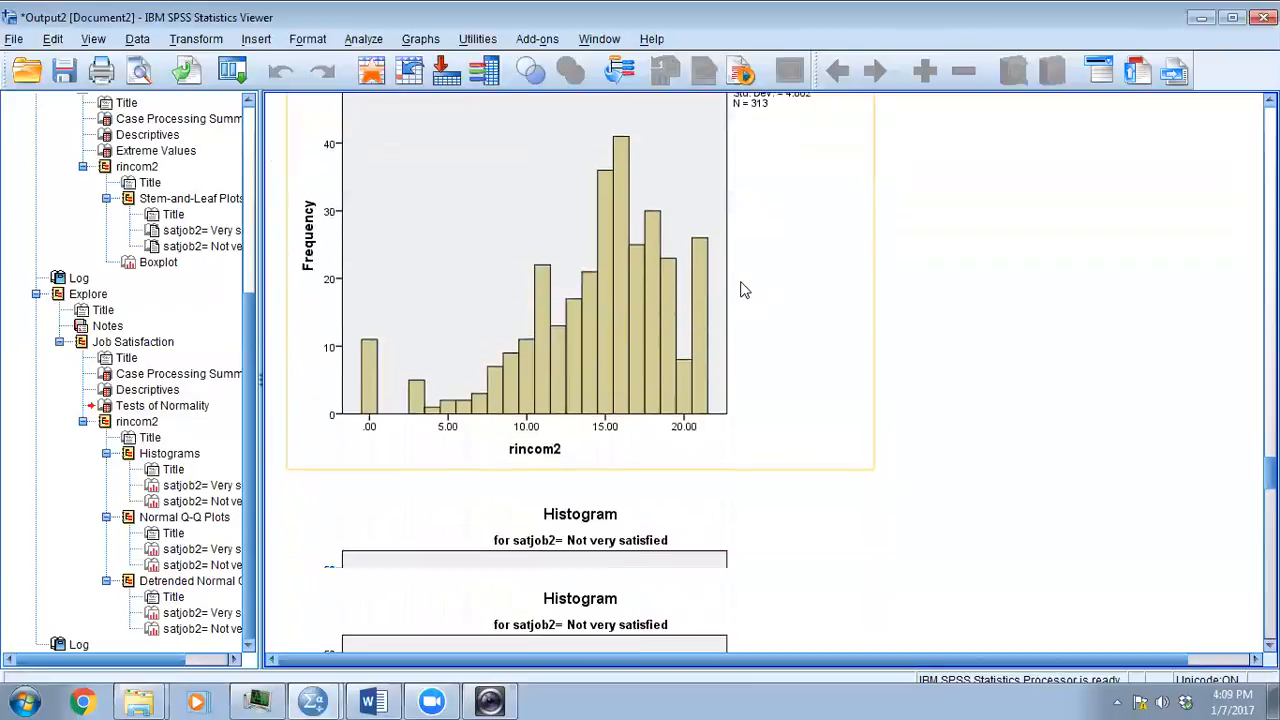
{"action": "scroll", "coordinate": [763, 341], "scroll_direction": "down", "scroll_amount": 5}
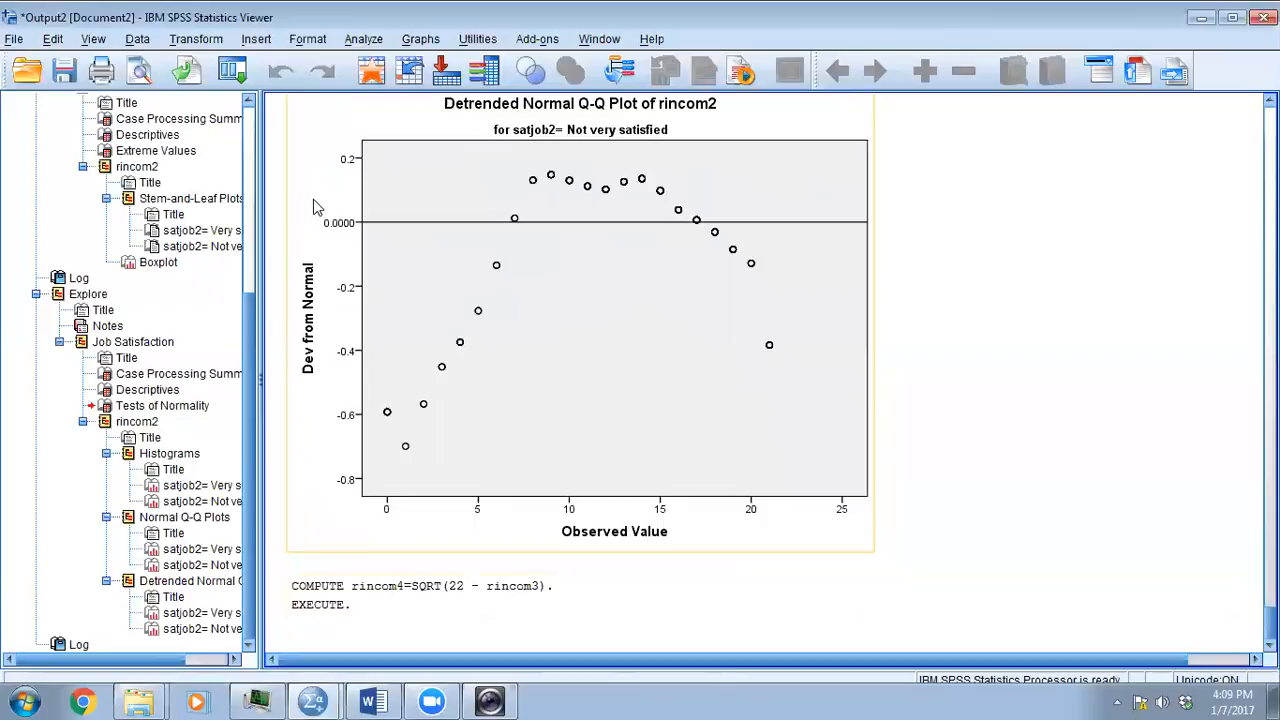
- Run Explore again on rincom2 by job satisfaction, keeping the descriptives, histograms and normality plots with tests
{"action": "left_click", "coordinate": [362, 38]}
{"action": "mouse_move", "coordinate": [397, 90]}
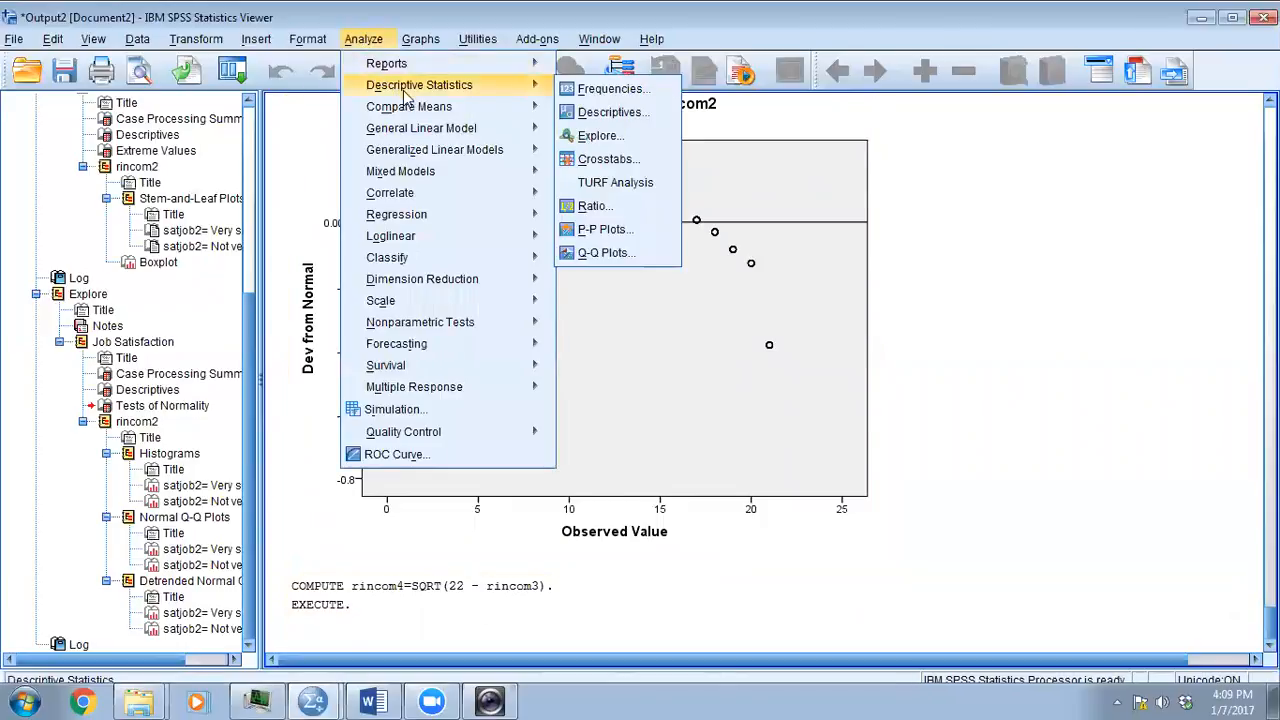
{"action": "left_click", "coordinate": [598, 135]}
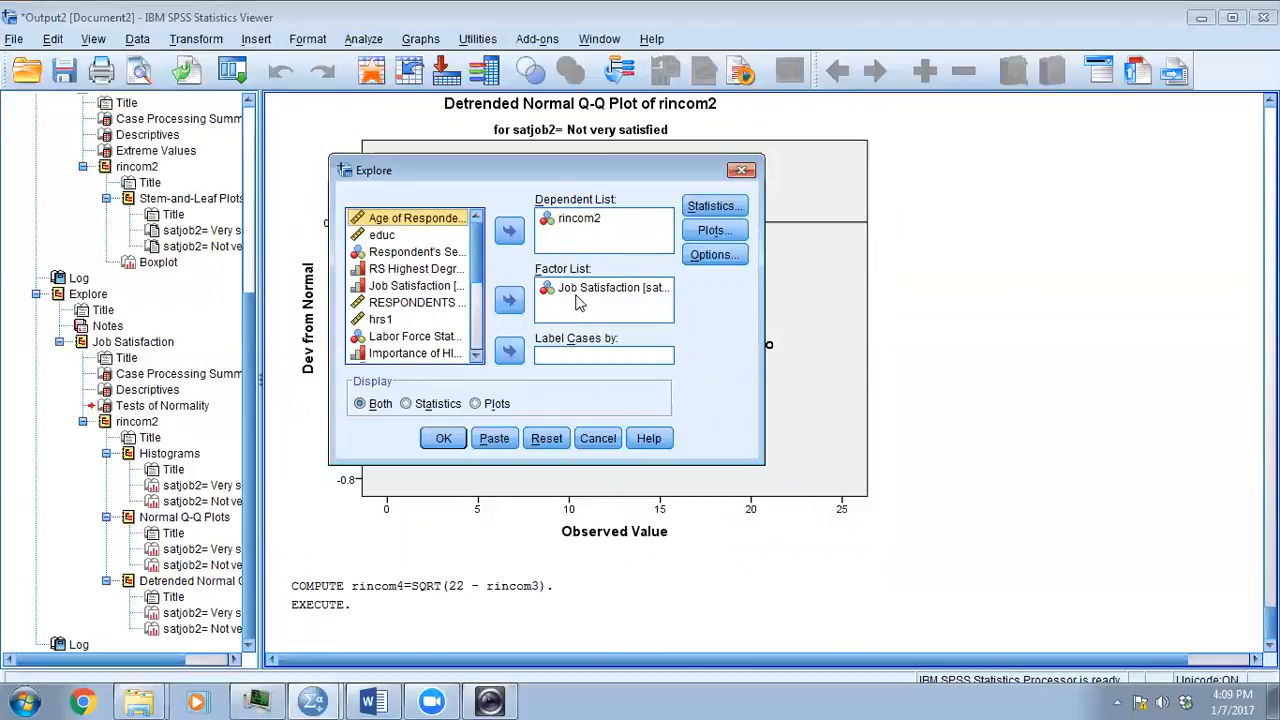
{"action": "left_click", "coordinate": [714, 206]}
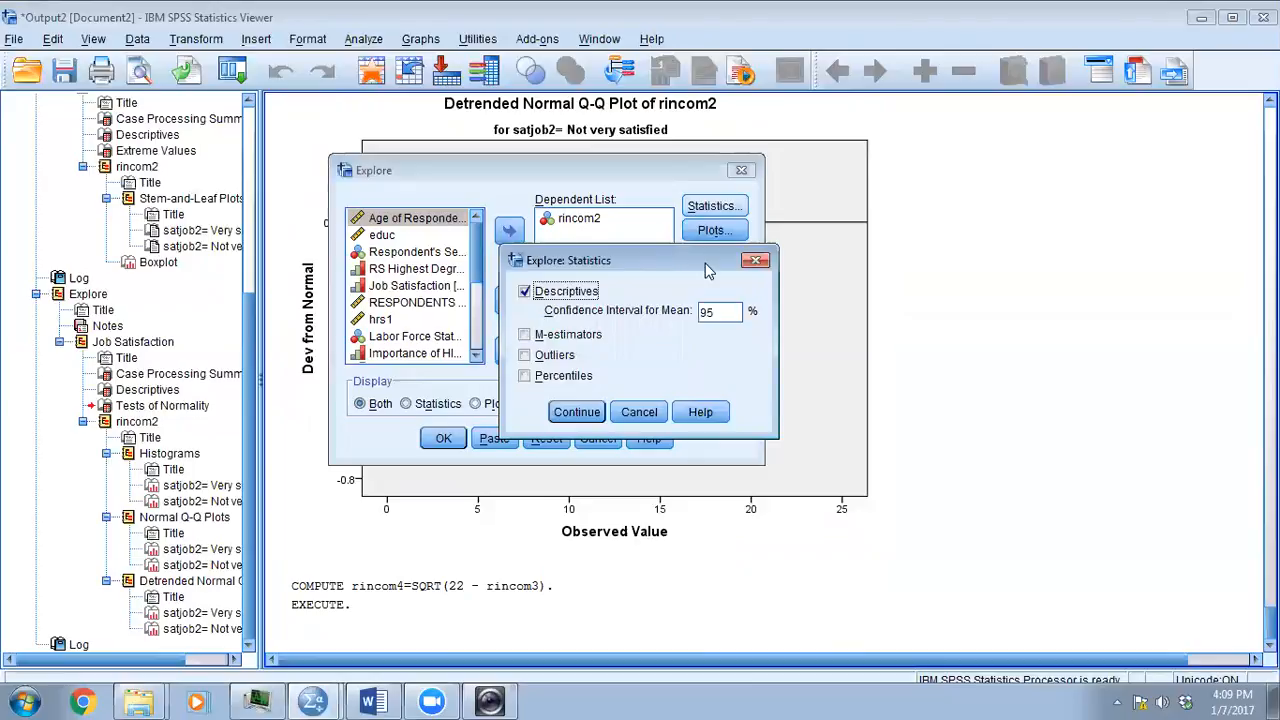
{"action": "left_click", "coordinate": [755, 261]}
{"action": "left_click", "coordinate": [714, 230]}
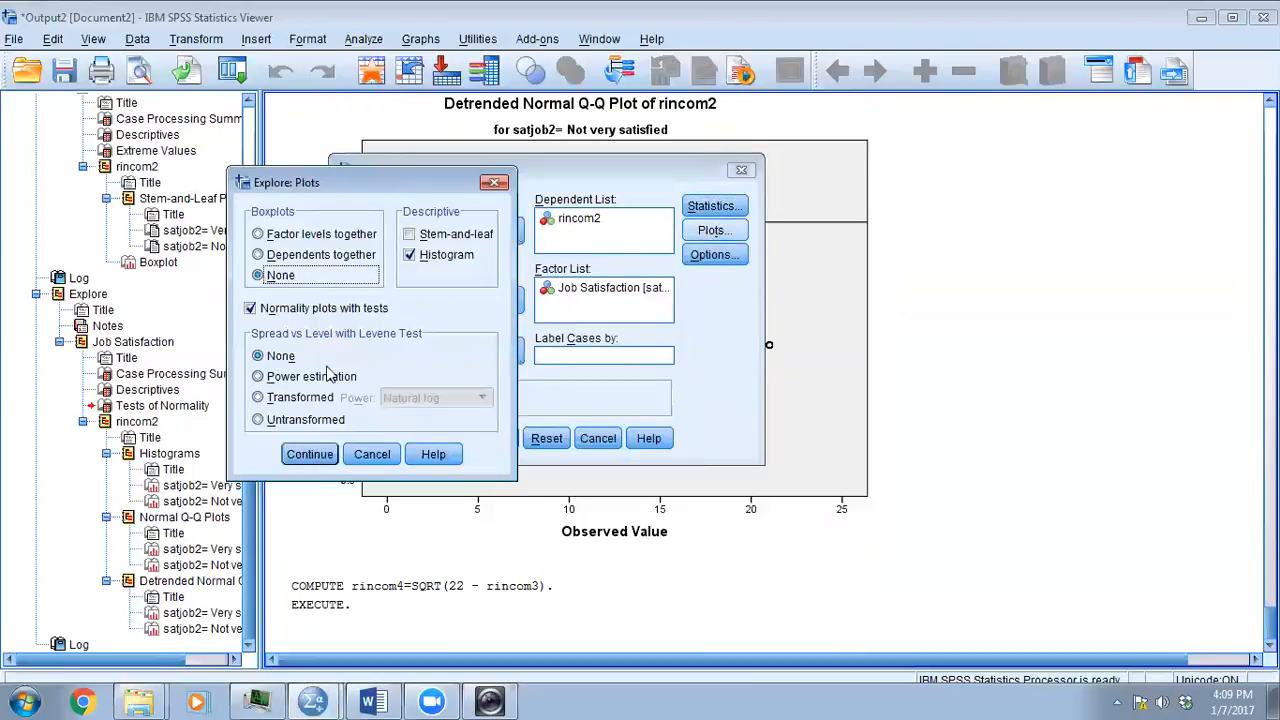
{"action": "left_click", "coordinate": [308, 456]}
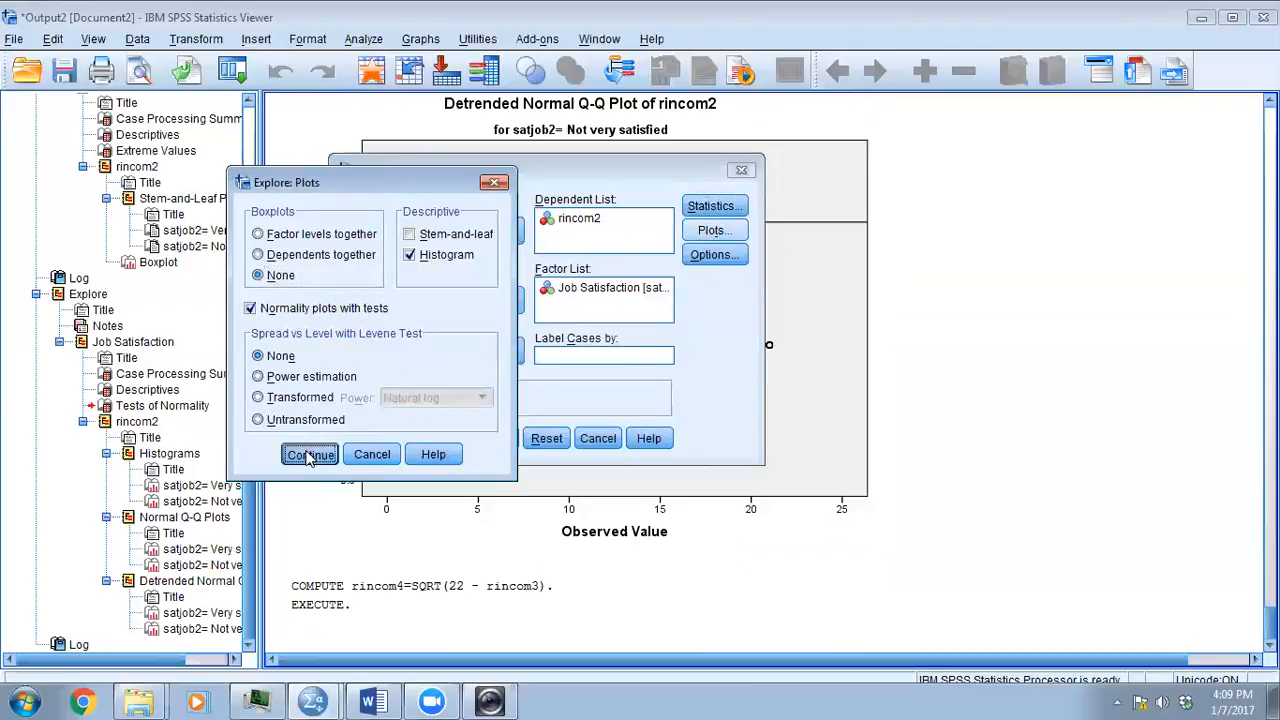
{"action": "left_click", "coordinate": [443, 437]}
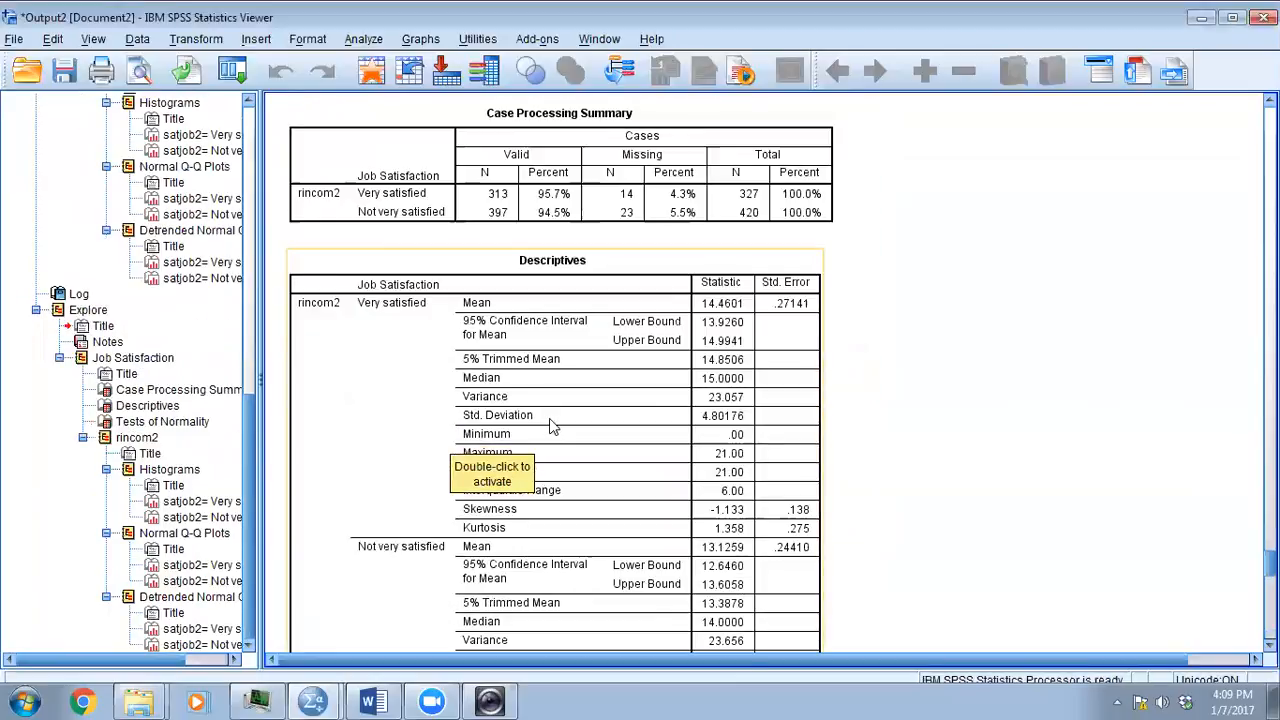
- Examine the Tests of Normality table and the very satisfied group's histogram in the newest Explore output
{"action": "left_click", "coordinate": [124, 426]}
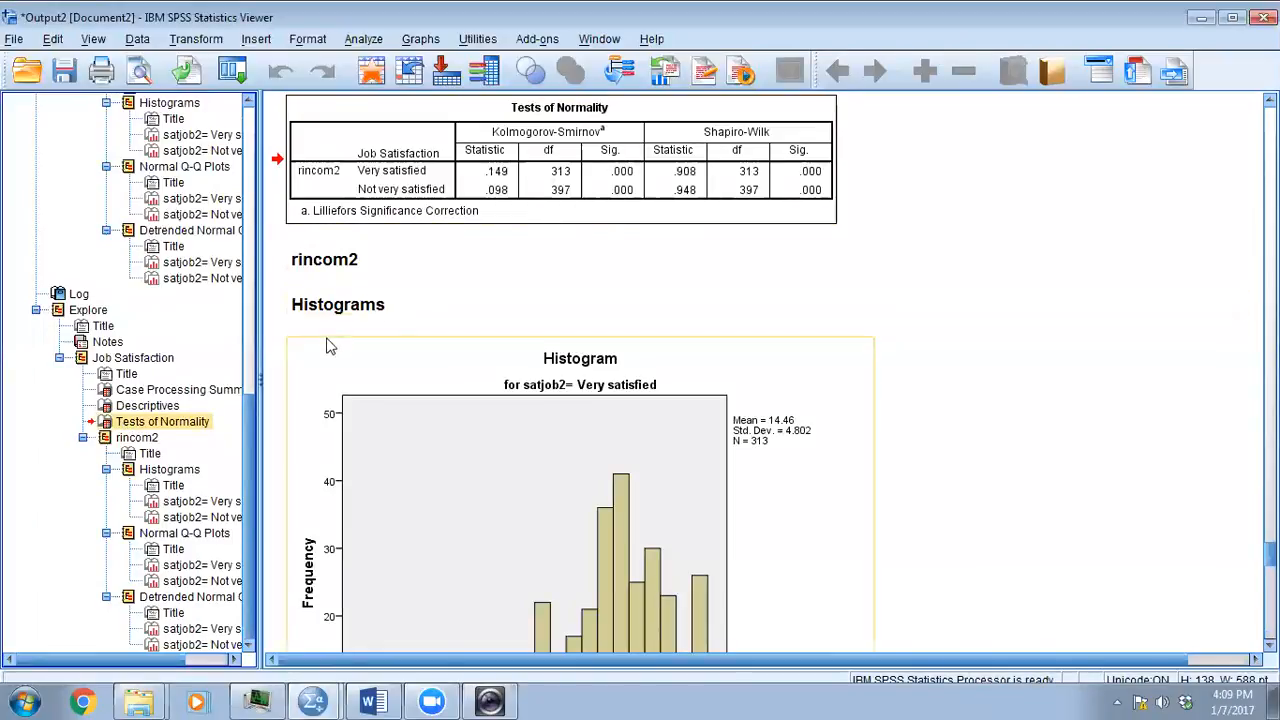
{"action": "scroll", "coordinate": [366, 488], "scroll_direction": "down", "scroll_amount": 5}
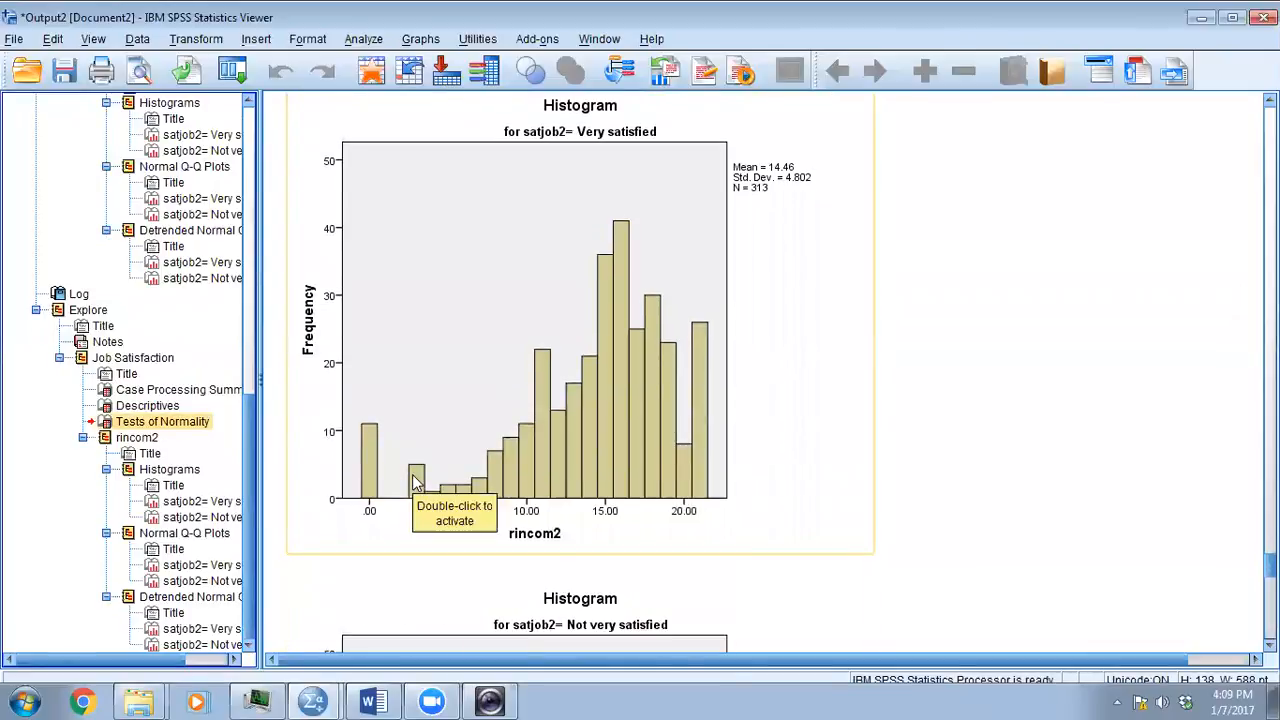
{"action": "scroll", "coordinate": [416, 482], "scroll_direction": "down", "scroll_amount": 3}
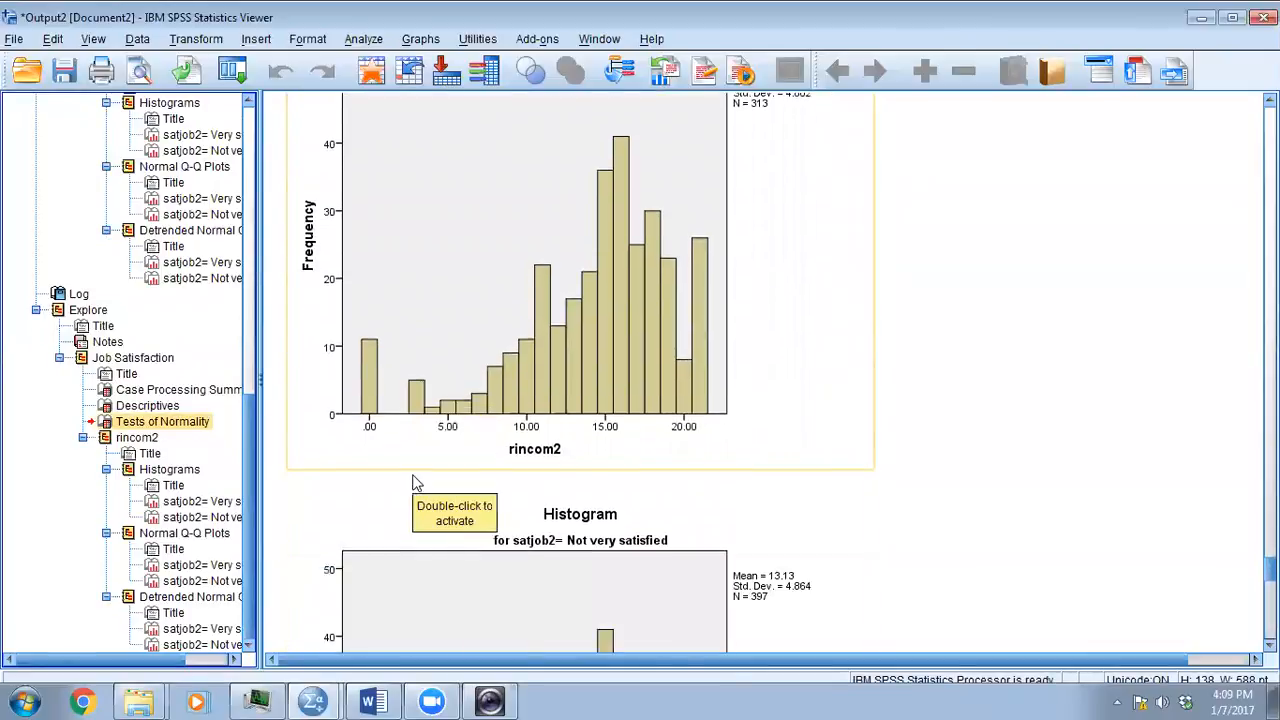
{"action": "scroll", "coordinate": [418, 484], "scroll_direction": "up", "scroll_amount": 5}
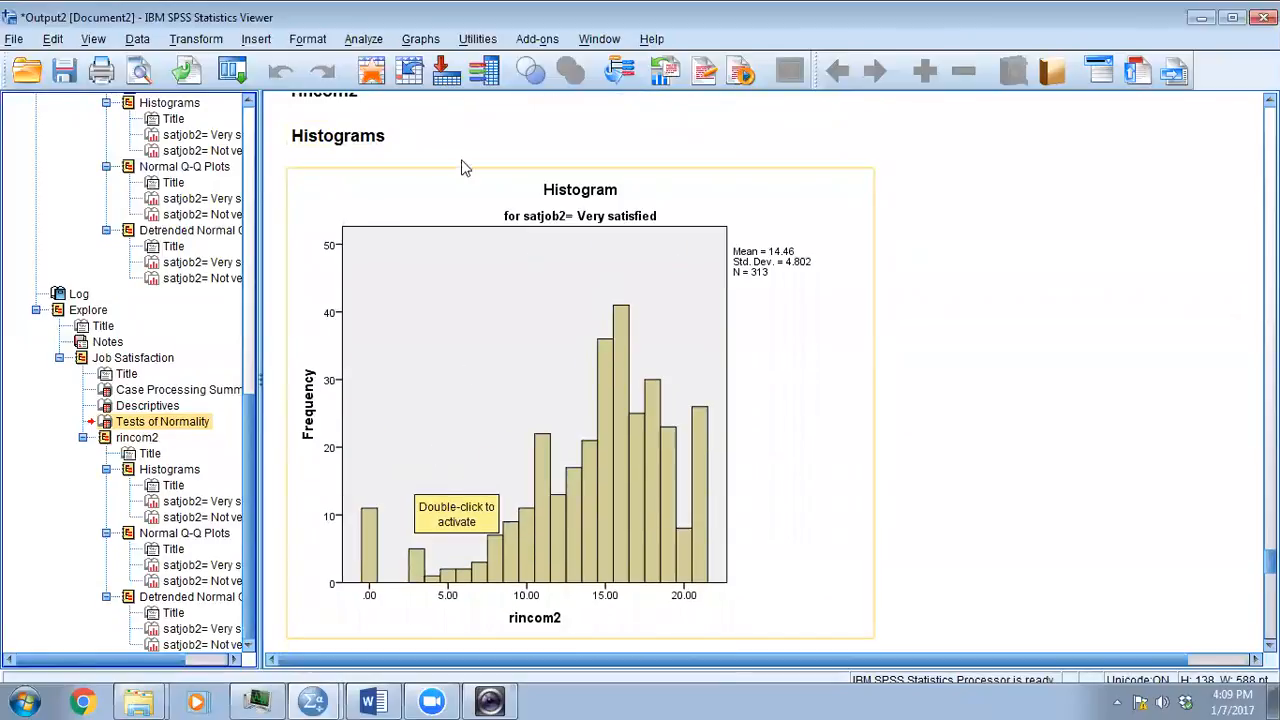
- Replace rincom2 with rincom4 as the Explore dependent variable, keep job satisfaction as the factor, and run the analysis
{"action": "left_click", "coordinate": [361, 42]}
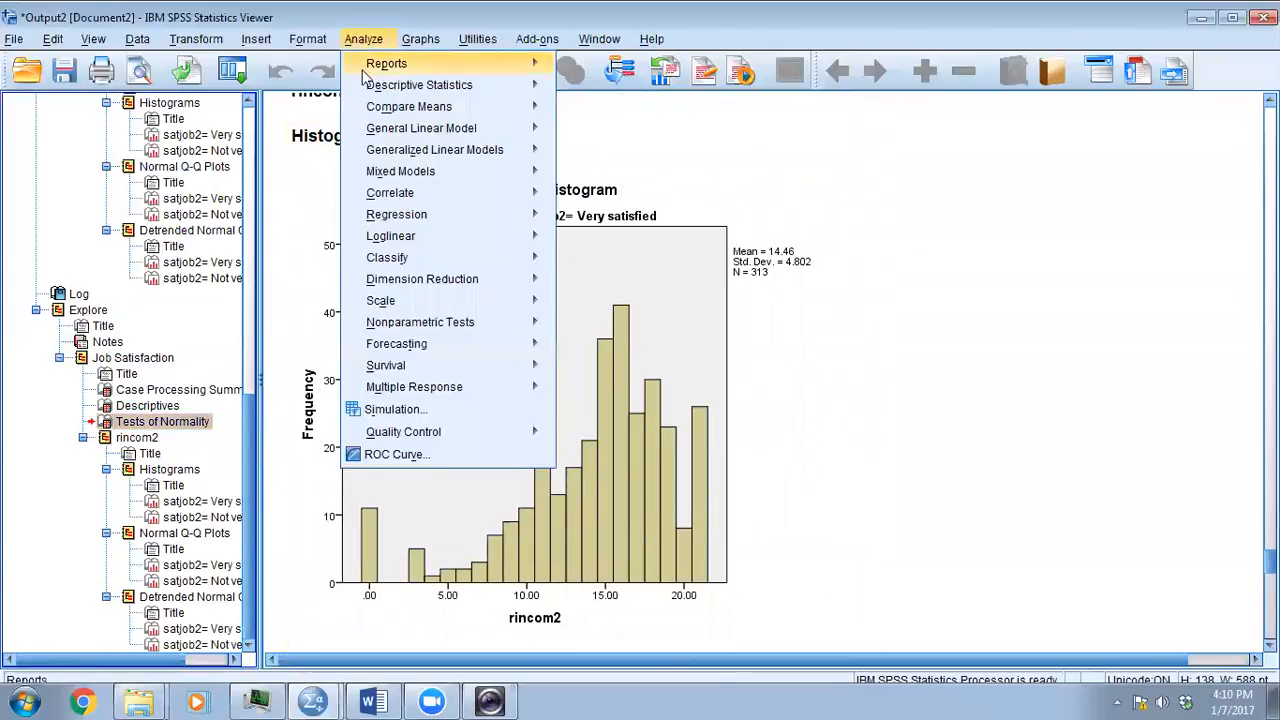
{"action": "mouse_move", "coordinate": [378, 90]}
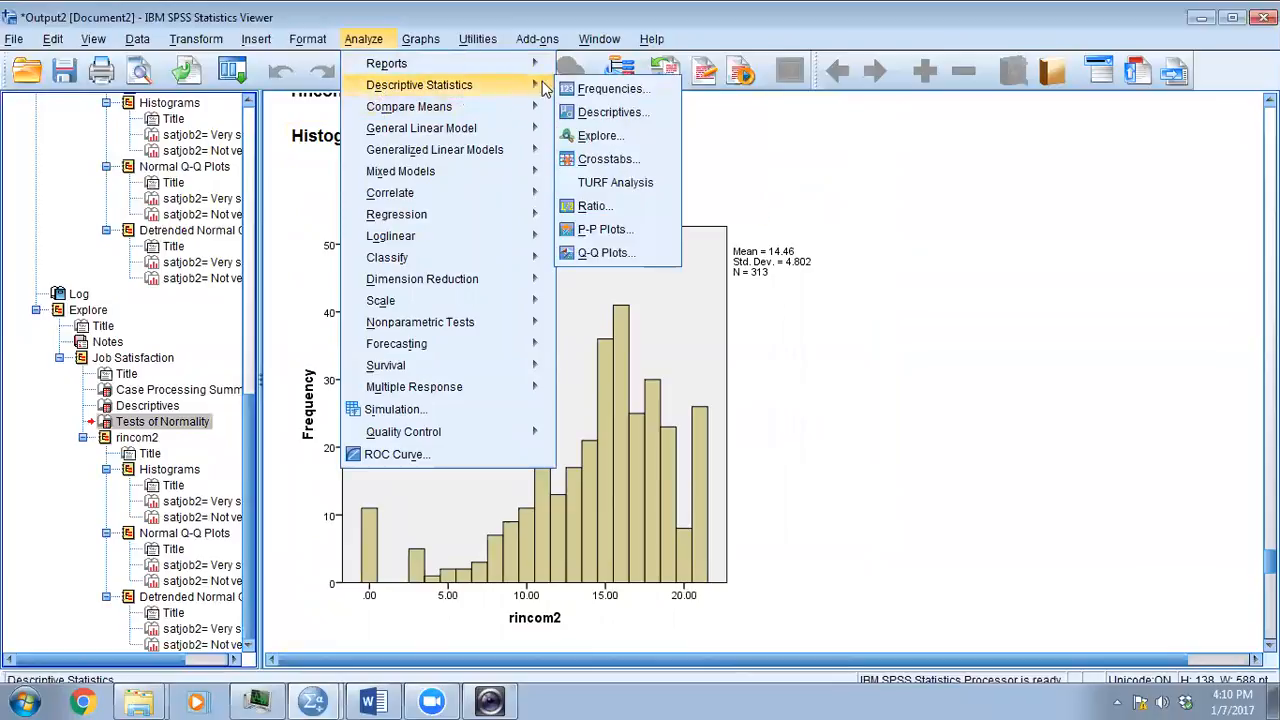
{"action": "left_click", "coordinate": [596, 135]}
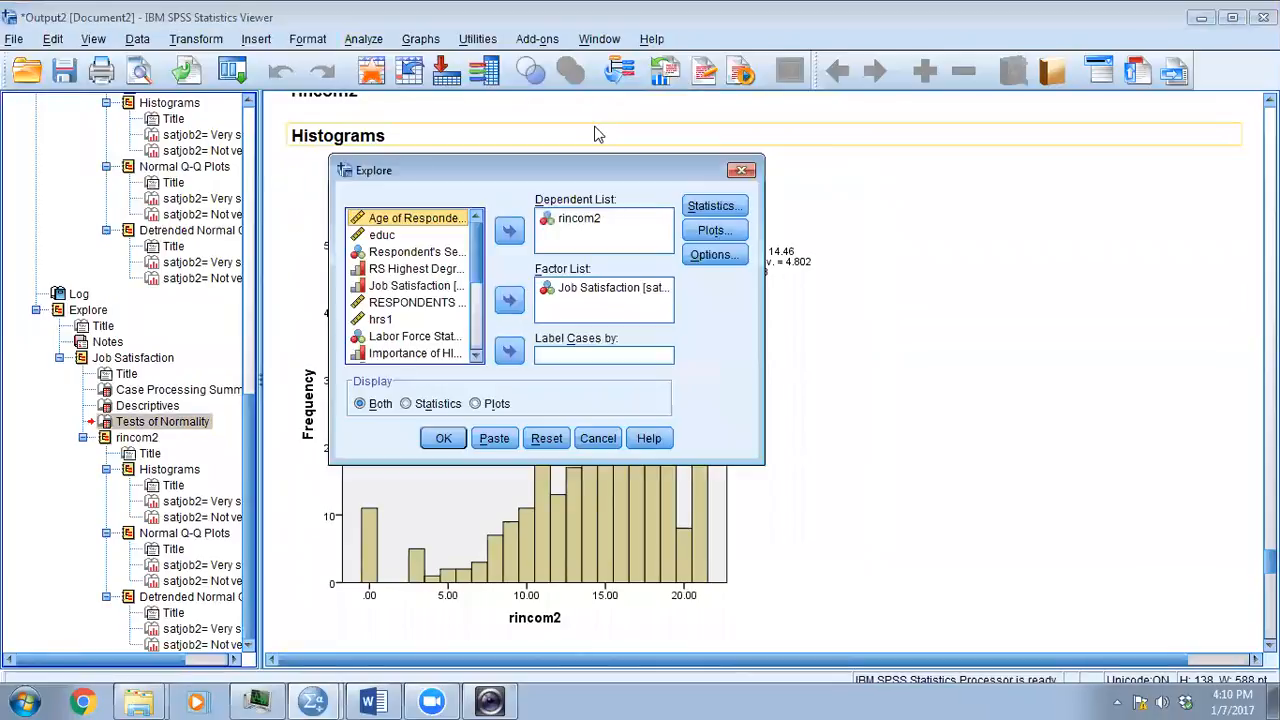
{"action": "left_click", "coordinate": [590, 220]}
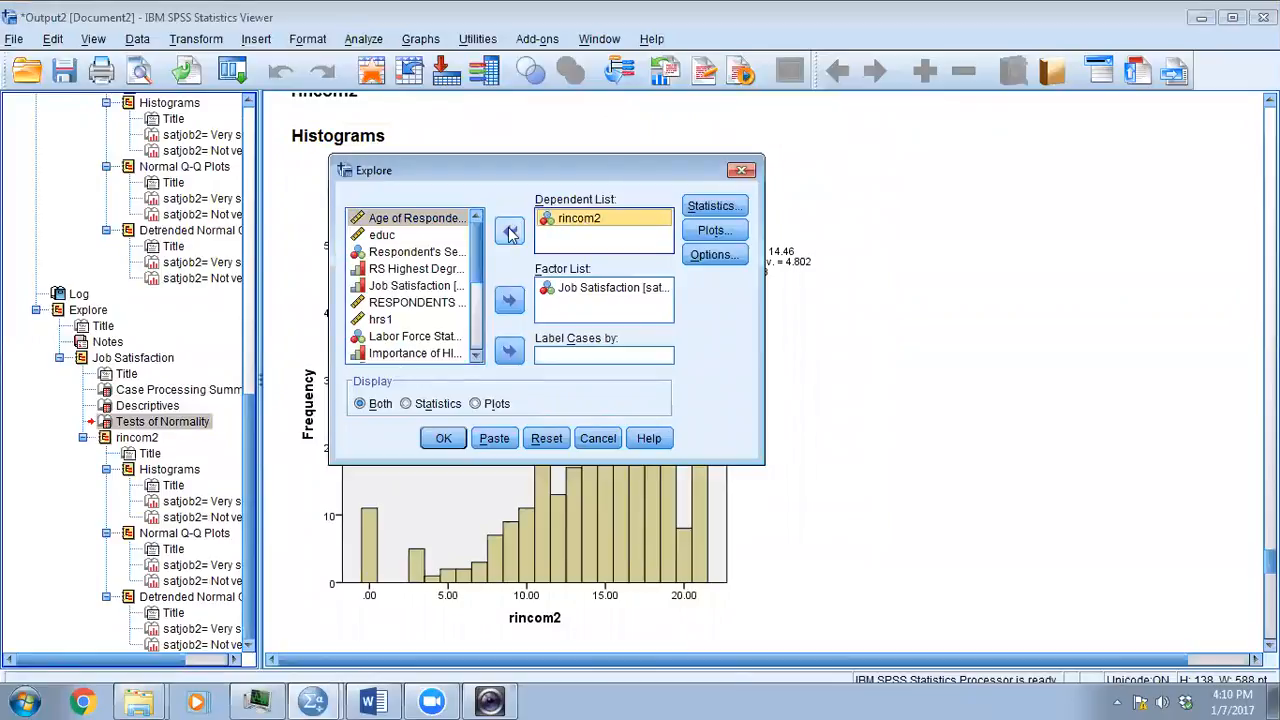
{"action": "left_click", "coordinate": [510, 232]}
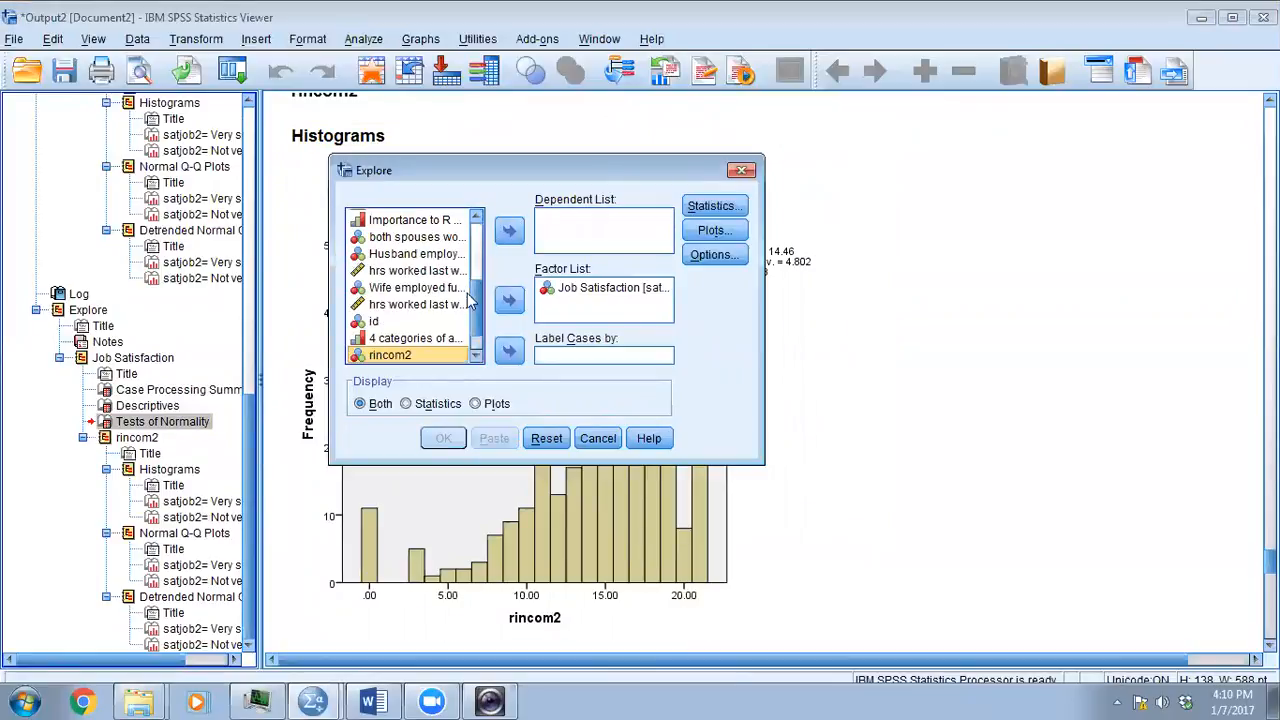
{"action": "scroll", "coordinate": [478, 330], "scroll_direction": "down", "scroll_amount": 1}
{"action": "left_click", "coordinate": [395, 356]}
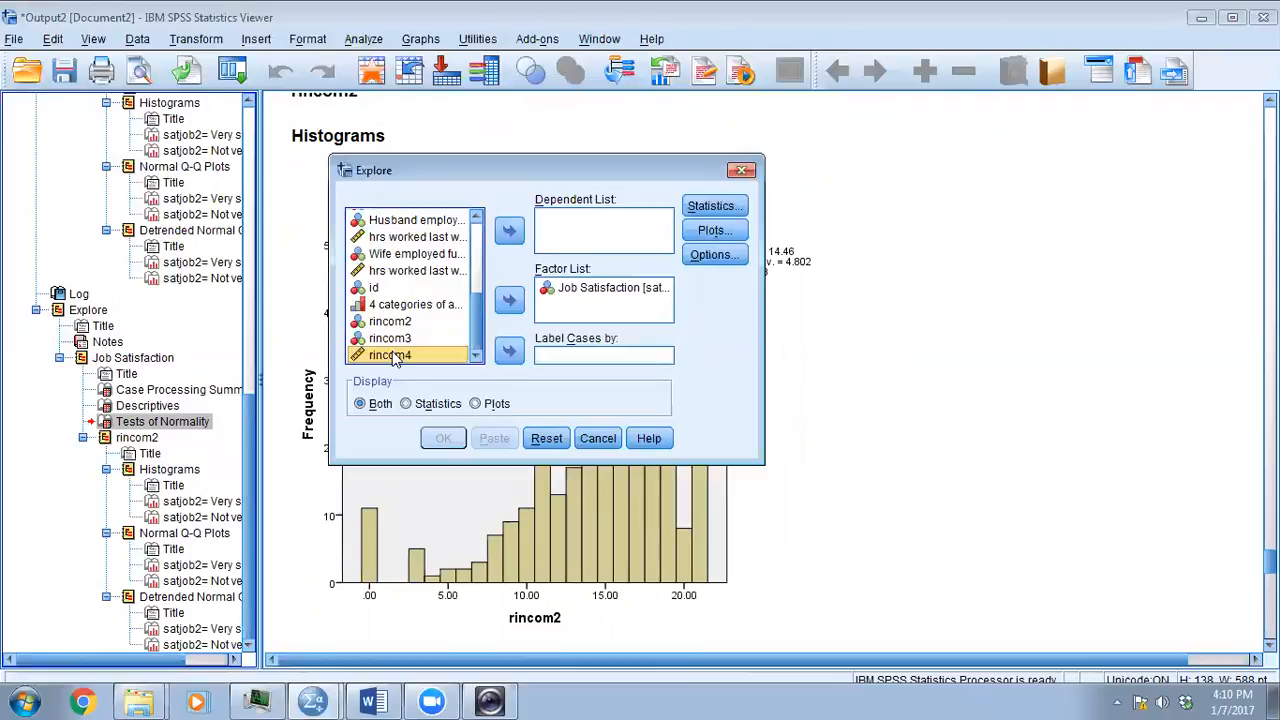
{"action": "left_click", "coordinate": [509, 231]}
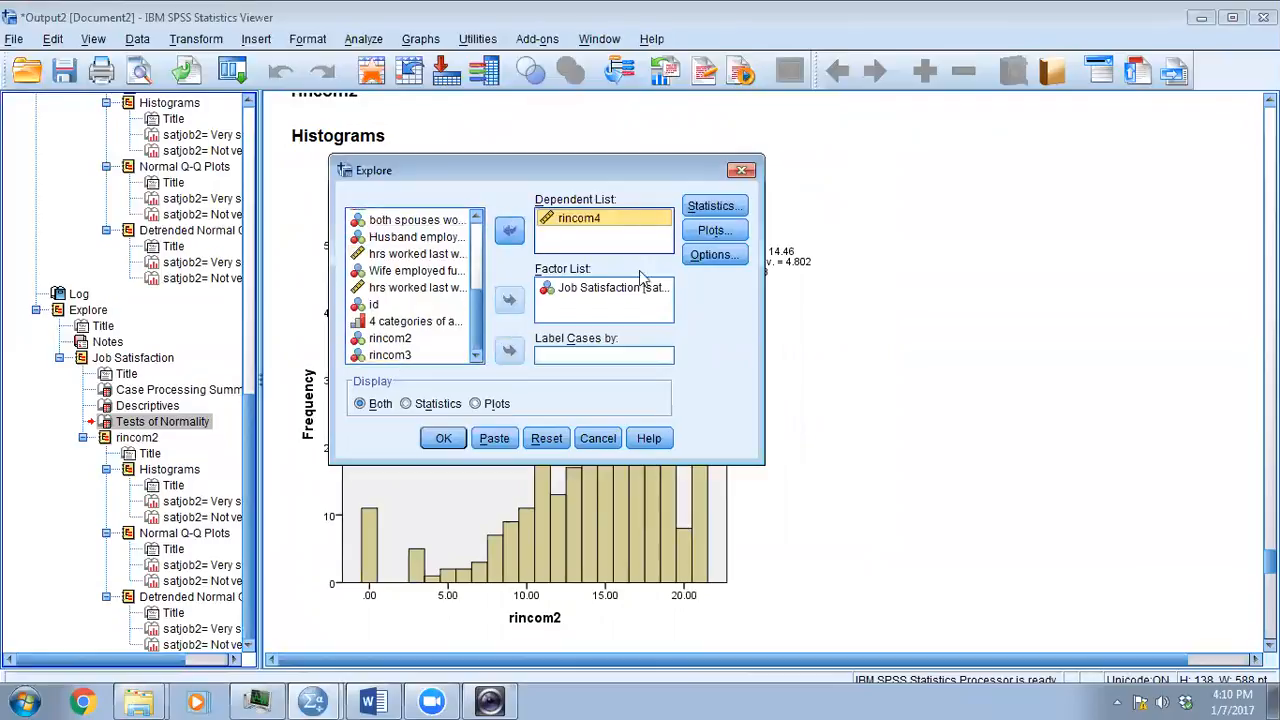
{"action": "left_click", "coordinate": [444, 438]}
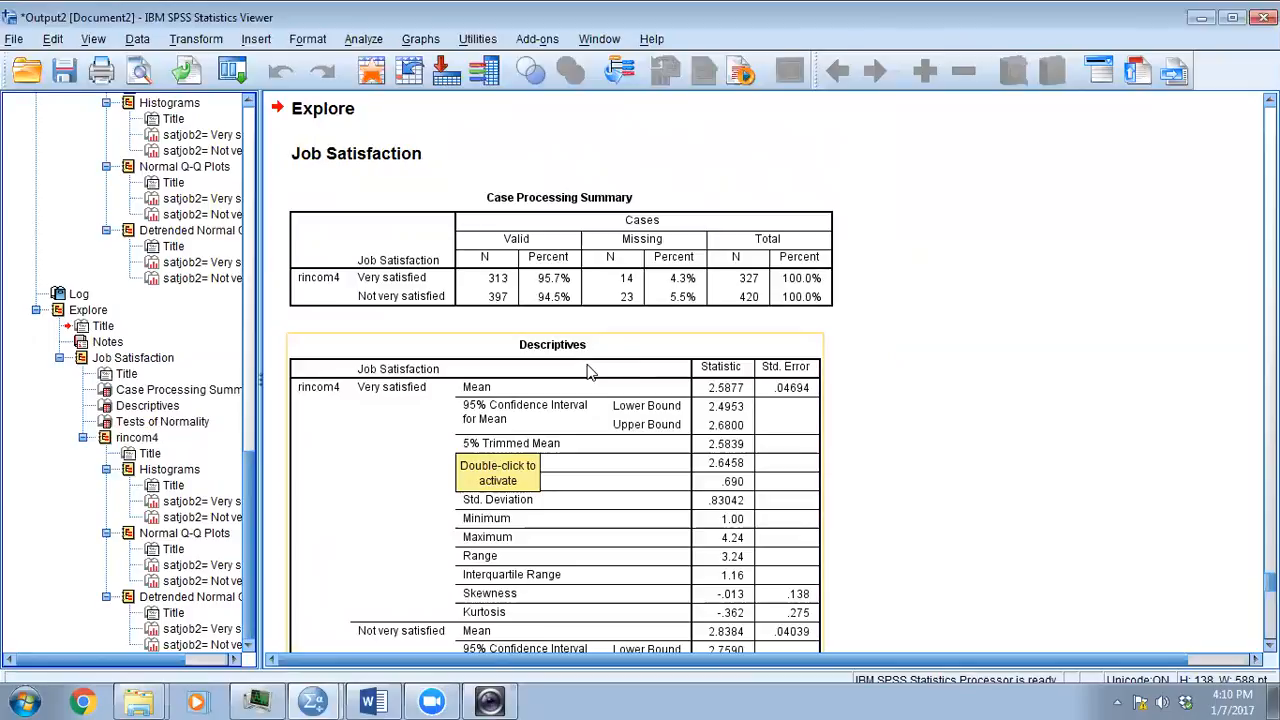
- Review the rincom4 descriptives by job satisfaction group and return to the preceding rincom2 Explore results for comparison
{"action": "scroll", "coordinate": [590, 372], "scroll_direction": "down", "scroll_amount": 2}
{"action": "scroll", "coordinate": [590, 372], "scroll_direction": "down", "scroll_amount": 2}
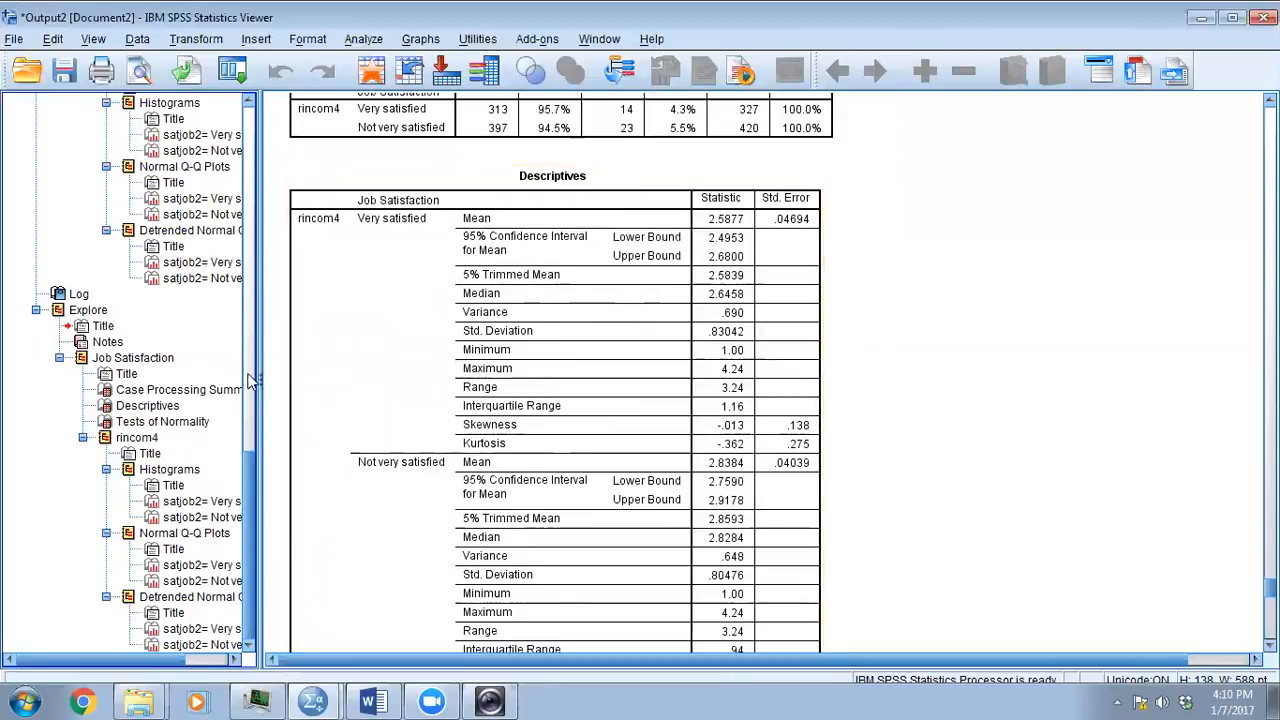
{"action": "left_click_drag", "start_coordinate": [250, 478], "coordinate": [254, 360]}
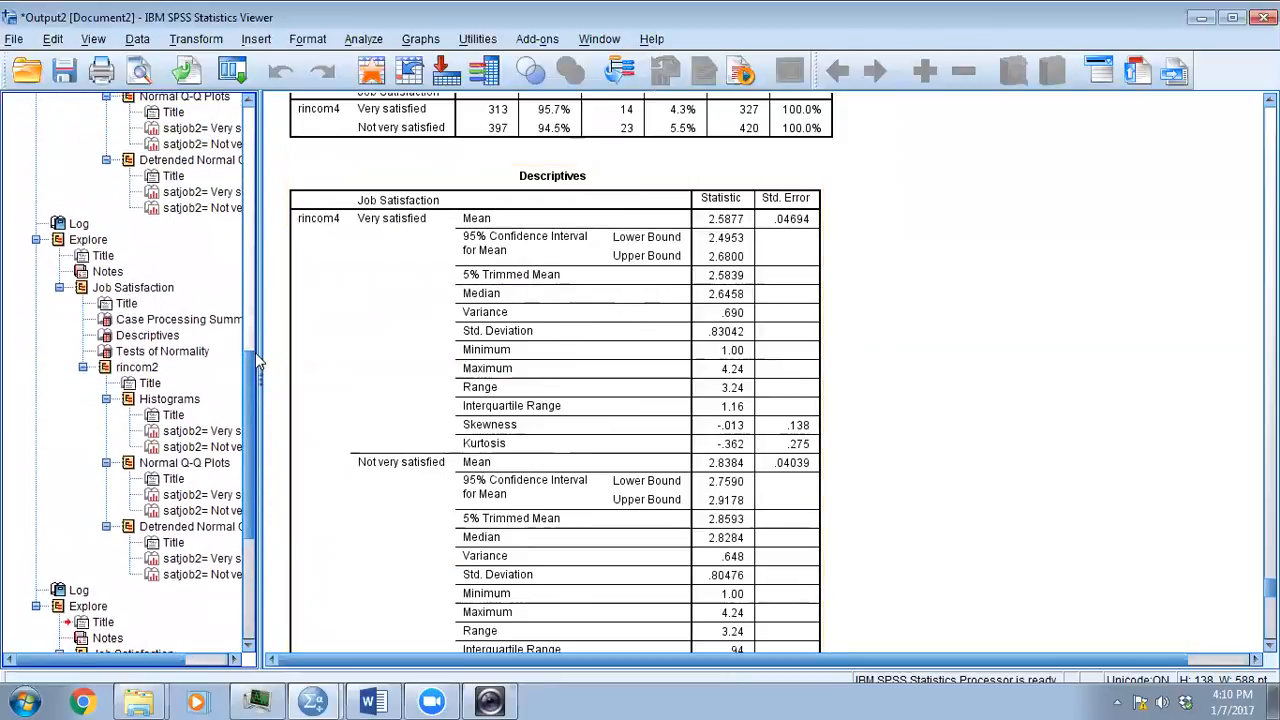
{"action": "left_click", "coordinate": [92, 238]}
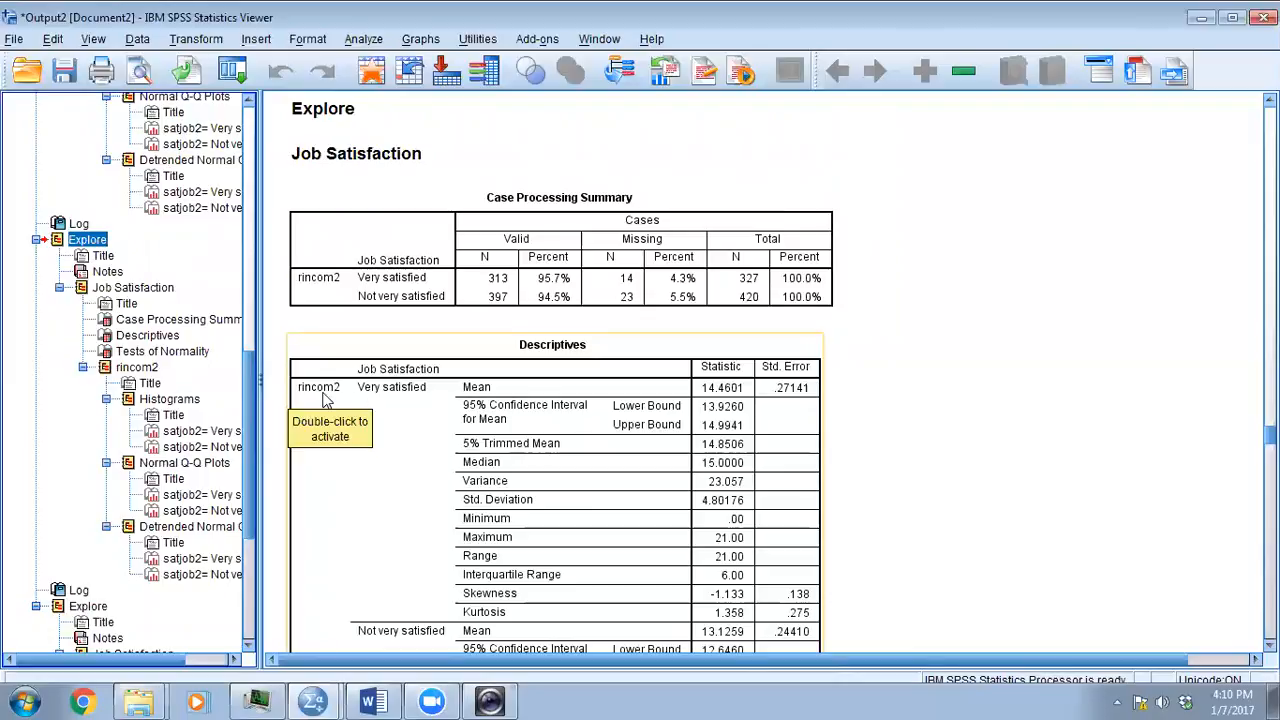
- Examine the rincom2 descriptives, normality tests and very satisfied group's histogram, and return to the rincom4 Explore output
{"action": "scroll", "coordinate": [323, 398], "scroll_direction": "down", "scroll_amount": 10}
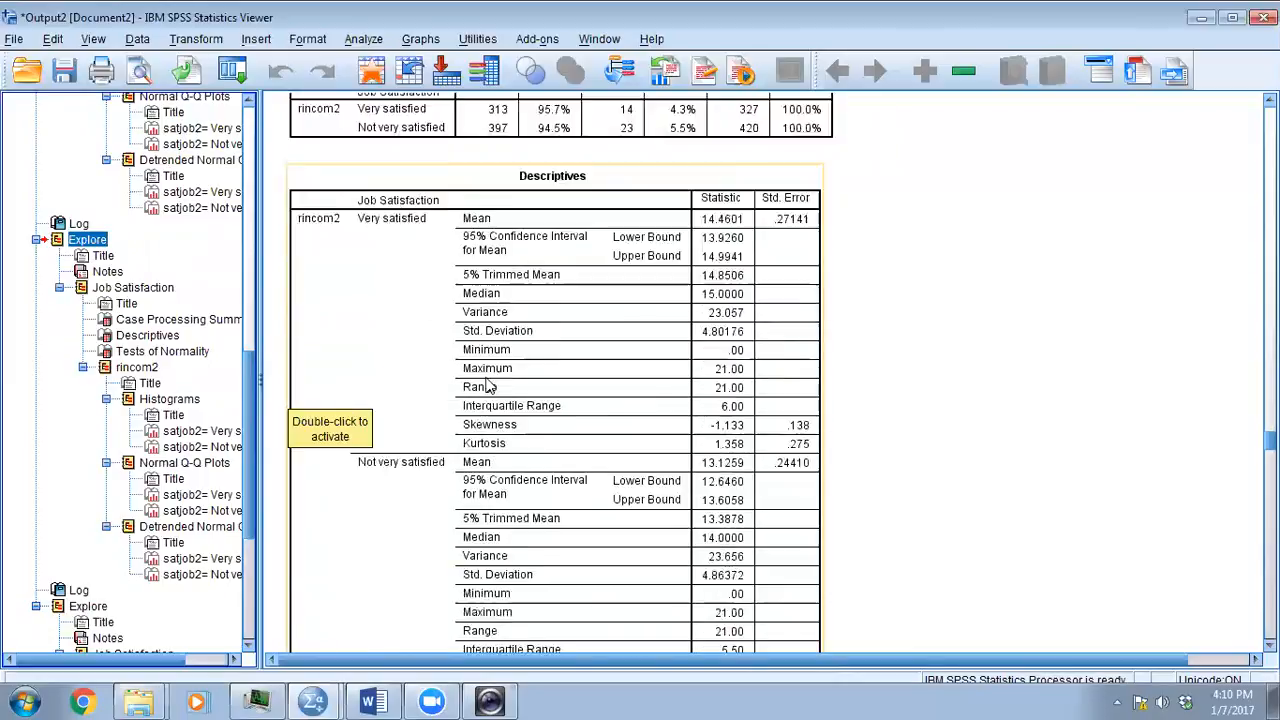
{"action": "scroll", "coordinate": [487, 385], "scroll_direction": "down", "scroll_amount": 5}
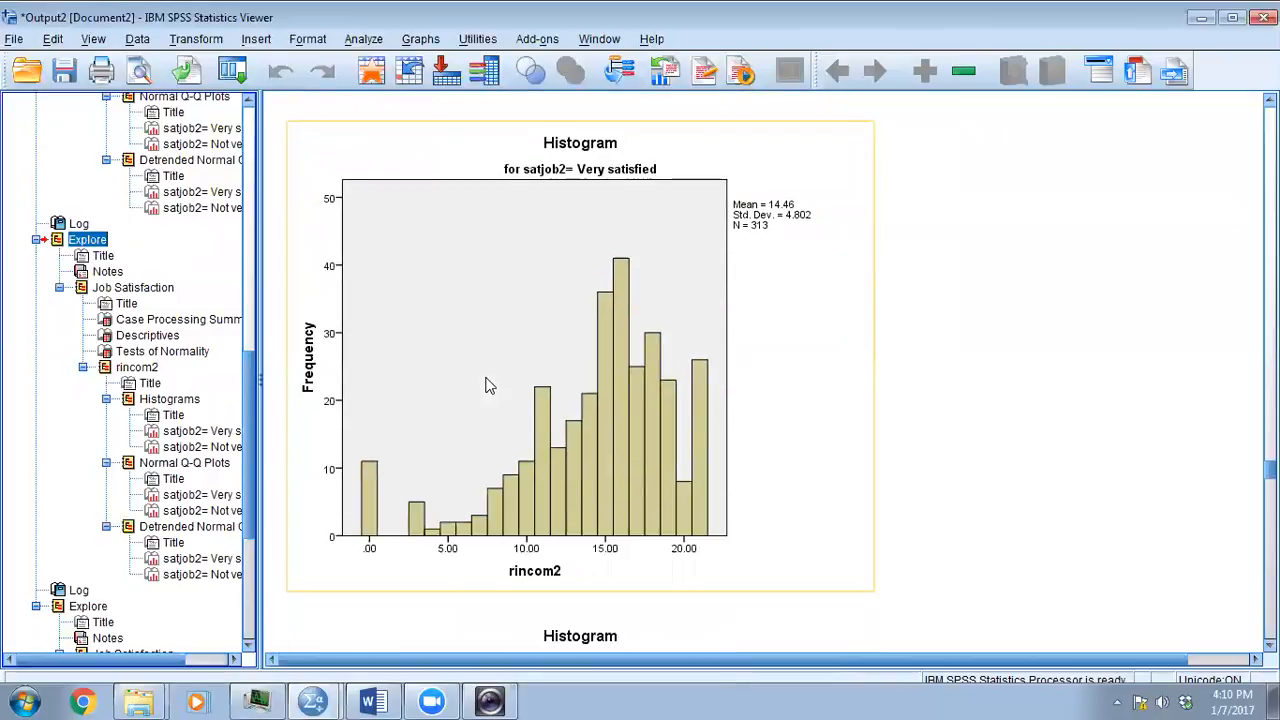
{"action": "scroll", "coordinate": [640, 335], "scroll_direction": "up", "scroll_amount": 1}
{"action": "scroll", "coordinate": [563, 312], "scroll_direction": "up", "scroll_amount": 6}
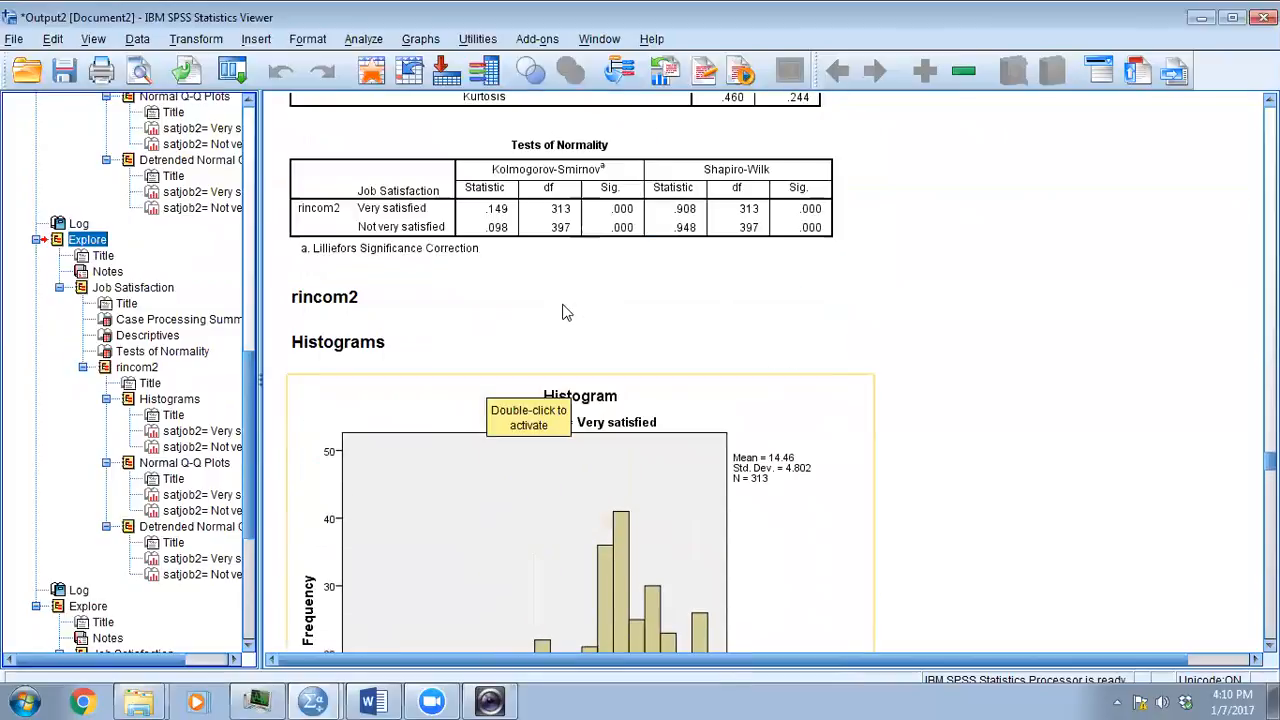
{"action": "scroll", "coordinate": [567, 310], "scroll_direction": "down", "scroll_amount": 4}
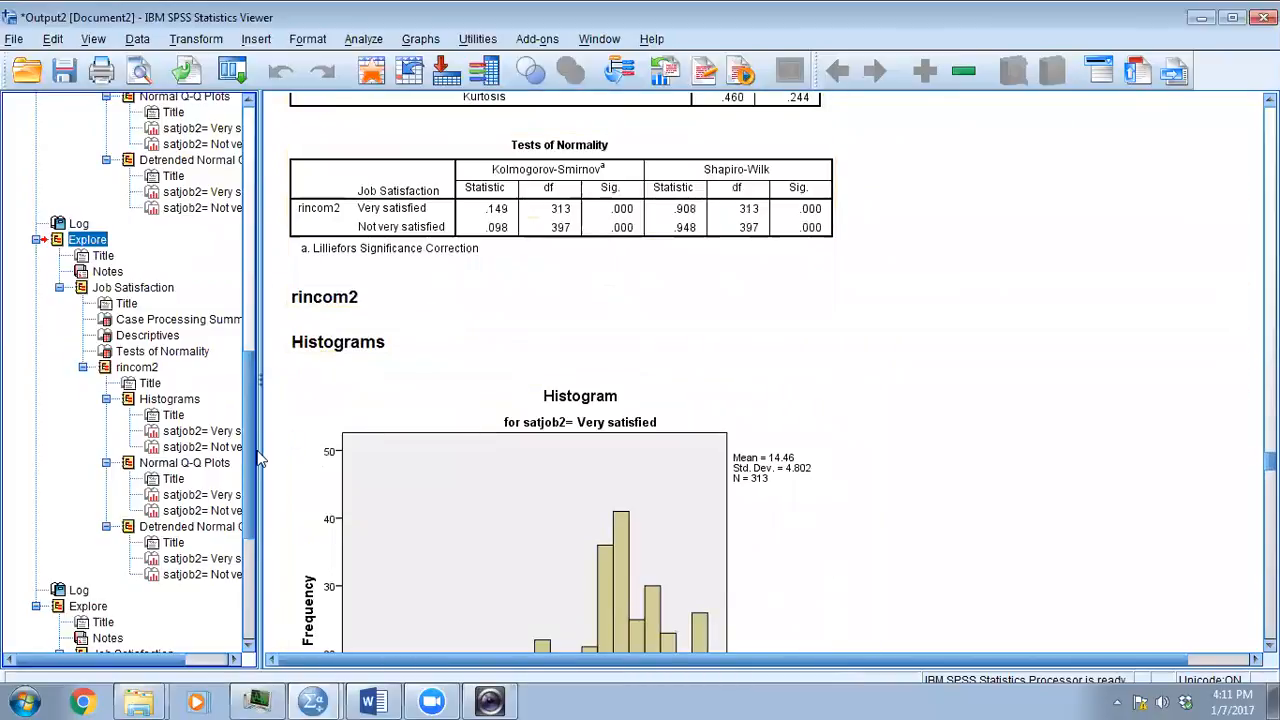
{"action": "scroll", "coordinate": [187, 462], "scroll_direction": "down", "scroll_amount": 6}
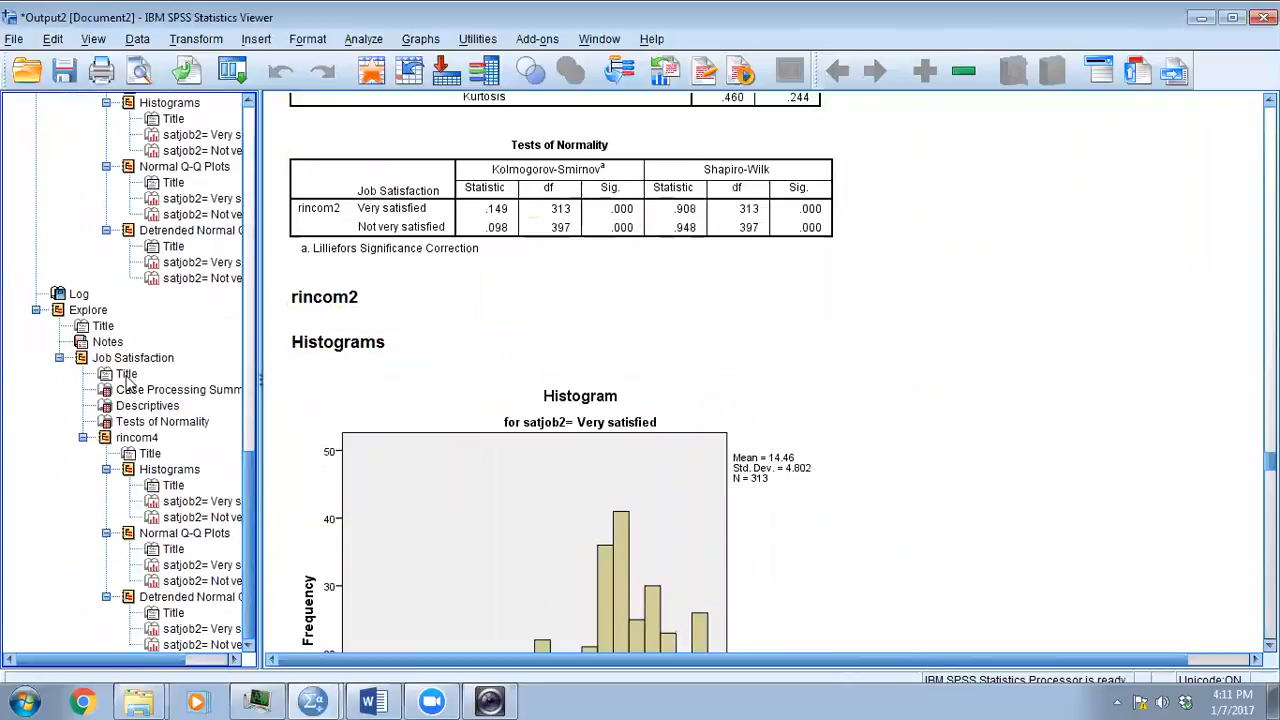
{"action": "left_click", "coordinate": [88, 310]}
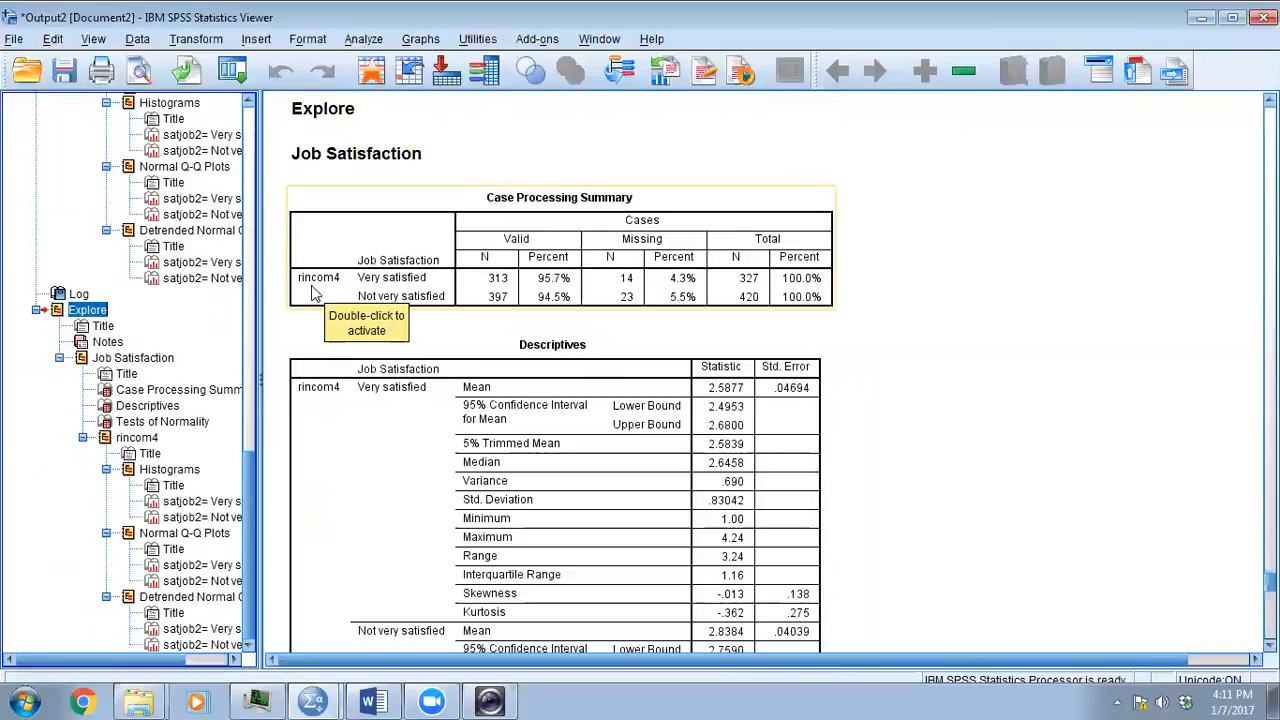
- Go back to the rincom2 Explore results and review the descriptives, both groups' histograms and the normal Q-Q plots
{"action": "left_click_drag", "start_coordinate": [248, 500], "coordinate": [250, 340]}
{"action": "left_click", "coordinate": [88, 297]}
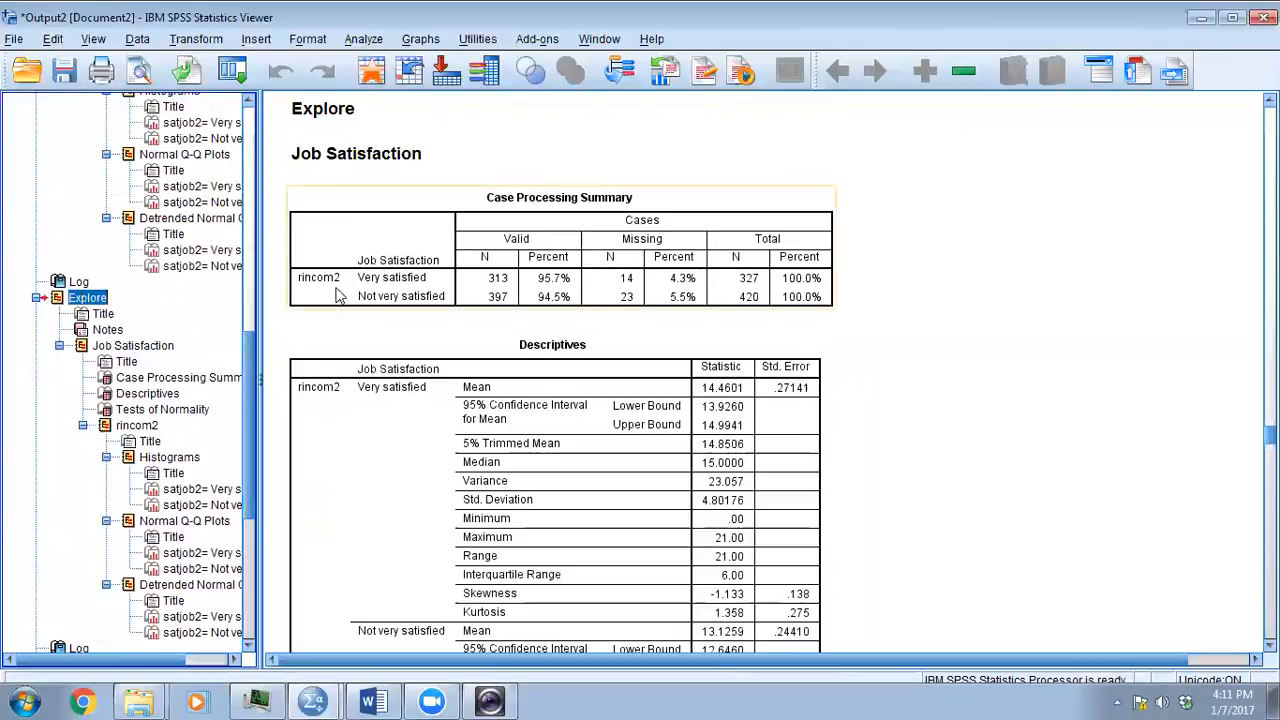
{"action": "scroll", "coordinate": [724, 415], "scroll_direction": "down", "scroll_amount": 15}
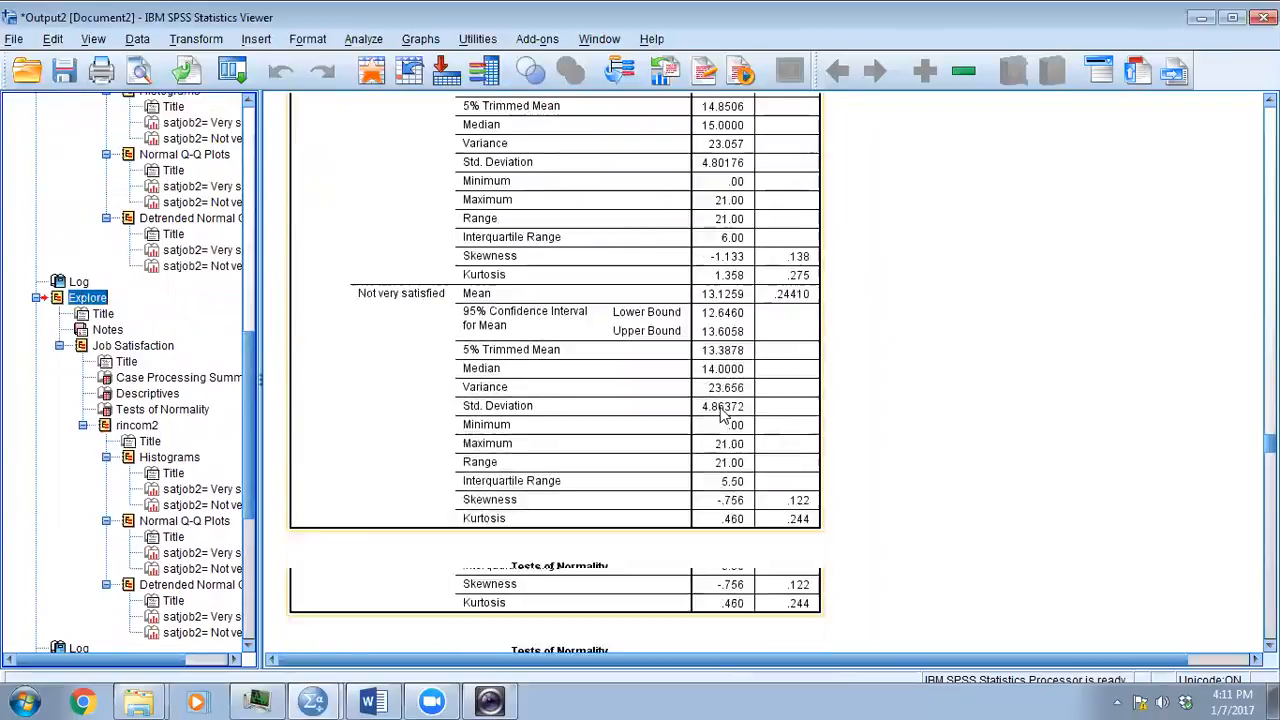
{"action": "scroll", "coordinate": [724, 415], "scroll_direction": "down", "scroll_amount": 2}
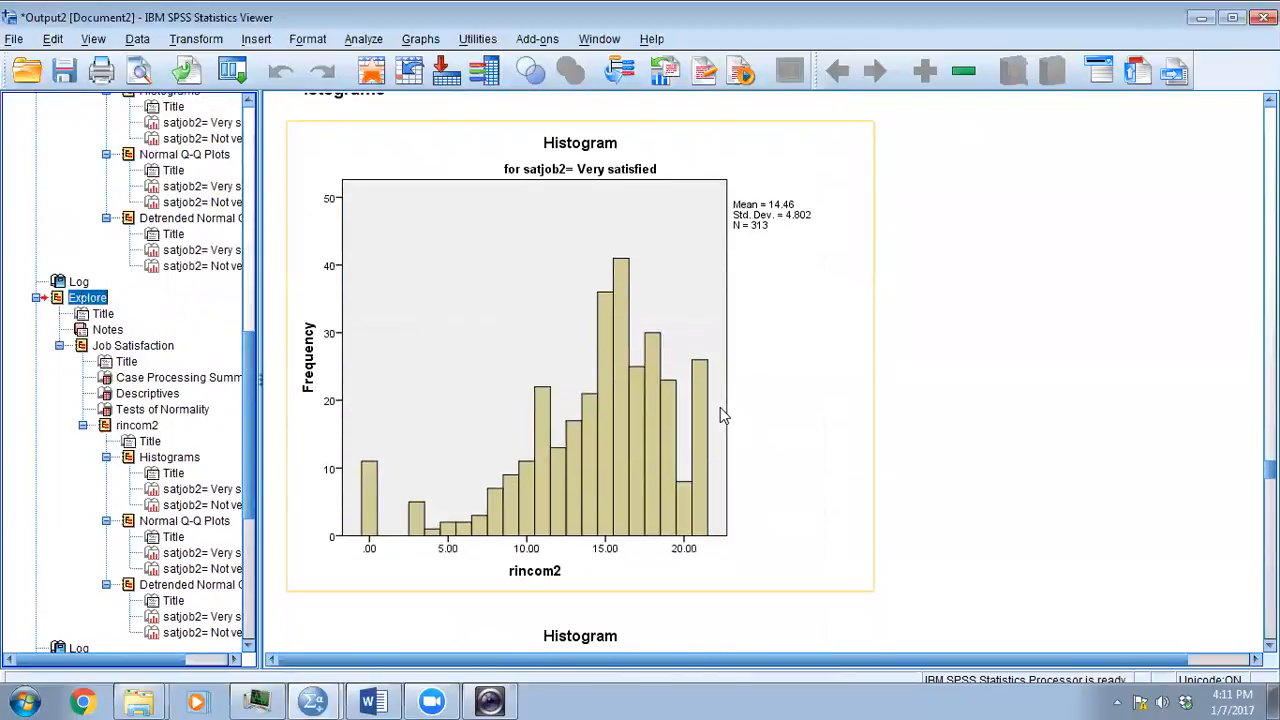
{"action": "scroll", "coordinate": [721, 409], "scroll_direction": "down", "scroll_amount": 10}
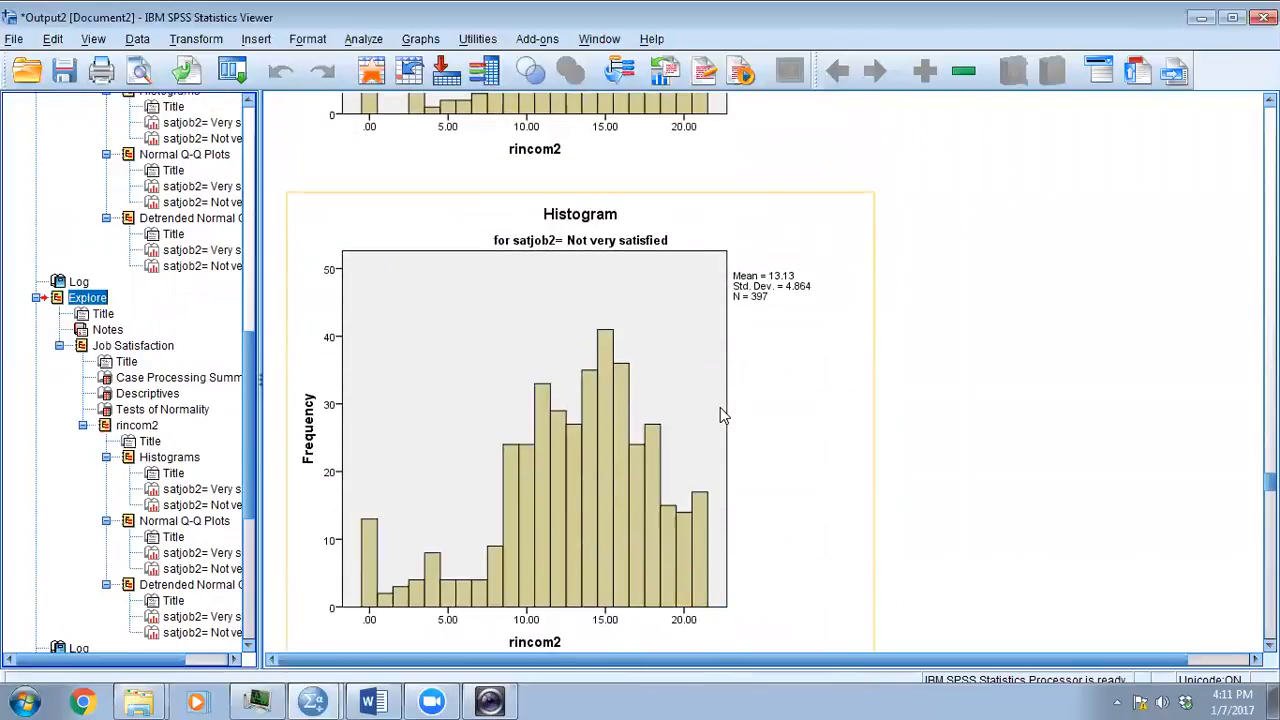
{"action": "scroll", "coordinate": [720, 407], "scroll_direction": "down", "scroll_amount": 20}
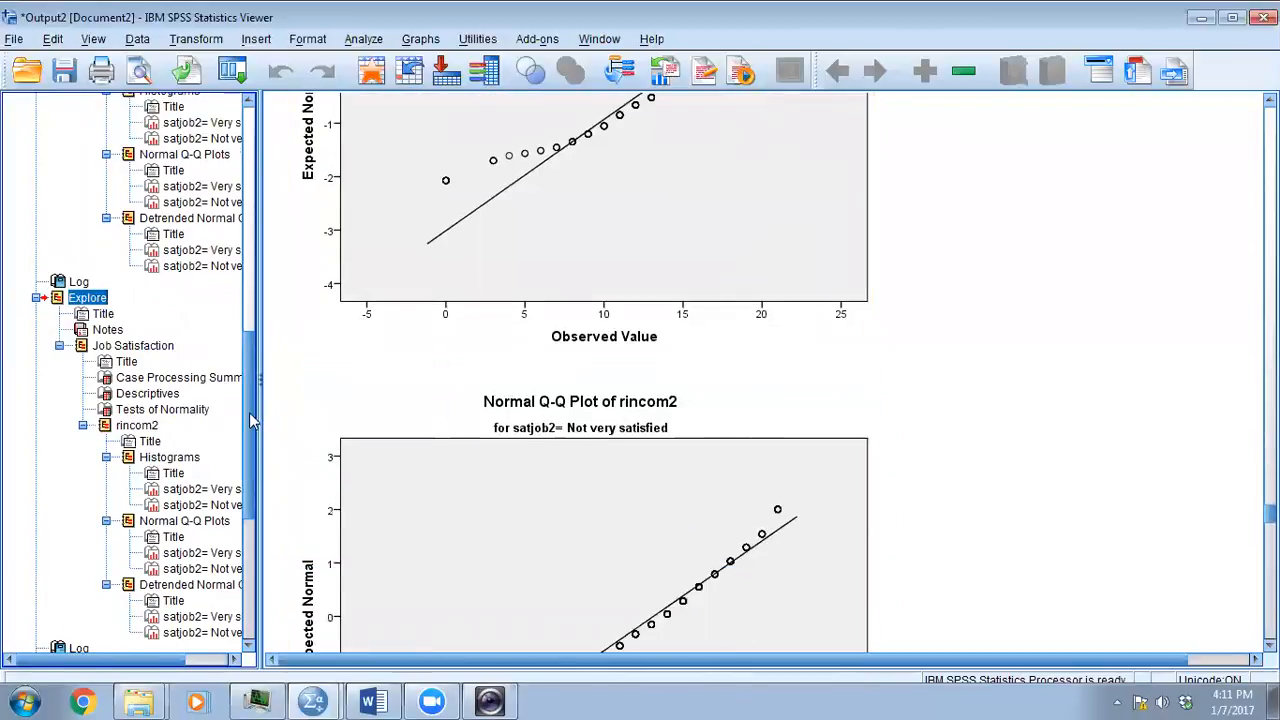
- Locate the rincom4 Explore results and examine their Tests of Normality and Descriptives tables by job satisfaction group
{"action": "left_click_drag", "start_coordinate": [249, 412], "coordinate": [249, 522]}
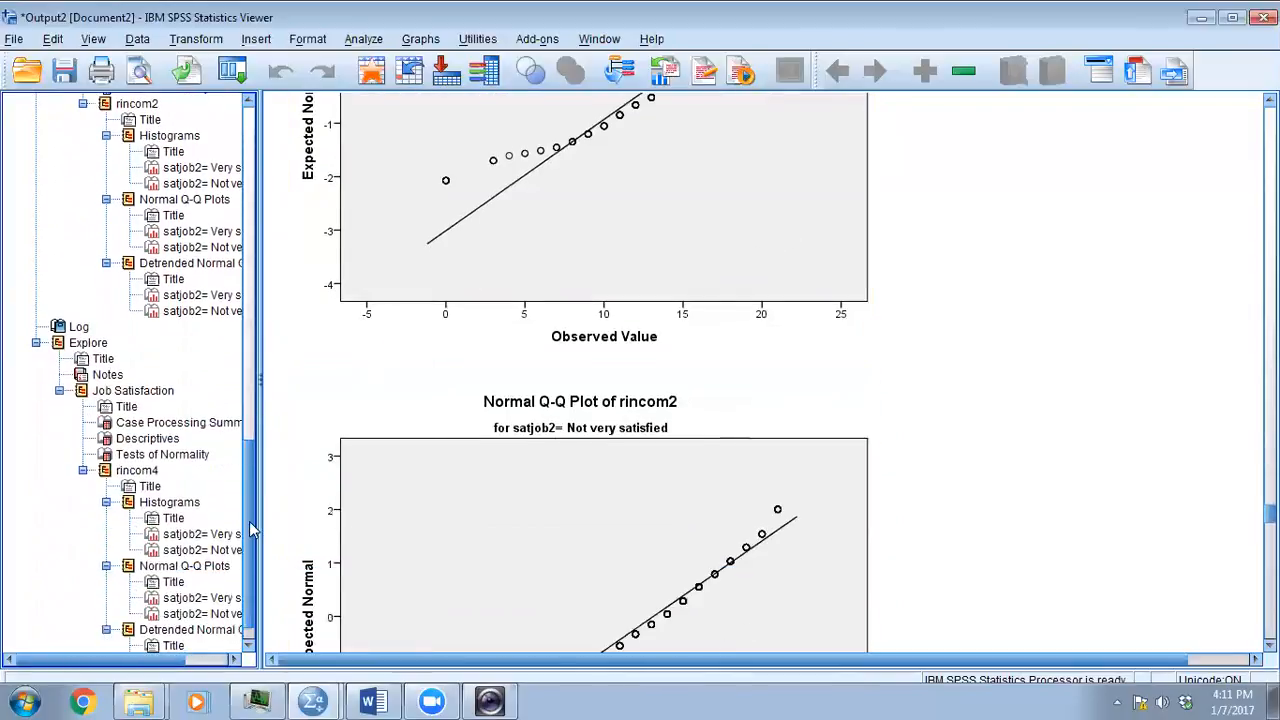
{"action": "left_click", "coordinate": [89, 343]}
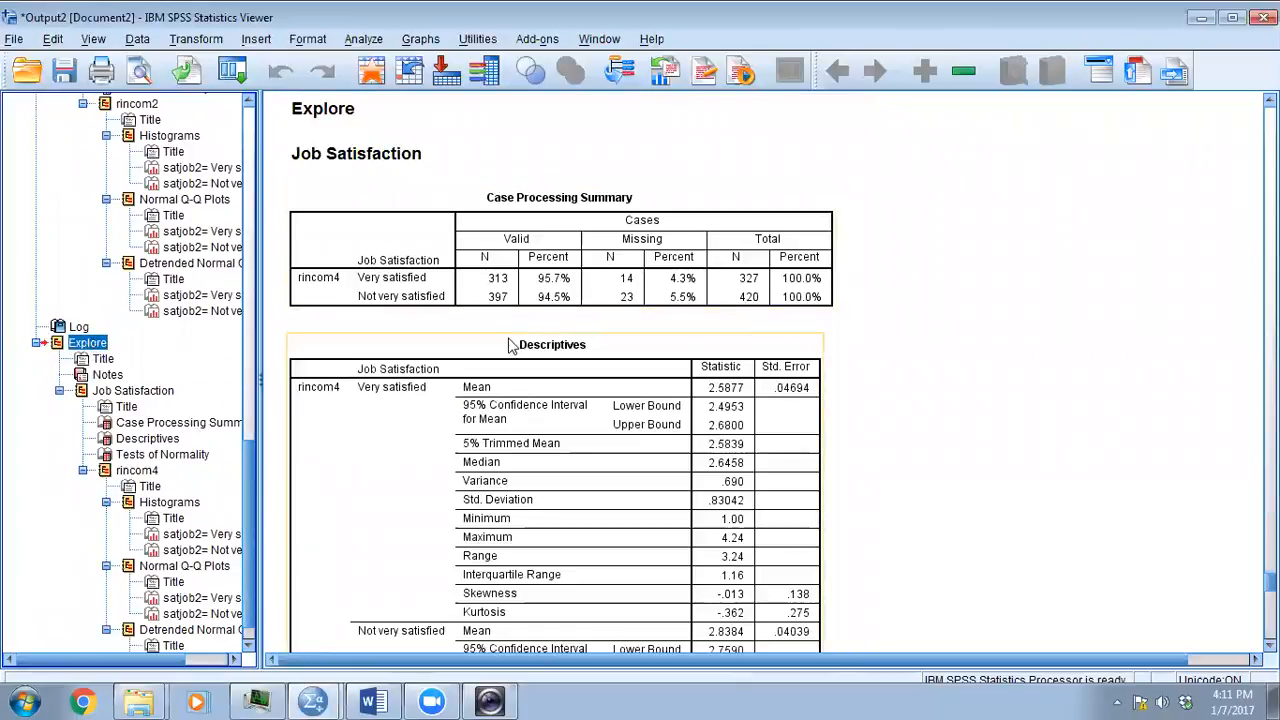
{"action": "left_click", "coordinate": [158, 455]}
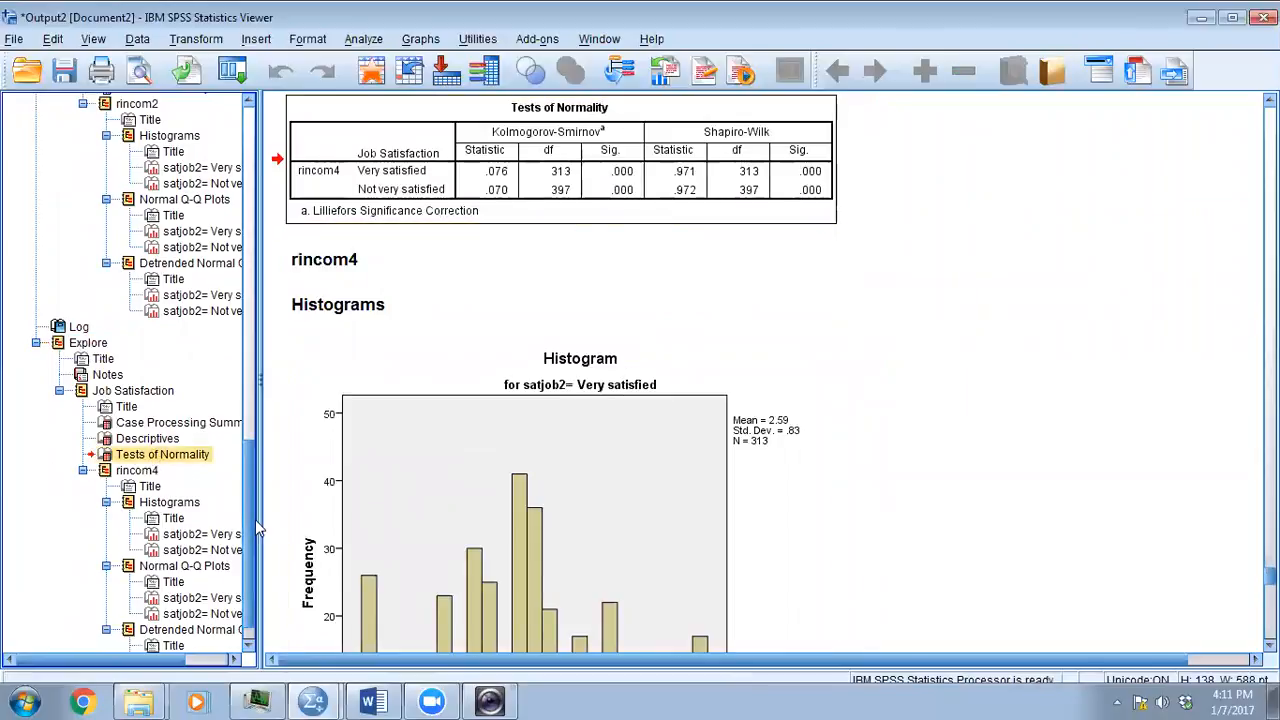
{"action": "scroll", "coordinate": [250, 527], "scroll_direction": "down", "scroll_amount": 1}
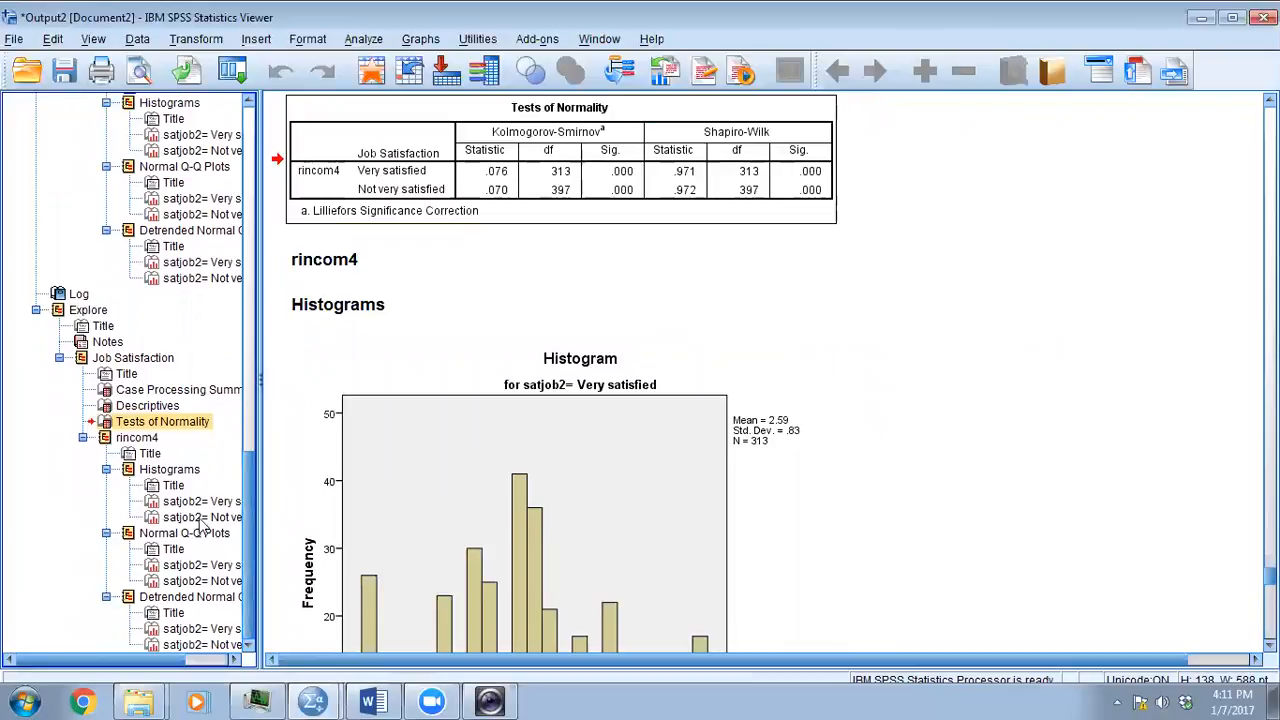
{"action": "left_click", "coordinate": [198, 390]}
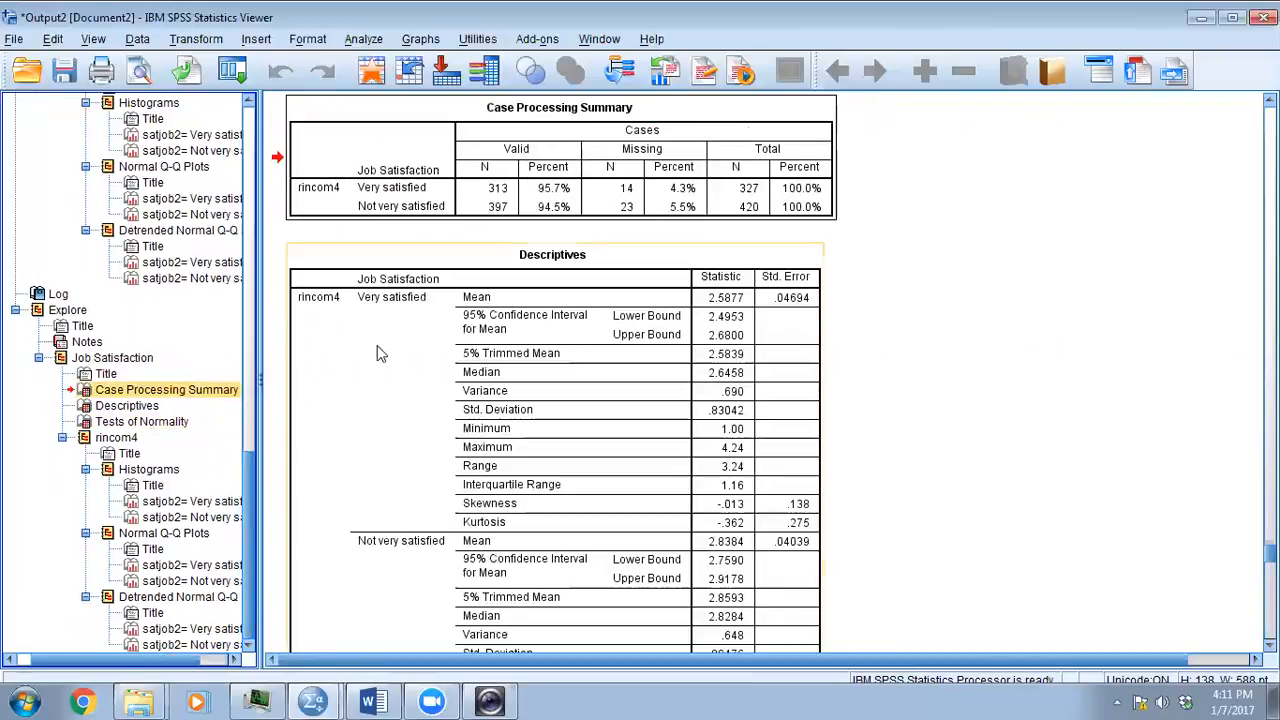
{"action": "scroll", "coordinate": [565, 460], "scroll_direction": "down", "scroll_amount": 3}
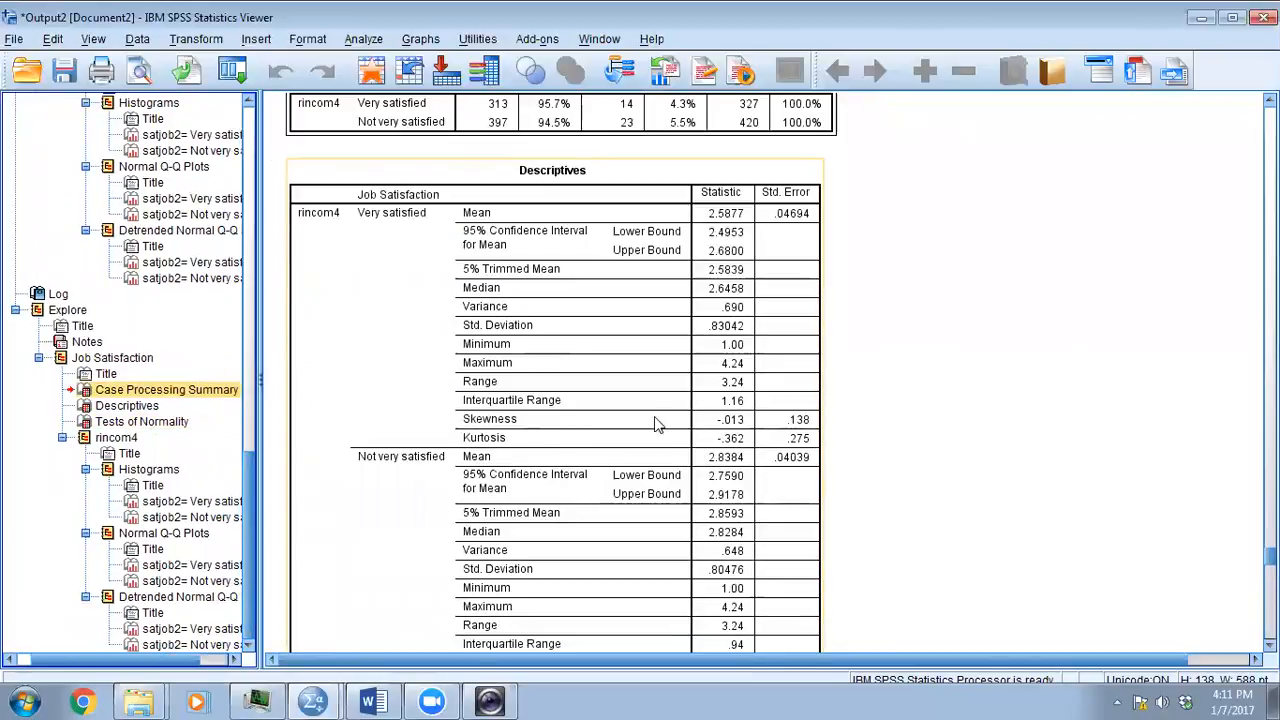
{"action": "left_click", "coordinate": [714, 440]}
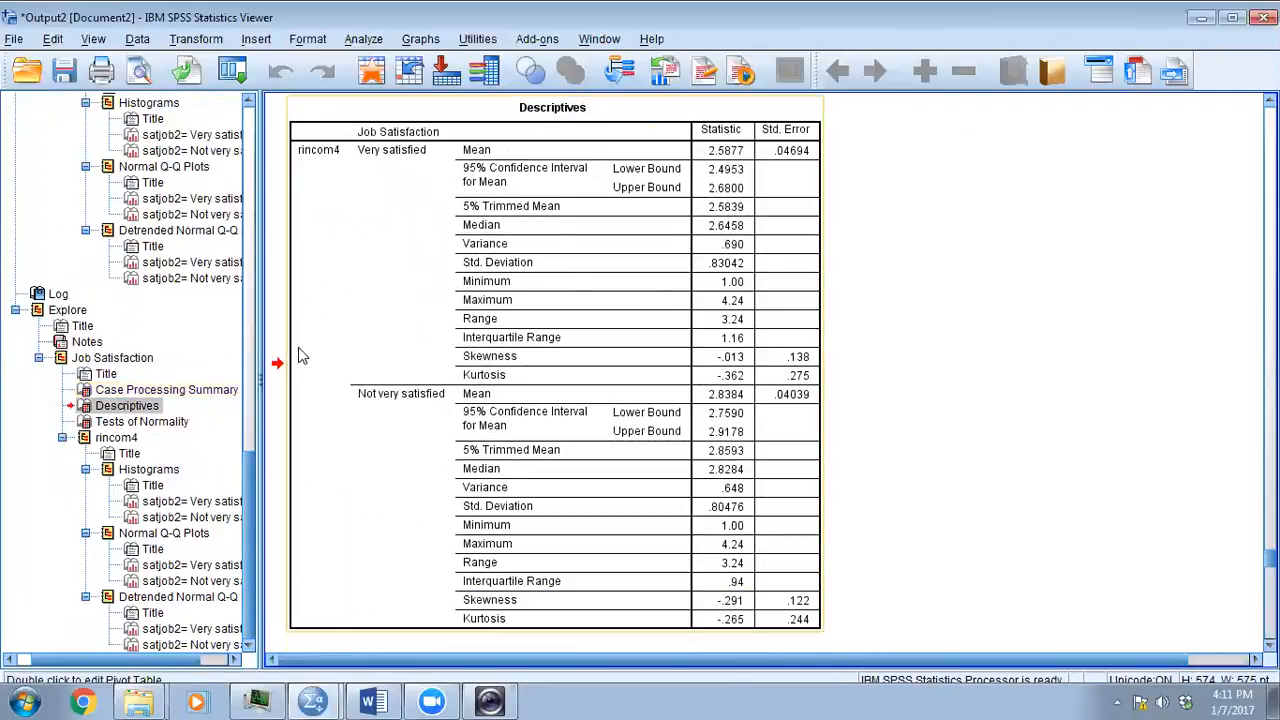
- Replace rincom4 with rincom3 as the Explore dependent variable, keep job satisfaction as the factor, and run the analysis
{"action": "left_click", "coordinate": [362, 40]}
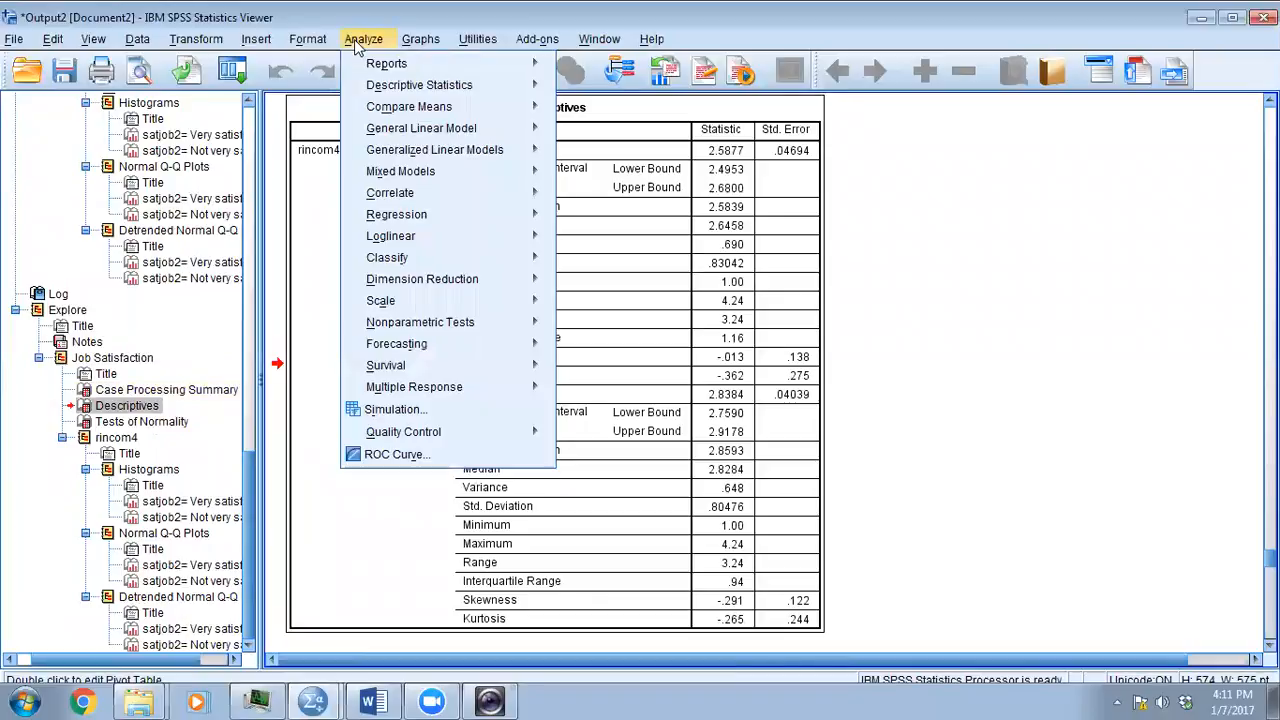
{"action": "mouse_move", "coordinate": [384, 88]}
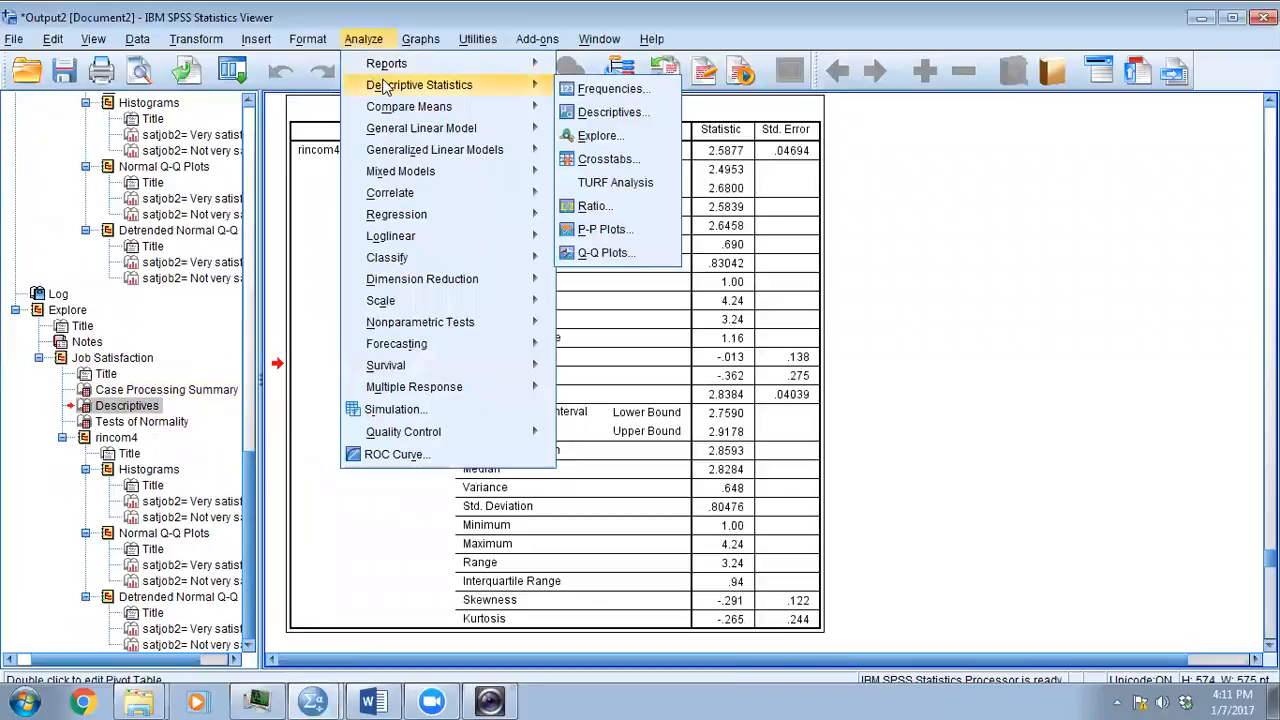
{"action": "left_click", "coordinate": [598, 135]}
{"action": "left_click", "coordinate": [578, 218]}
{"action": "left_click", "coordinate": [509, 231]}
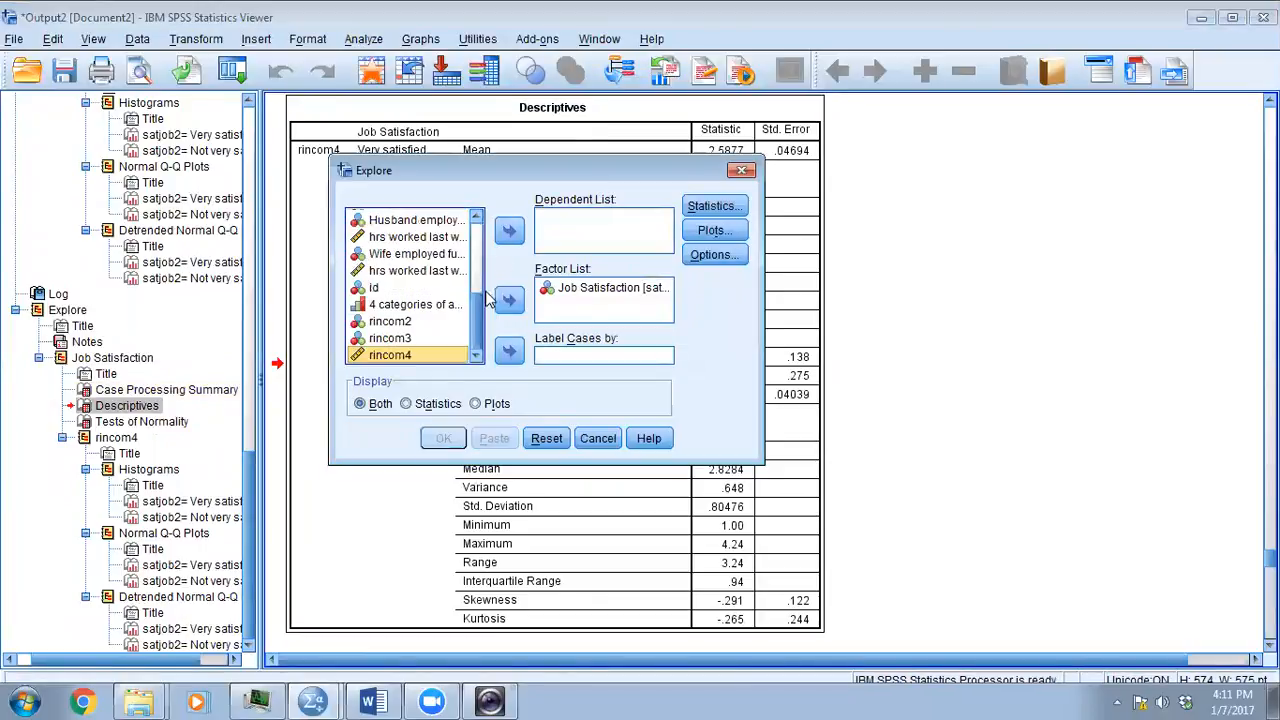
{"action": "left_click", "coordinate": [390, 338]}
{"action": "left_click", "coordinate": [509, 231]}
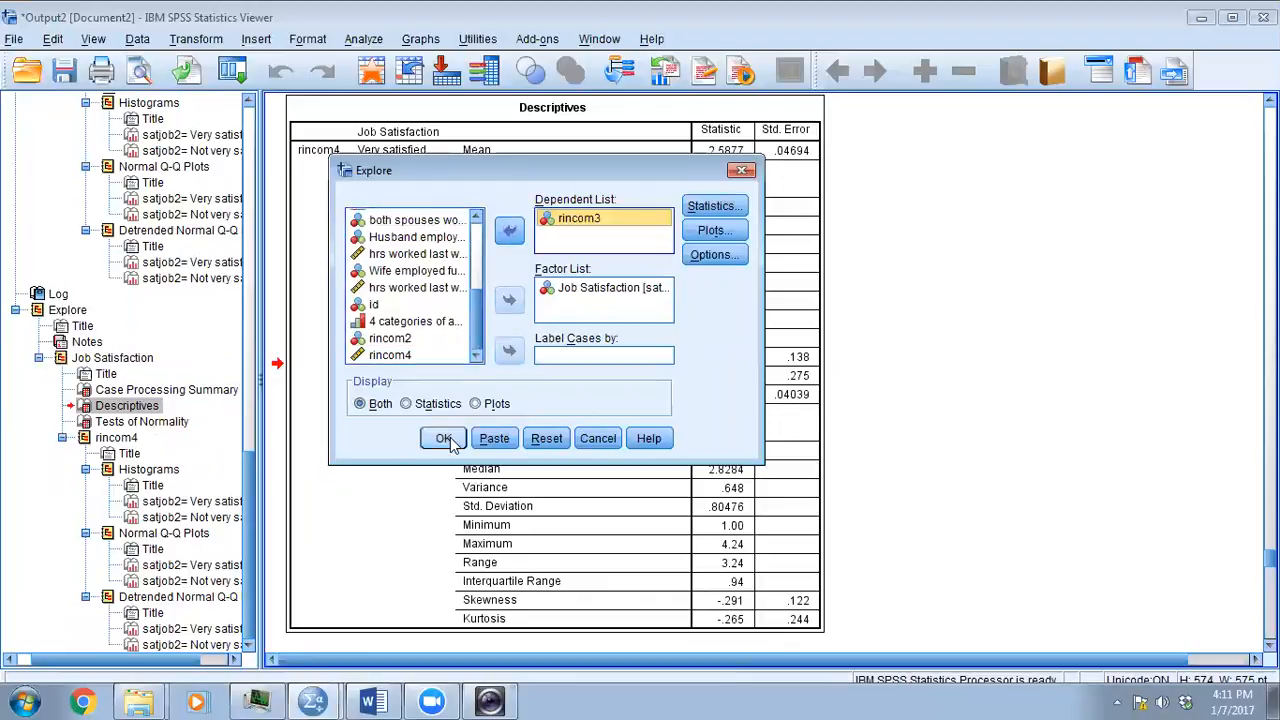
{"action": "left_click", "coordinate": [443, 438]}
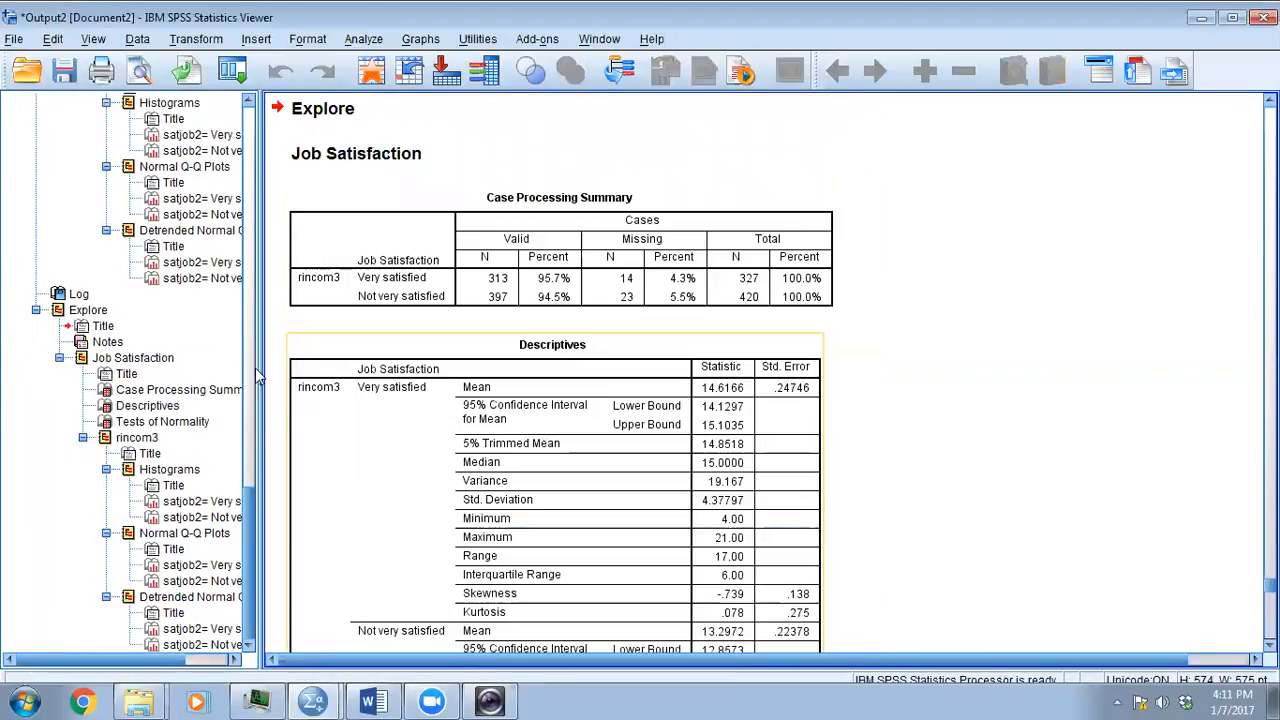
- Compare skewness and kurtosis in the rincom3 Descriptives table with those in the rincom4 Descriptives table
{"action": "scroll", "coordinate": [755, 326], "scroll_direction": "down", "scroll_amount": 3}
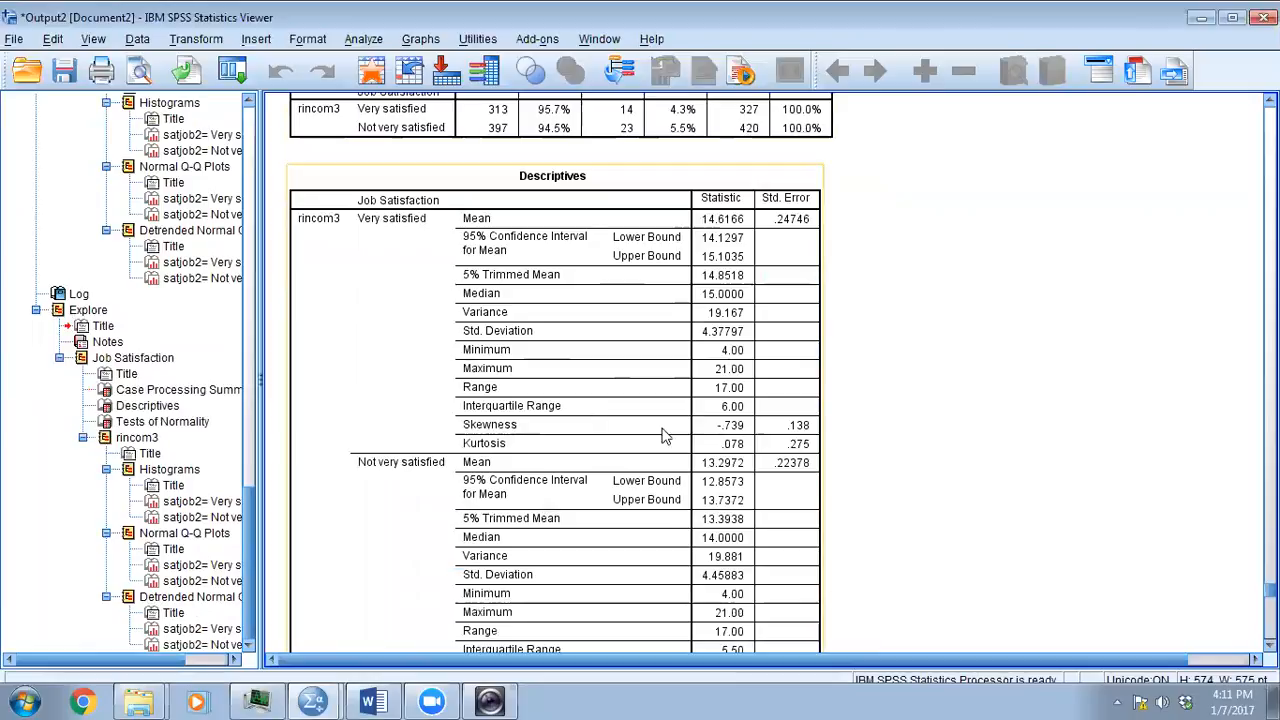
{"action": "left_click", "coordinate": [715, 430]}
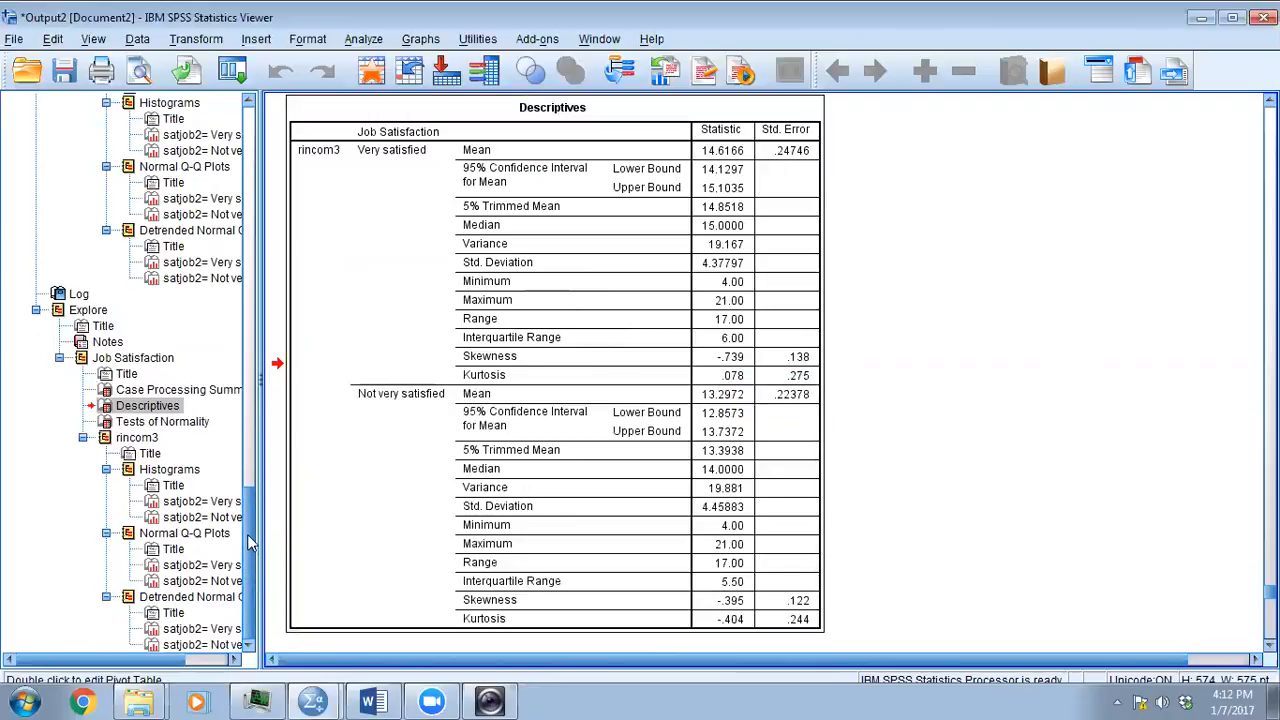
{"action": "scroll", "coordinate": [205, 265], "scroll_direction": "up", "scroll_amount": 3}
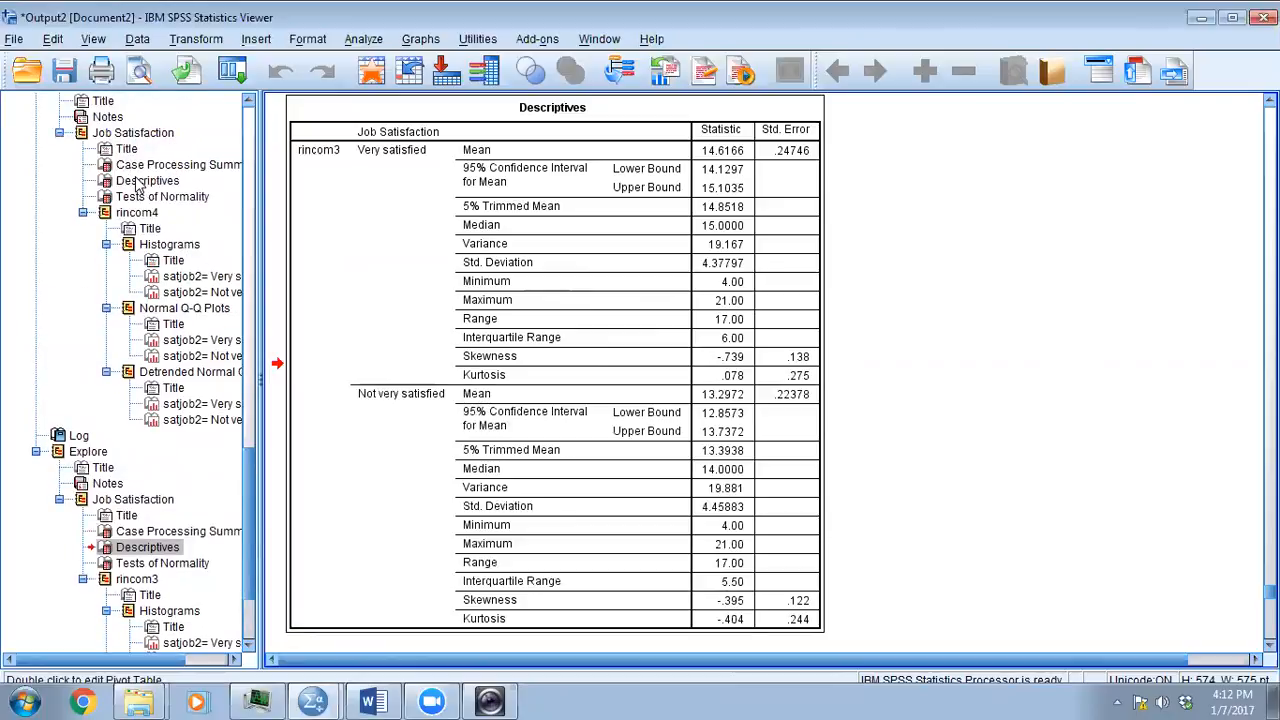
{"action": "left_click", "coordinate": [140, 181]}
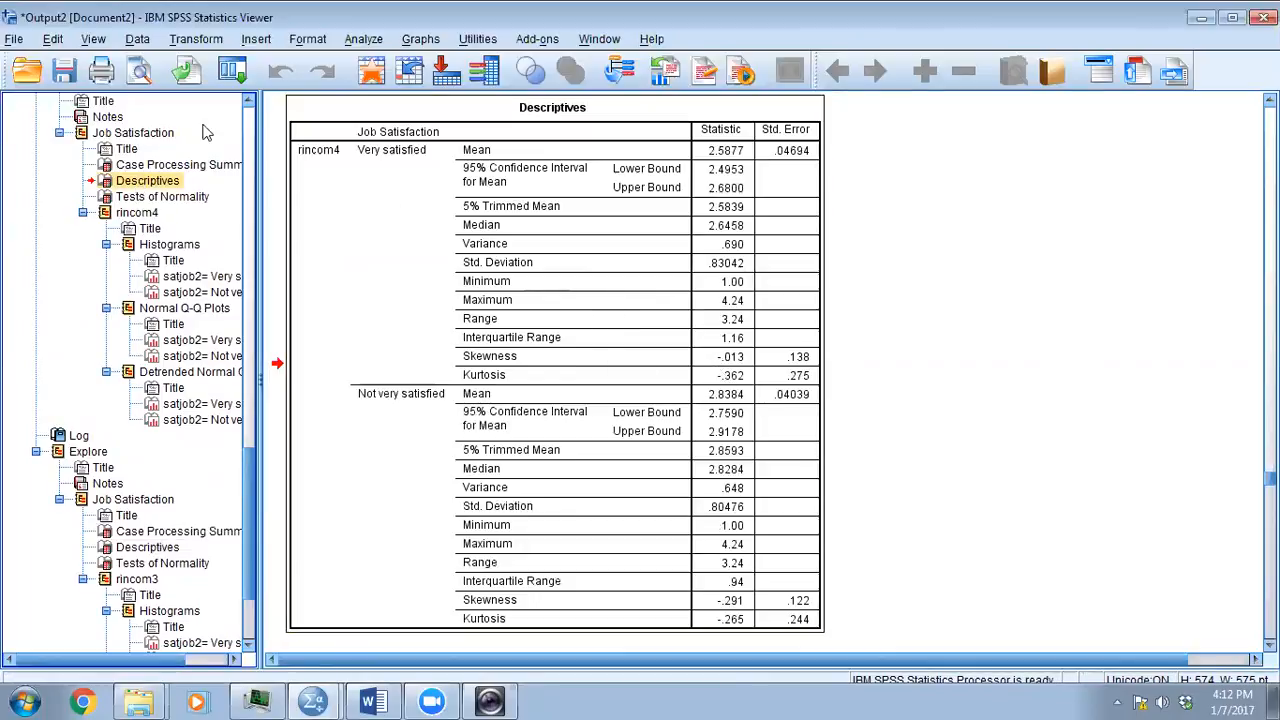
{"action": "scroll", "coordinate": [772, 394], "scroll_direction": "up", "scroll_amount": 3}
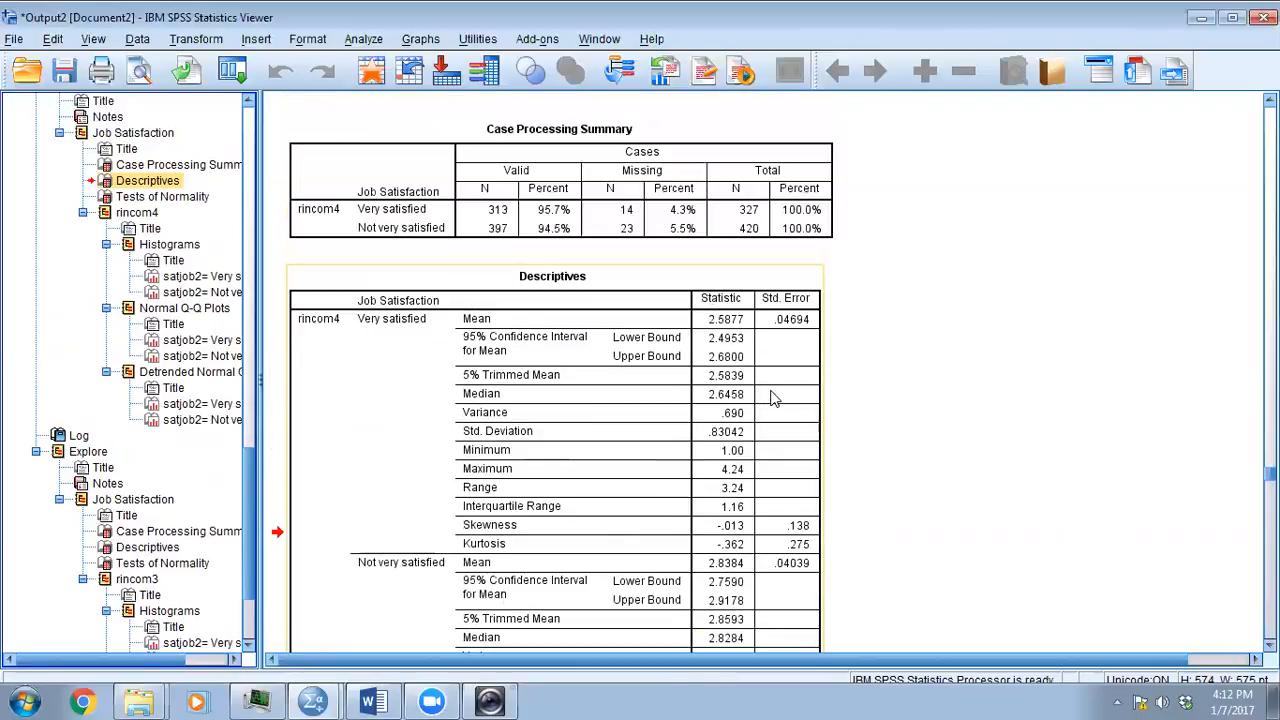
- Examine the rincom4 Tests of Normality table, histograms and normal Q-Q plots for the job satisfaction groups
{"action": "left_click", "coordinate": [165, 197]}
{"action": "scroll", "coordinate": [571, 354], "scroll_direction": "down", "scroll_amount": 4}
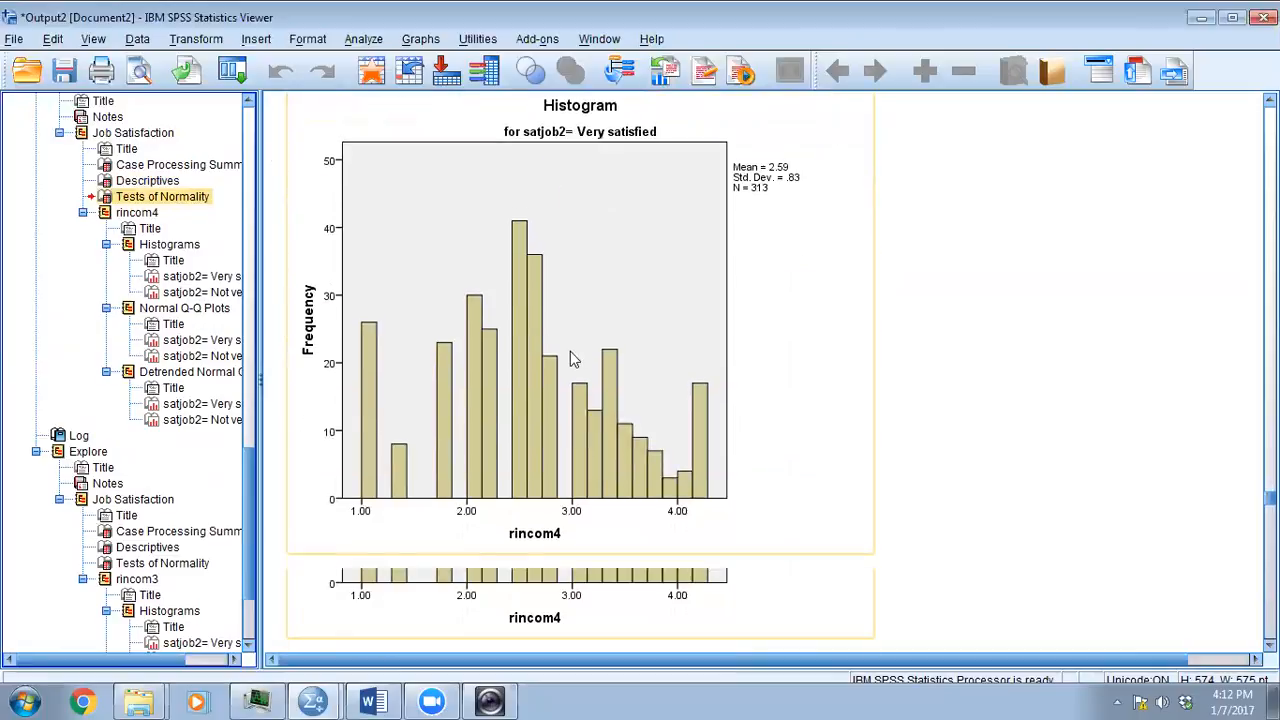
{"action": "scroll", "coordinate": [572, 358], "scroll_direction": "down", "scroll_amount": 2}
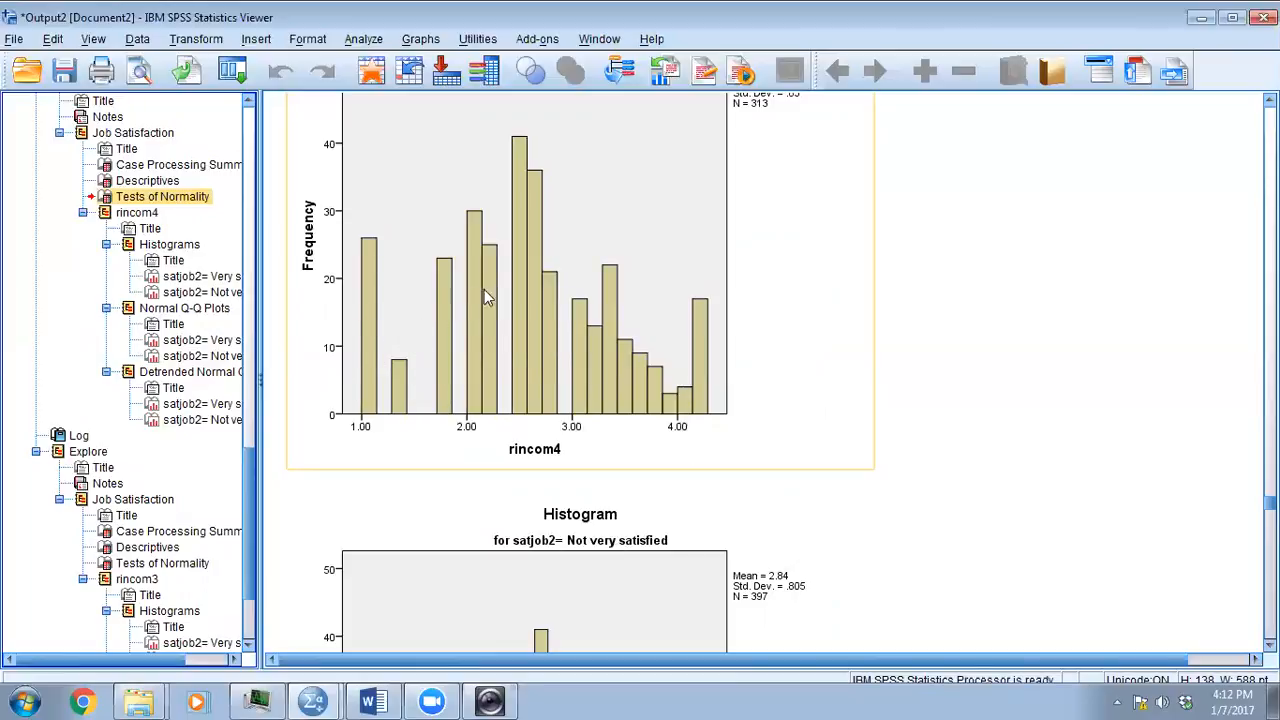
{"action": "scroll", "coordinate": [575, 318], "scroll_direction": "down", "scroll_amount": 8}
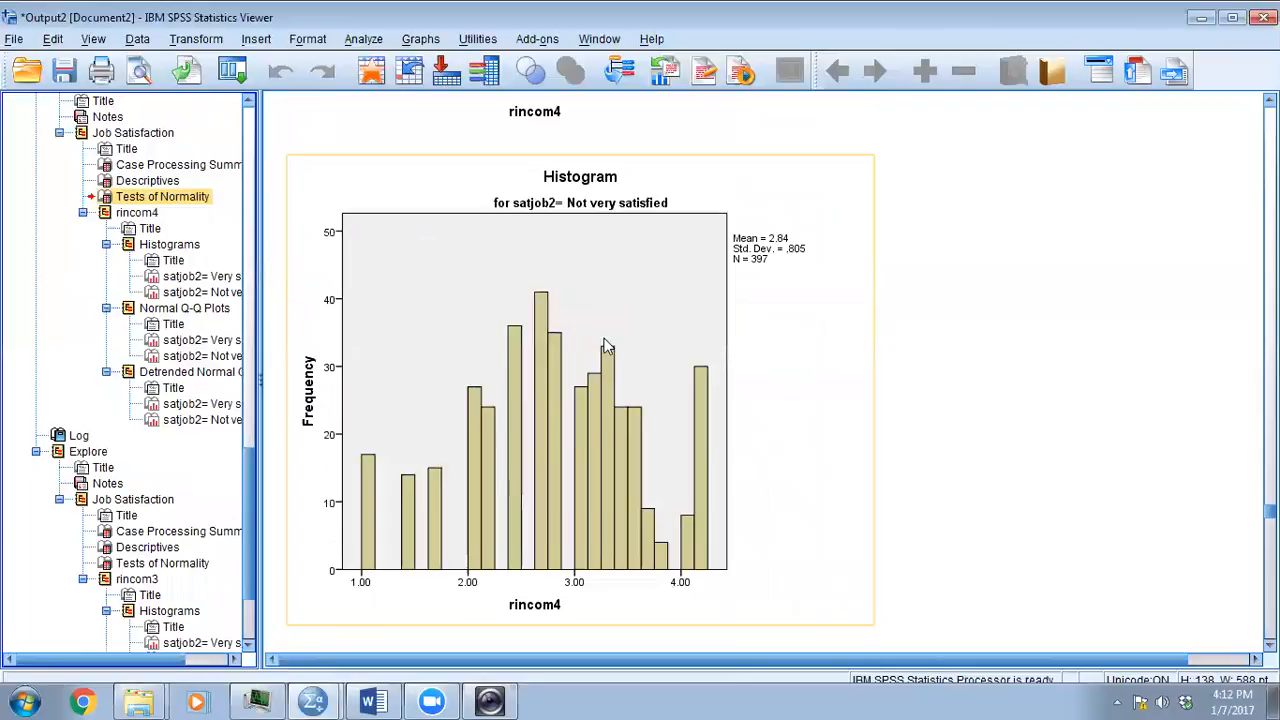
{"action": "scroll", "coordinate": [525, 270], "scroll_direction": "down", "scroll_amount": 5}
{"action": "scroll", "coordinate": [540, 310], "scroll_direction": "down", "scroll_amount": 5}
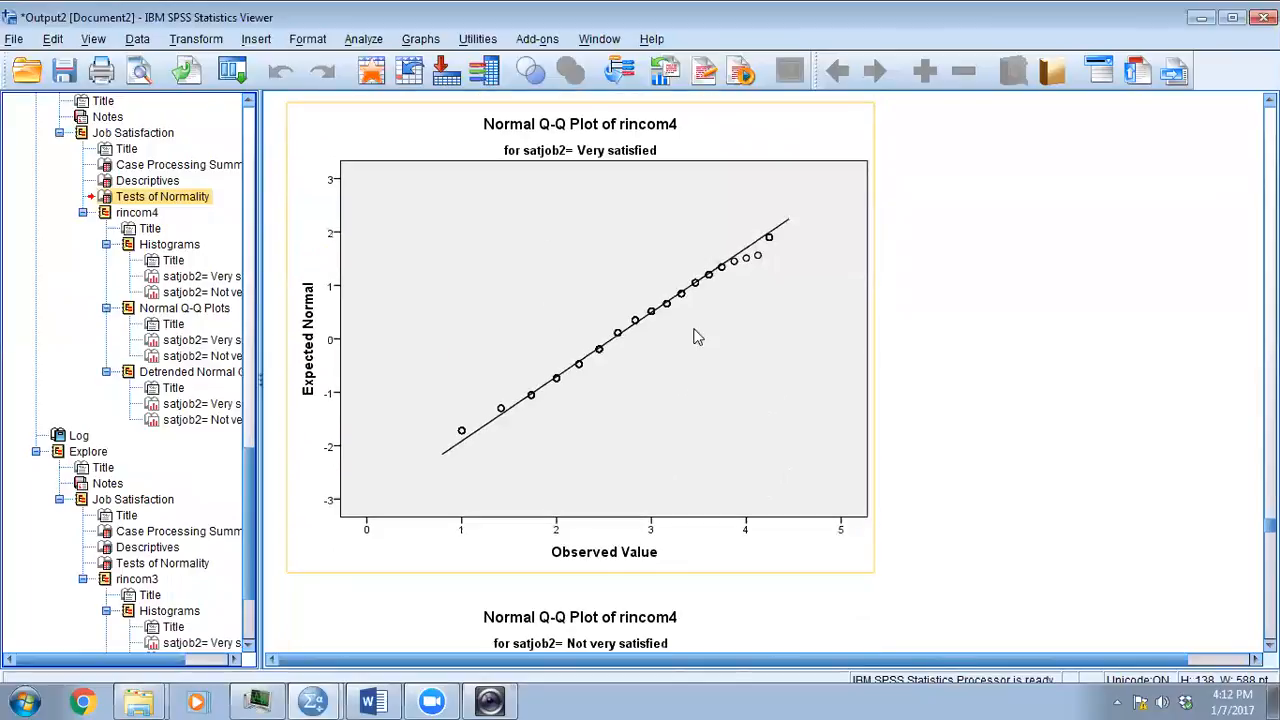
{"action": "scroll", "coordinate": [694, 334], "scroll_direction": "down", "scroll_amount": 10}
{"action": "scroll", "coordinate": [668, 355], "scroll_direction": "up", "scroll_amount": 10}
{"action": "scroll", "coordinate": [580, 280], "scroll_direction": "up", "scroll_amount": 5}
{"action": "scroll", "coordinate": [580, 285], "scroll_direction": "up", "scroll_amount": 15}
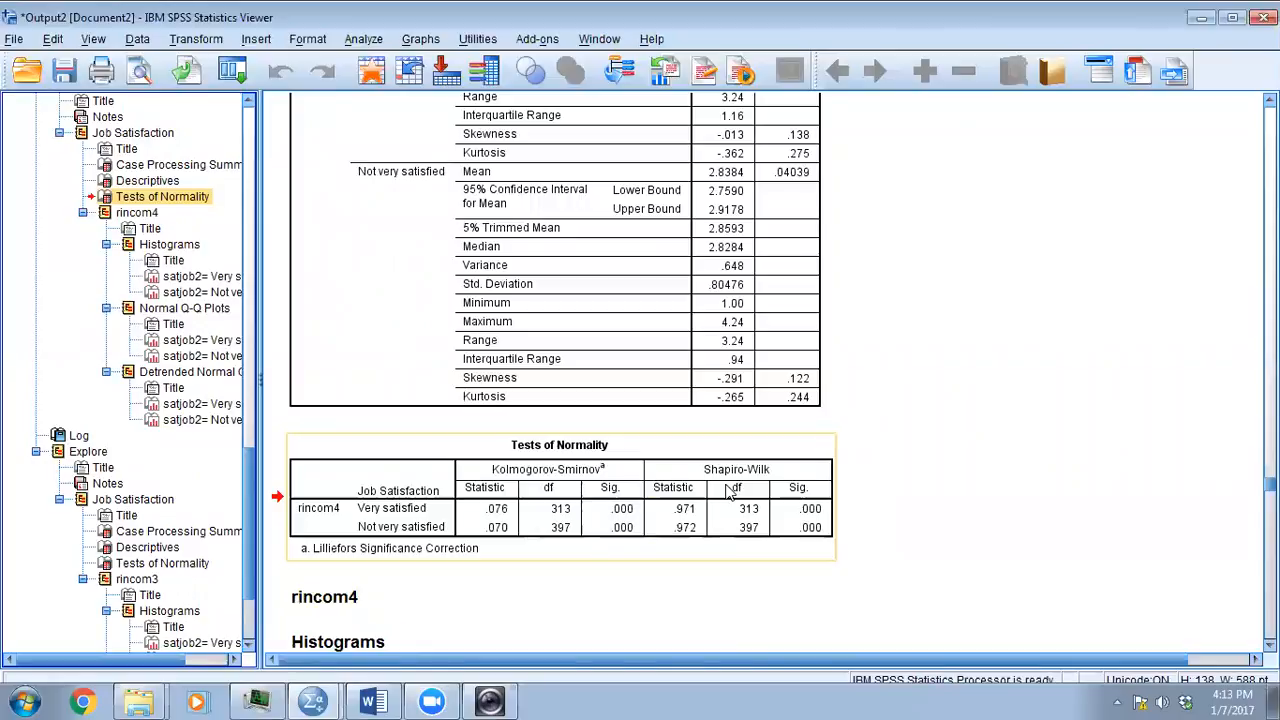
- Switch to the 01_problem_defined document in Word and select Linearity in the list of procedure assumptions
{"action": "left_click", "coordinate": [381, 700]}
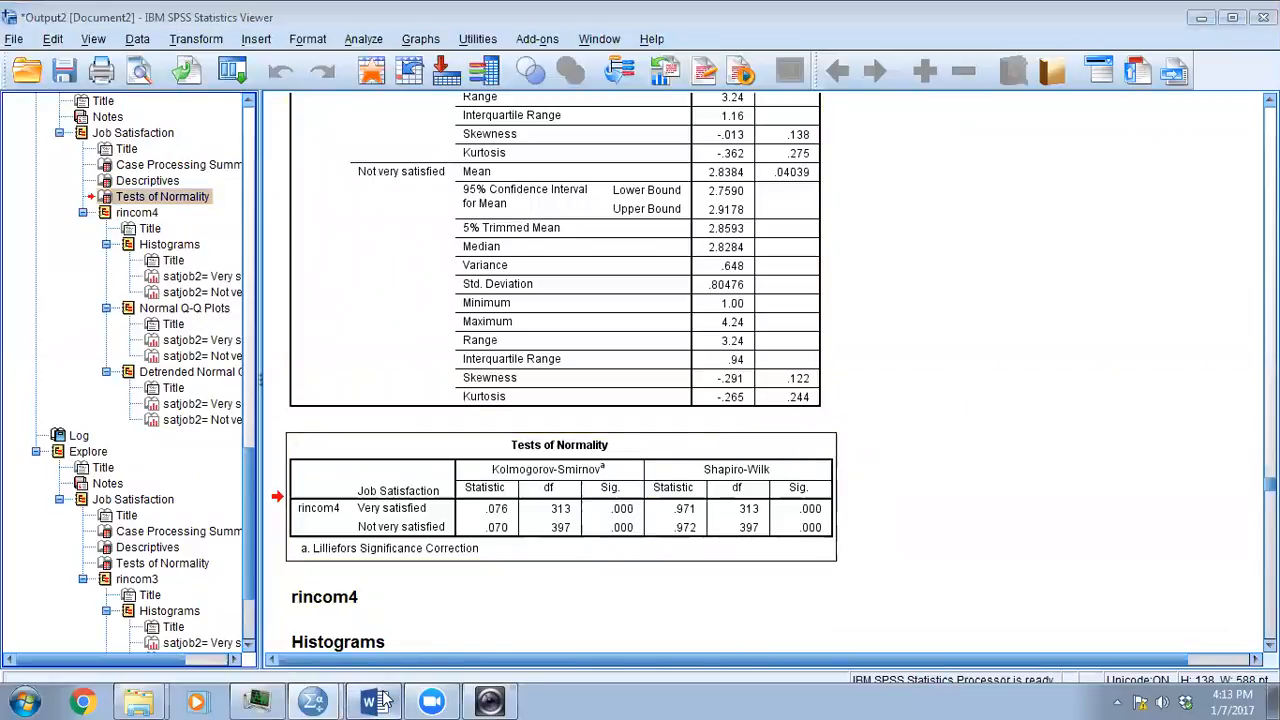
{"action": "double_click", "coordinate": [441, 452]}
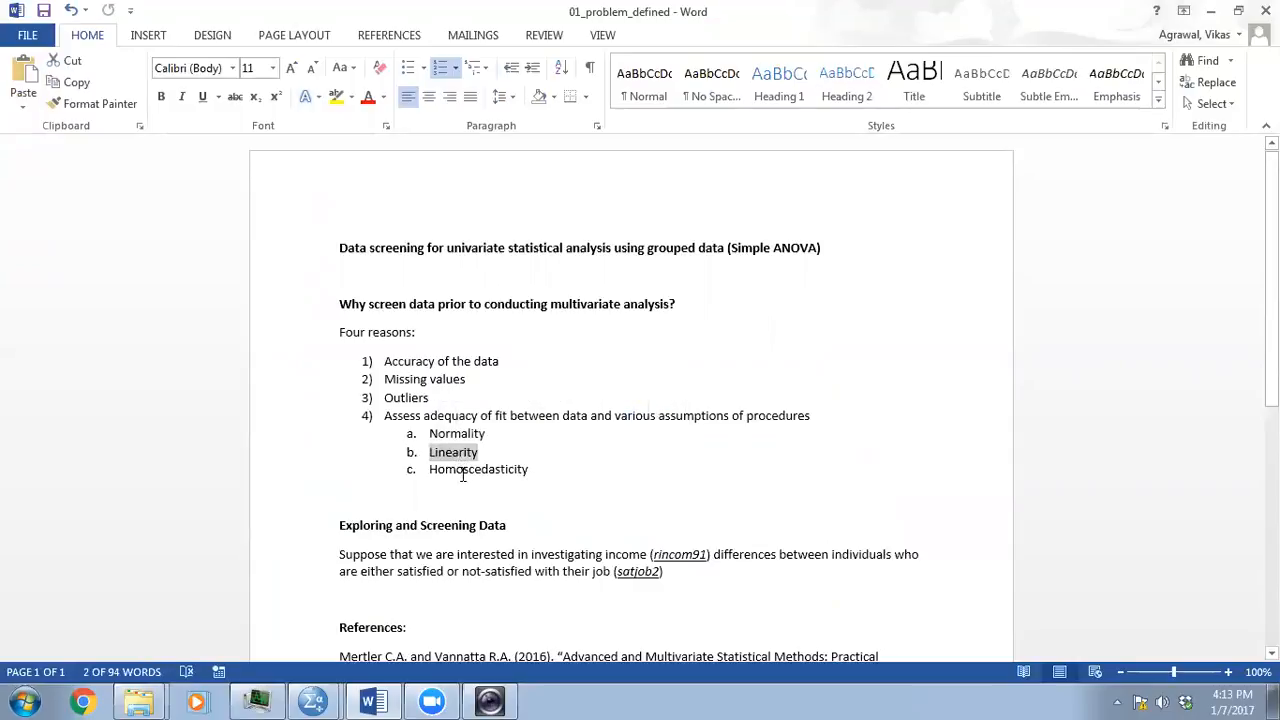
- Select Homoscedasticity in the list of procedure assumptions, and clear the selection
{"action": "triple_click", "coordinate": [462, 475]}
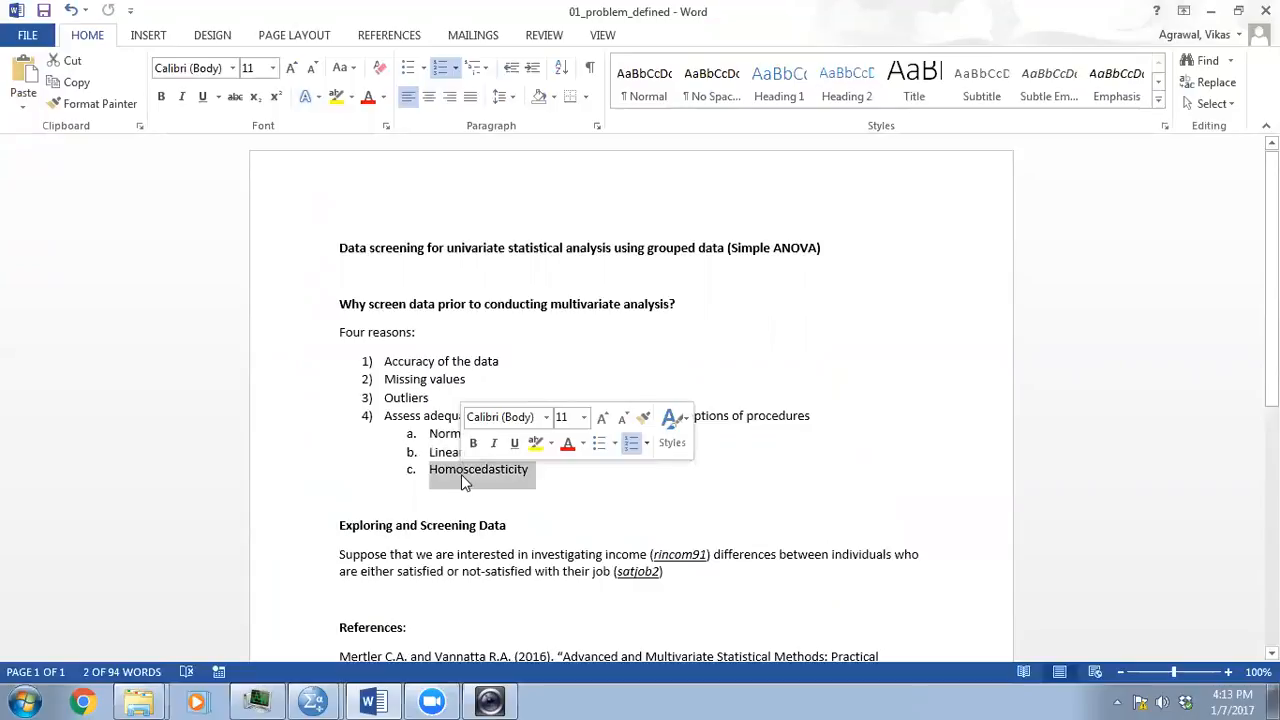
{"action": "left_click", "coordinate": [553, 484]}
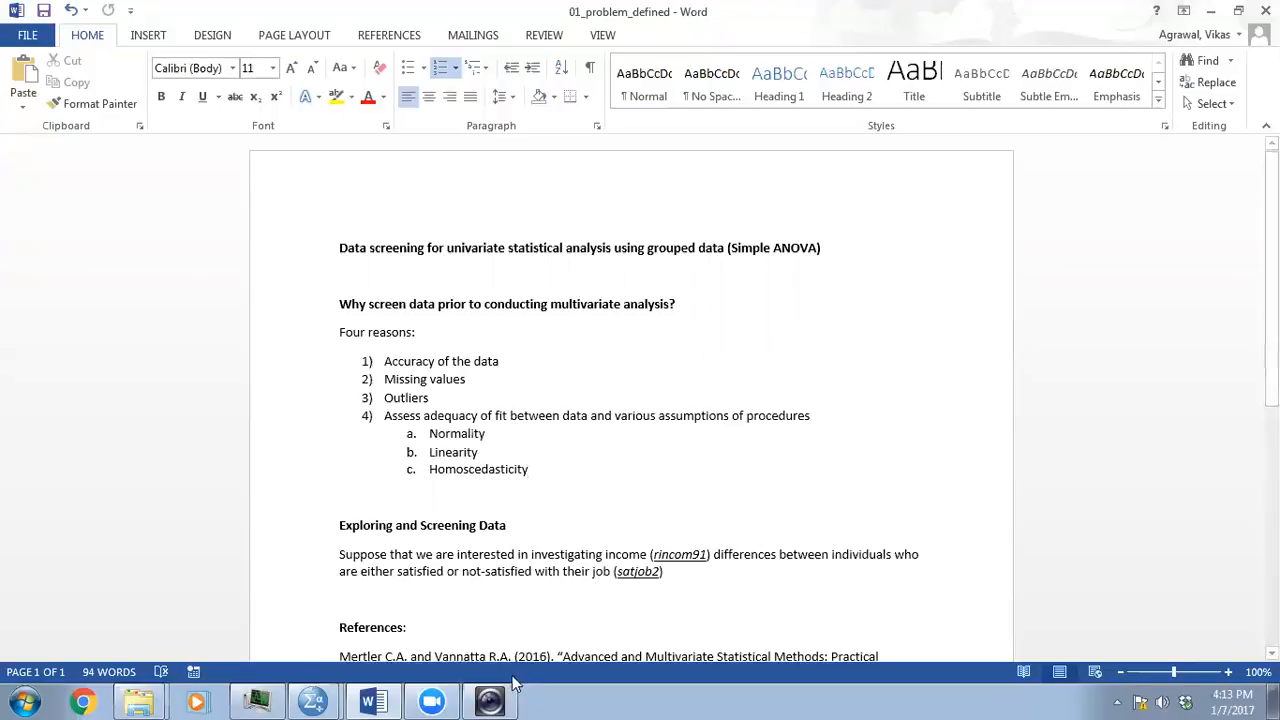
- Switch to the career-a.sav data in SPSS, open the Explore analysis of rincom3 by job satisfaction, and check its statistics options
{"action": "left_click", "coordinate": [313, 700]}
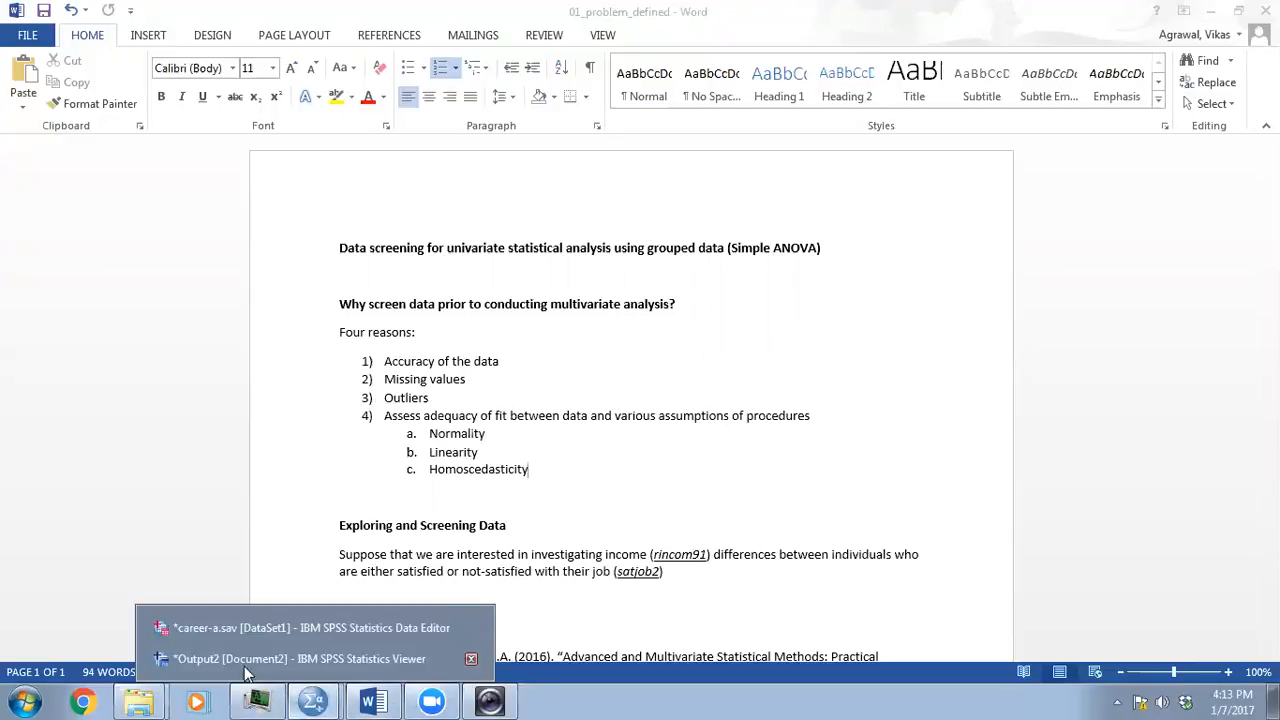
{"action": "left_click", "coordinate": [227, 615]}
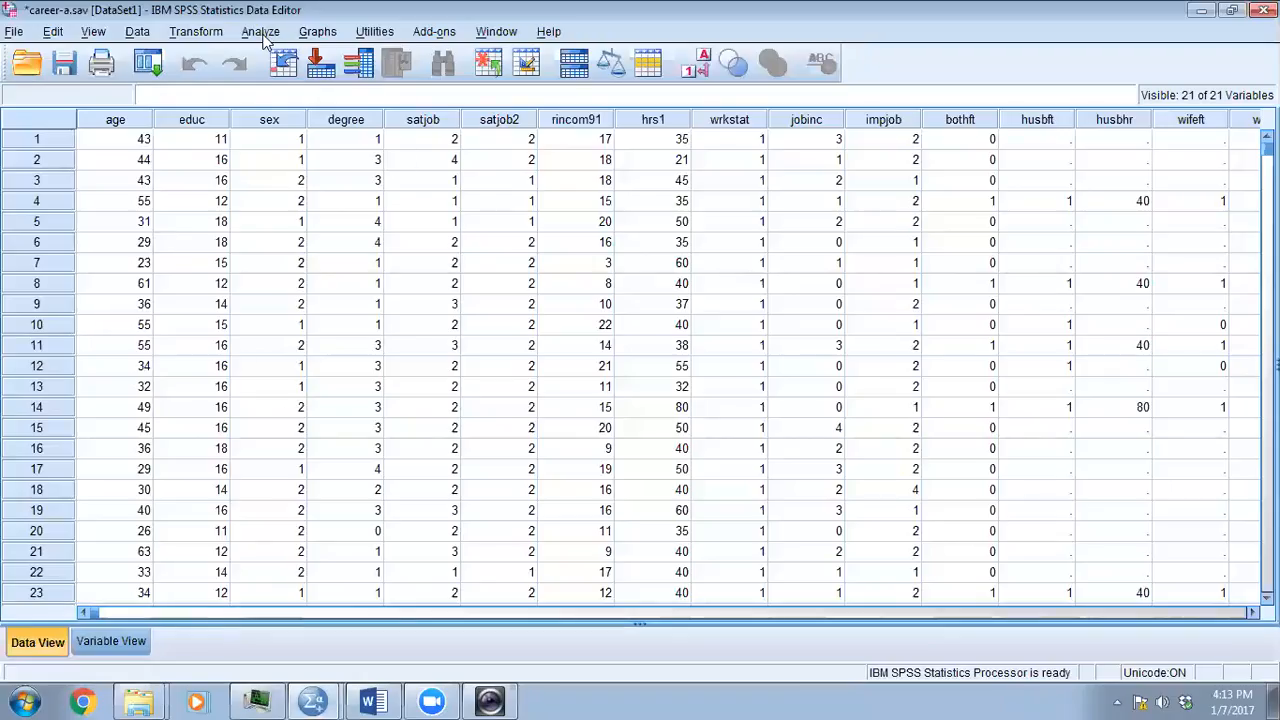
{"action": "left_click", "coordinate": [264, 36]}
{"action": "mouse_move", "coordinate": [322, 80]}
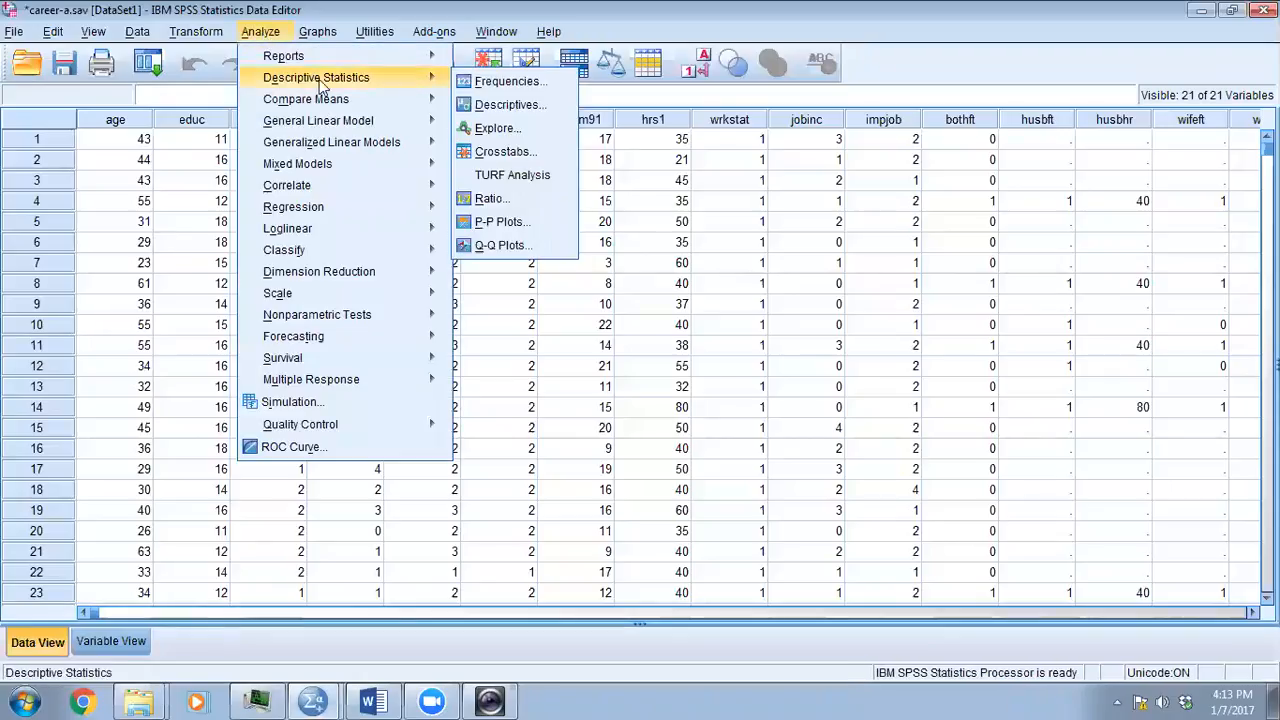
{"action": "left_click", "coordinate": [503, 133]}
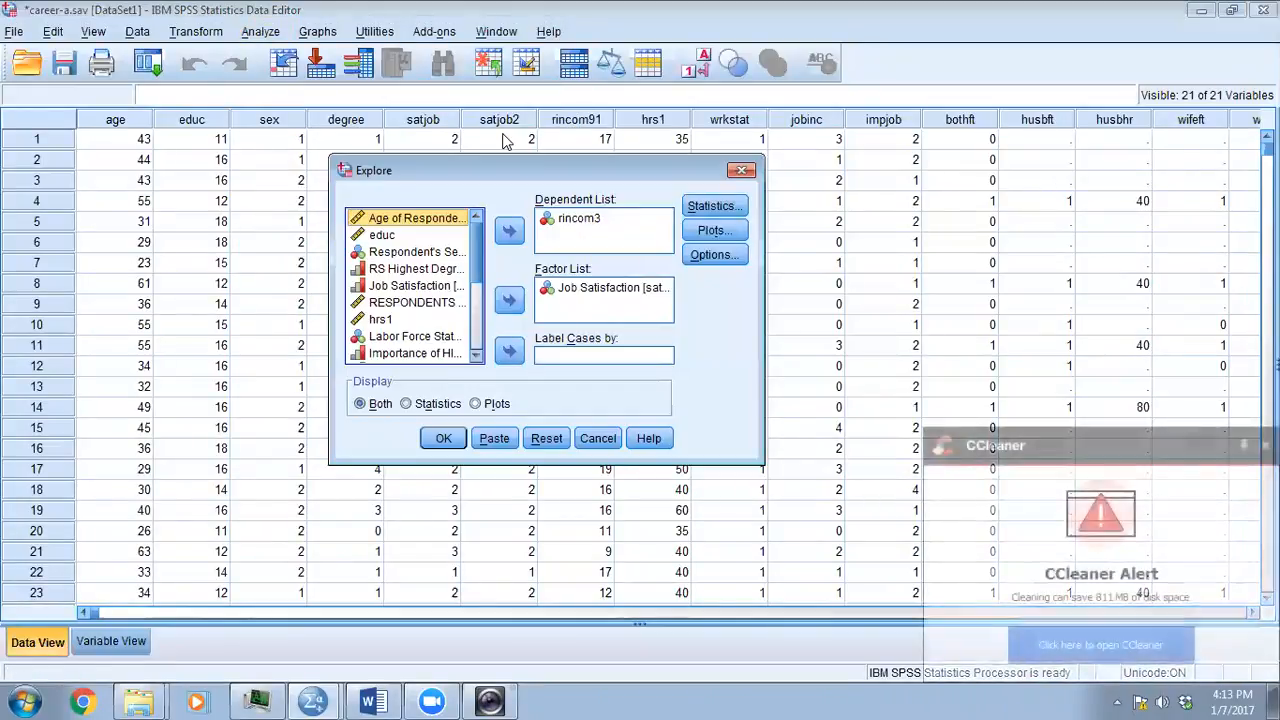
{"action": "left_click", "coordinate": [703, 210]}
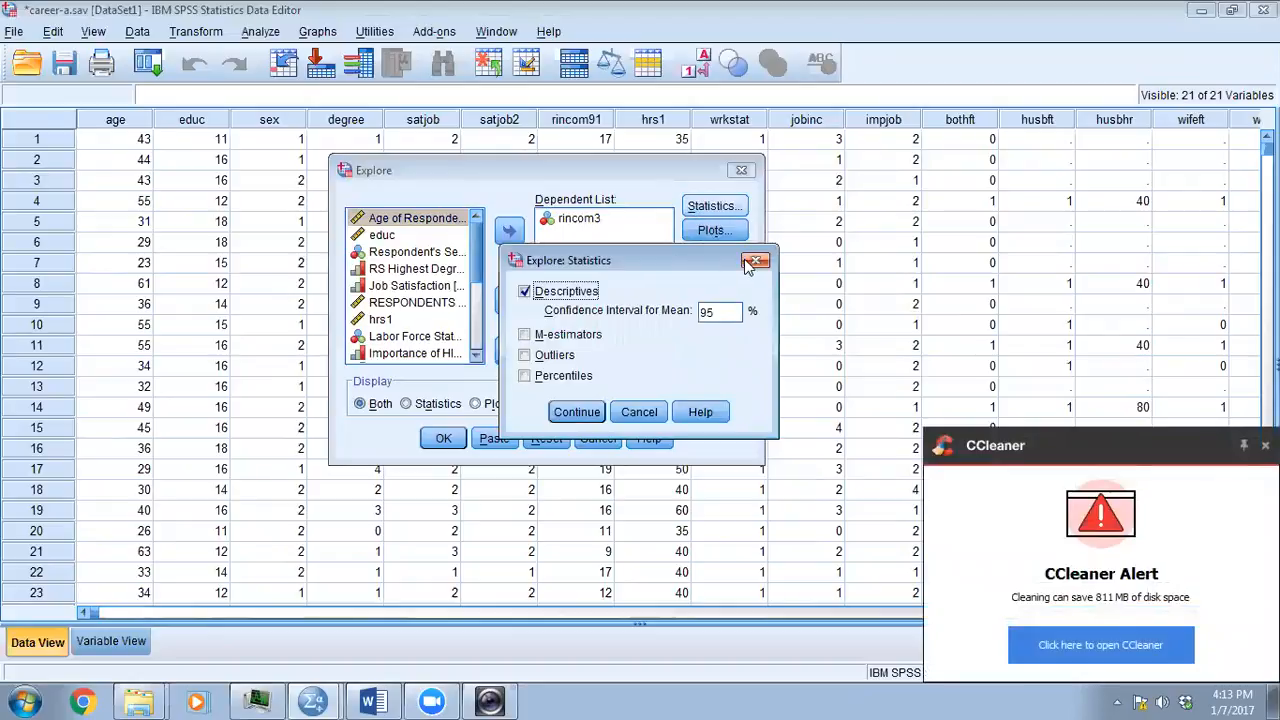
{"action": "left_click", "coordinate": [756, 263]}
- Set the Explore plots to Spread vs Level with Levene Test, Untransformed, and run the analysis for rincom3 by job satisfaction
{"action": "left_click", "coordinate": [714, 230]}
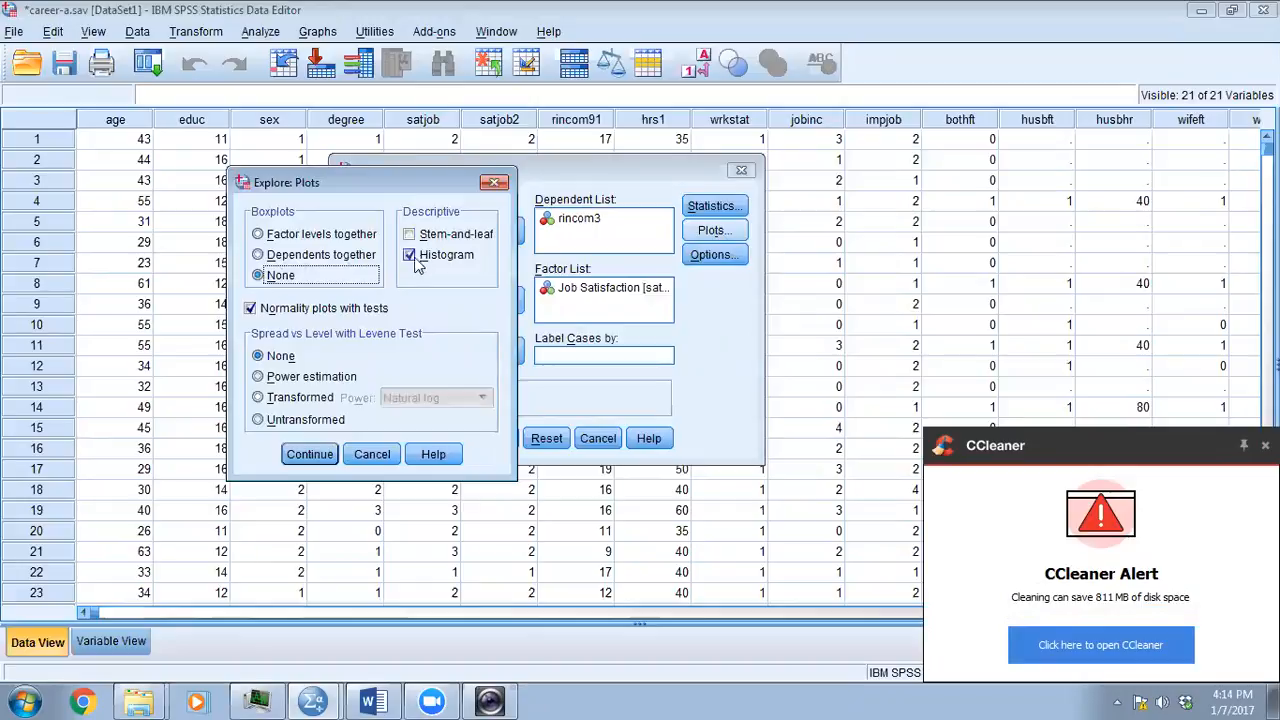
{"action": "left_click", "coordinate": [260, 420]}
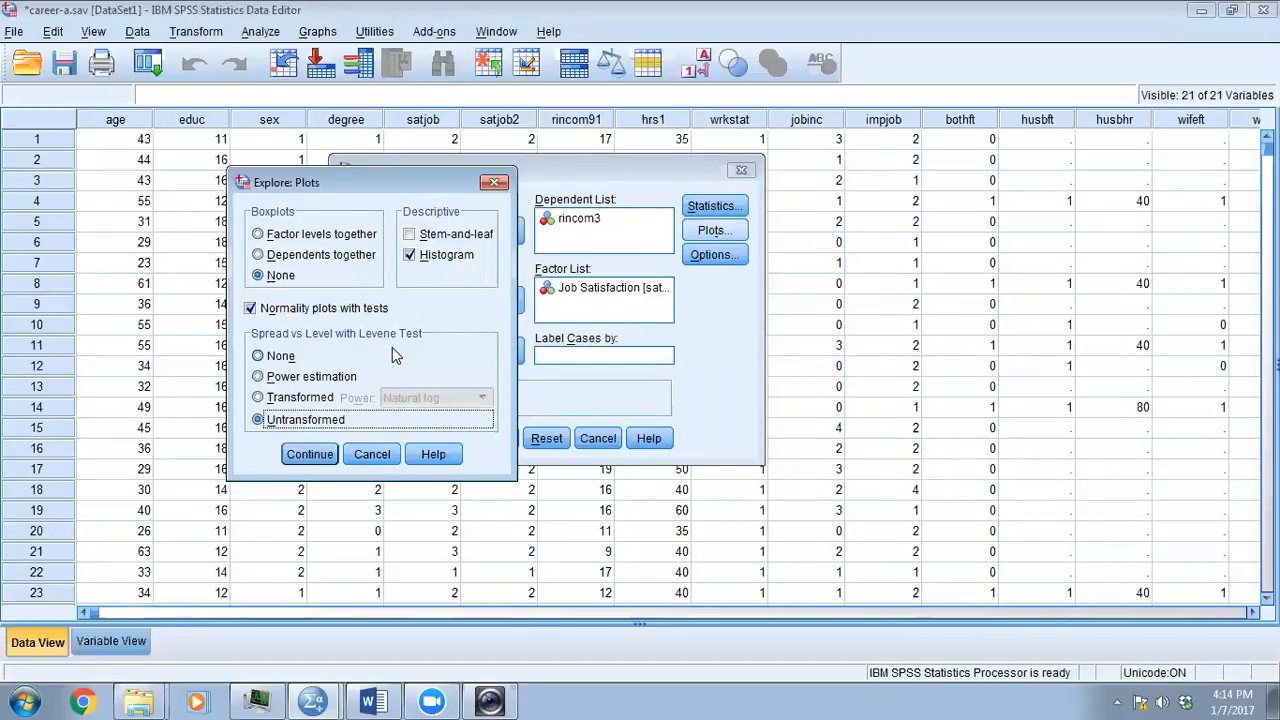
{"action": "left_click", "coordinate": [305, 454]}
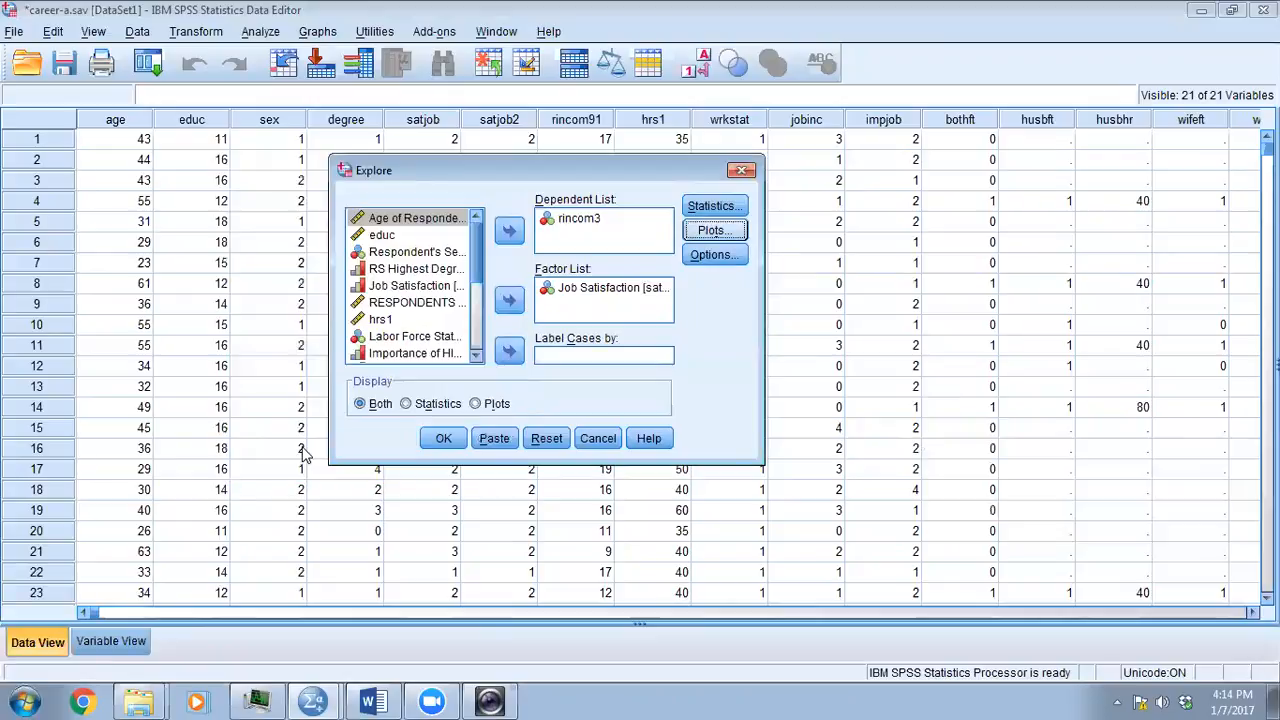
{"action": "left_click", "coordinate": [443, 438]}
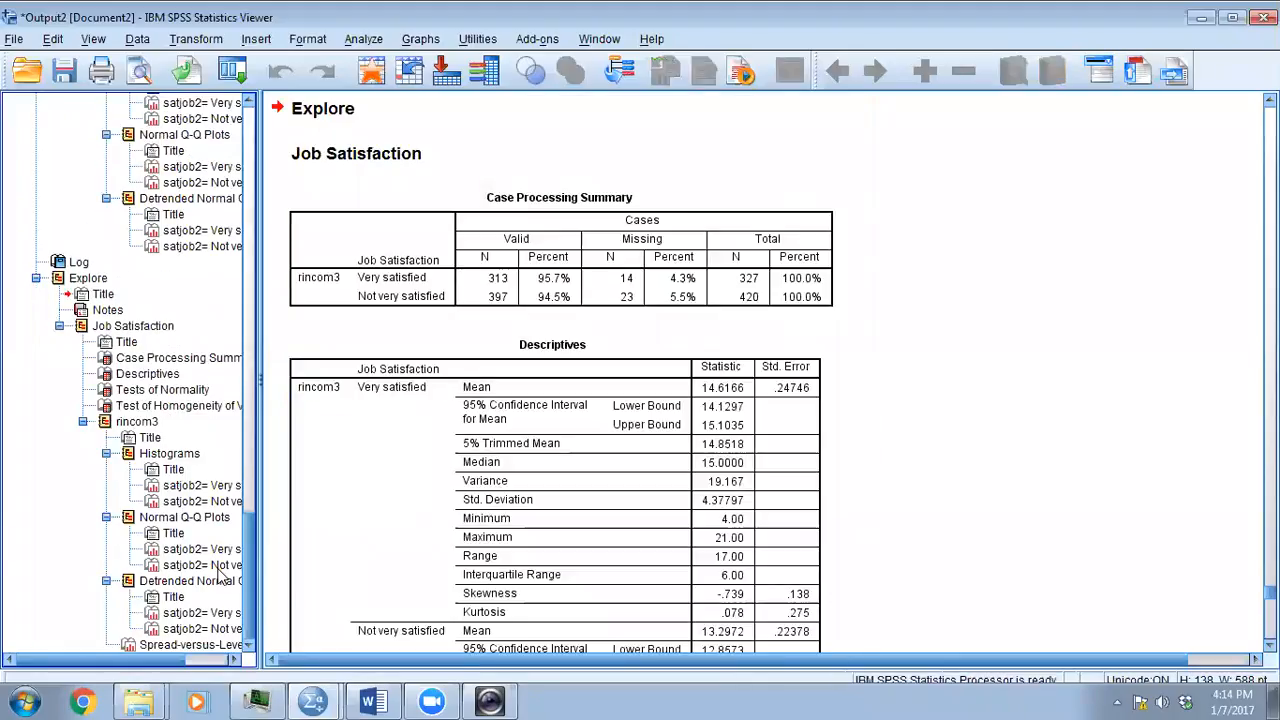
- Examine the Levene statistics and significance values in the rincom3 Test of Homogeneity of Variance table
{"action": "left_click", "coordinate": [194, 406]}
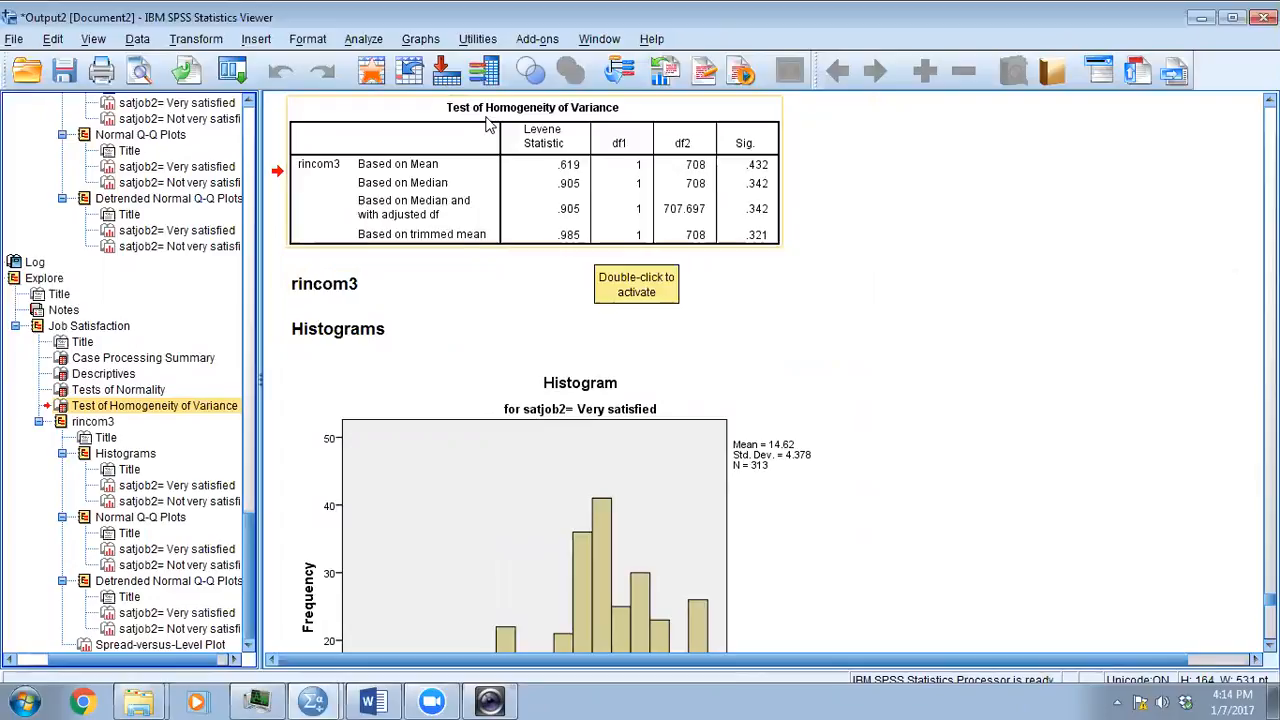
{"action": "left_click", "coordinate": [345, 185]}
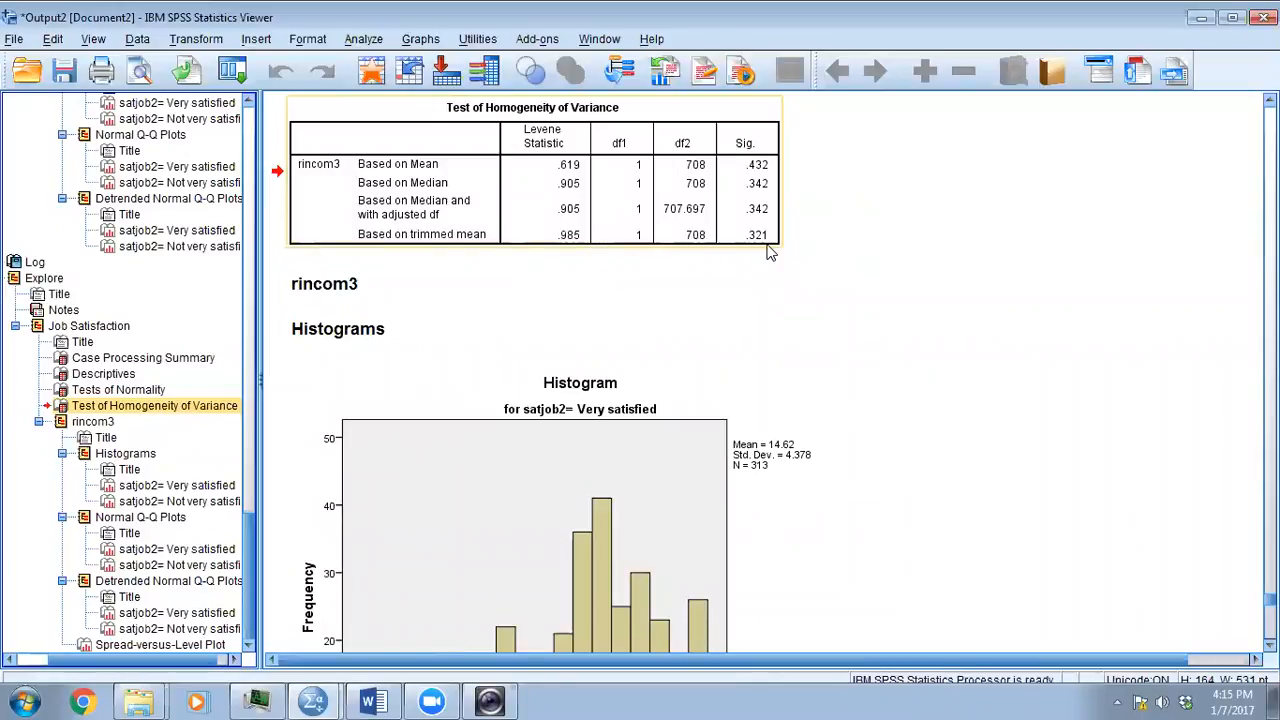
{"action": "left_click", "coordinate": [706, 250]}
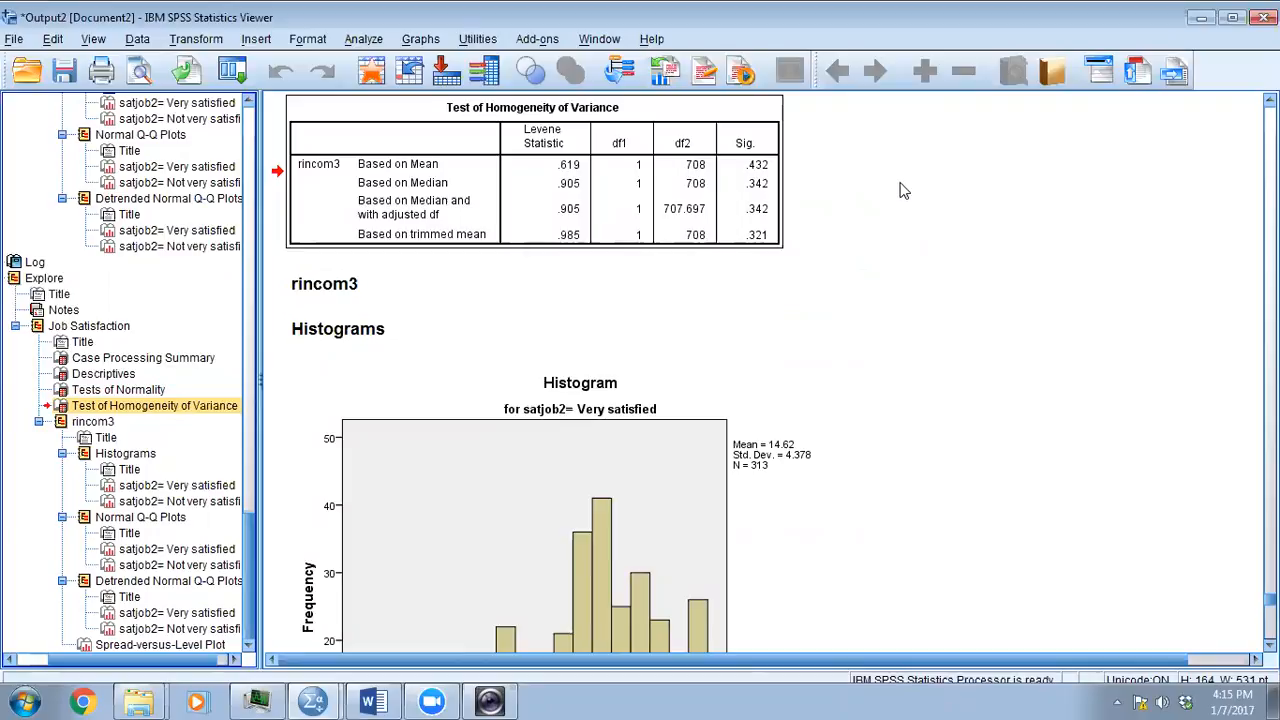
- Switch back to the 01_problem_defined document in Word and review the list of screening reasons and assumptions
{"action": "left_click", "coordinate": [369, 701]}
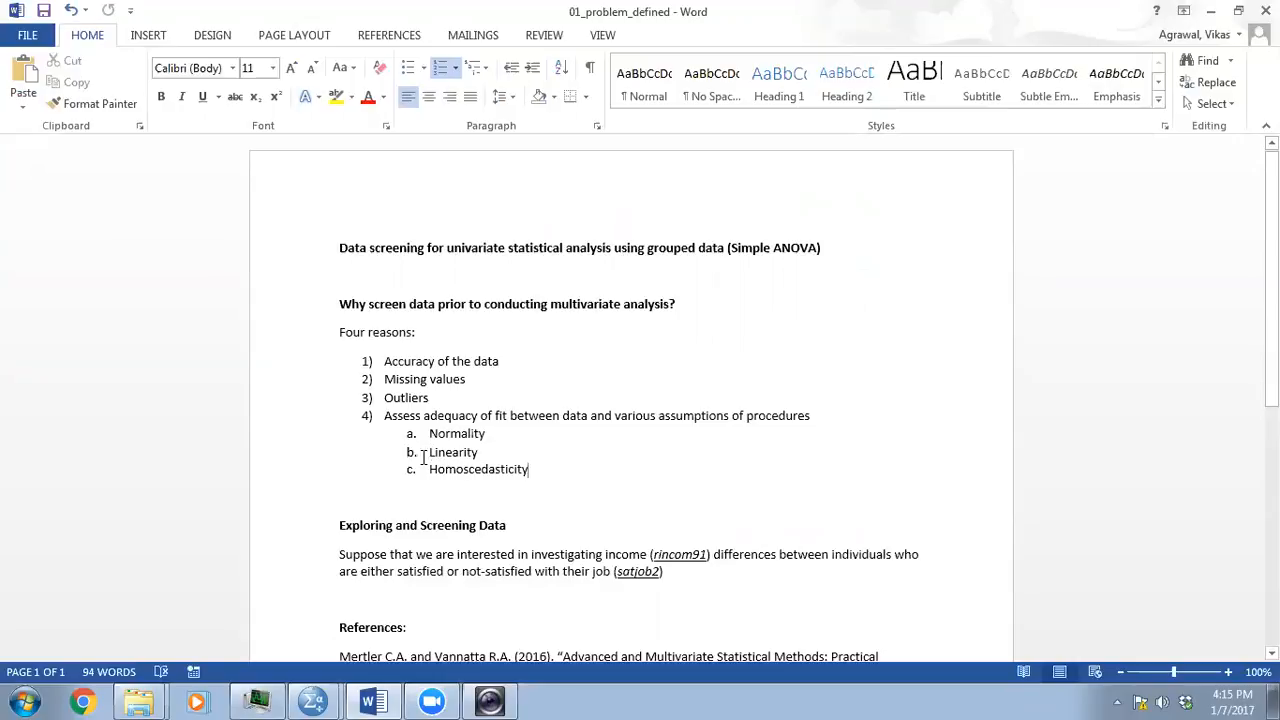
{"action": "left_click", "coordinate": [420, 498]}
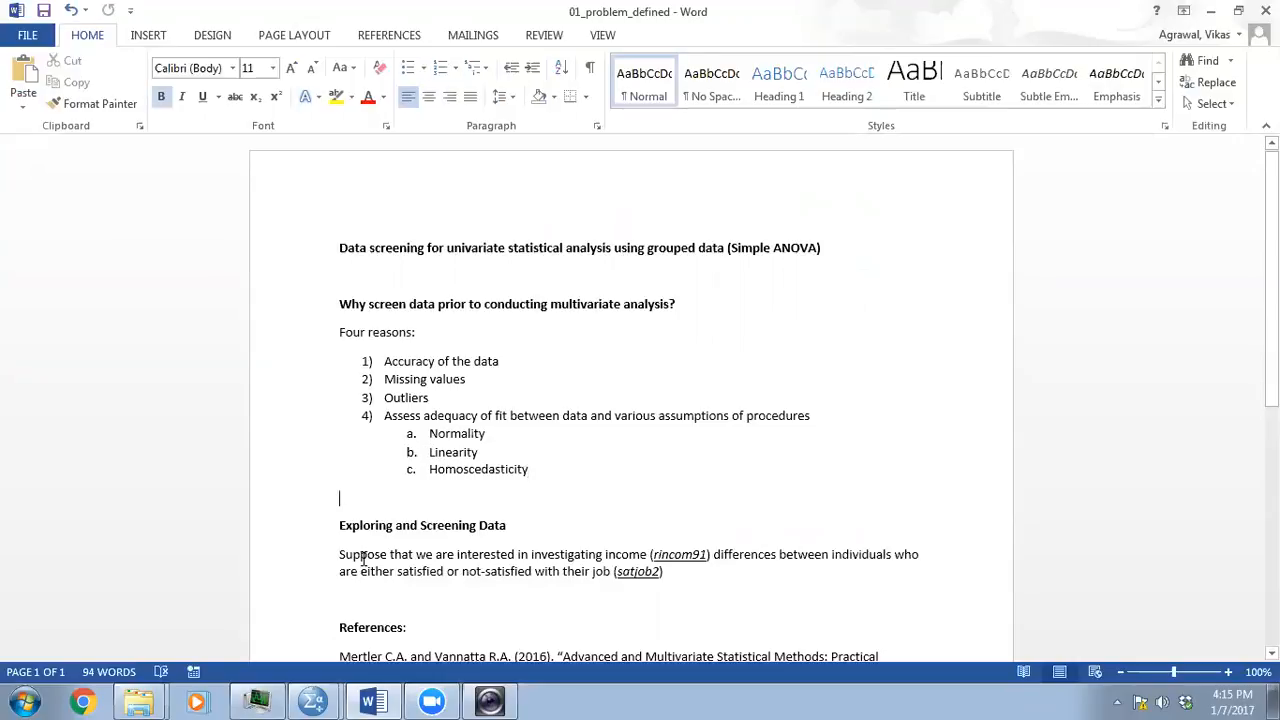
{"action": "mouse_move", "coordinate": [436, 700]}
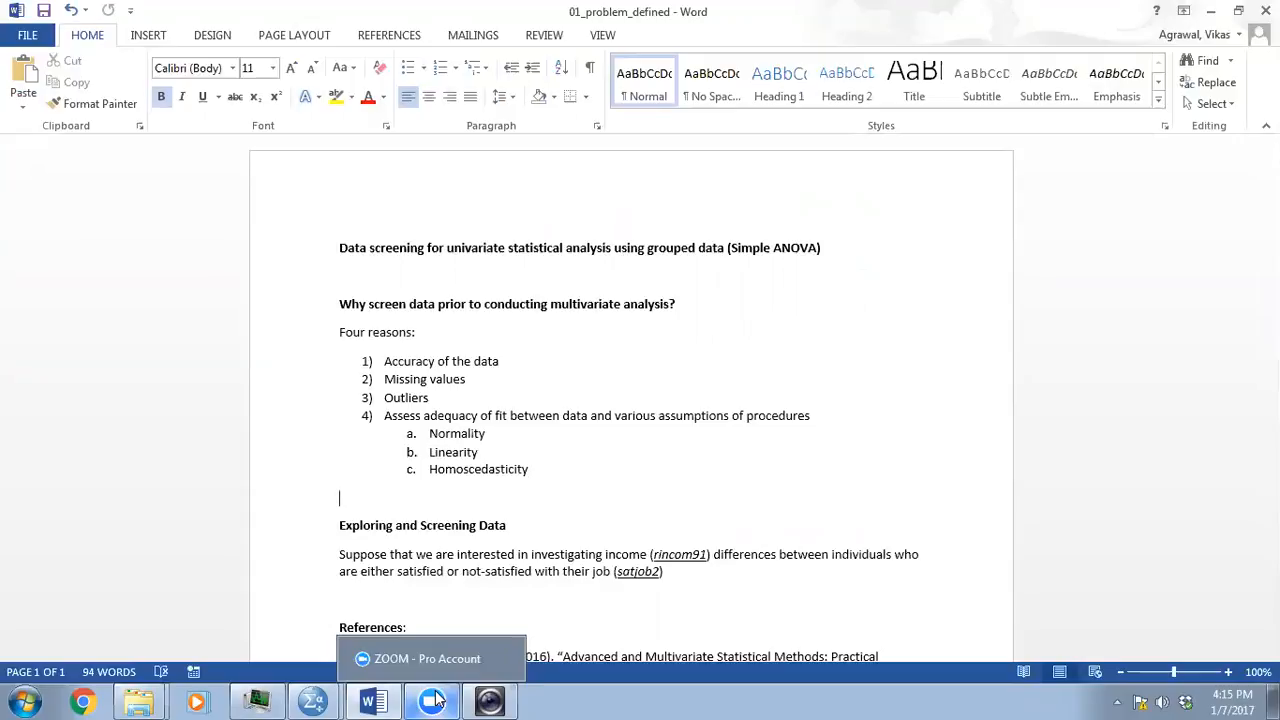
{"action": "left_click", "coordinate": [436, 700]}
{"action": "left_click", "coordinate": [436, 700]}
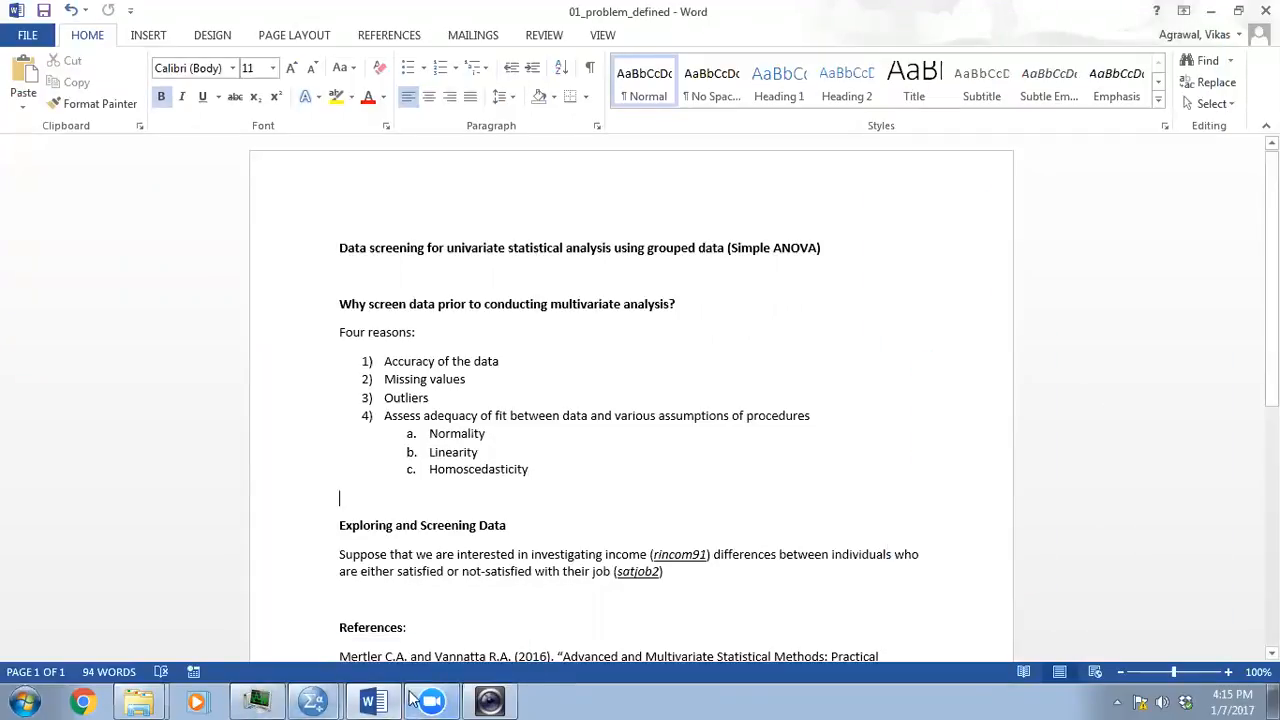
{"action": "left_click", "coordinate": [420, 700]}
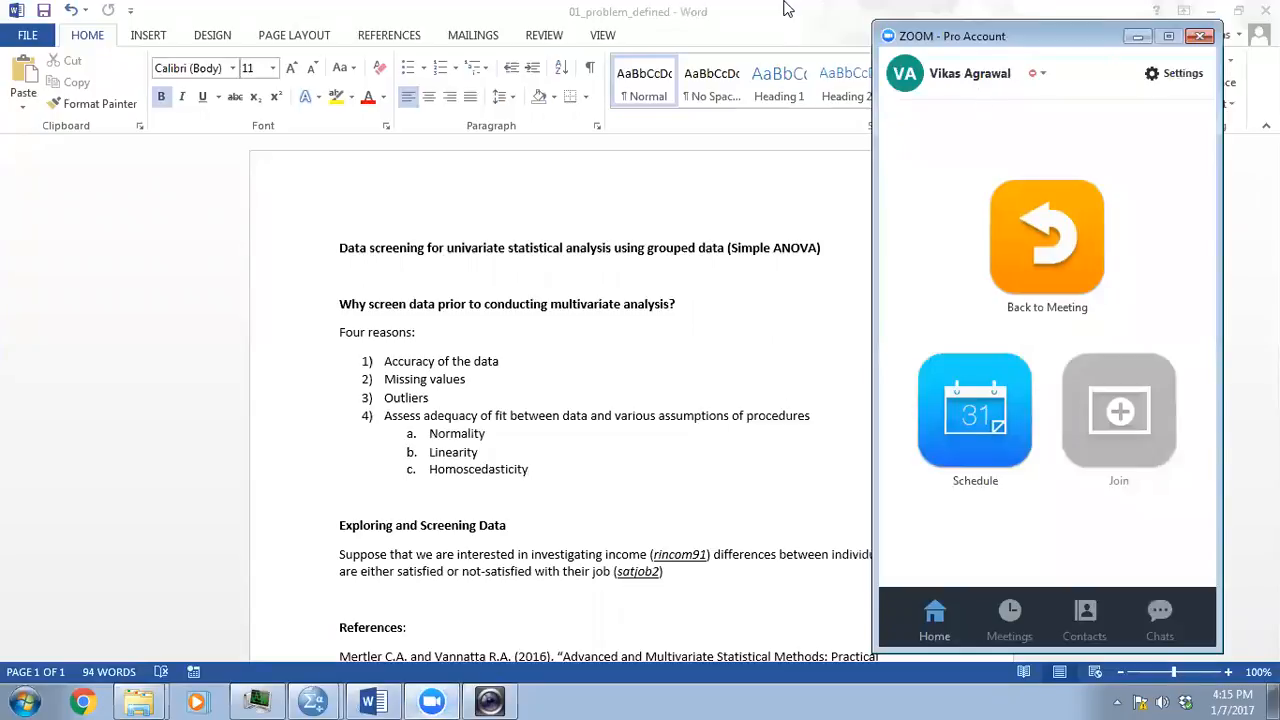